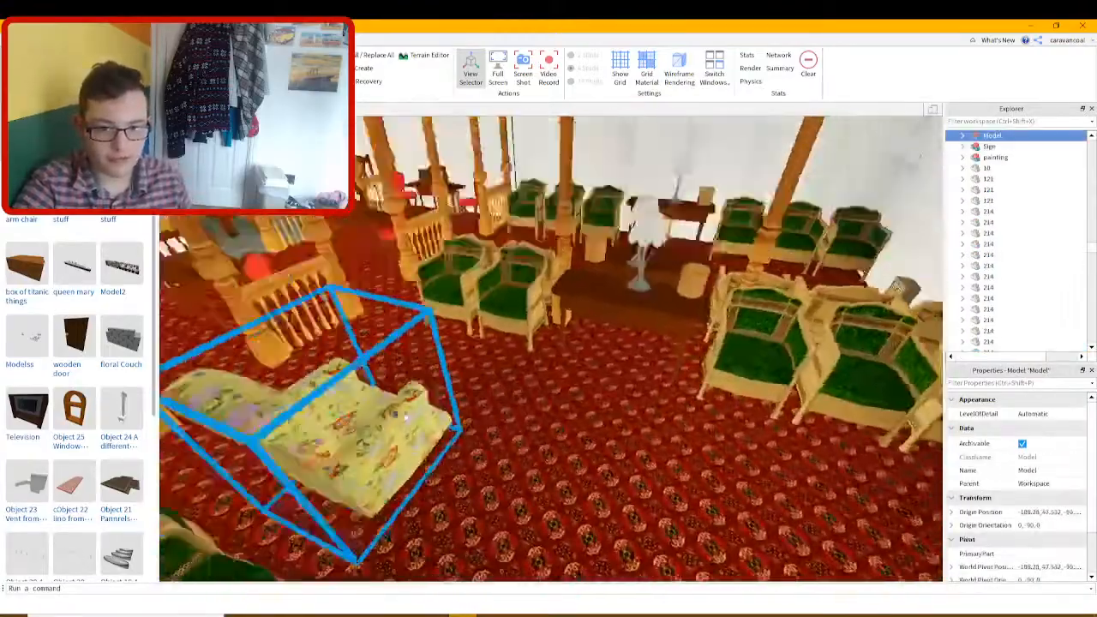
# Delete the selected floral armchair model from the lounge
pyautogui.press('Delete')
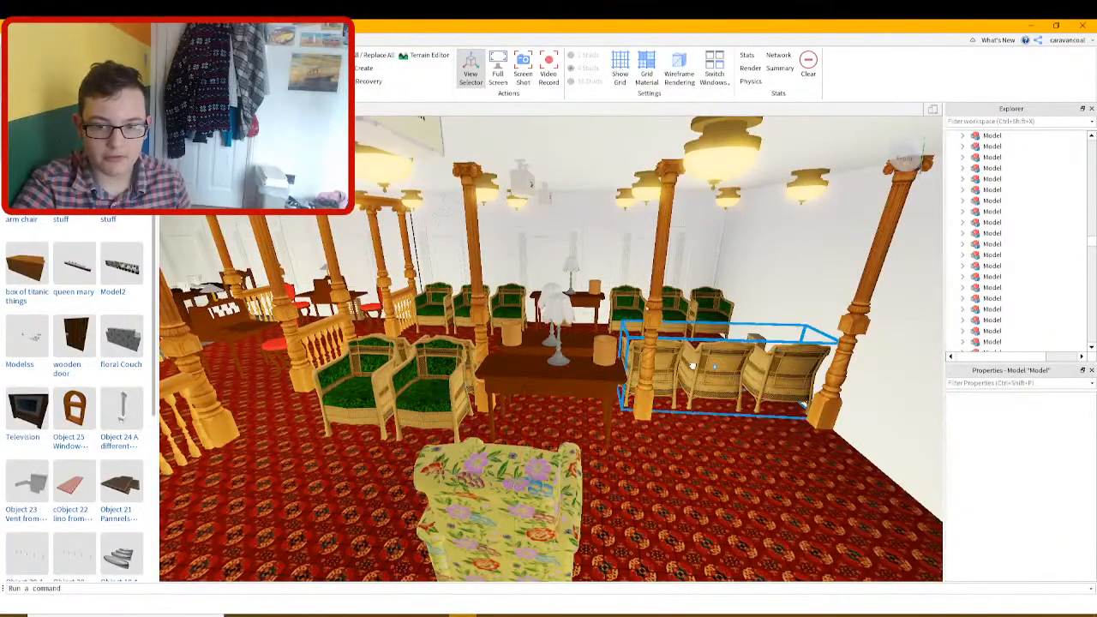
pyautogui.moveTo(589, 420); pyautogui.dragTo(492, 370, button='right')
# Enable CanCollide on the floral armchair's mesh parts and set their CollisionFidelity to PreciseConvexDecomposition
pyautogui.click(588, 421)
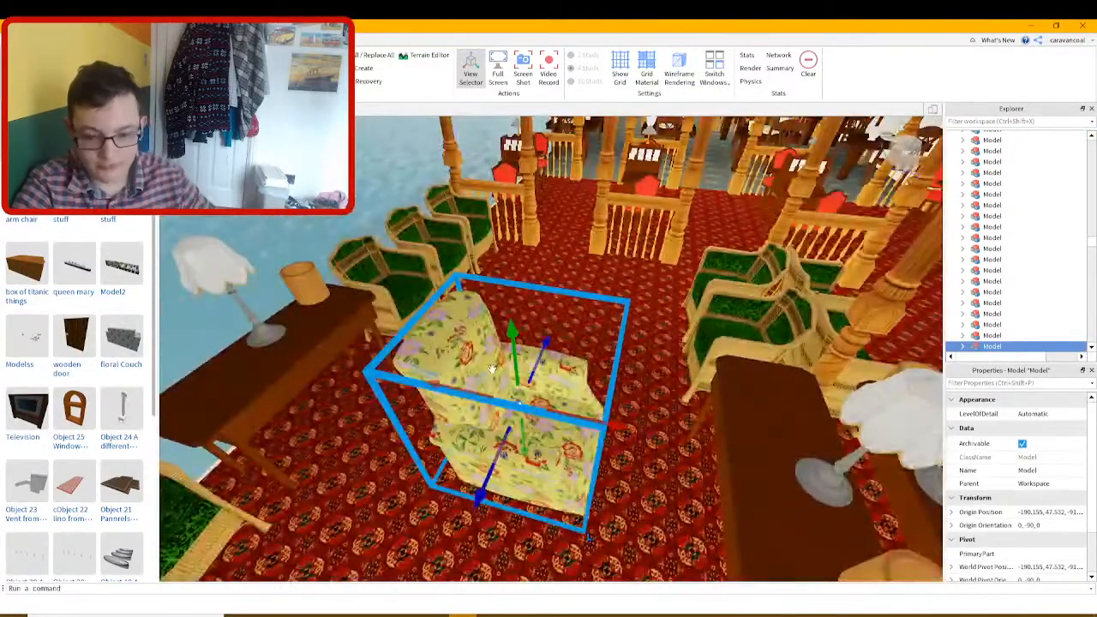
pyautogui.keyDown('alt'); pyautogui.click(492, 370); pyautogui.keyUp('alt')
pyautogui.scroll(-3, 1028, 512)
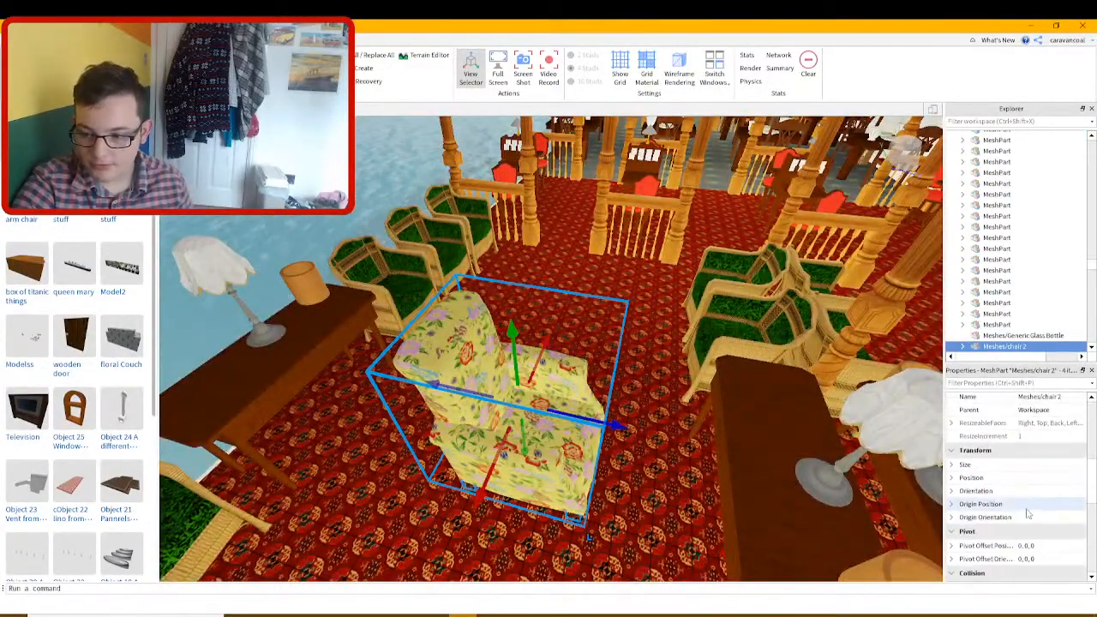
pyautogui.scroll(-4, 1028, 513)
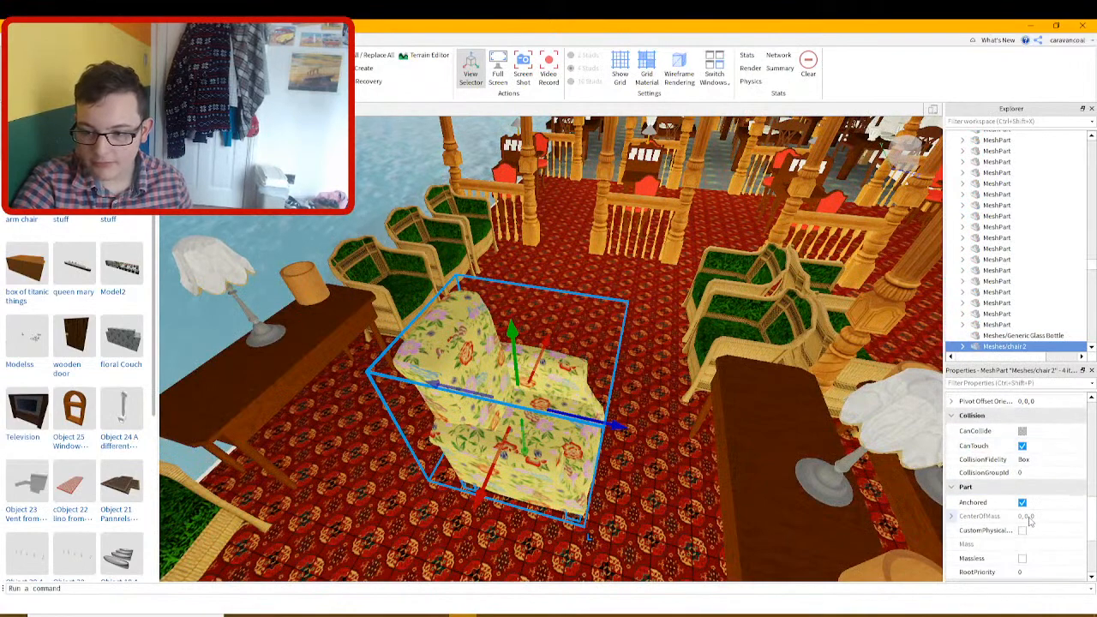
pyautogui.click(1023, 431)
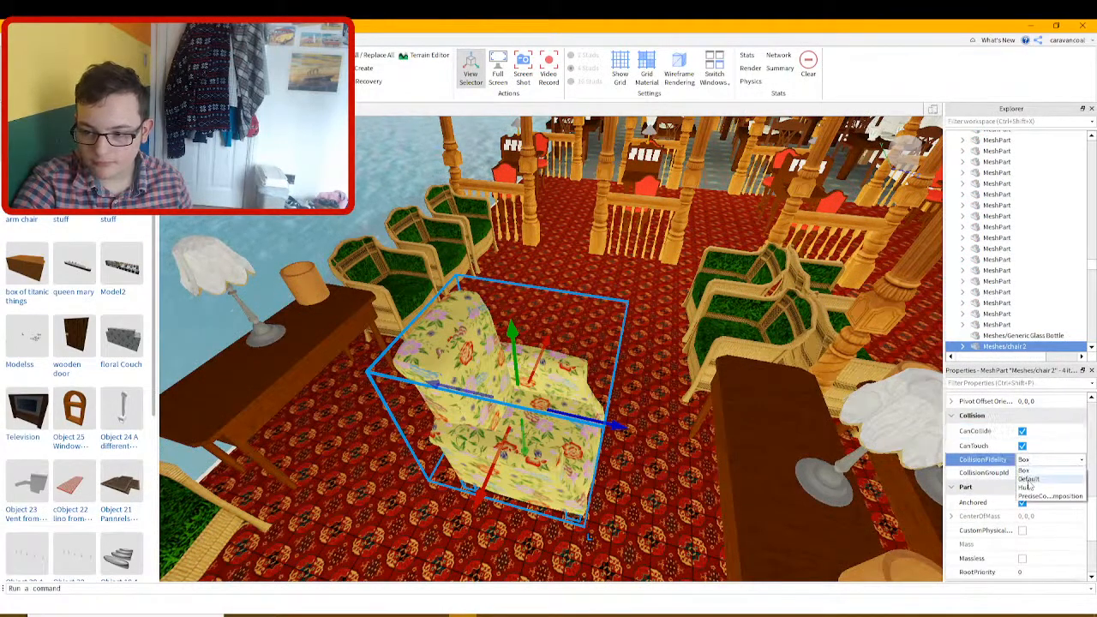
pyautogui.scroll(-8, 516, 454)
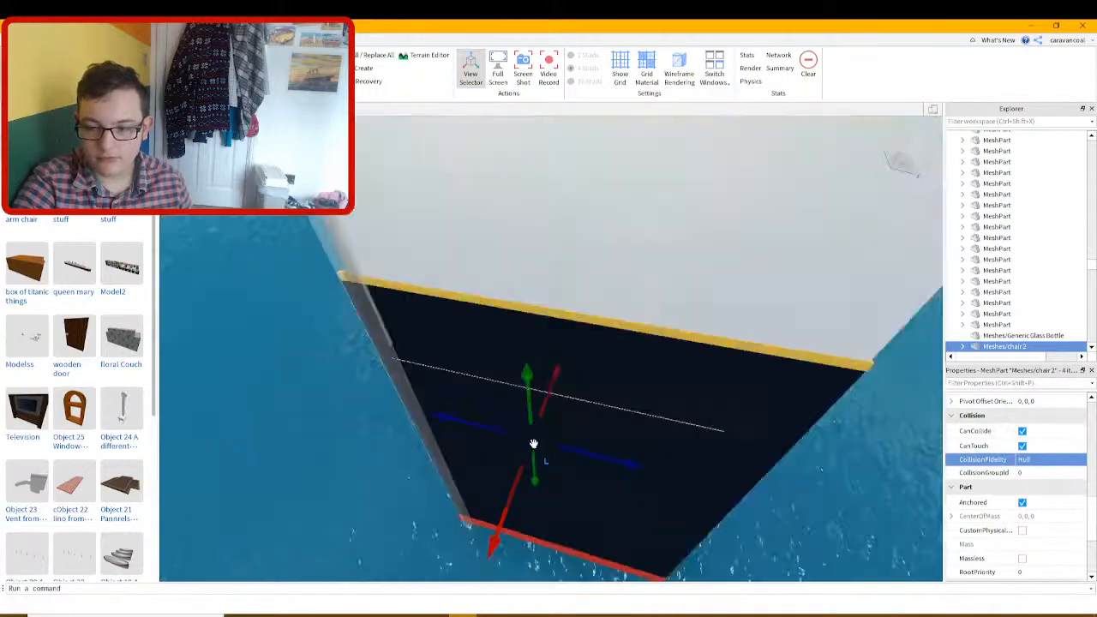
pyautogui.scroll(10, 517, 453)
pyautogui.click(1044, 463)
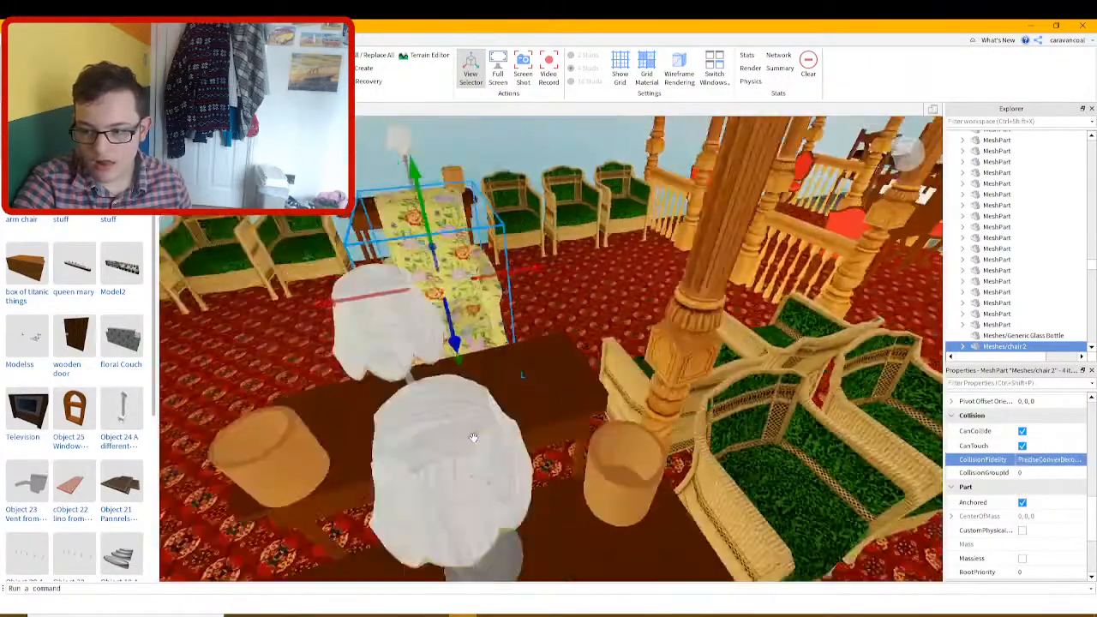
# Group the floral armchair's mesh parts into a single model
pyautogui.moveTo(474, 436); pyautogui.dragTo(581, 420, button='right')
pyautogui.scroll(3, 581, 420)
pyautogui.hotkey('ctrl', 'g')
pyautogui.hotkey('ctrl', 'u')
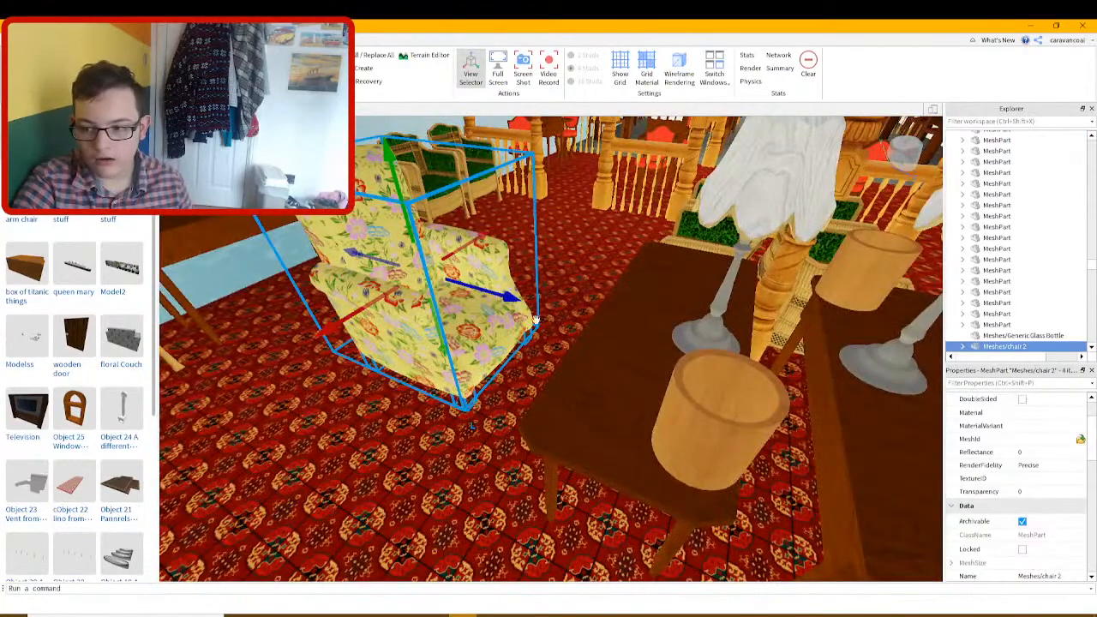
pyautogui.scroll(-3, 1033, 480)
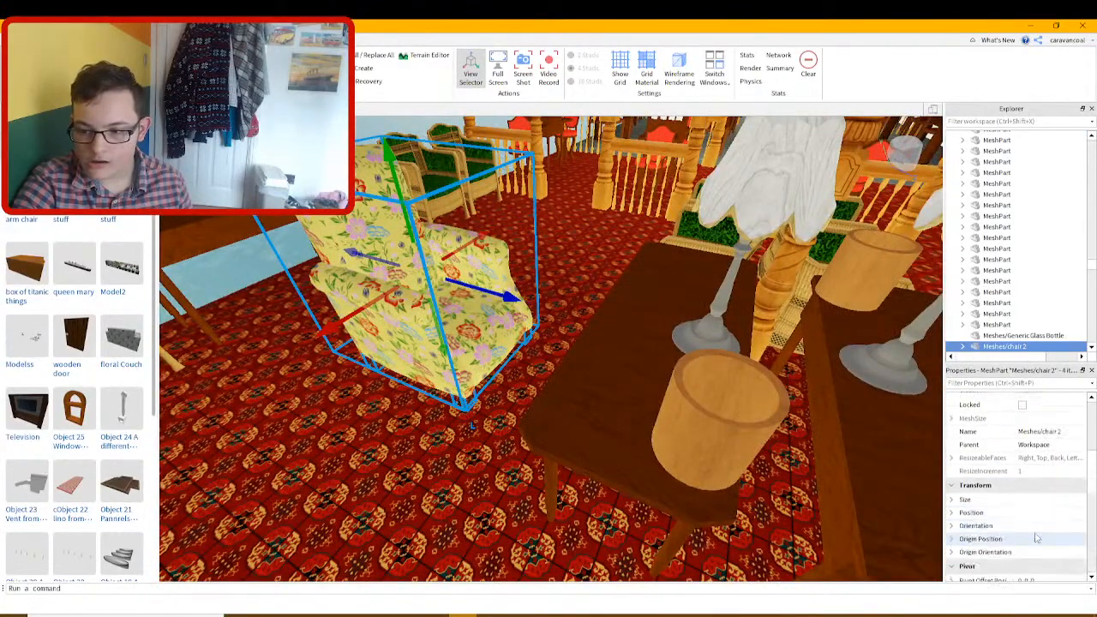
pyautogui.click(323, 41)
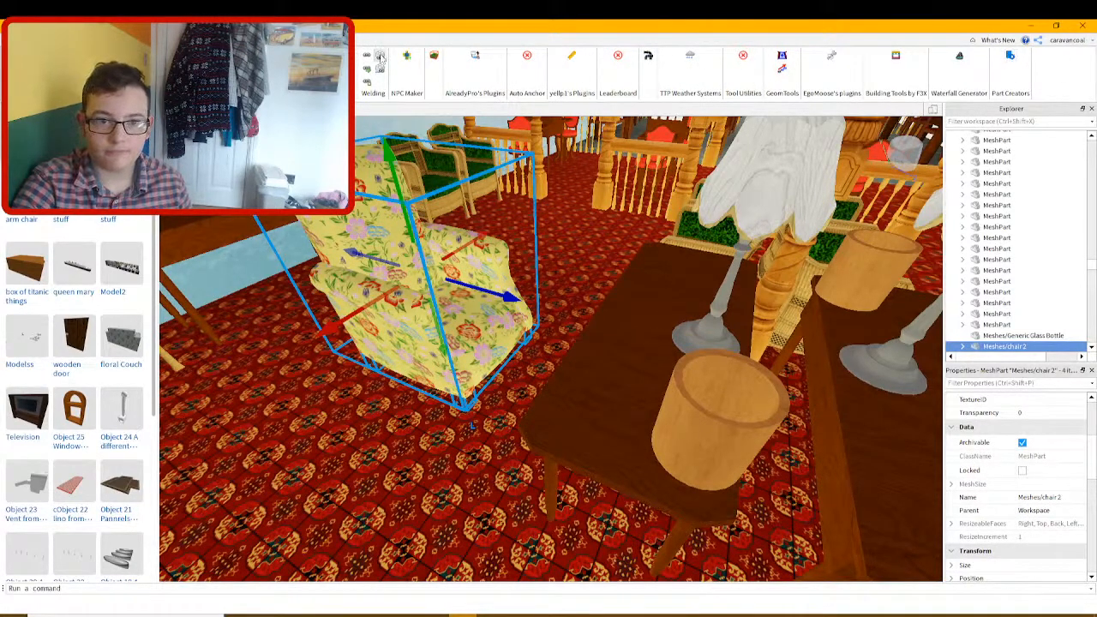
pyautogui.hotkey('ctrl', 'g')
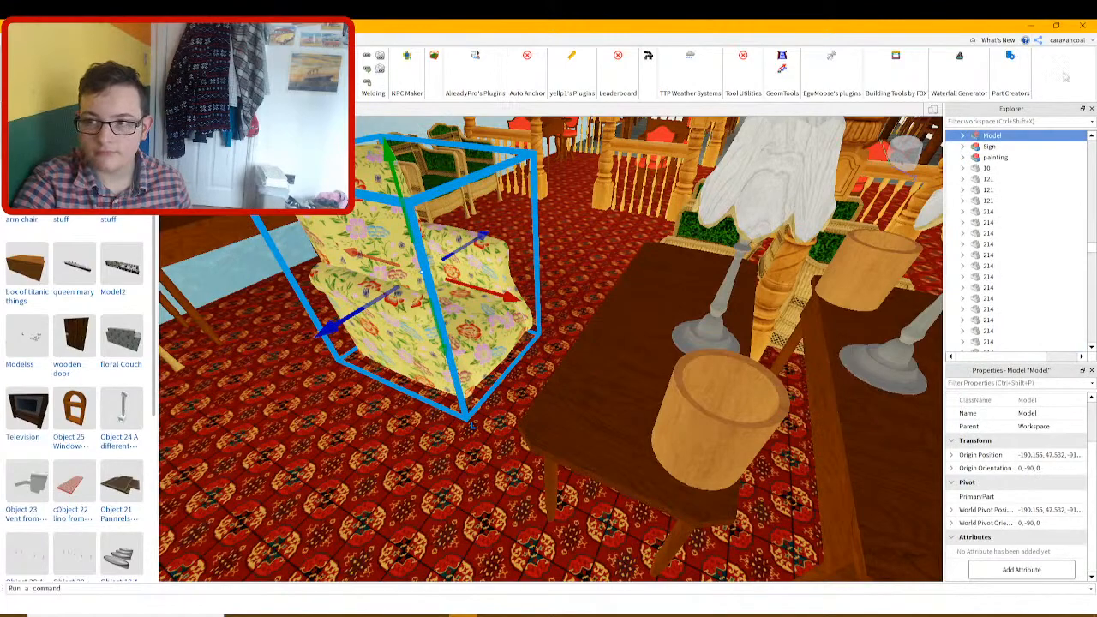
# Try drawing a cylinder between two points over the water with the Part Creators plugin, and undo it
pyautogui.click(1009, 57)
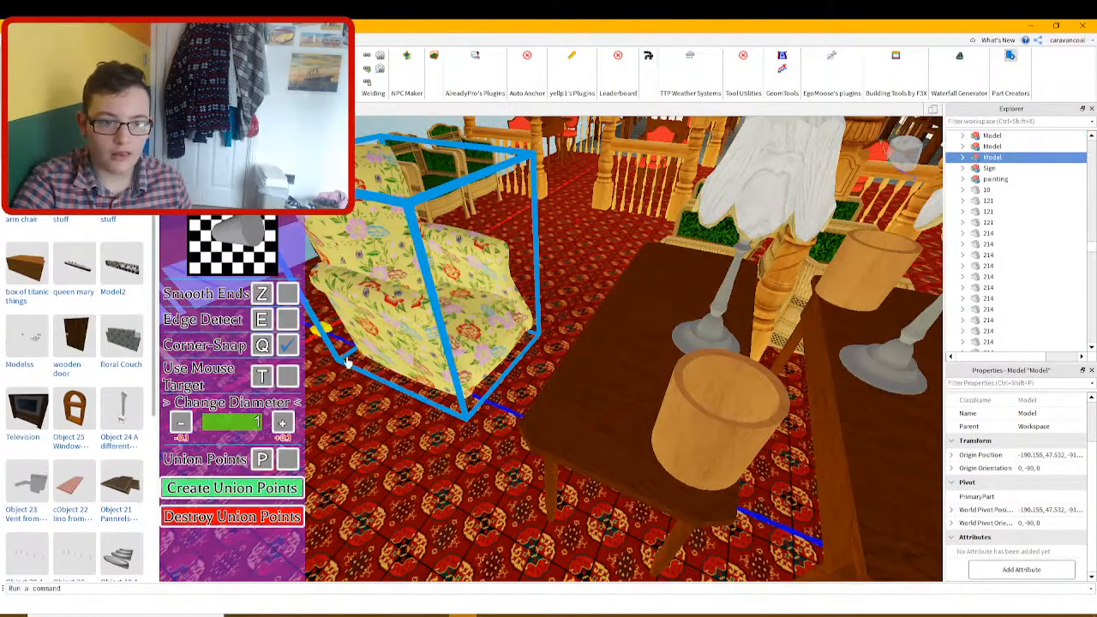
pyautogui.moveTo(461, 397); pyautogui.dragTo(452, 390, button='right')
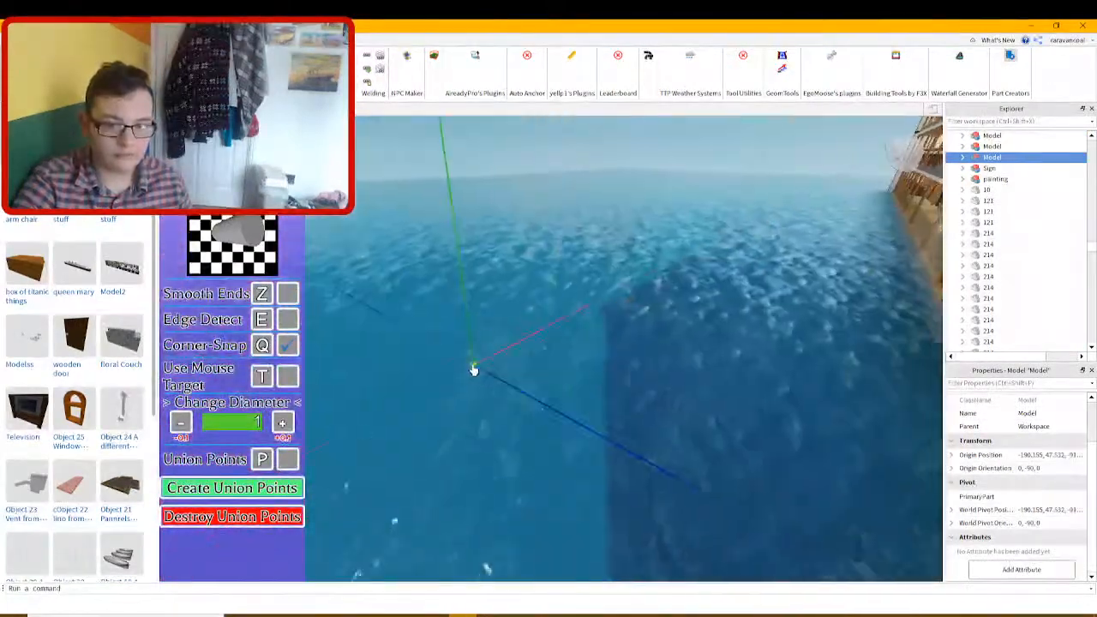
pyautogui.click(493, 333)
pyautogui.moveTo(478, 333); pyautogui.dragTo(477, 333, button='right')
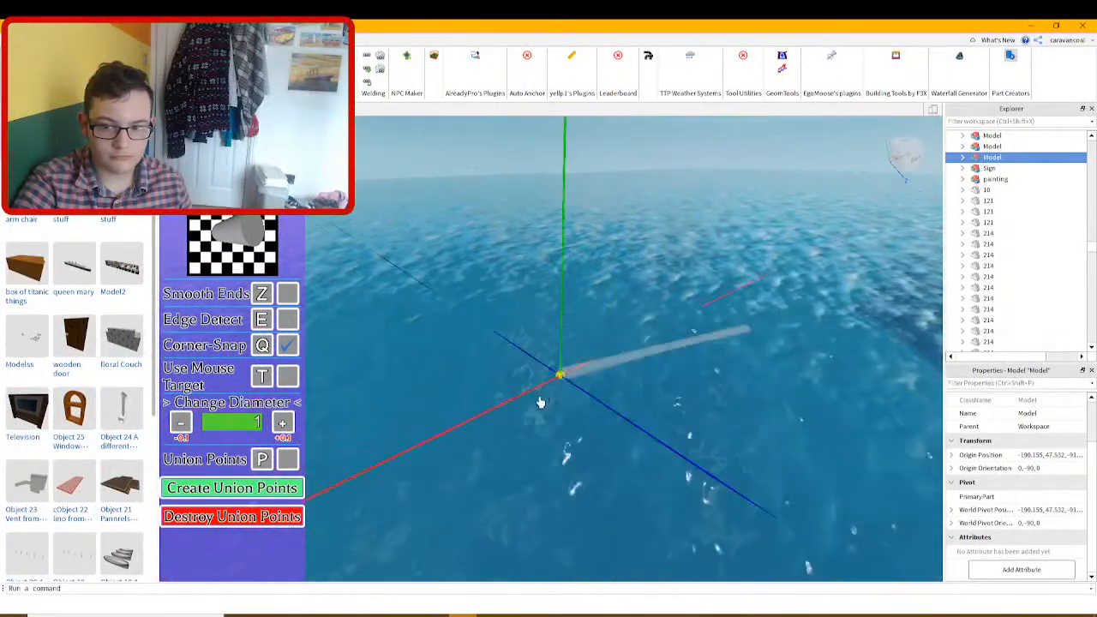
pyautogui.click(536, 400)
pyautogui.hotkey('ctrl', 'z')
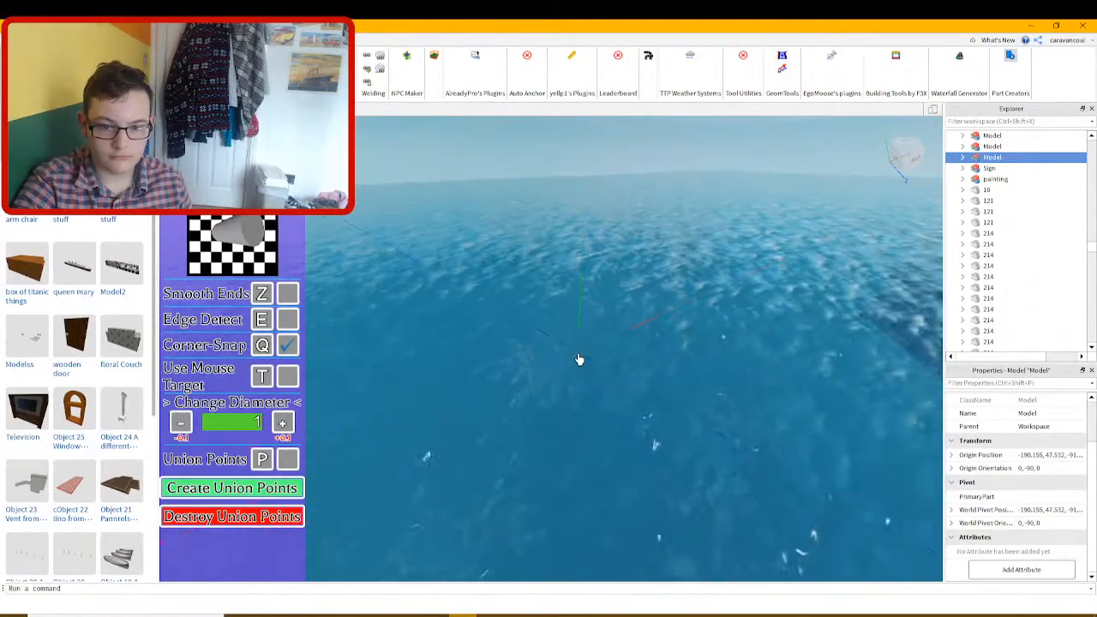
pyautogui.press('f')
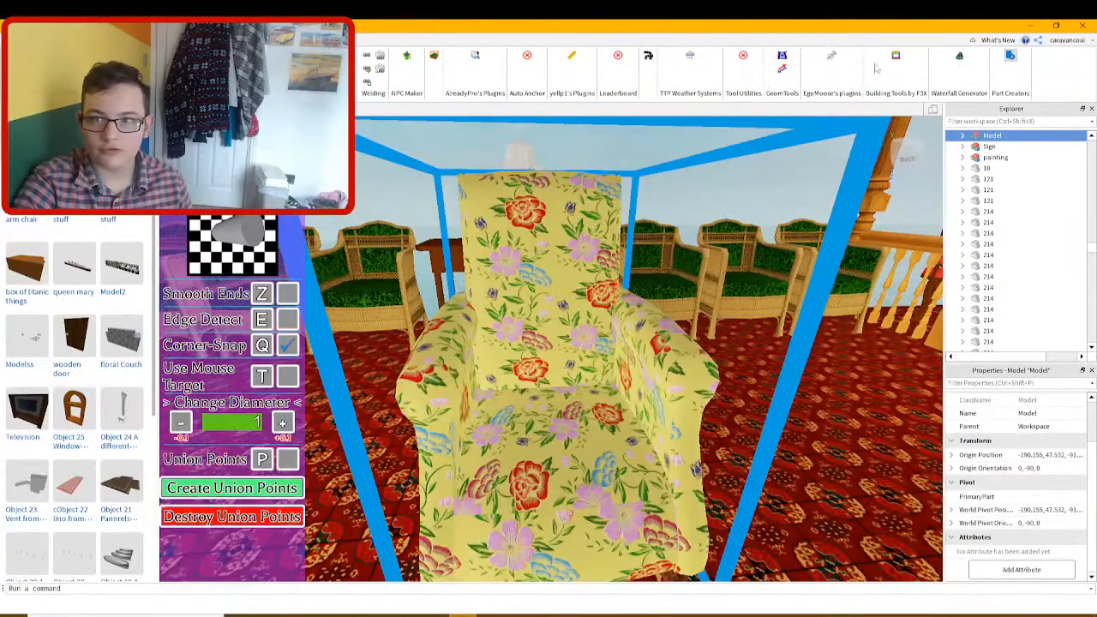
pyautogui.click(1007, 57)
# Delete the row of three green wicker chairs between the window-side table and the railing
pyautogui.moveTo(754, 315); pyautogui.dragTo(668, 352, button='right')
pyautogui.scroll(-3, 668, 352)
pyautogui.click(732, 382)
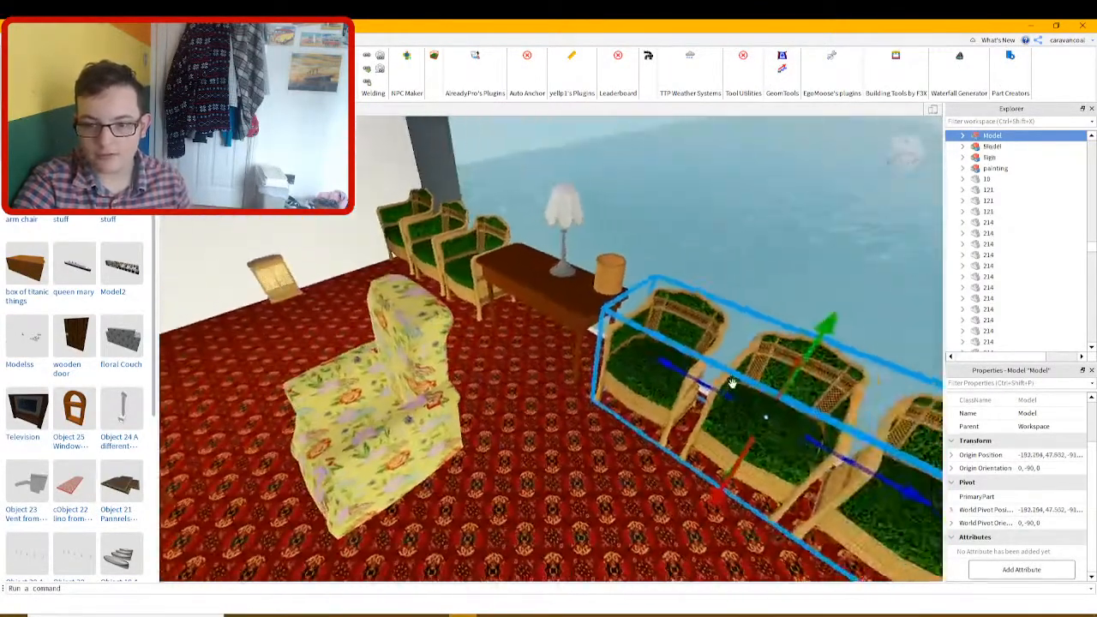
pyautogui.press('Delete')
# Move the floral armchair against the window wall, beside the table with the lamp
pyautogui.click(398, 410)
pyautogui.moveTo(398, 410); pyautogui.dragTo(474, 387, button='right')
pyautogui.moveTo(473, 388); pyautogui.dragTo(458, 366)
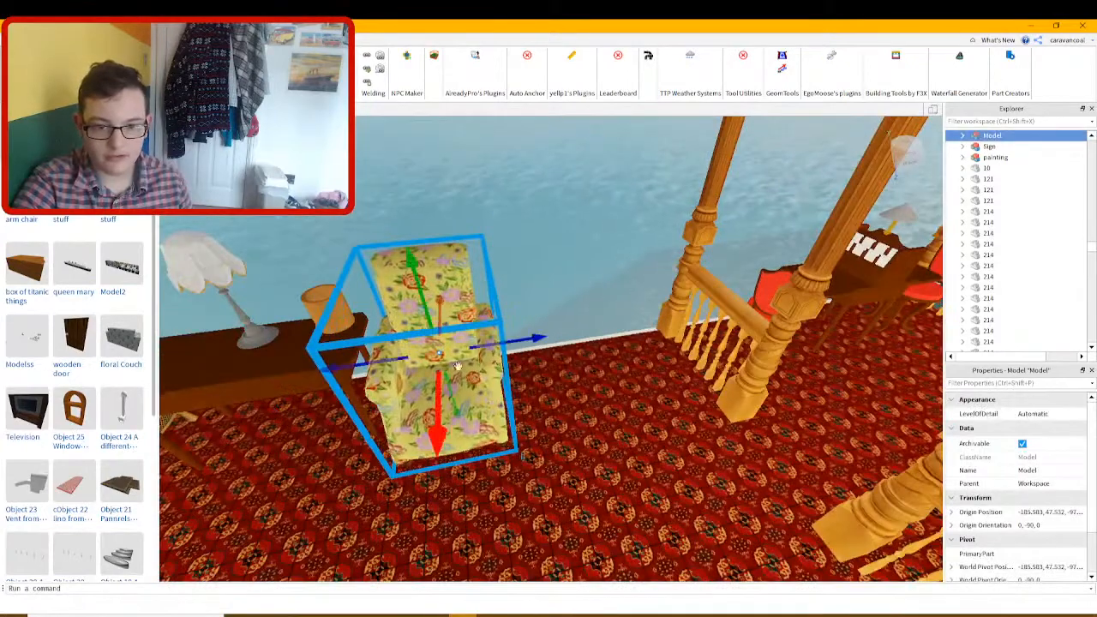
# Duplicate the floral armchair and space the copies into a row of three between the table and the railing
pyautogui.moveTo(696, 347); pyautogui.dragTo(642, 337, button='right')
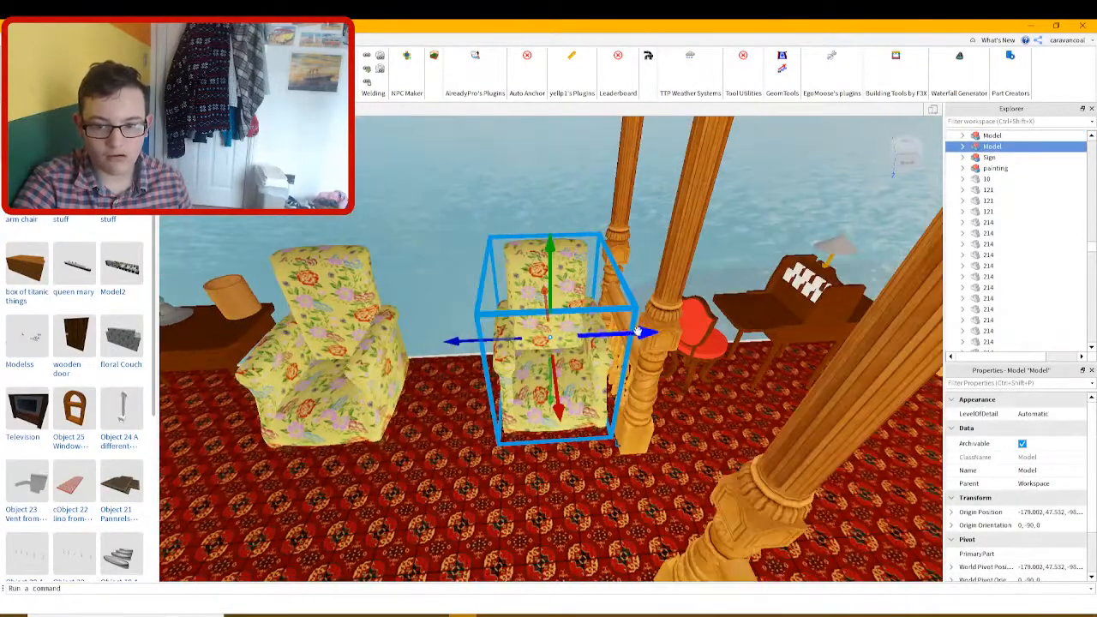
pyautogui.hotkey('ctrl', 'd')
pyautogui.moveTo(643, 338); pyautogui.dragTo(663, 366)
pyautogui.moveTo(662, 366); pyautogui.dragTo(493, 403, button='right')
pyautogui.click(609, 362)
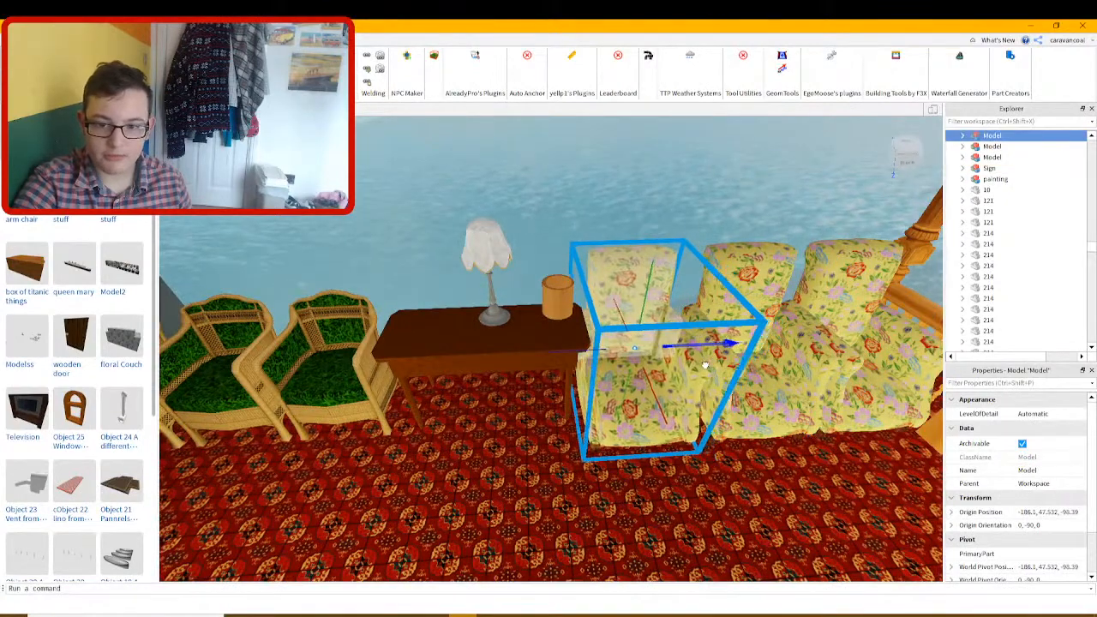
pyautogui.moveTo(705, 364); pyautogui.dragTo(638, 341, button='right')
pyautogui.click(639, 339)
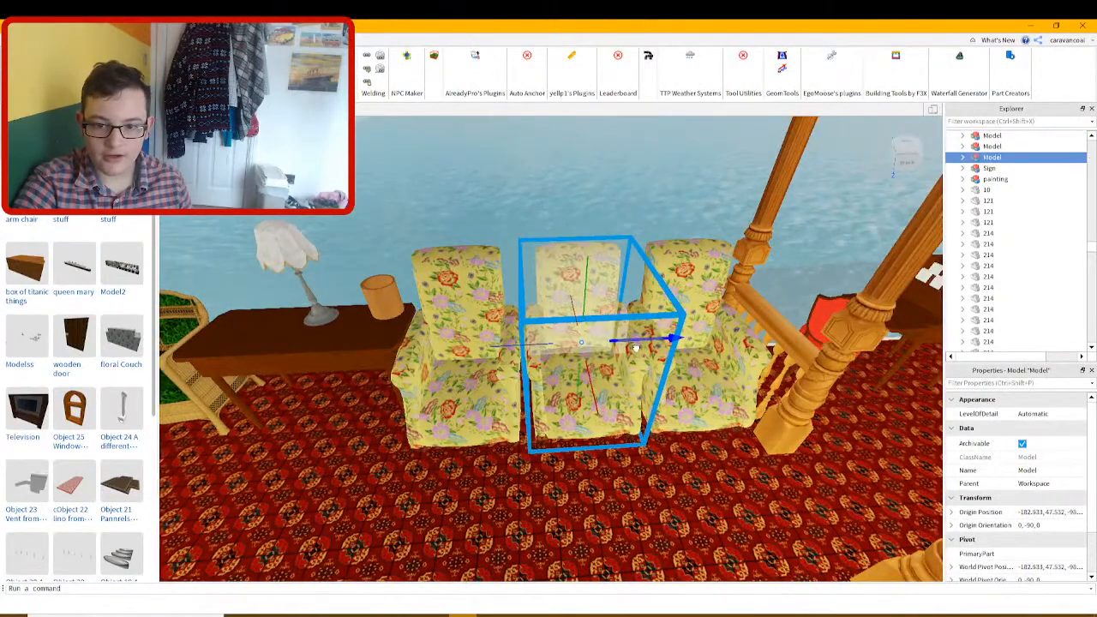
pyautogui.moveTo(636, 347); pyautogui.dragTo(631, 348)
# Delete the green wicker chairs between the window-side table and the white wall
pyautogui.moveTo(631, 348); pyautogui.dragTo(477, 371, button='right')
pyautogui.click(478, 370)
pyautogui.press('Delete')
# Duplicate the three floral armchairs and place the copied row between the table and the white wall
pyautogui.click(855, 361)
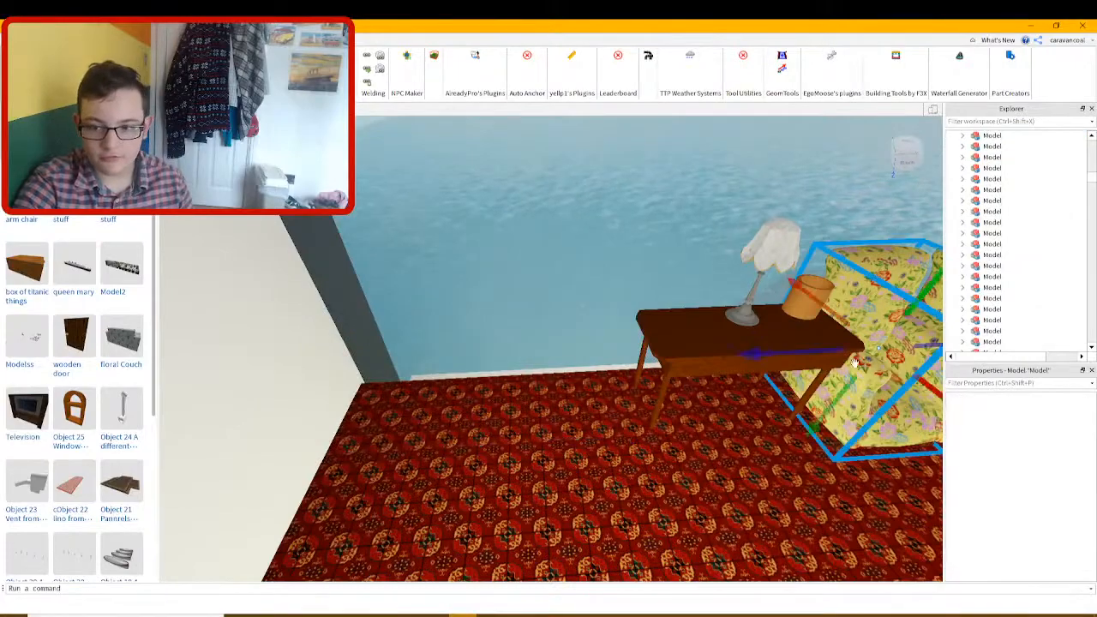
pyautogui.press('d')
pyautogui.hotkey('ctrl', 'd')
pyautogui.press('a')
pyautogui.moveTo(712, 334); pyautogui.dragTo(613, 378)
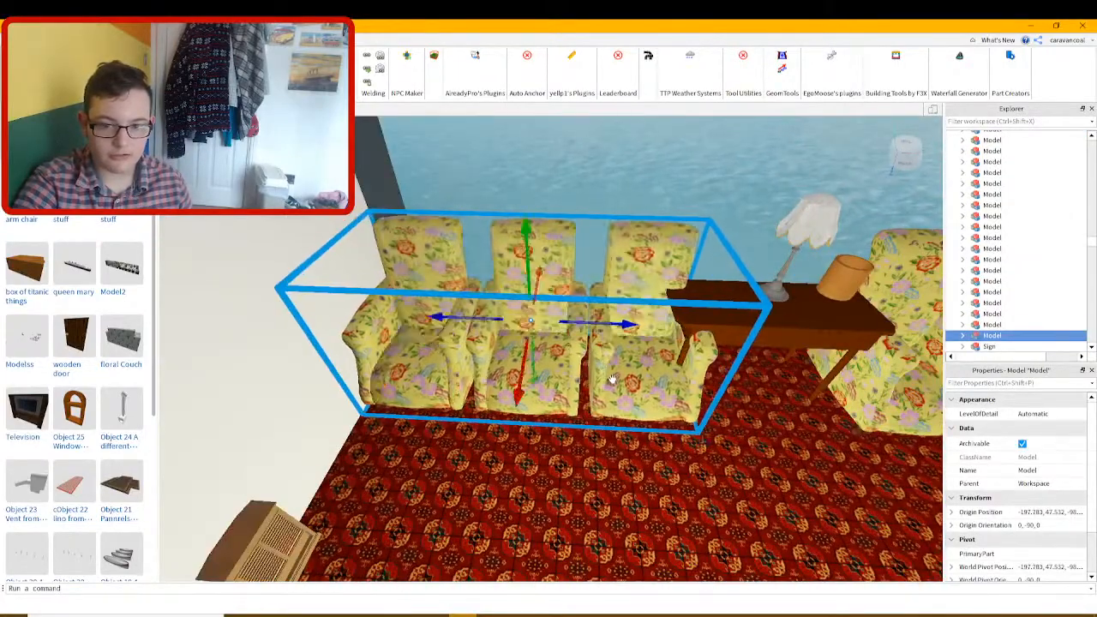
pyautogui.press('d')
pyautogui.click(605, 329)
pyautogui.press('s')
pyautogui.moveTo(605, 328); pyautogui.dragTo(578, 338, button='right')
pyautogui.press('w')
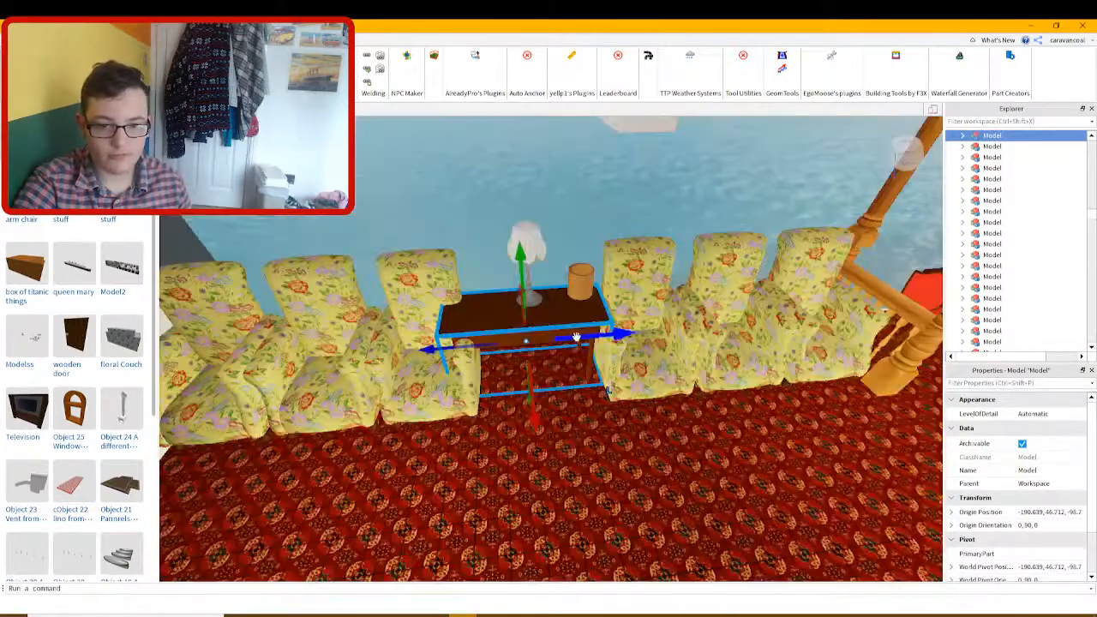
# Undo the floral armchair edits back to the original rows of green wicker chairs on both sides of the table
pyautogui.hotkey('ctrl', 'z')
pyautogui.hotkey('ctrl', 'z')
pyautogui.hotkey('ctrl', 'z')
pyautogui.hotkey('ctrl', 'z')
pyautogui.hotkey('ctrl', 'z')
pyautogui.hotkey('ctrl', 'z')
pyautogui.hotkey('ctrl', 'z')
pyautogui.hotkey('ctrl', 'z')
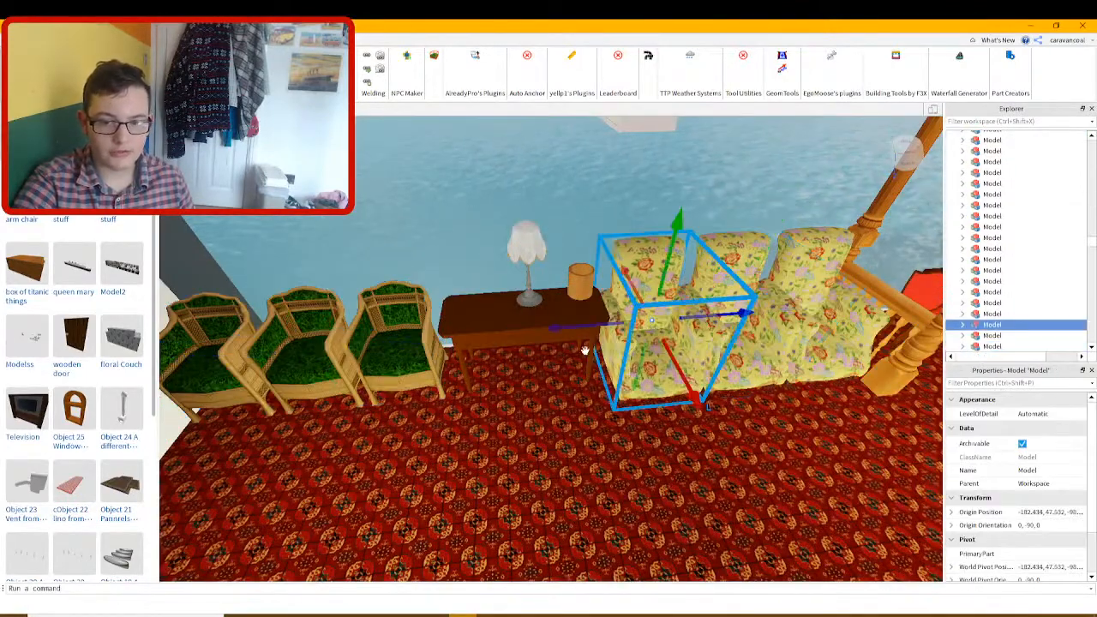
pyautogui.hotkey('ctrl', 'z')
pyautogui.hotkey('ctrl', 'z')
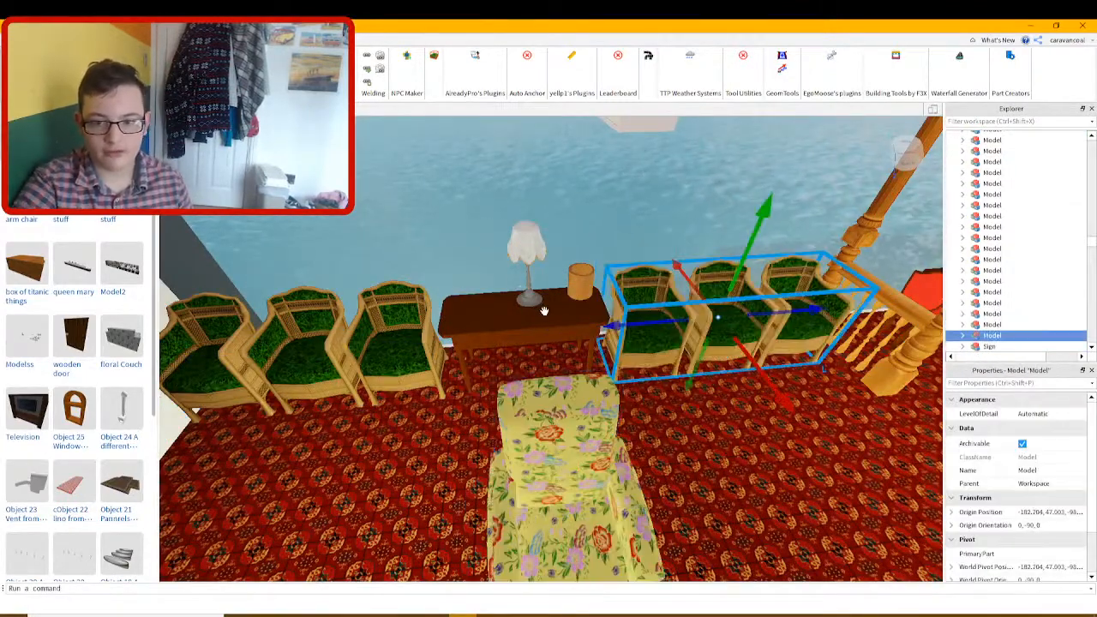
pyautogui.hotkey('ctrl', 'z')
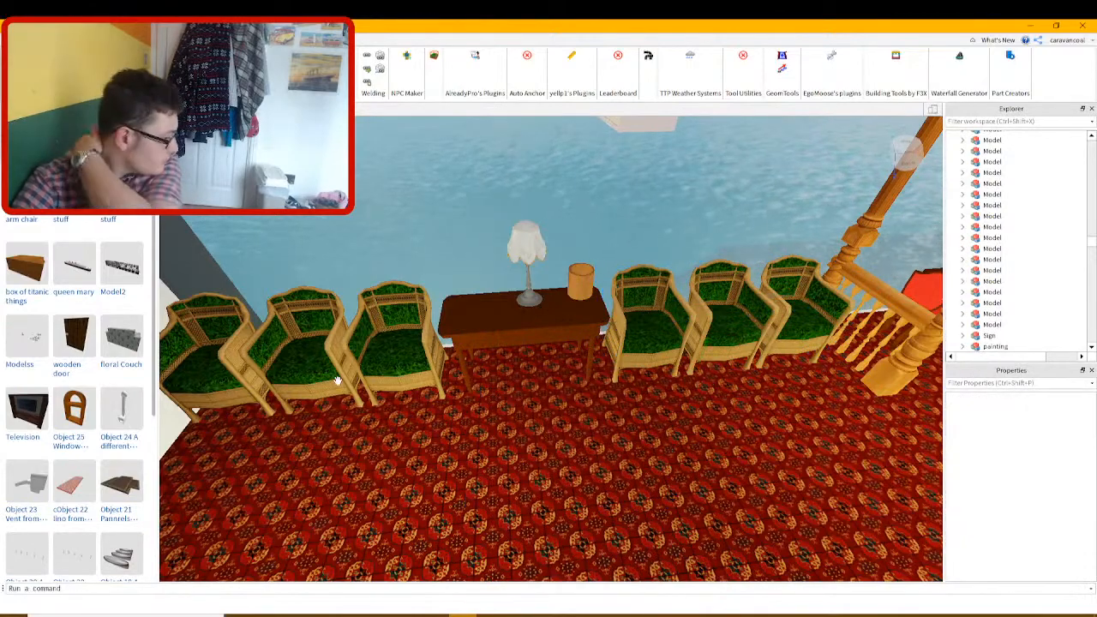
# Select four of the lounge's wooden side tables together
pyautogui.moveTo(565, 314); pyautogui.dragTo(607, 346, button='right')
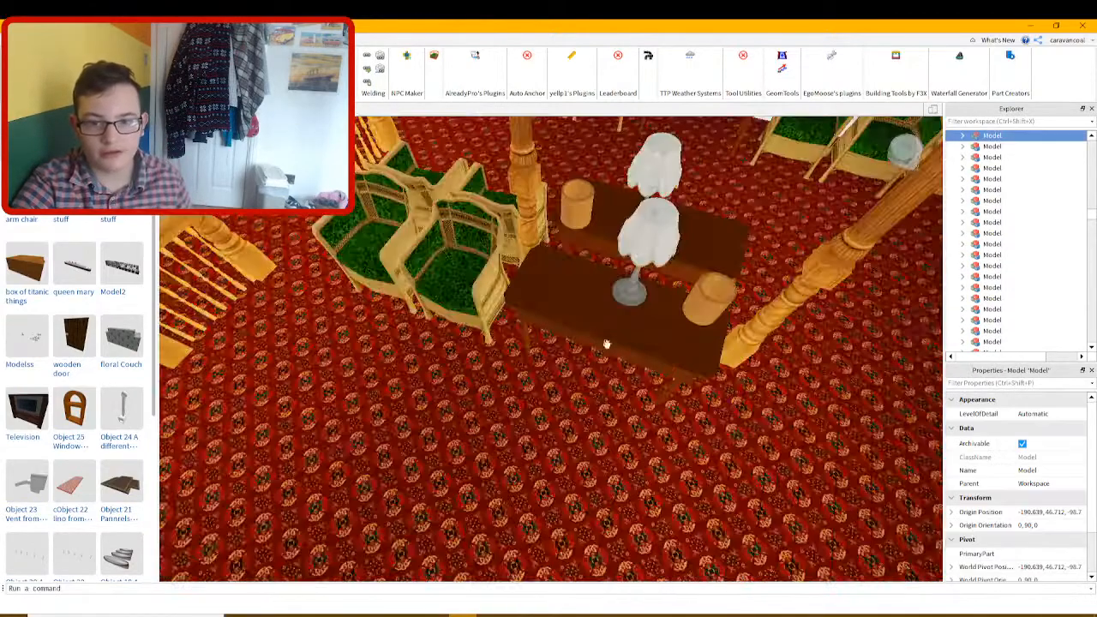
pyautogui.keyDown('ctrl'); pyautogui.click(674, 312); pyautogui.keyUp('ctrl')
pyautogui.keyDown('ctrl'); pyautogui.click(713, 245); pyautogui.keyUp('ctrl')
pyautogui.moveTo(712, 245); pyautogui.dragTo(828, 283, button='right')
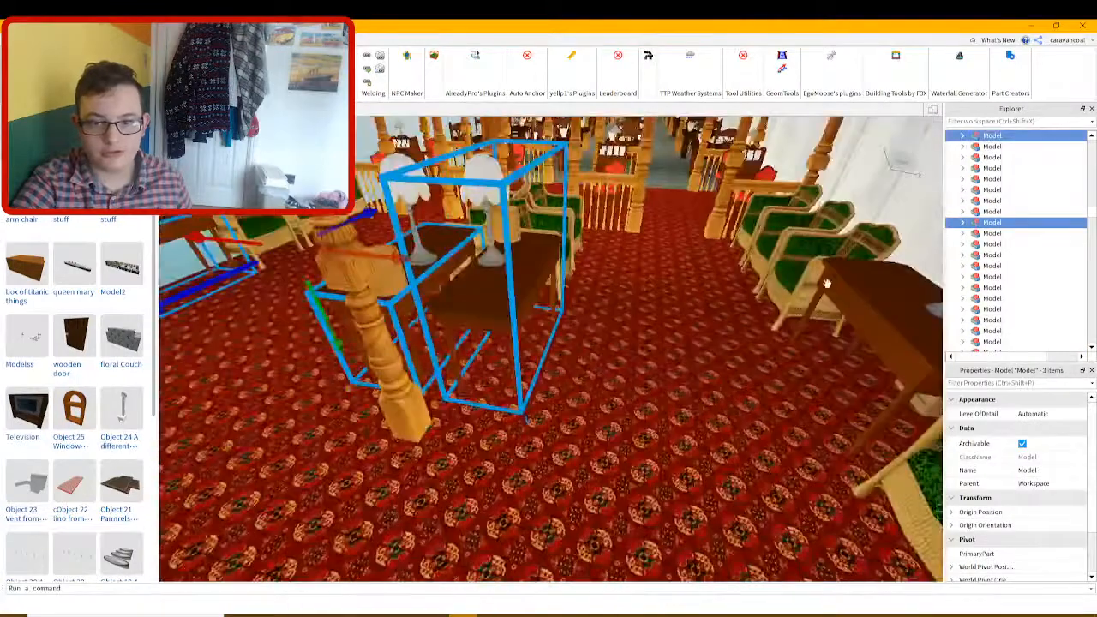
pyautogui.keyDown('ctrl'); pyautogui.click(873, 310); pyautogui.keyUp('ctrl')
# Open the Part Creators cylinder tool, rebind its Smooth Ends option to X and switch Smooth Ends on
pyautogui.click(53, 40)
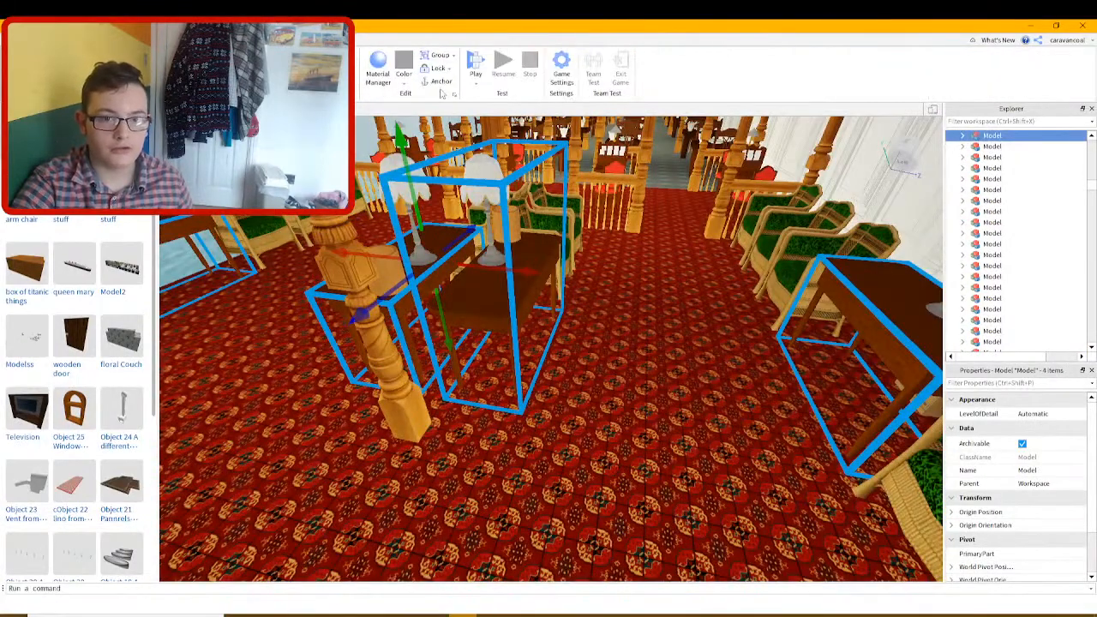
pyautogui.click(190, 40)
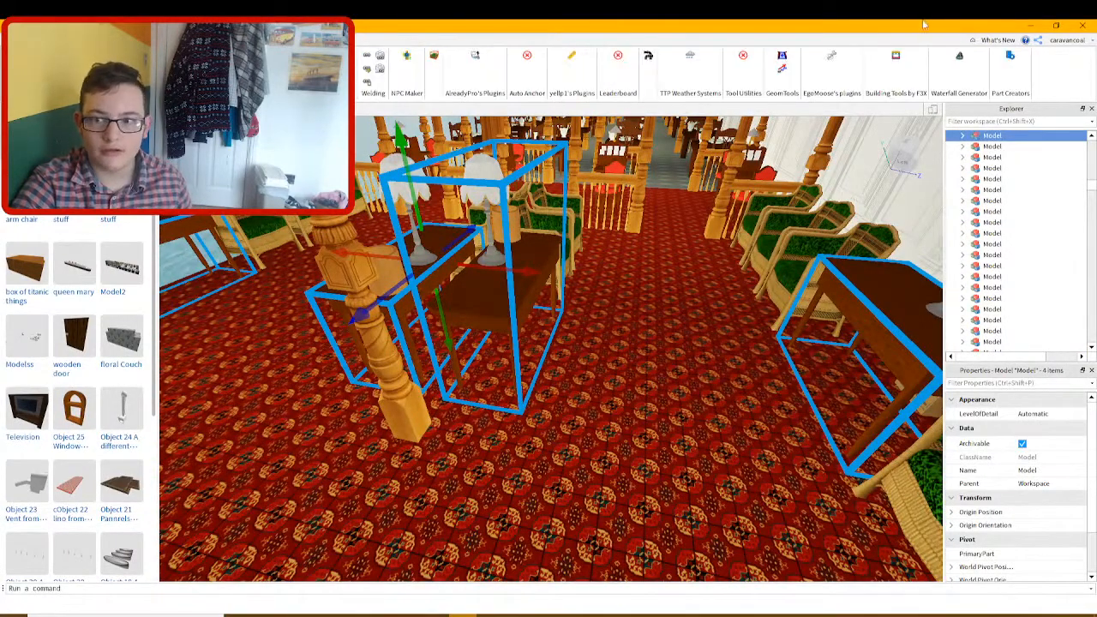
pyautogui.click(236, 61)
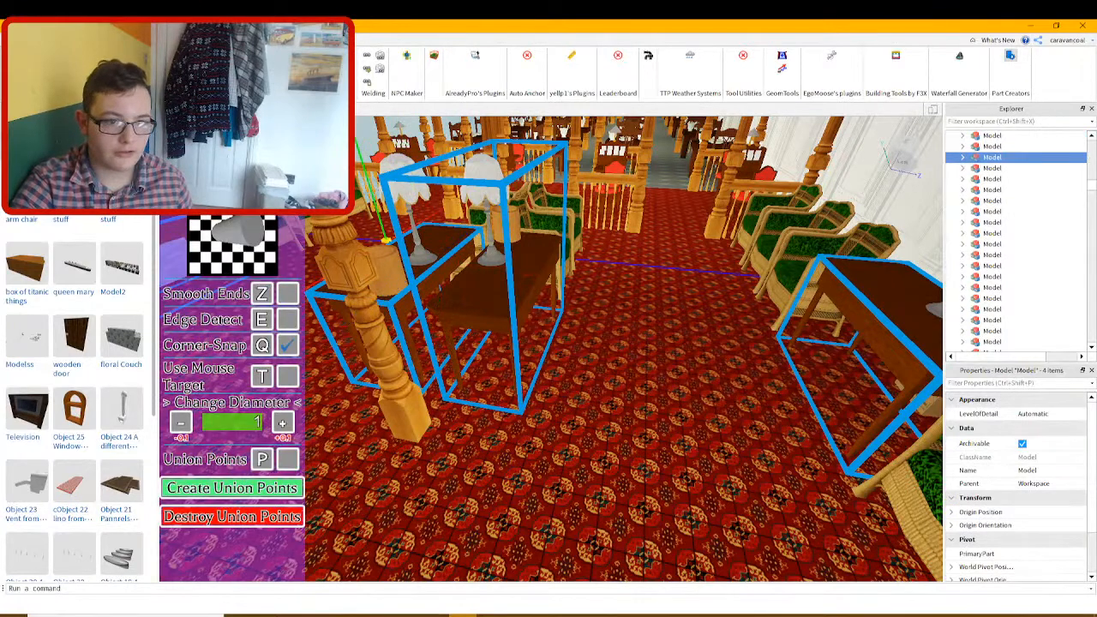
pyautogui.click(262, 294)
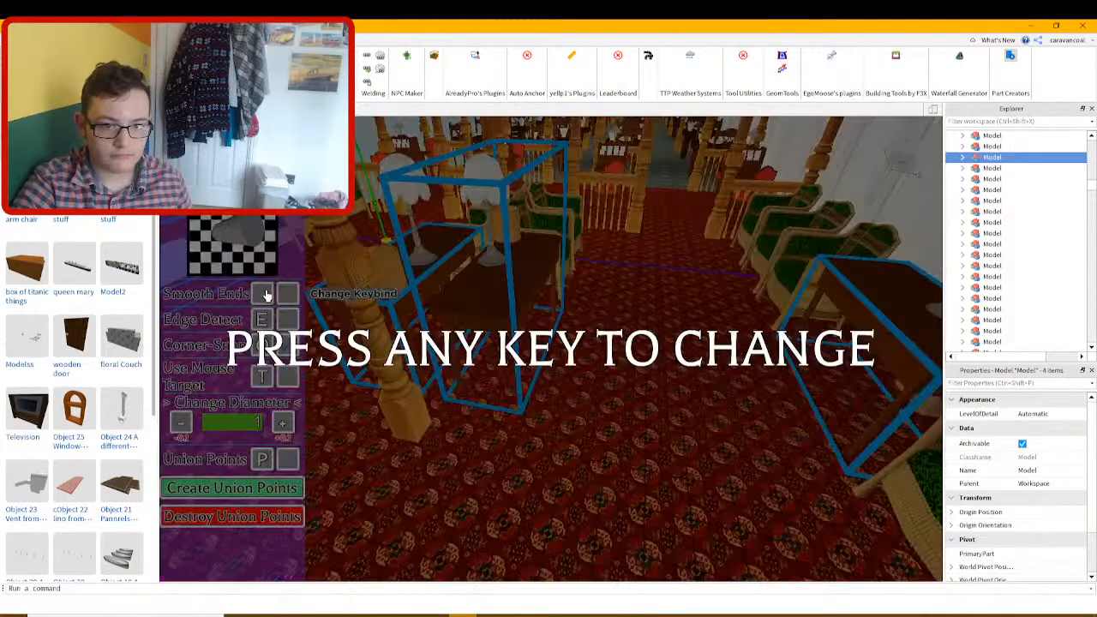
pyautogui.press('x')
pyautogui.moveTo(619, 367); pyautogui.dragTo(603, 420, button='right')
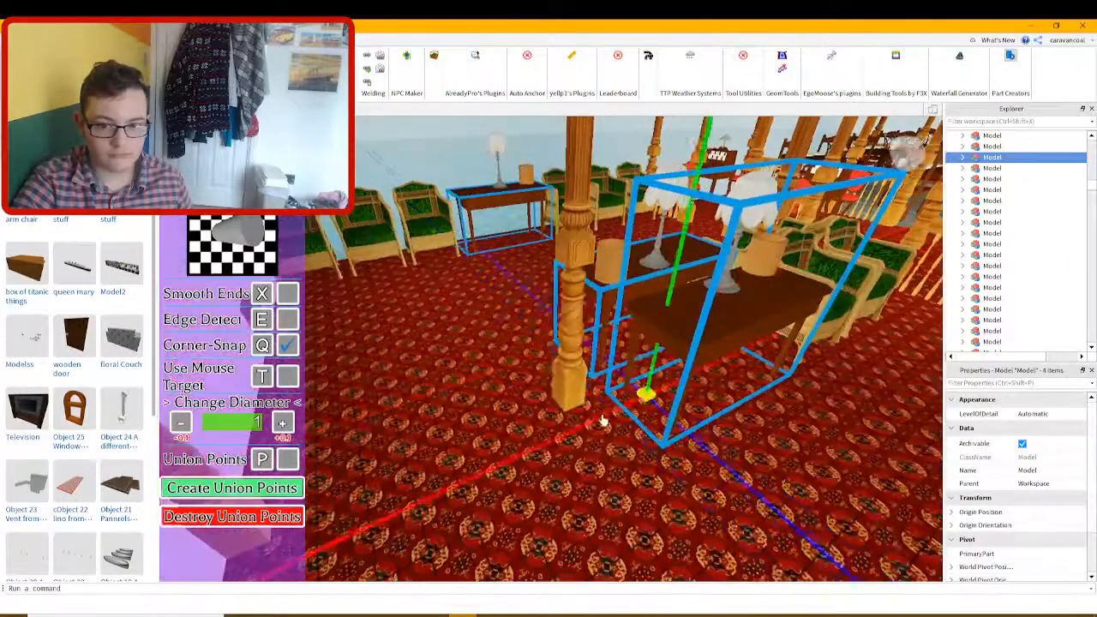
pyautogui.press('x')
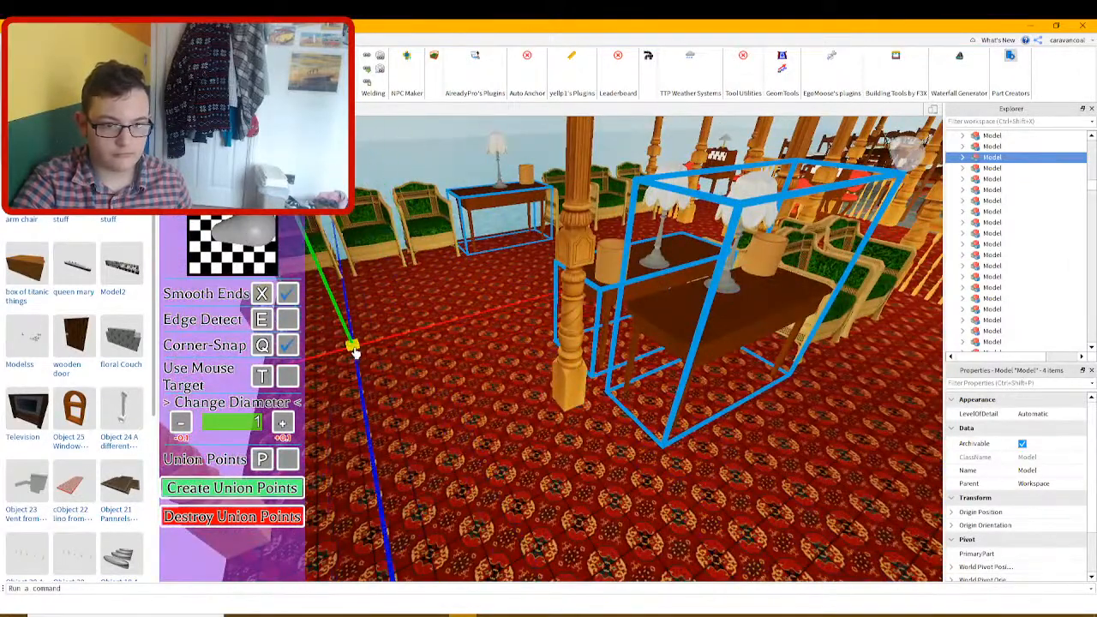
# Switch on Edge Detect for the cylinder tool and inspect the hull edge at the ship's end
pyautogui.press('e')
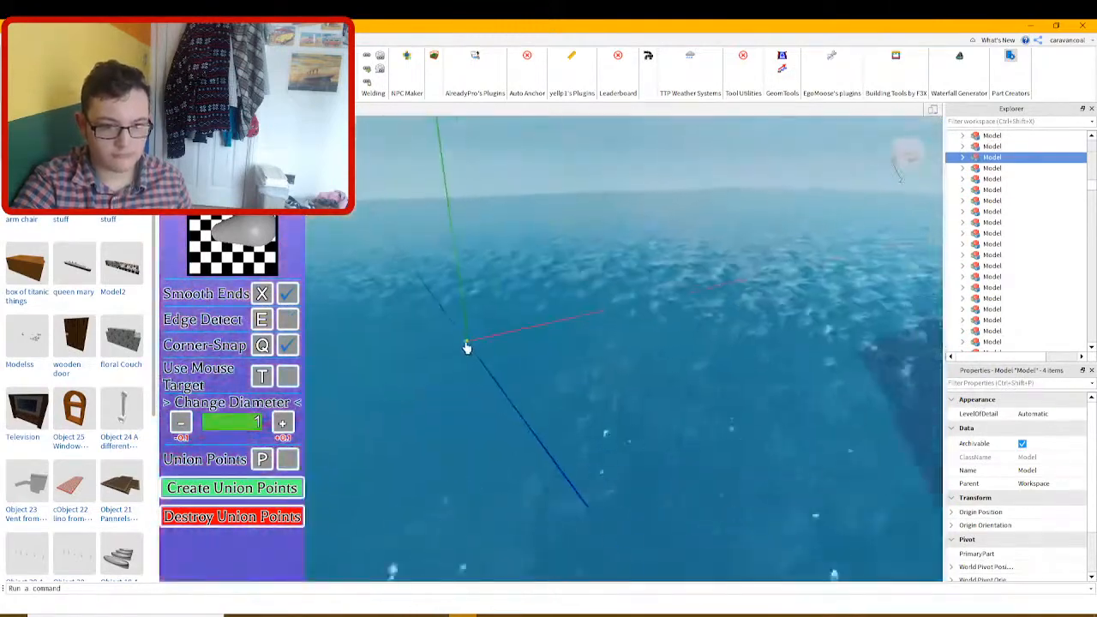
pyautogui.press('e')
pyautogui.moveTo(533, 390); pyautogui.dragTo(529, 392, button='right')
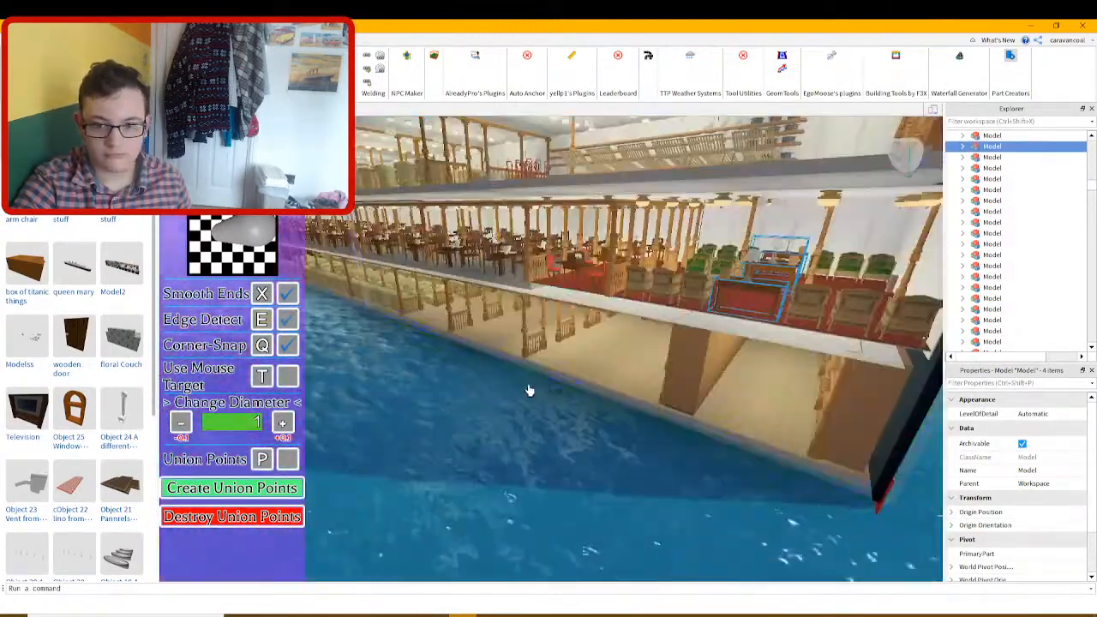
pyautogui.scroll(-5, 609, 385)
pyautogui.moveTo(610, 359); pyautogui.dragTo(626, 349, button='right')
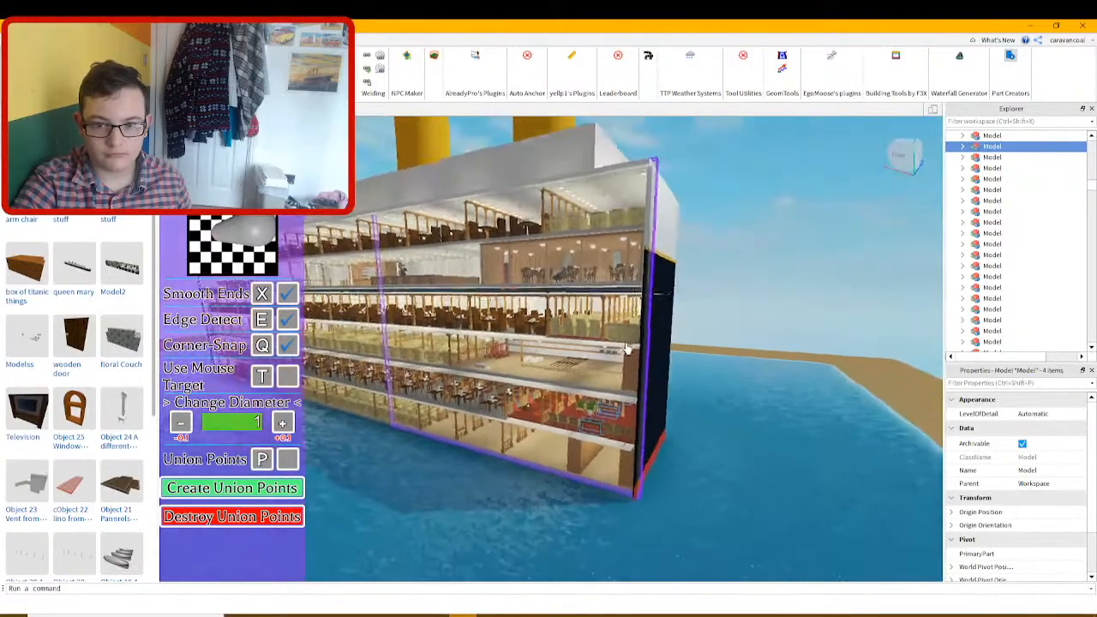
pyautogui.scroll(4, 627, 349)
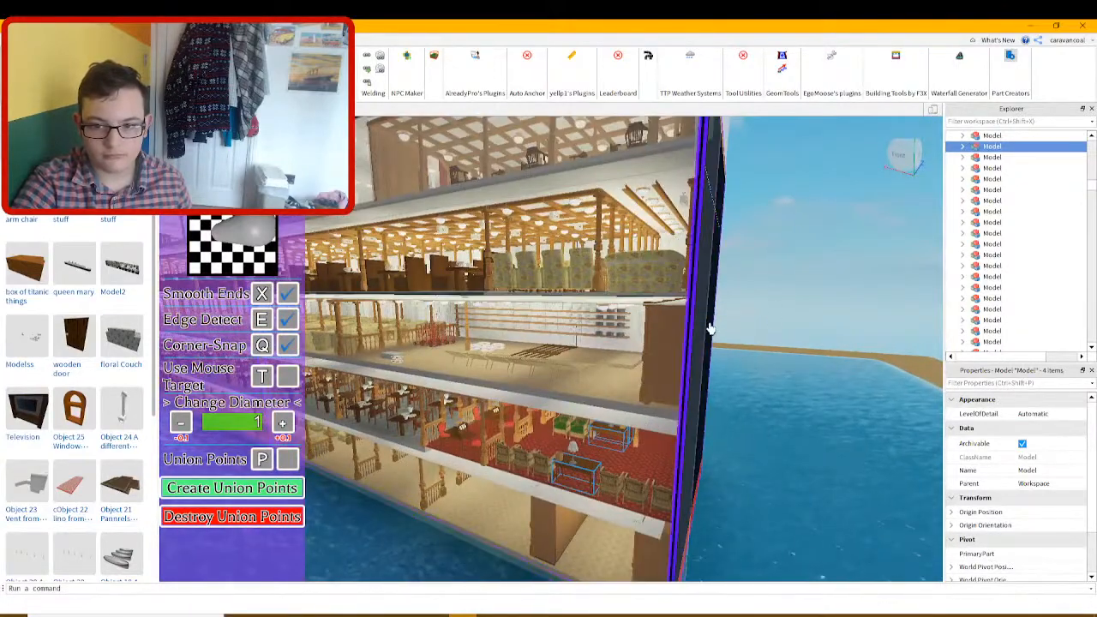
pyautogui.scroll(6, 709, 328)
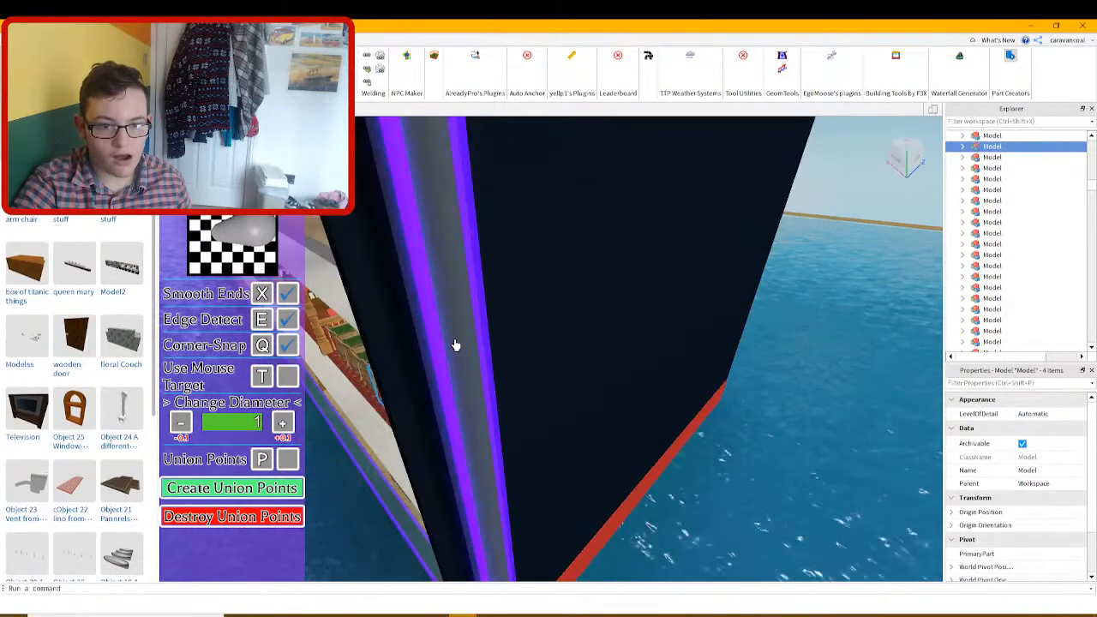
# Close the Part Creators tool and delete the selected part at the ship's end hull
pyautogui.click(1010, 64)
pyautogui.click(749, 395)
pyautogui.press('a')
pyautogui.click(630, 375)
pyautogui.click(683, 354)
pyautogui.moveTo(683, 354); pyautogui.dragTo(591, 439, button='right')
pyautogui.press('Delete')
pyautogui.press('w')
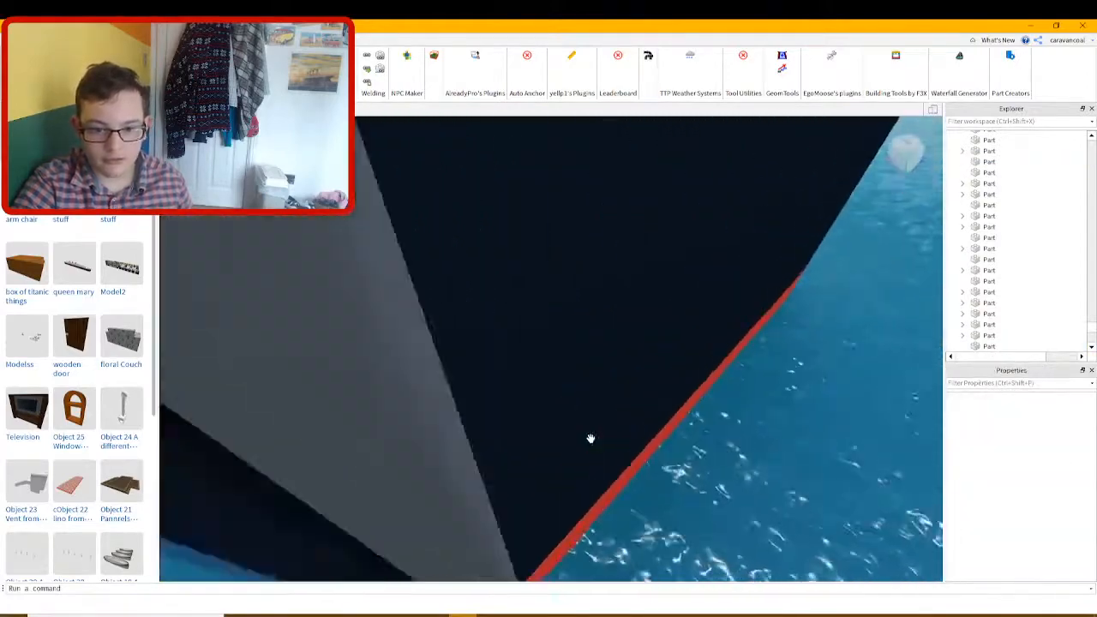
# Switch to the streaming software to check the live broadcast and return to Roblox Studio
pyautogui.click(409, 409)
pyautogui.press('w')
pyautogui.moveTo(409, 409); pyautogui.dragTo(550, 400, button='right')
pyautogui.press('w')
pyautogui.press('w')
pyautogui.click(493, 615)
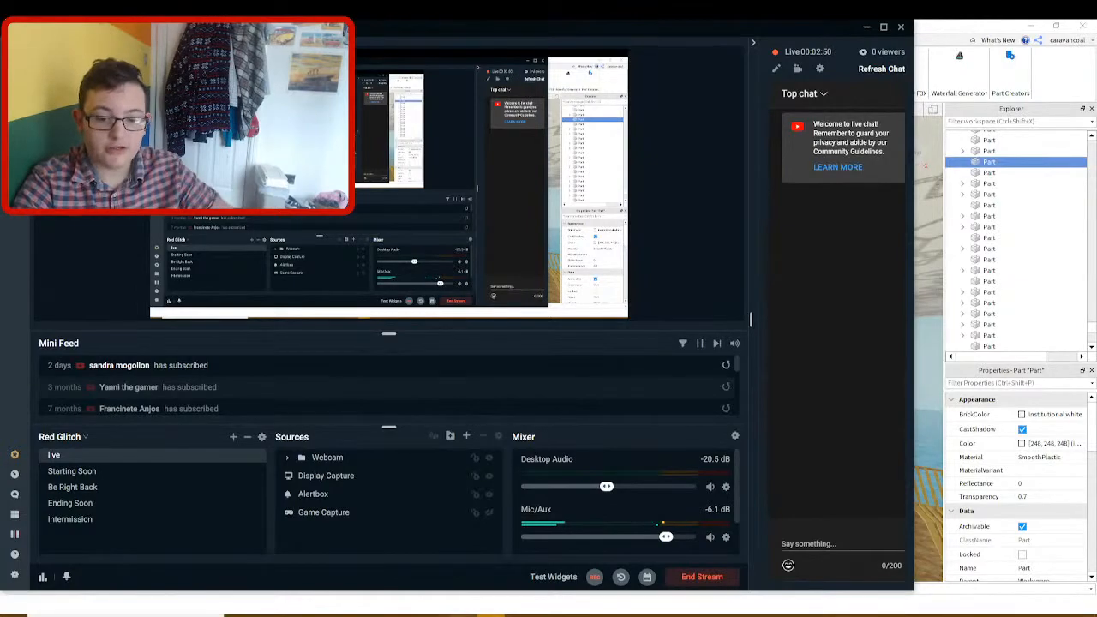
pyautogui.click(491, 615)
# Duplicate the white carved wall panel model behind the green wicker chairs in the lounge
pyautogui.press('w')
pyautogui.moveTo(517, 331); pyautogui.dragTo(491, 300, button='right')
pyautogui.press('w')
pyautogui.press('w')
pyautogui.press('w')
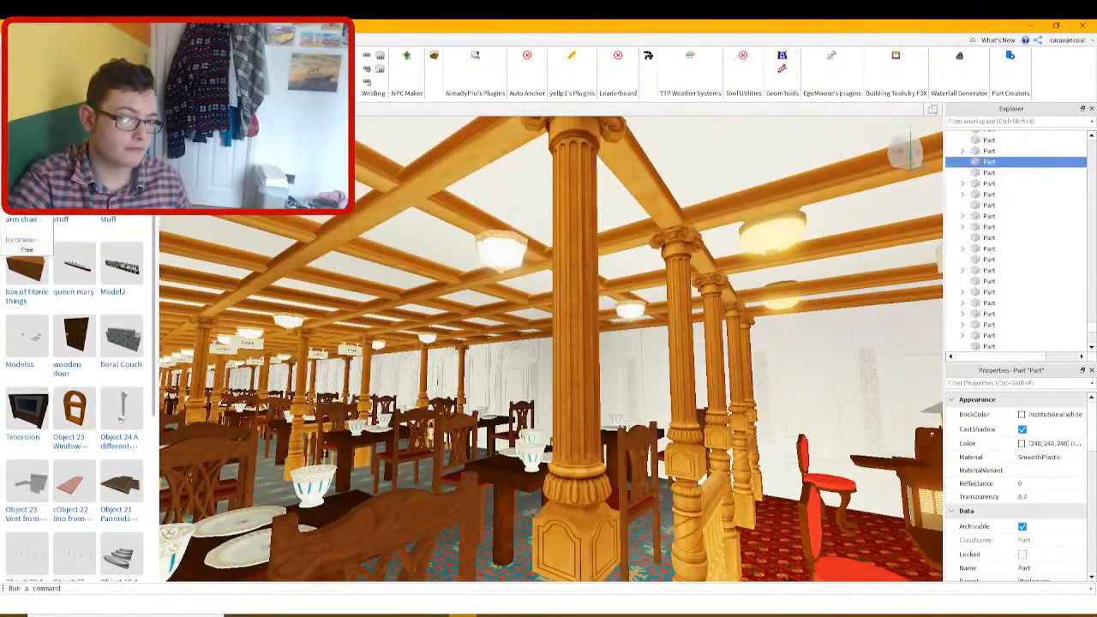
pyautogui.press('w')
pyautogui.moveTo(562, 276); pyautogui.dragTo(691, 321, button='right')
pyautogui.press('w')
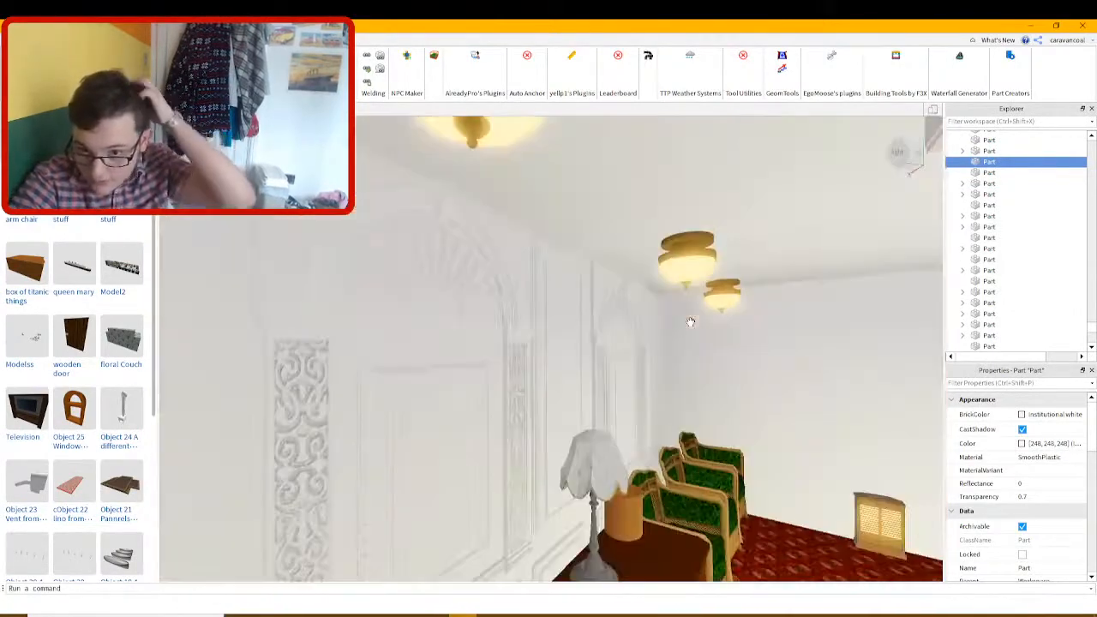
pyautogui.click(624, 337)
pyautogui.press('d')
pyautogui.moveTo(623, 337); pyautogui.dragTo(624, 335, button='right')
pyautogui.hotkey('ctrl', 'd')
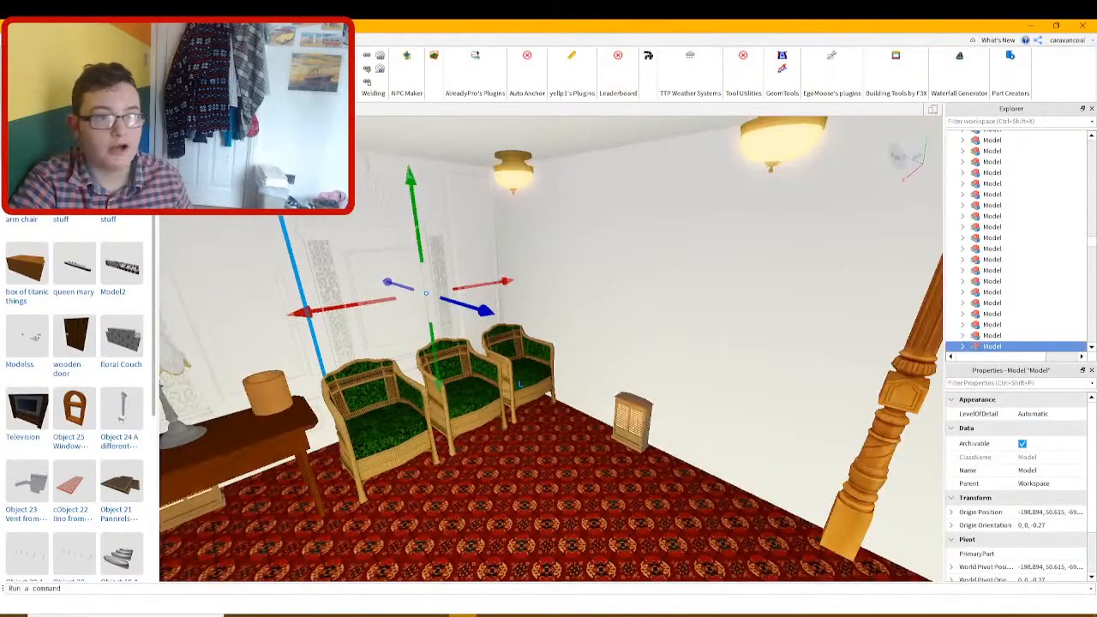
# Try to rotate the duplicated wall panel toward the lounge's end wall, and undo the rotation
pyautogui.click(43, 40)
pyautogui.click(144, 62)
pyautogui.press('w')
pyautogui.moveTo(495, 311); pyautogui.dragTo(495, 310, button='right')
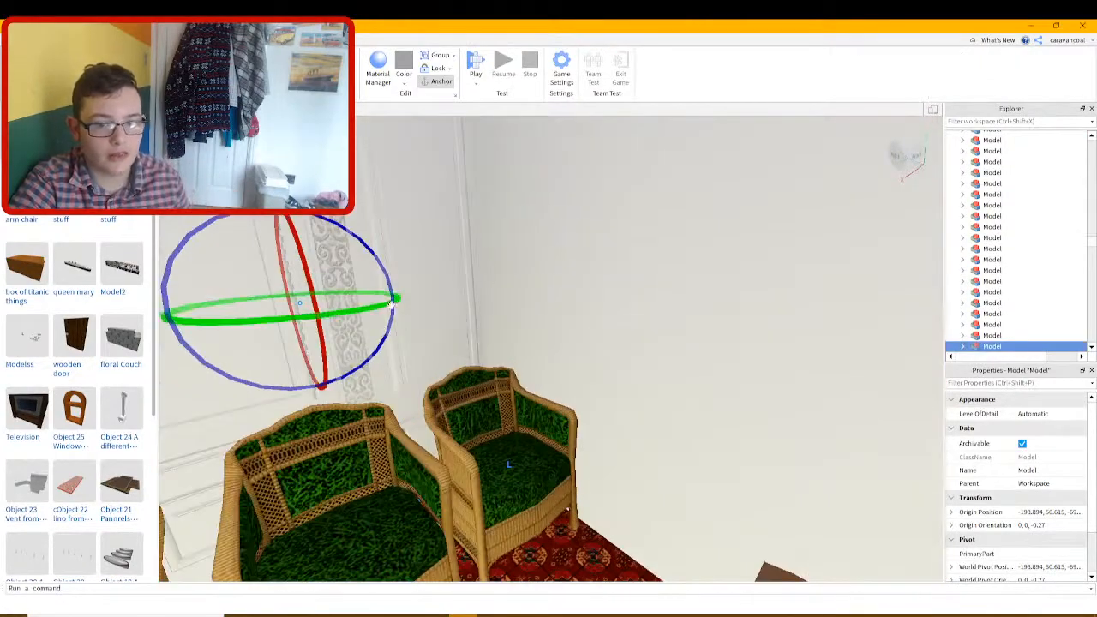
pyautogui.moveTo(390, 300); pyautogui.dragTo(512, 550)
pyautogui.hotkey('ctrl', 'z')
# Rotate the duplicated wall panel 90 degrees about its vertical axis to face along the end wall
pyautogui.click(73, 41)
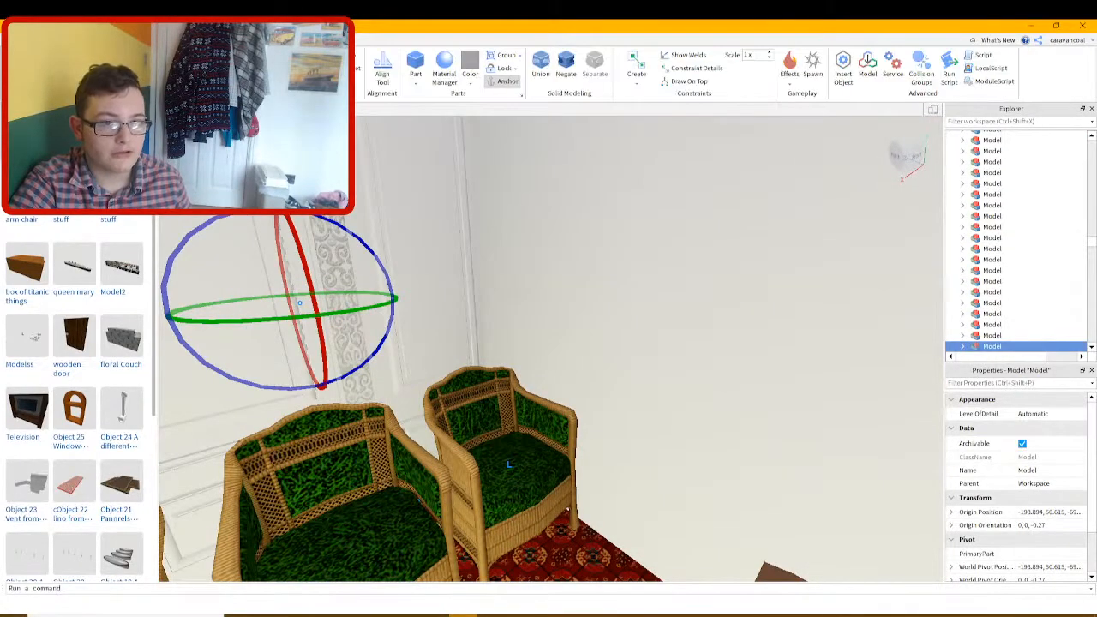
pyautogui.moveTo(358, 188); pyautogui.dragTo(357, 190, button='right')
pyautogui.moveTo(372, 240); pyautogui.dragTo(397, 276)
pyautogui.hotkey('ctrl', 'z')
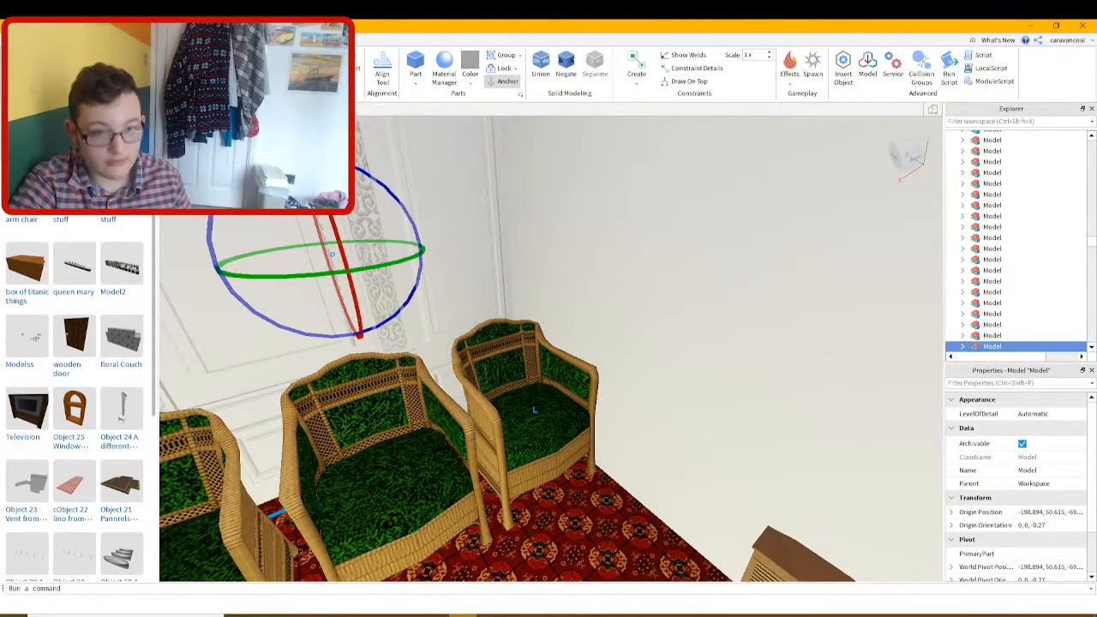
pyautogui.moveTo(411, 176); pyautogui.dragTo(411, 175, button='right')
pyautogui.moveTo(417, 198); pyautogui.dragTo(436, 221)
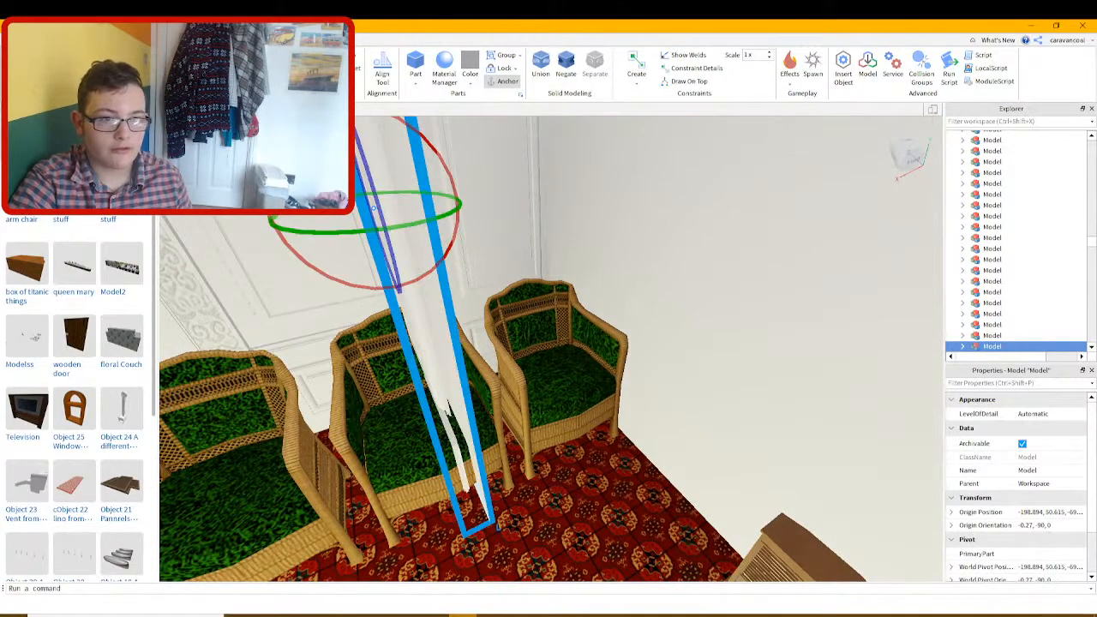
# Move the rotated panel flat against the end wall and place a copy of it behind the column
pyautogui.moveTo(446, 223); pyautogui.dragTo(446, 223, button='right')
pyautogui.hotkey('ctrl', '2')
pyautogui.moveTo(519, 219); pyautogui.dragTo(509, 230)
pyautogui.press('d')
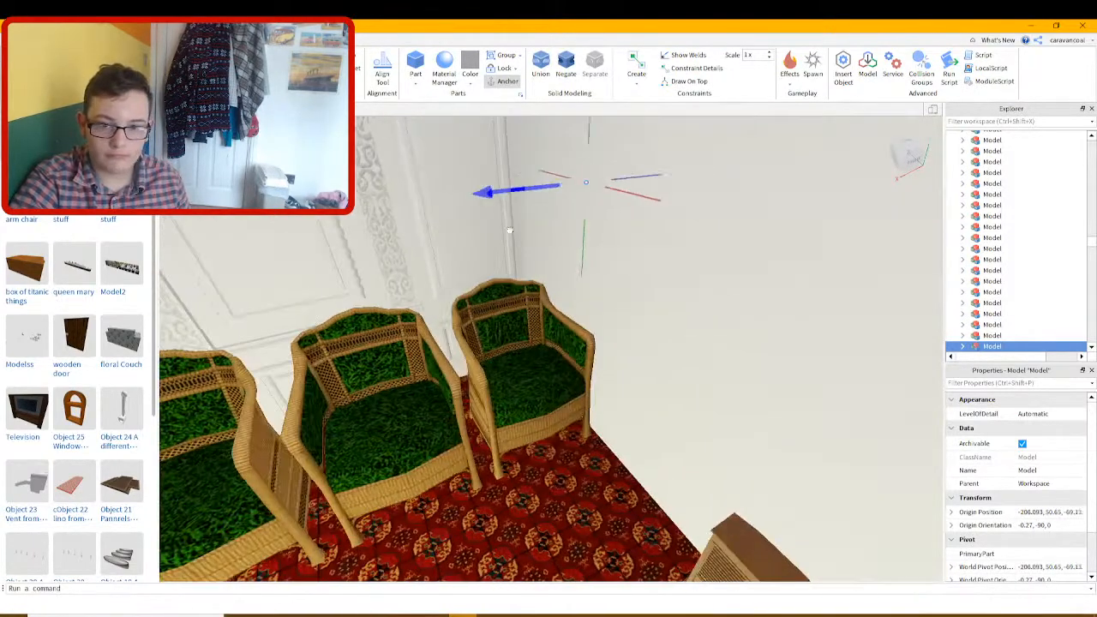
pyautogui.moveTo(464, 262); pyautogui.dragTo(446, 275)
pyautogui.moveTo(467, 282); pyautogui.dragTo(468, 282, button='right')
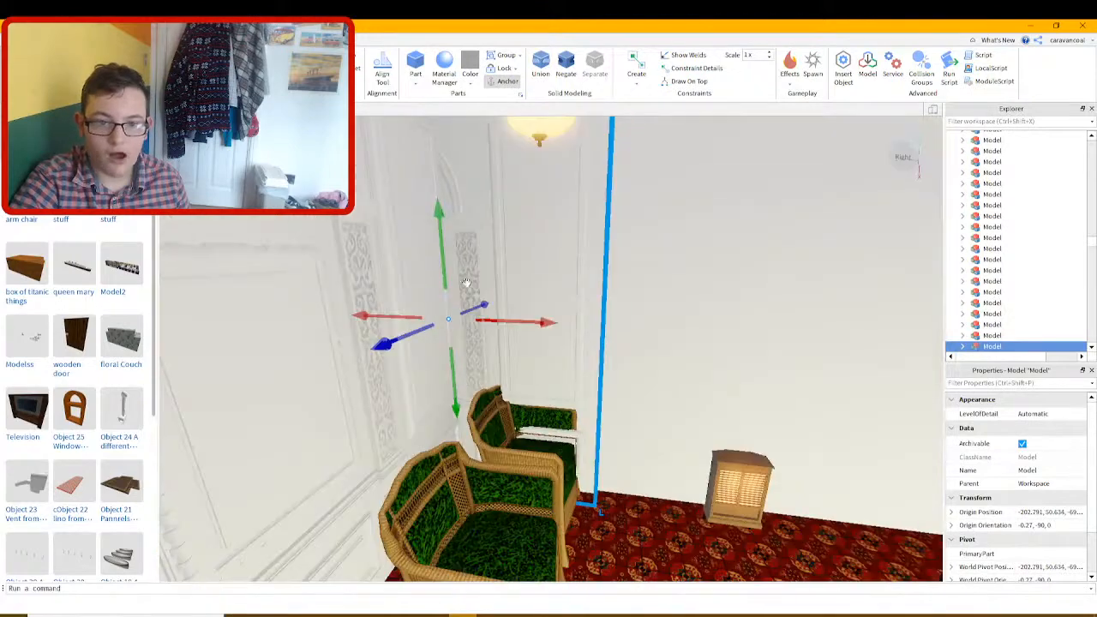
pyautogui.moveTo(390, 320); pyautogui.dragTo(520, 318)
pyautogui.moveTo(519, 318); pyautogui.dragTo(519, 318, button='right')
pyautogui.moveTo(520, 318); pyautogui.dragTo(587, 350)
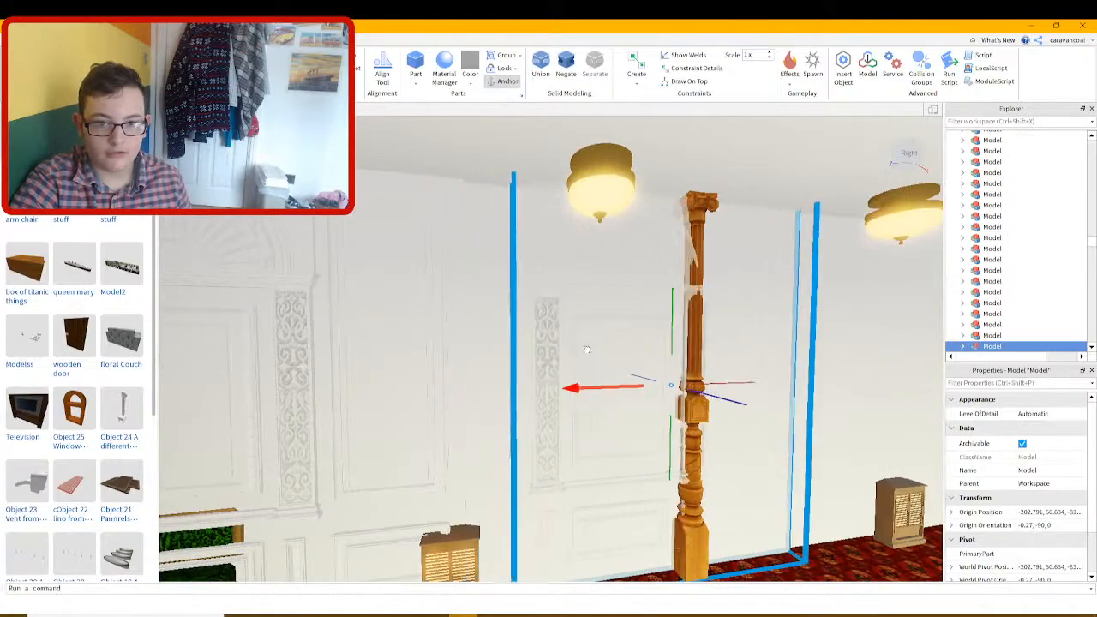
# Place another copy of the panel at the far end of the end wall, beside the wicker chairs
pyautogui.moveTo(586, 350); pyautogui.dragTo(587, 350, button='right')
pyautogui.moveTo(586, 350); pyautogui.dragTo(595, 351)
pyautogui.moveTo(555, 354); pyautogui.dragTo(555, 354, button='right')
pyautogui.hotkey('ctrl', 'z')
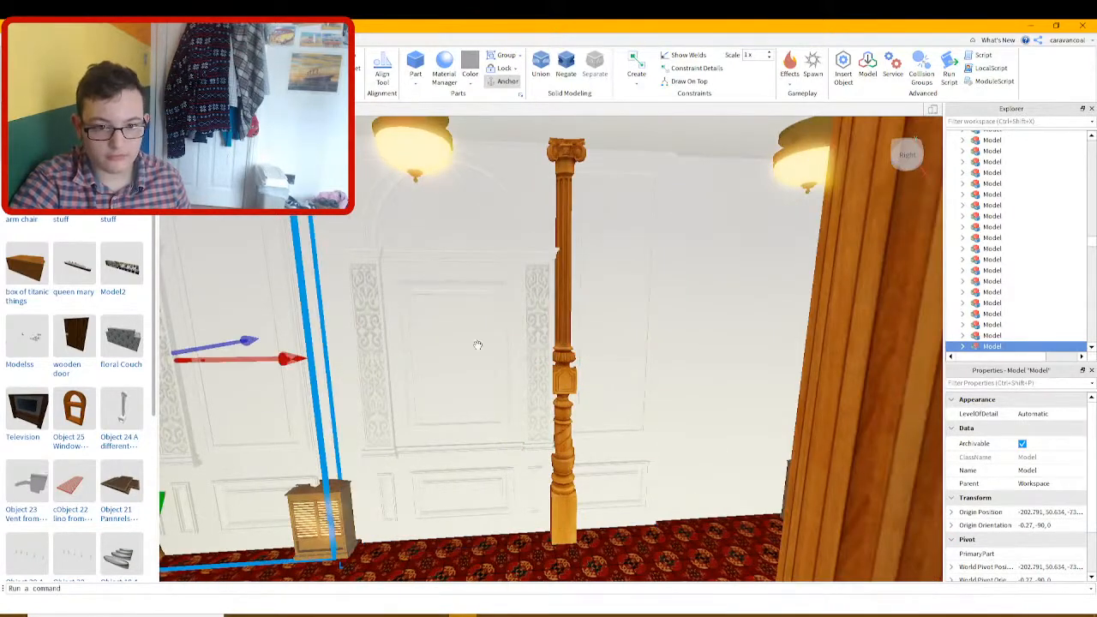
pyautogui.press('d')
pyautogui.moveTo(283, 367); pyautogui.dragTo(736, 335)
pyautogui.press('s')
pyautogui.press('a')
# Select the middle wall panel and slide it along the end wall toward the far-end panel
pyautogui.click(496, 399)
pyautogui.press('d')
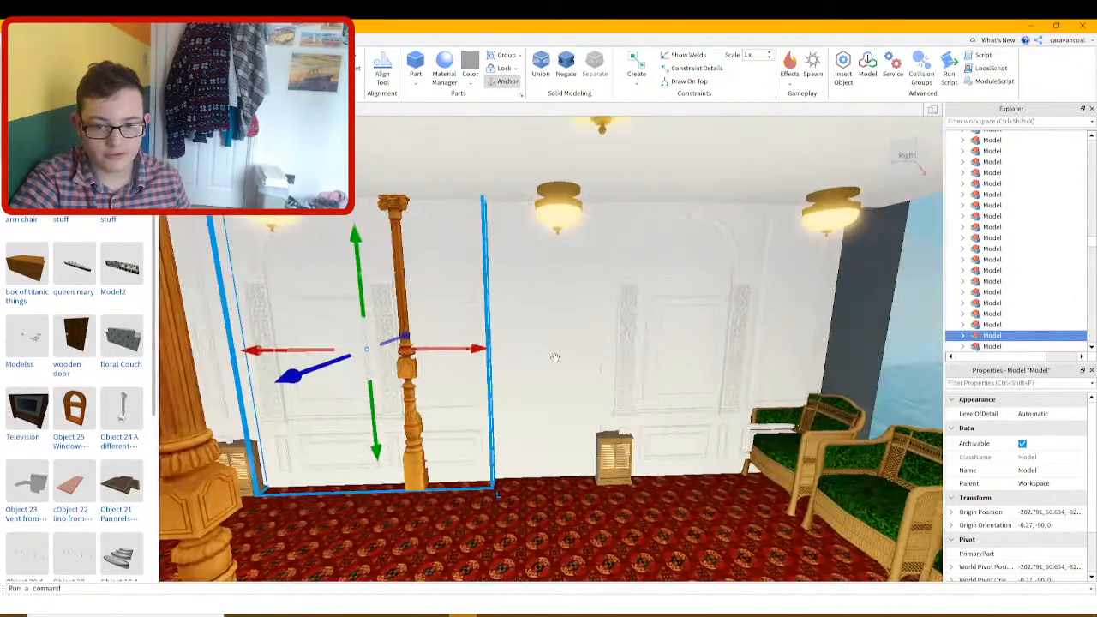
pyautogui.press('w')
pyautogui.moveTo(466, 352); pyautogui.dragTo(540, 360)
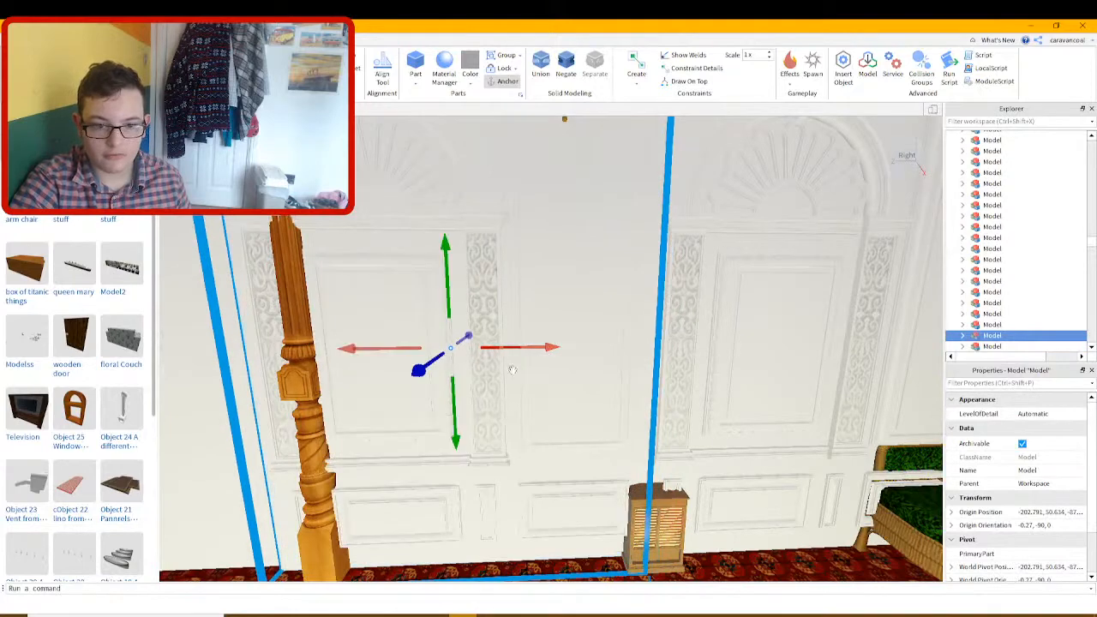
pyautogui.press('a')
# Ungroup the middle wall panel and copy its tall side moulding and the small moulding below to the column's other side
pyautogui.hotkey('ctrl', 'u')
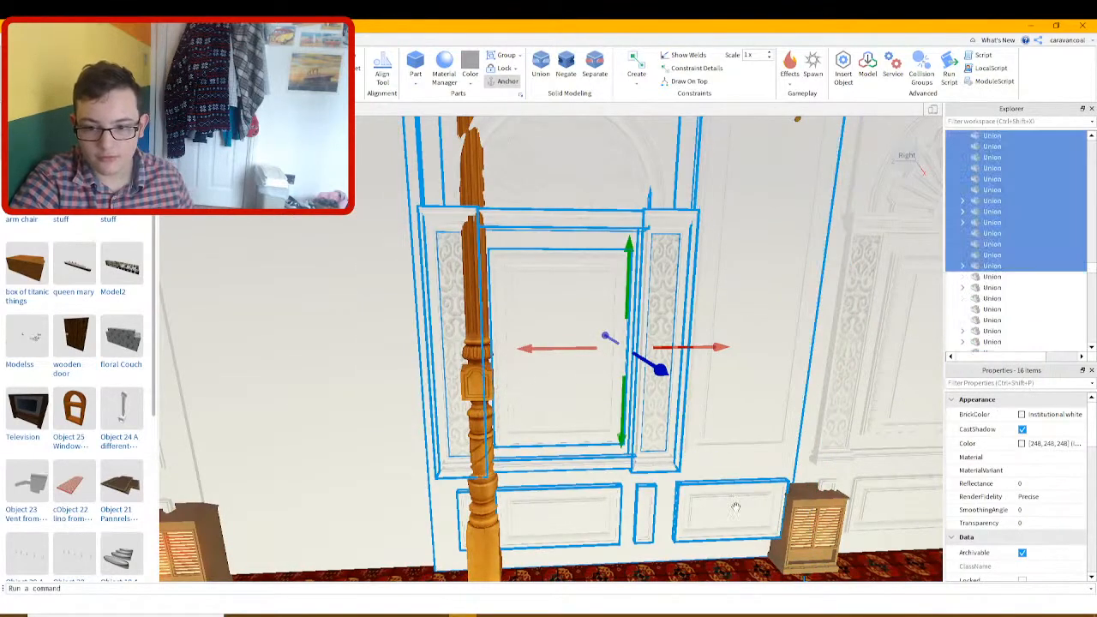
pyautogui.click(723, 495)
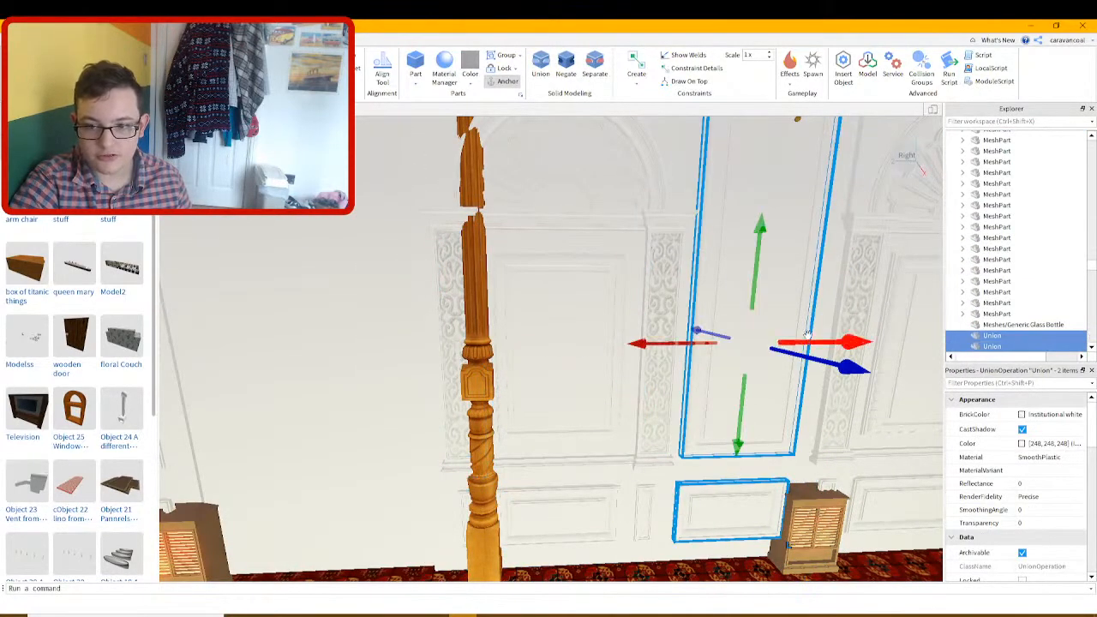
pyautogui.click(683, 351)
pyautogui.click(763, 368)
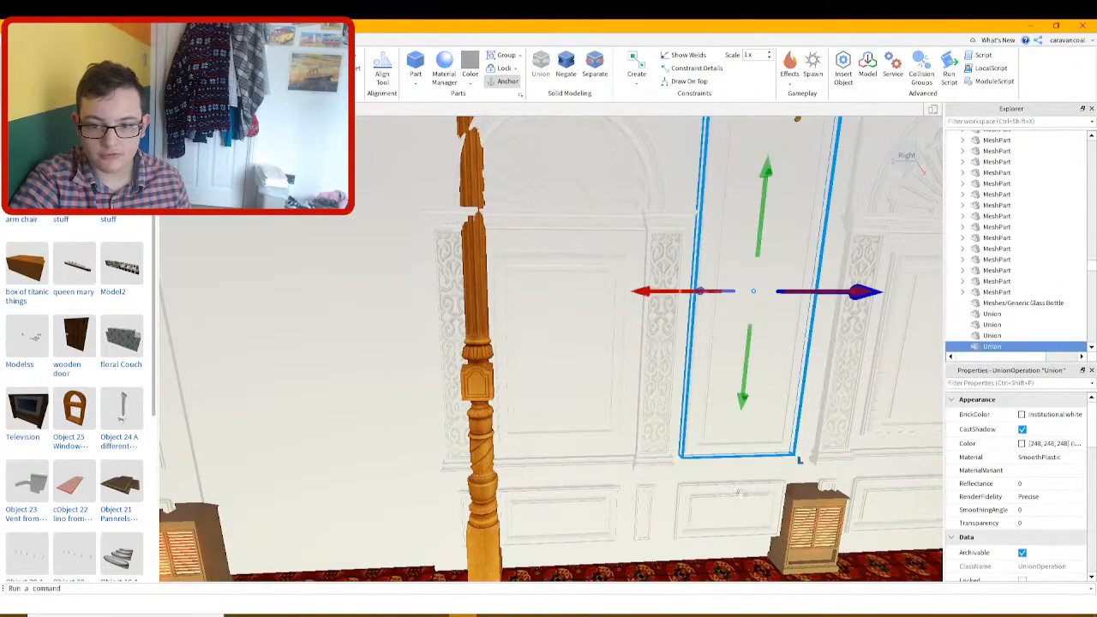
pyautogui.keyDown('ctrl'); pyautogui.click(739, 494); pyautogui.keyUp('ctrl')
pyautogui.moveTo(653, 344); pyautogui.dragTo(480, 346)
pyautogui.moveTo(647, 345); pyautogui.dragTo(579, 345, button='right')
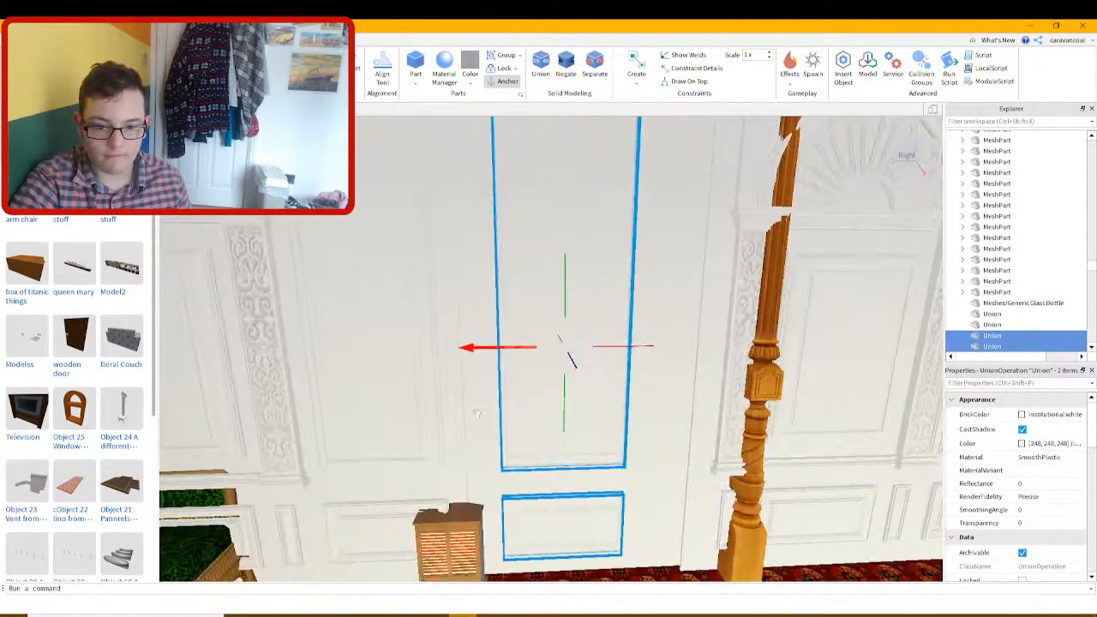
pyautogui.moveTo(480, 346); pyautogui.dragTo(482, 347)
pyautogui.moveTo(481, 347); pyautogui.dragTo(636, 426, button='right')
# Slide the middle wall panel model slightly along the end wall to center it between the neighboring panels
pyautogui.click(738, 332)
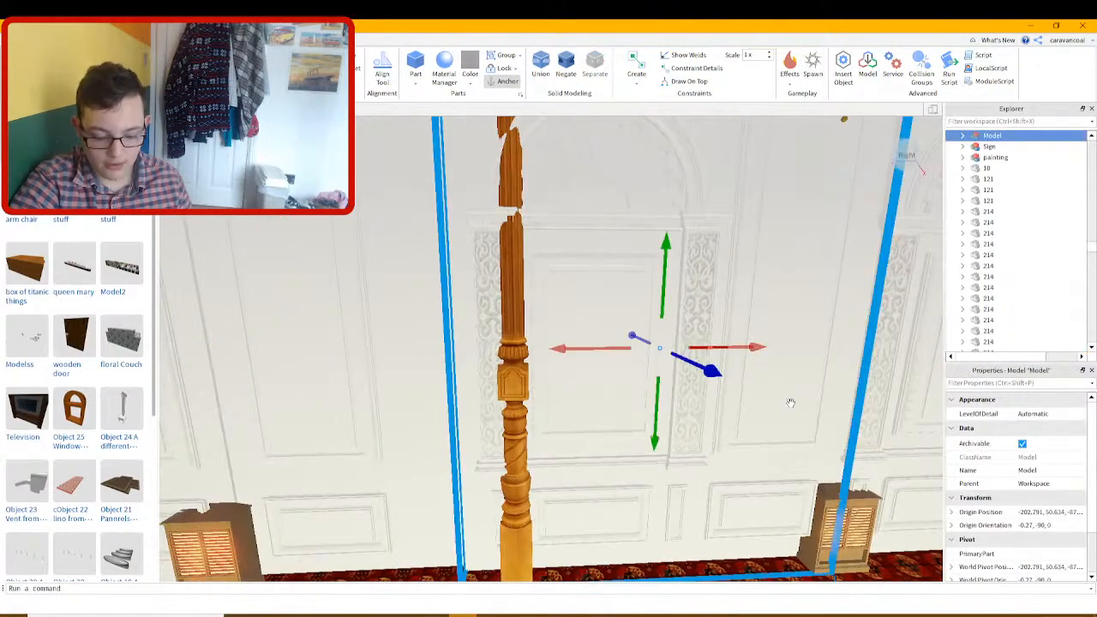
pyautogui.moveTo(743, 363); pyautogui.dragTo(694, 378)
pyautogui.moveTo(693, 378); pyautogui.dragTo(606, 177, button='right')
pyautogui.scroll(-3, 635, 404)
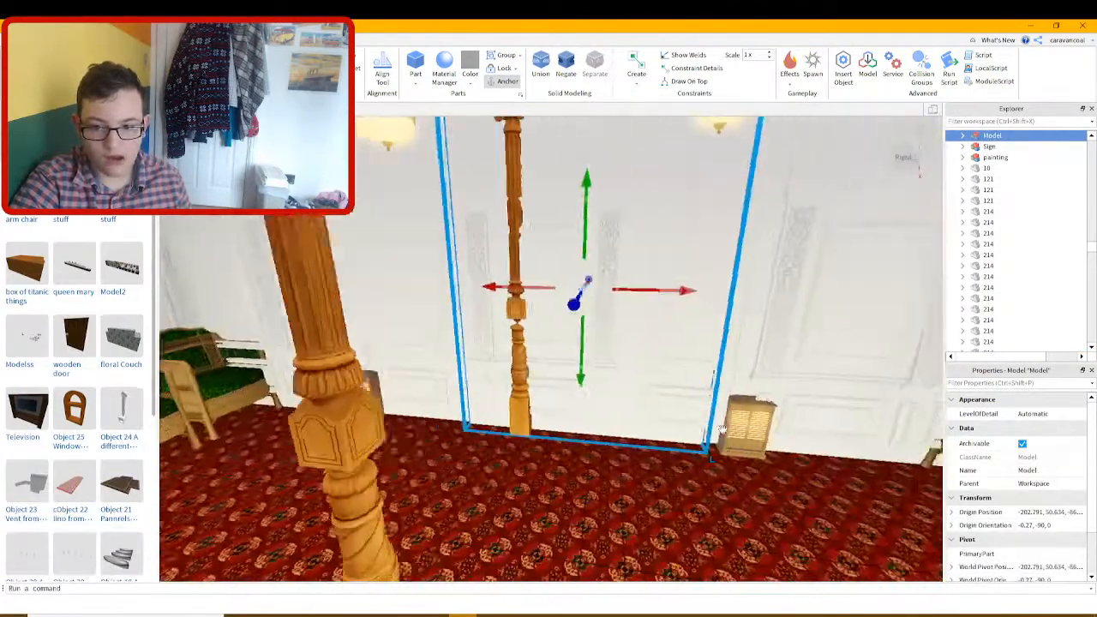
# Ungroup the middle wall panel and regroup its decorative trim separately from the white backing part
pyautogui.scroll(3, 635, 405)
pyautogui.moveTo(635, 404); pyautogui.dragTo(588, 399, button='right')
pyautogui.scroll(3, 635, 405)
pyautogui.click(635, 405)
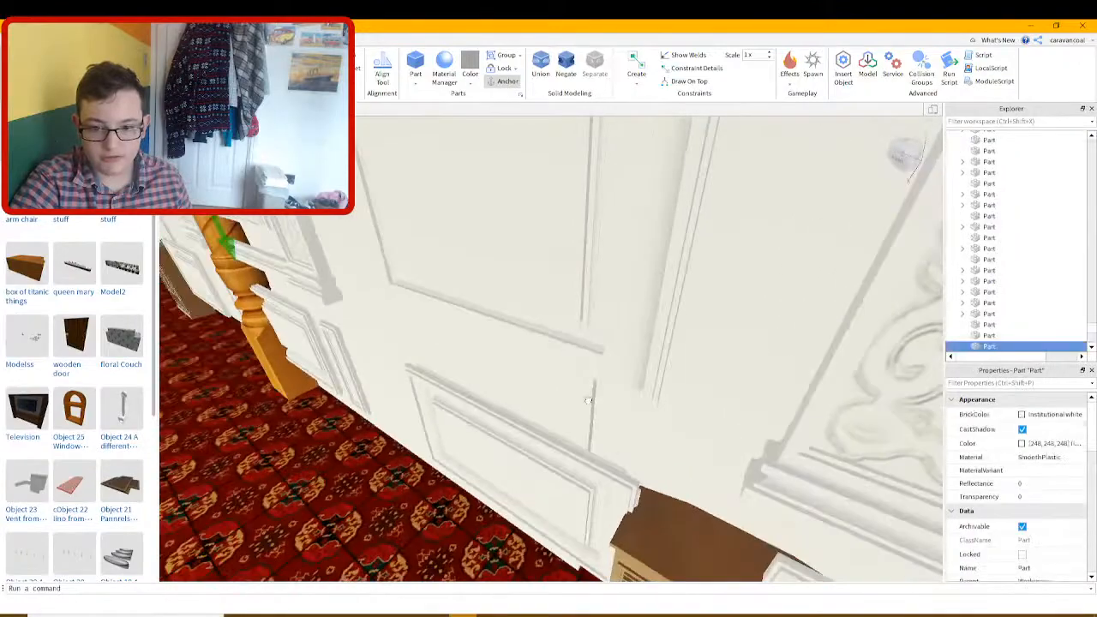
pyautogui.click(588, 399)
pyautogui.moveTo(584, 272); pyautogui.dragTo(357, 395, button='right')
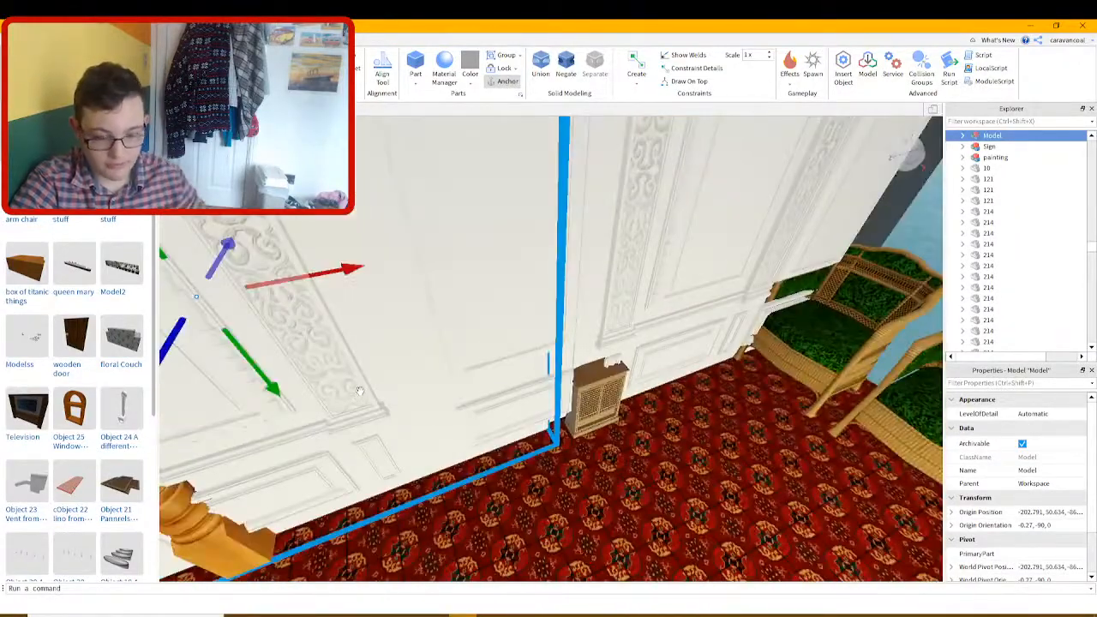
pyautogui.click(380, 405)
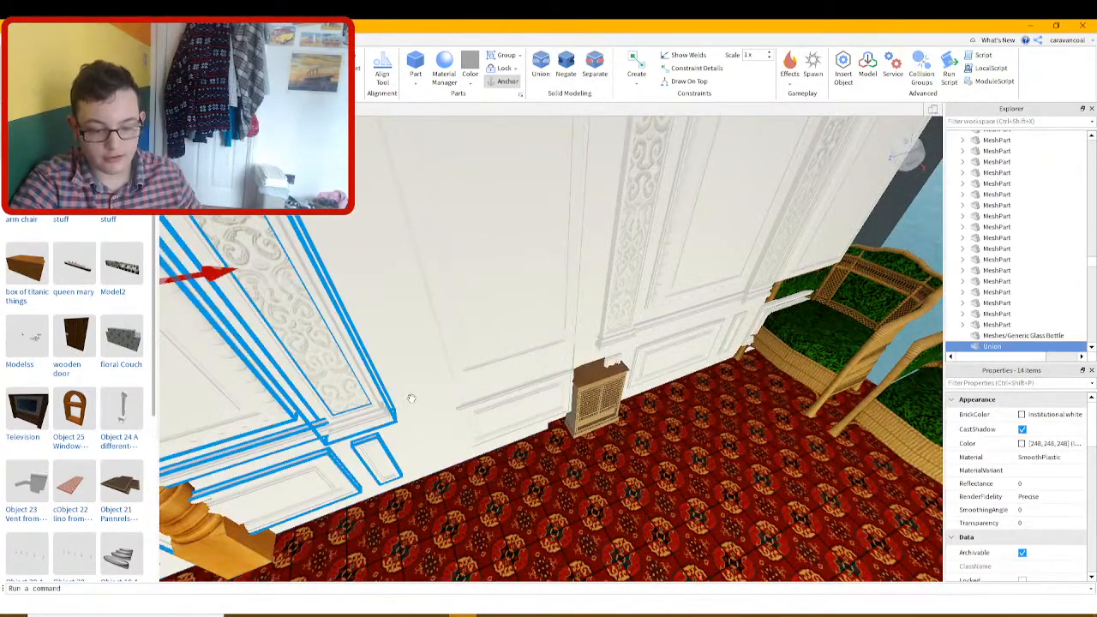
pyautogui.hotkey('ctrl', 'g')
# Stretch the middle panel's white backing part along the end wall to cover the gap beside the corner panel
pyautogui.click(413, 397)
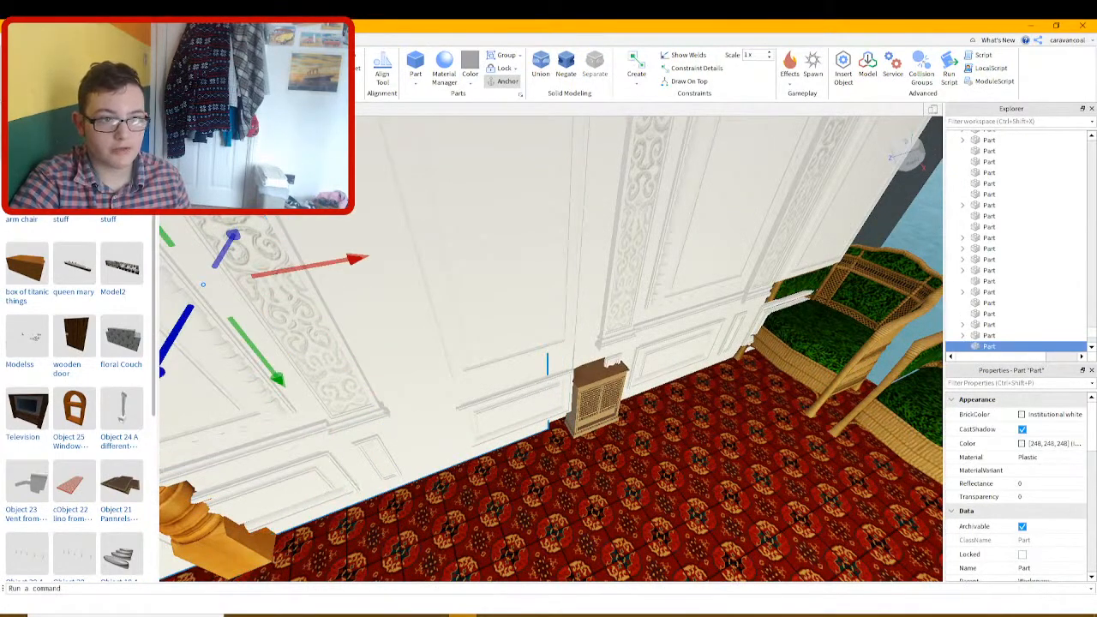
pyautogui.hotkey('ctrl', '3')
pyautogui.moveTo(559, 218); pyautogui.dragTo(580, 391, button='right')
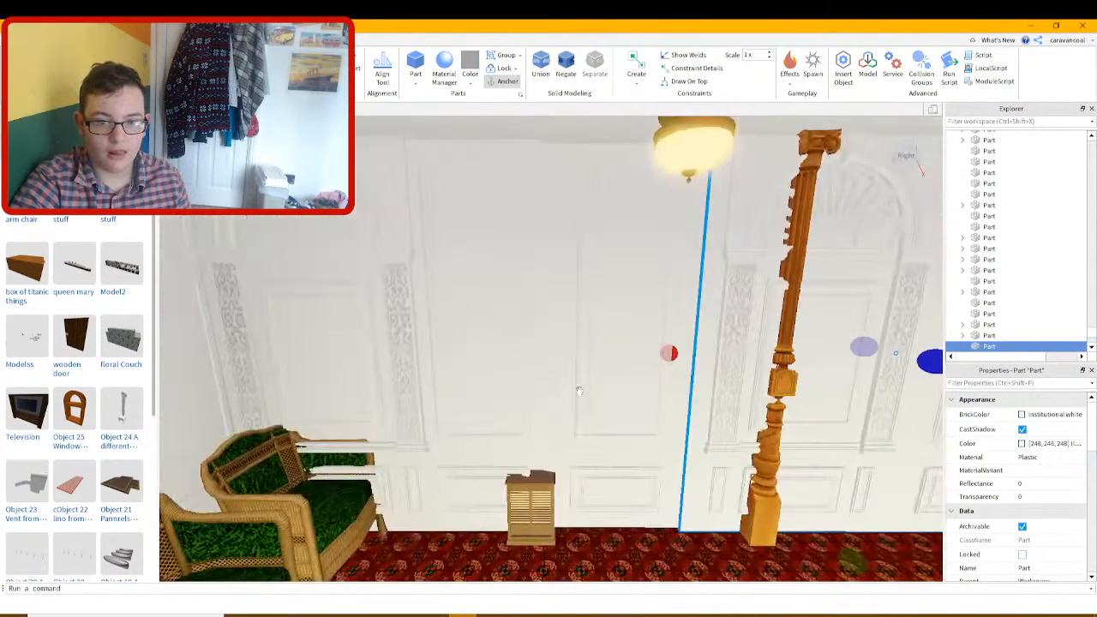
pyautogui.moveTo(669, 353); pyautogui.dragTo(301, 369)
pyautogui.press('d')
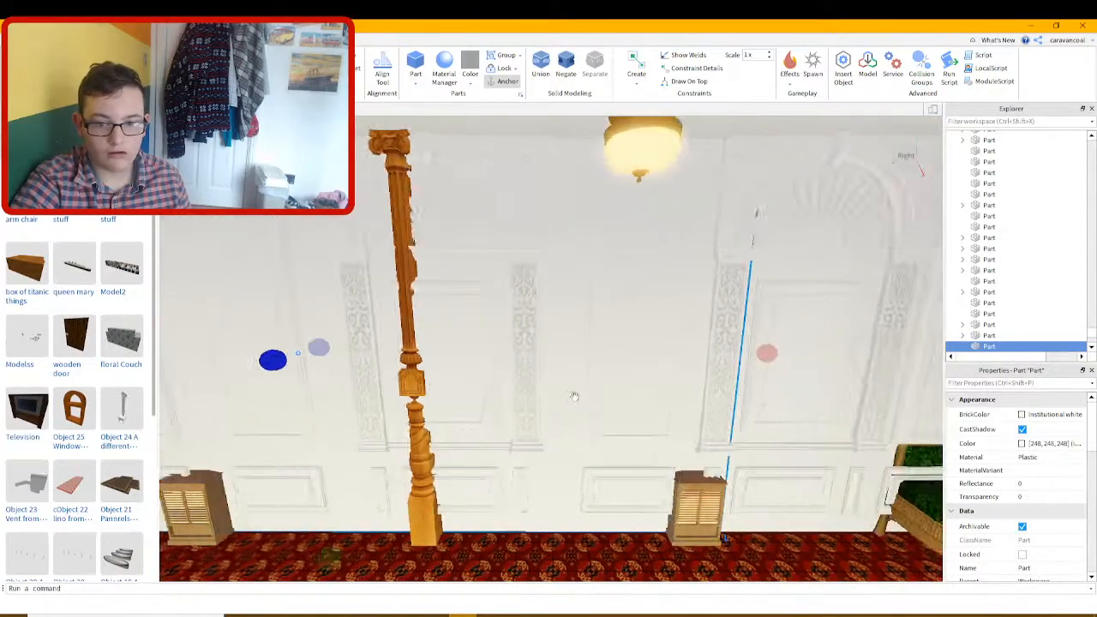
# Look over the end wall's panelling from farther back in the lounge
pyautogui.press('s')
pyautogui.press('a')
pyautogui.press('w')
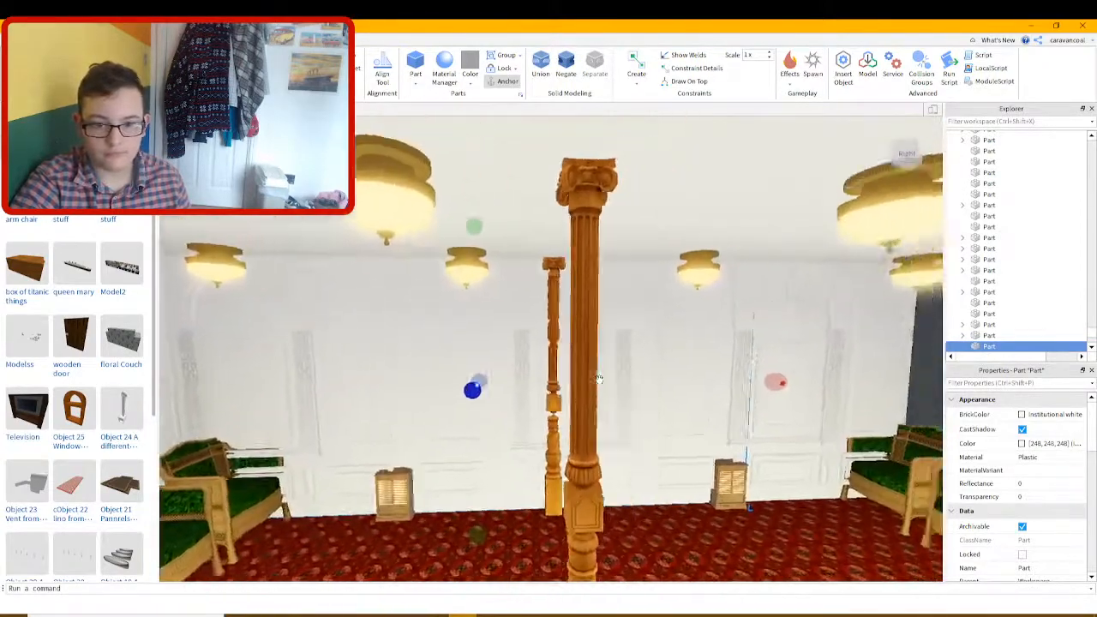
pyautogui.press('d')
pyautogui.press('a')
pyautogui.press('s')
pyautogui.press('w')
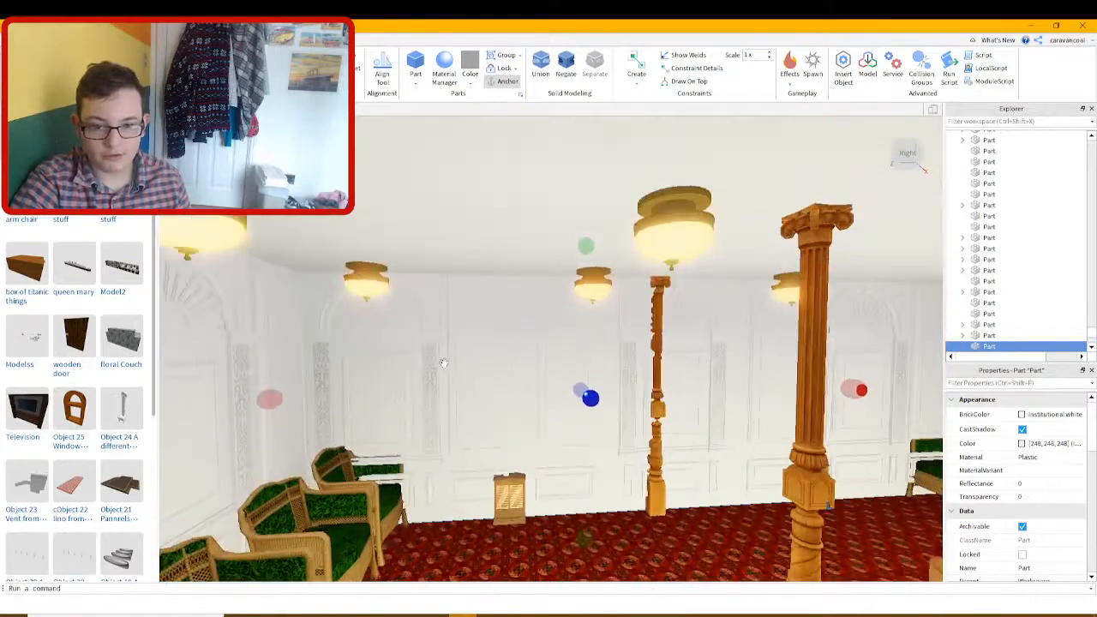
pyautogui.press('d')
# Ungroup the corner panel on the end wall and regroup its pieces without the mouldings nearest the chairs
pyautogui.click(763, 384)
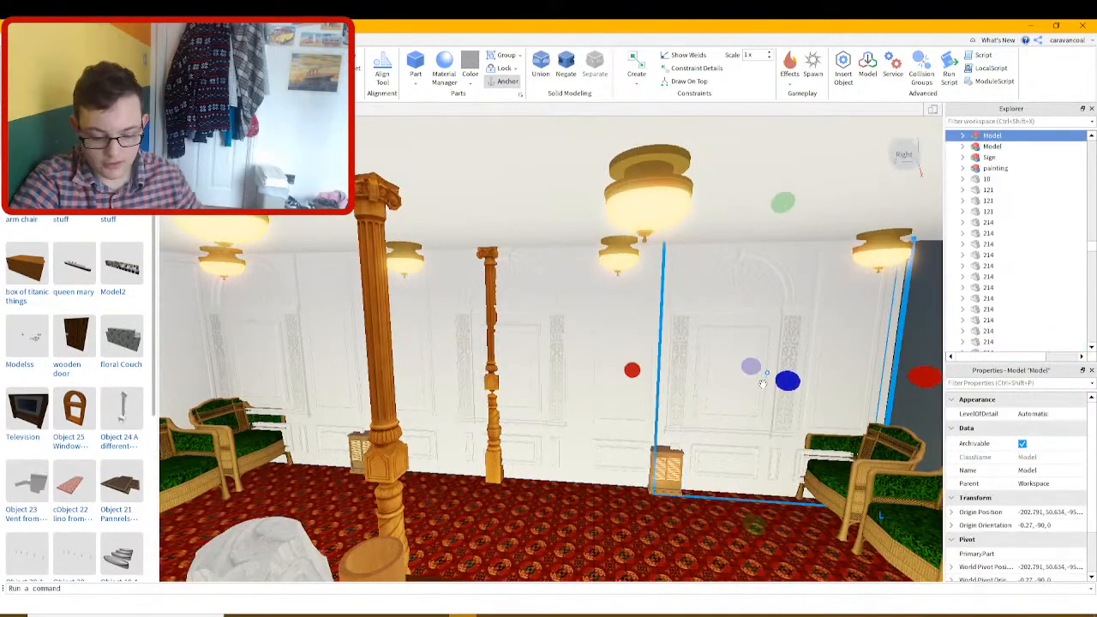
pyautogui.click(771, 426)
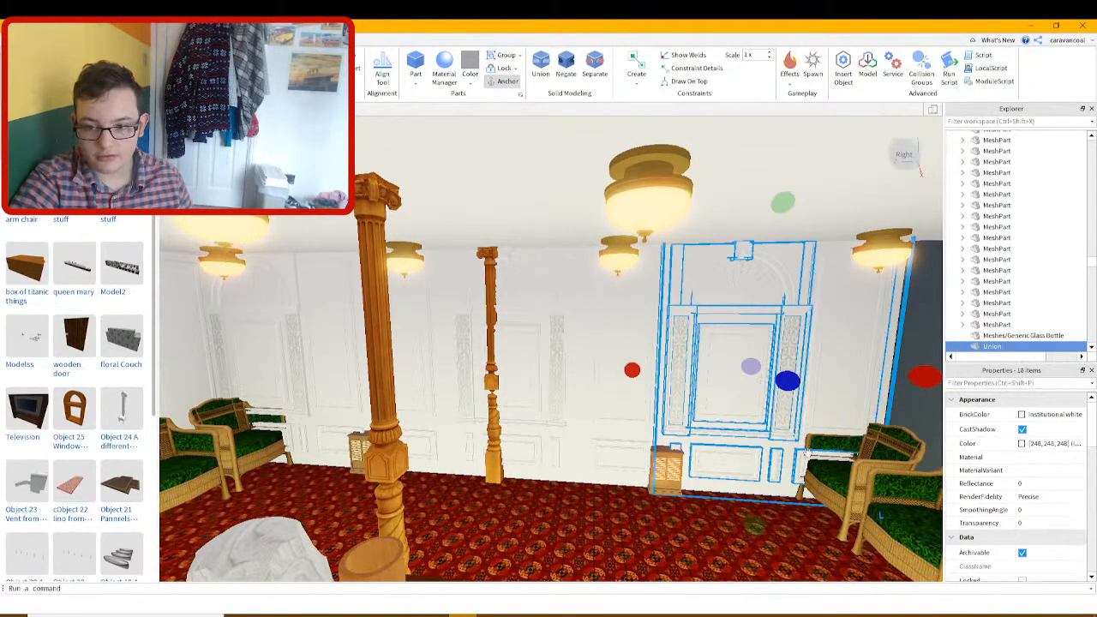
pyautogui.click(804, 455)
pyautogui.hotkey('ctrl', 'u')
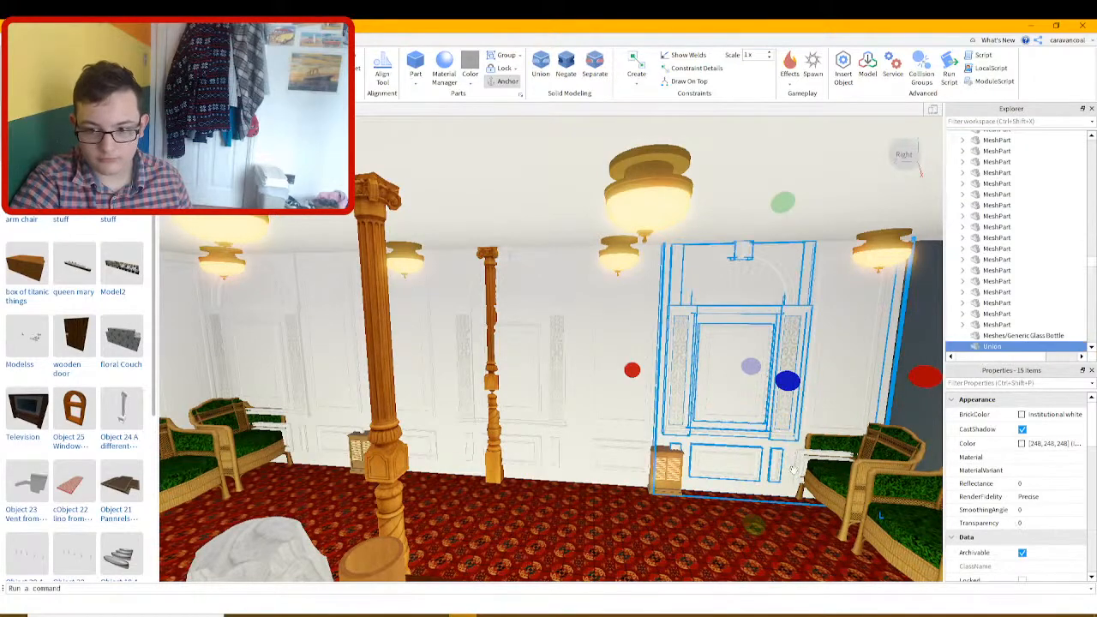
pyautogui.keyDown('ctrl'); pyautogui.click(792, 480); pyautogui.keyUp('ctrl')
pyautogui.hotkey('ctrl', 'g')
# Ungroup the row of three wicker chairs standing against the corner panel
pyautogui.click(805, 459)
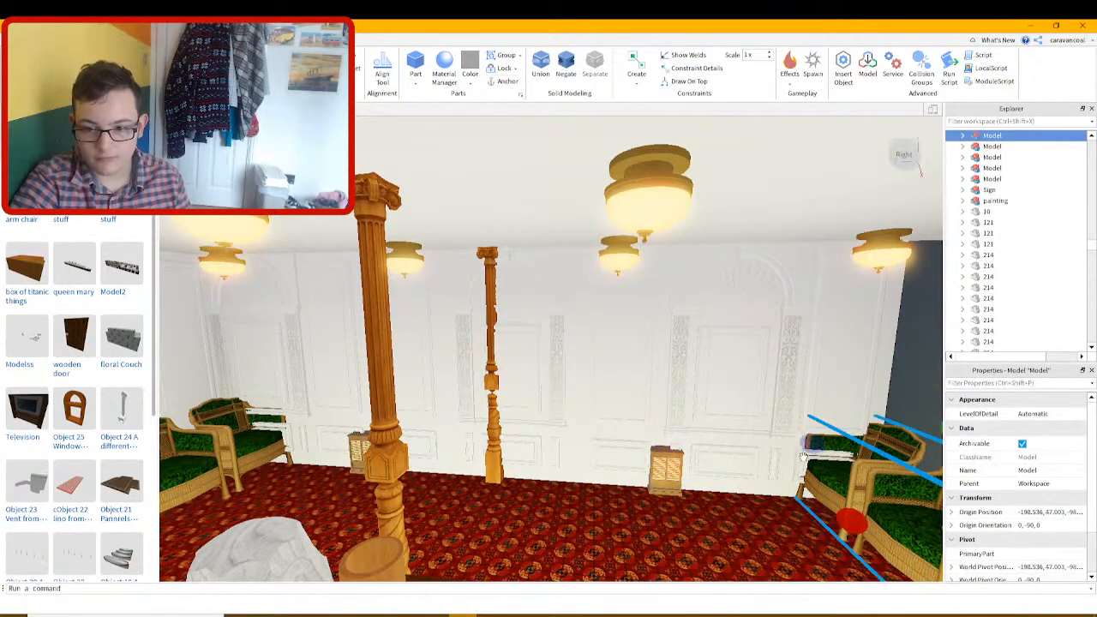
pyautogui.click(804, 449)
pyautogui.moveTo(860, 485); pyautogui.dragTo(742, 397, button='right')
pyautogui.scroll(4, 743, 396)
pyautogui.click(742, 397)
pyautogui.hotkey('ctrl', 'u')
pyautogui.click(671, 413)
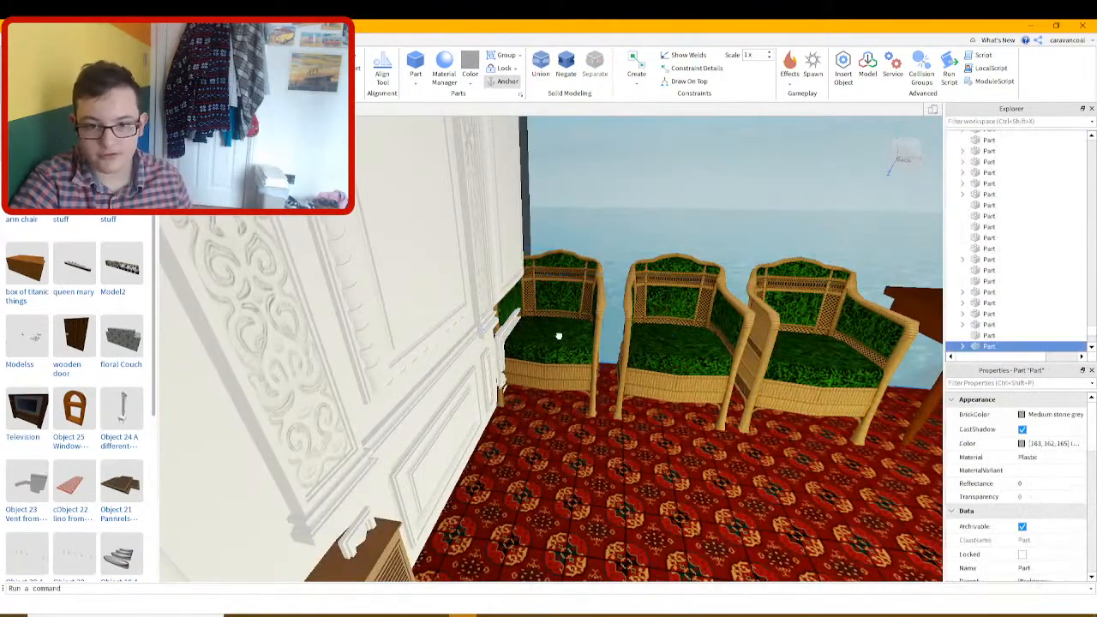
# Slide the wicker chairs away from the end wall's moulding and group all three into one model
pyautogui.click(558, 335)
pyautogui.press('d')
pyautogui.moveTo(494, 338); pyautogui.dragTo(613, 342)
pyautogui.click(649, 384)
pyautogui.moveTo(727, 348); pyautogui.dragTo(737, 349)
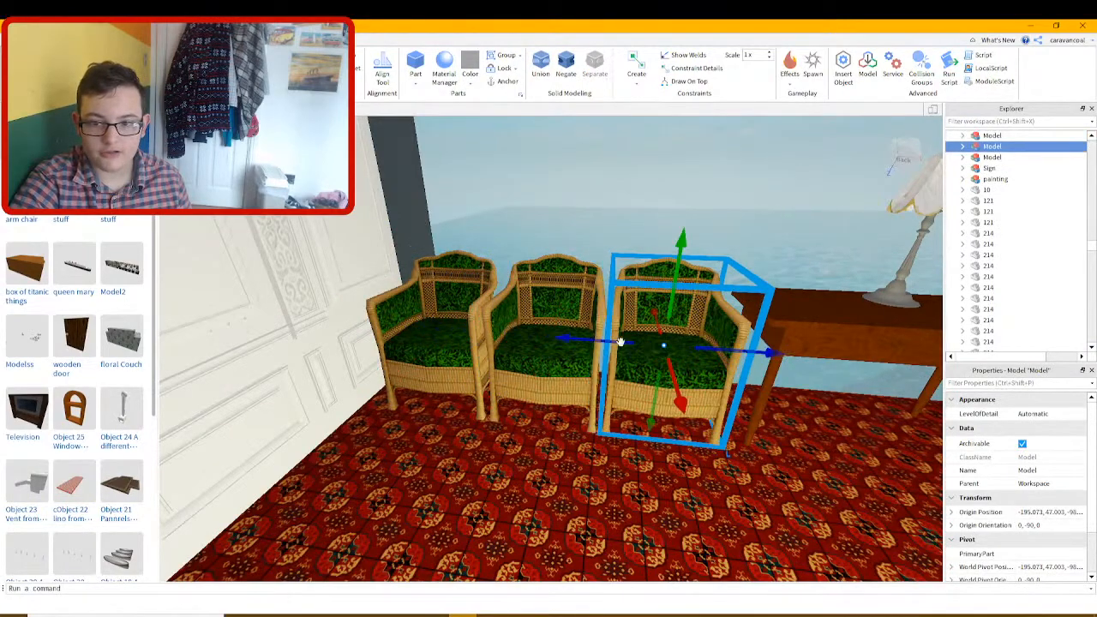
pyautogui.keyDown('ctrl'); pyautogui.click(550, 316); pyautogui.keyUp('ctrl')
pyautogui.keyDown('ctrl'); pyautogui.click(476, 329); pyautogui.keyUp('ctrl')
pyautogui.hotkey('ctrl', 'g')
# Slide the arched panel model at the opposite end of the wall toward its corner
pyautogui.moveTo(617, 337); pyautogui.dragTo(645, 333, button='right')
pyautogui.scroll(-5, 615, 335)
pyautogui.scroll(3, 546, 348)
pyautogui.click(547, 348)
pyautogui.scroll(2, 592, 352)
pyautogui.press('Delete')
pyautogui.hotkey('ctrl', 'z')
pyautogui.moveTo(646, 333); pyautogui.dragTo(607, 334)
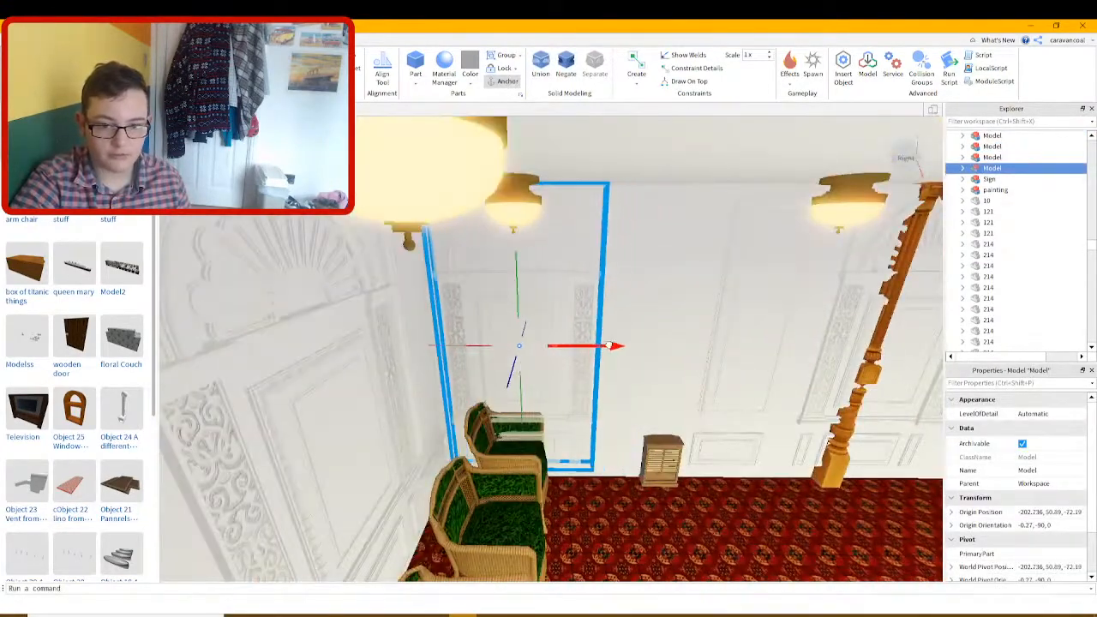
# Slide the tall moulding and the small moulding below it along the end wall toward the opposite corner panel
pyautogui.press('d')
pyautogui.click(517, 373)
pyautogui.press('a')
pyautogui.keyDown('ctrl'); pyautogui.click(621, 443); pyautogui.keyUp('ctrl')
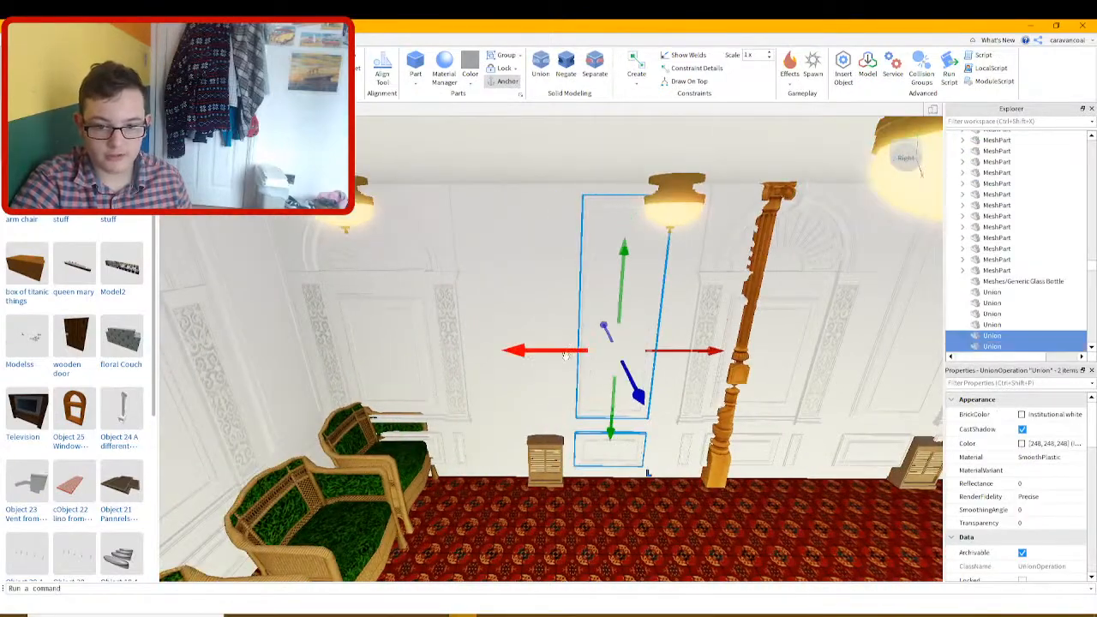
pyautogui.press('w')
pyautogui.press('d')
# Slide the middle wall panel off the column to one side, then duplicate it and slide the copy to the column's other side
pyautogui.click(640, 370)
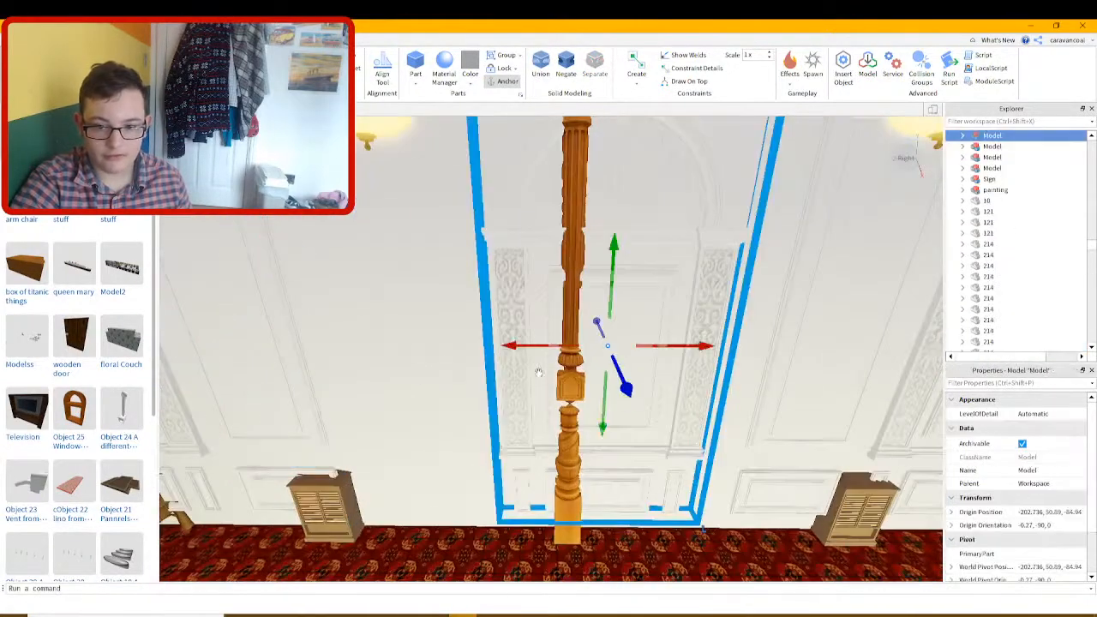
pyautogui.moveTo(551, 348); pyautogui.dragTo(390, 386)
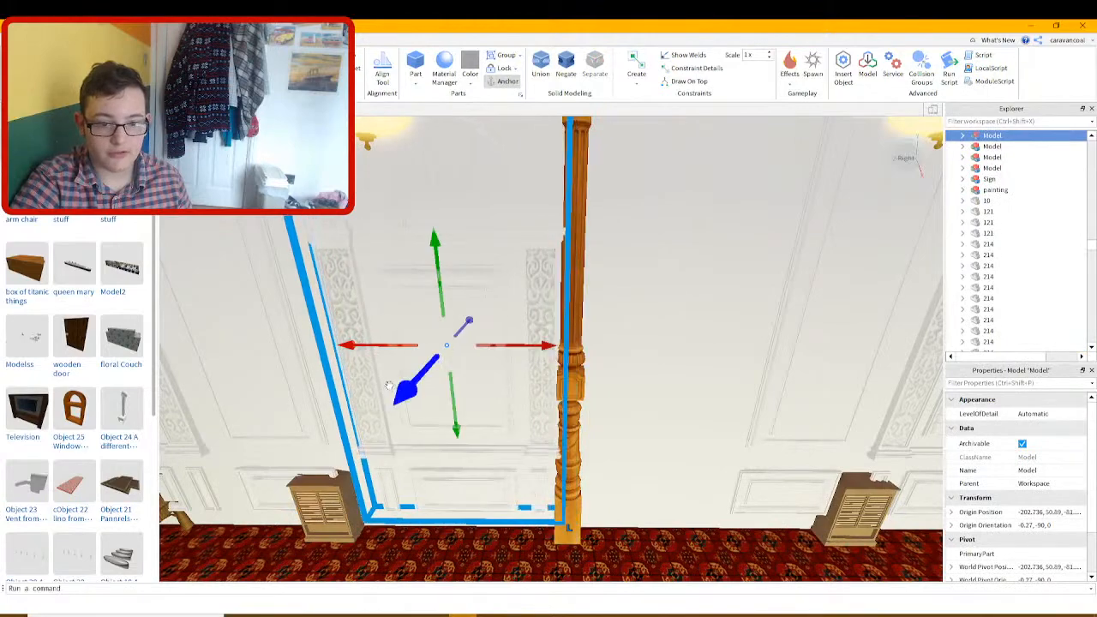
pyautogui.hotkey('ctrl', 'd')
pyautogui.press('d')
pyautogui.moveTo(536, 345); pyautogui.dragTo(646, 385)
pyautogui.press('d')
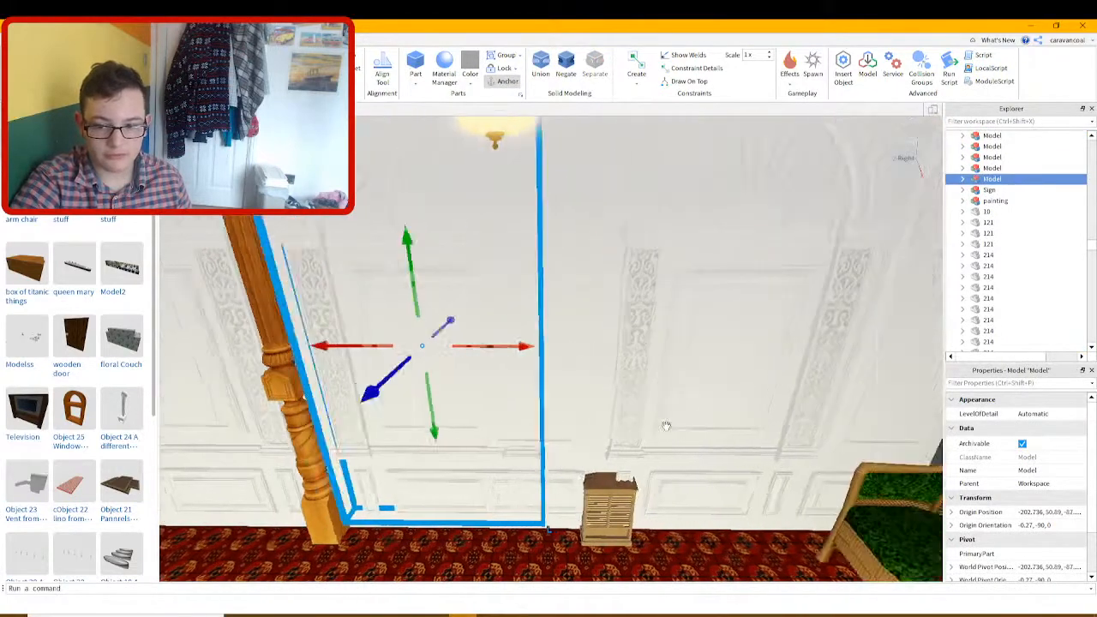
# Delete the tall moulding and the small moulding between the copied panel and the neighboring corner panel
pyautogui.click(513, 433)
pyautogui.press('Delete')
pyautogui.click(510, 472)
pyautogui.press('Delete')
# Slide the copied wall panel closer to the neighboring corner panel
pyautogui.click(453, 332)
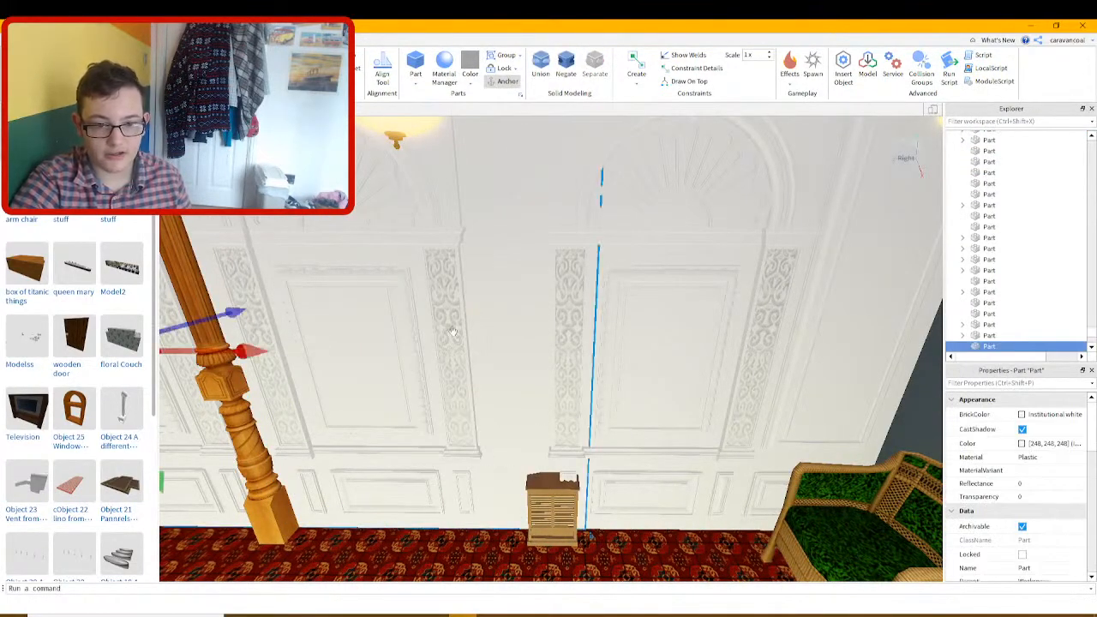
pyautogui.click(408, 338)
pyautogui.moveTo(469, 346); pyautogui.dragTo(507, 347)
# Delete the tall moulding and the small moulding between the original middle panel and the opposite corner panel
pyautogui.scroll(-4, 506, 360)
pyautogui.moveTo(505, 360); pyautogui.dragTo(503, 388, button='right')
pyautogui.scroll(4, 504, 388)
pyautogui.click(516, 375)
pyautogui.click(455, 352)
pyautogui.press('Delete')
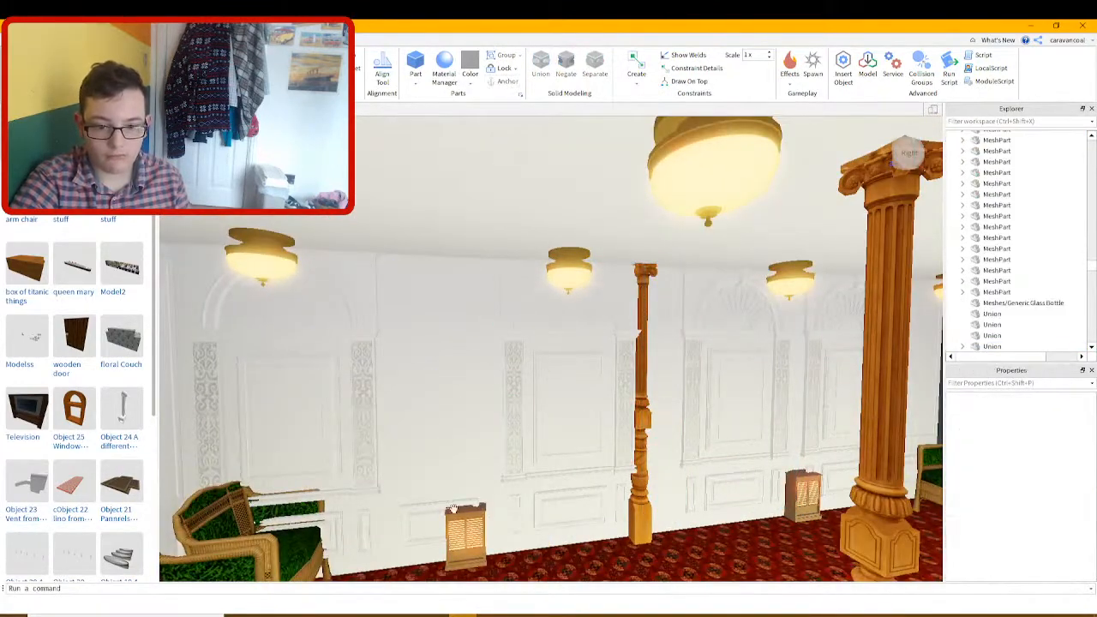
pyautogui.click(425, 517)
pyautogui.press('Delete')
# Slide the original middle panel along the end wall until it sits beside the opposite corner panel
pyautogui.click(561, 431)
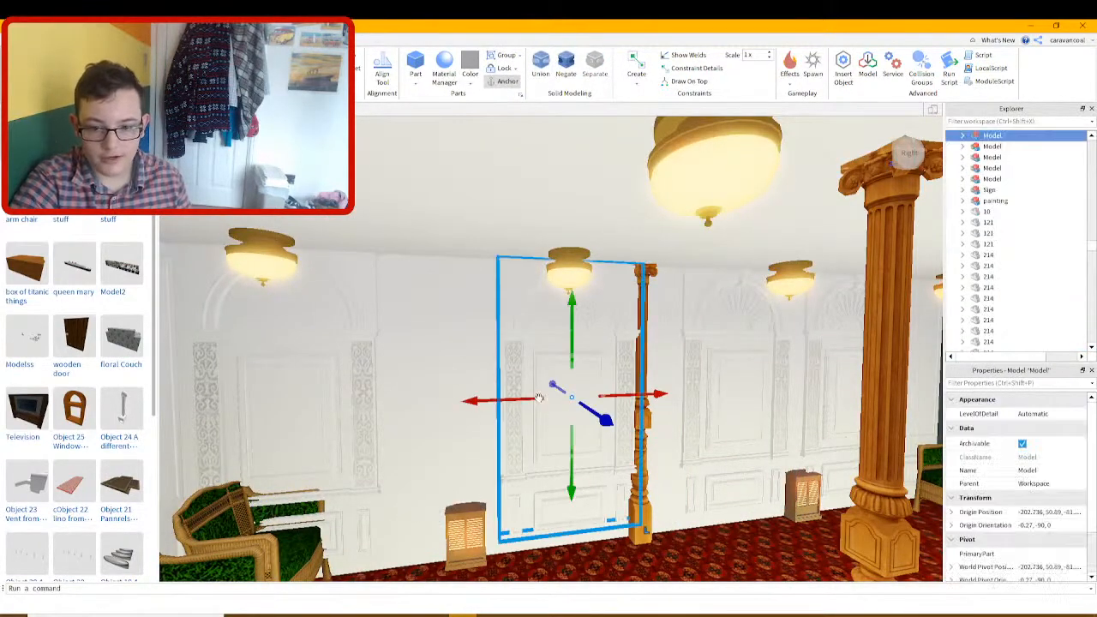
pyautogui.moveTo(507, 400); pyautogui.dragTo(393, 439)
pyautogui.scroll(2, 537, 428)
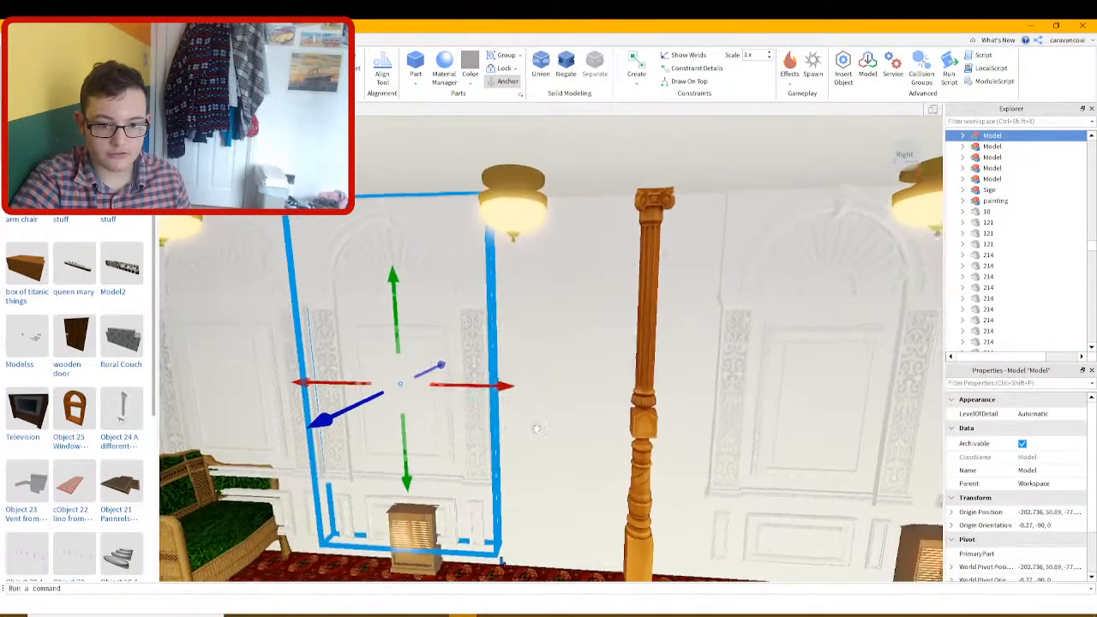
# Set the copied panel flush beside its neighboring arched panel and group the two into one model
pyautogui.click(815, 362)
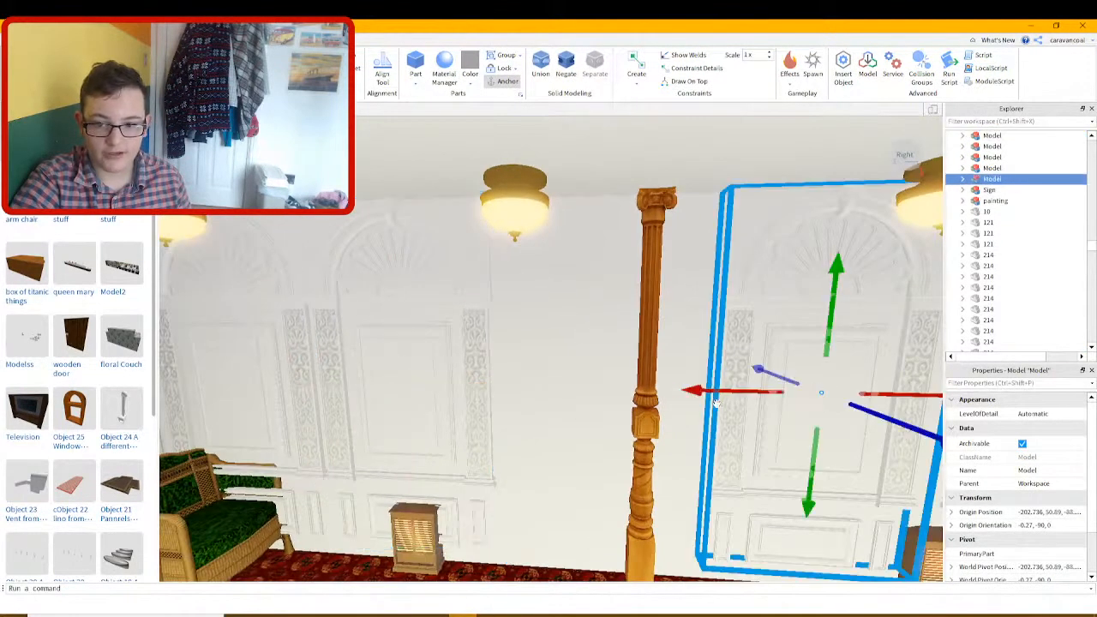
pyautogui.moveTo(717, 398); pyautogui.dragTo(572, 417)
pyautogui.press('d')
pyautogui.press('d')
pyautogui.keyDown('ctrl'); pyautogui.click(591, 406); pyautogui.keyUp('ctrl')
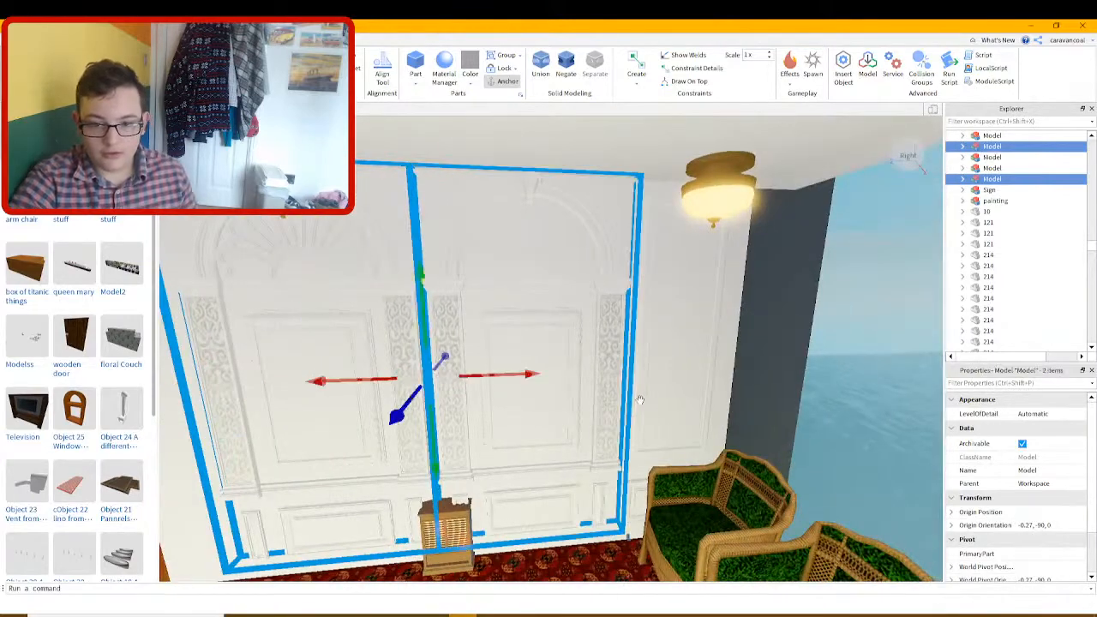
pyautogui.hotkey('ctrl', 'g')
# Group the tall moulding behind the corner chairs with the small moulding below it, leaving the chairs out
pyautogui.click(643, 399)
pyautogui.moveTo(644, 402); pyautogui.dragTo(672, 472, button='right')
pyautogui.keyDown('ctrl'); pyautogui.click(681, 463); pyautogui.keyUp('ctrl')
pyautogui.hotkey('ctrl', 'g')
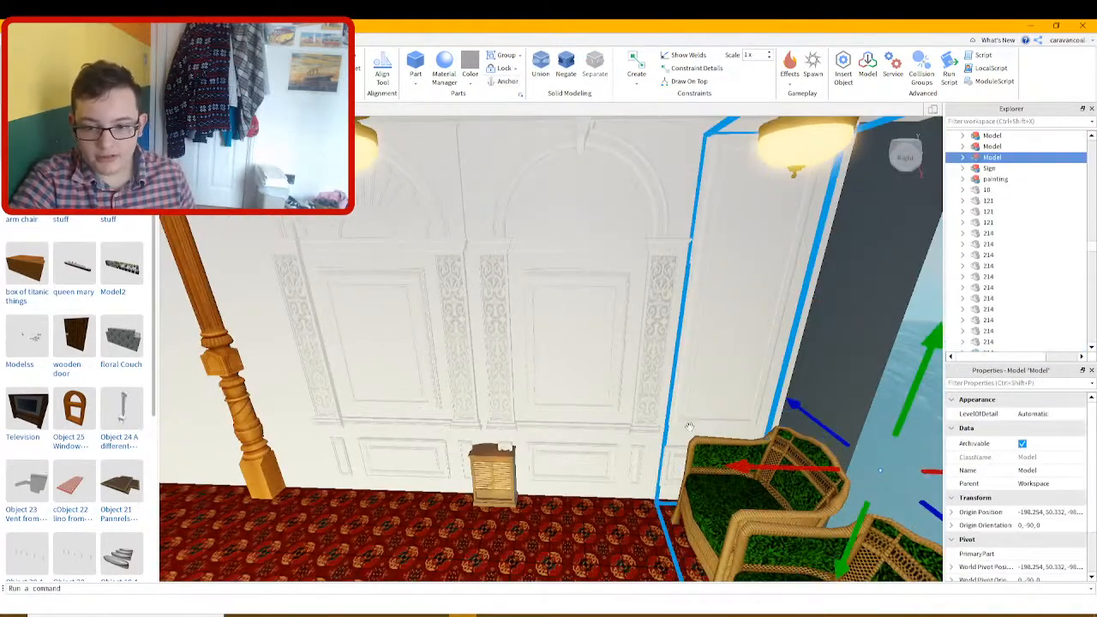
pyautogui.hotkey('ctrl', 'z')
pyautogui.keyDown('ctrl'); pyautogui.click(683, 457); pyautogui.keyUp('ctrl')
pyautogui.keyDown('ctrl'); pyautogui.click(683, 457); pyautogui.keyUp('ctrl')
pyautogui.keyDown('ctrl'); pyautogui.click(673, 456); pyautogui.keyUp('ctrl')
pyautogui.hotkey('ctrl', 'g')
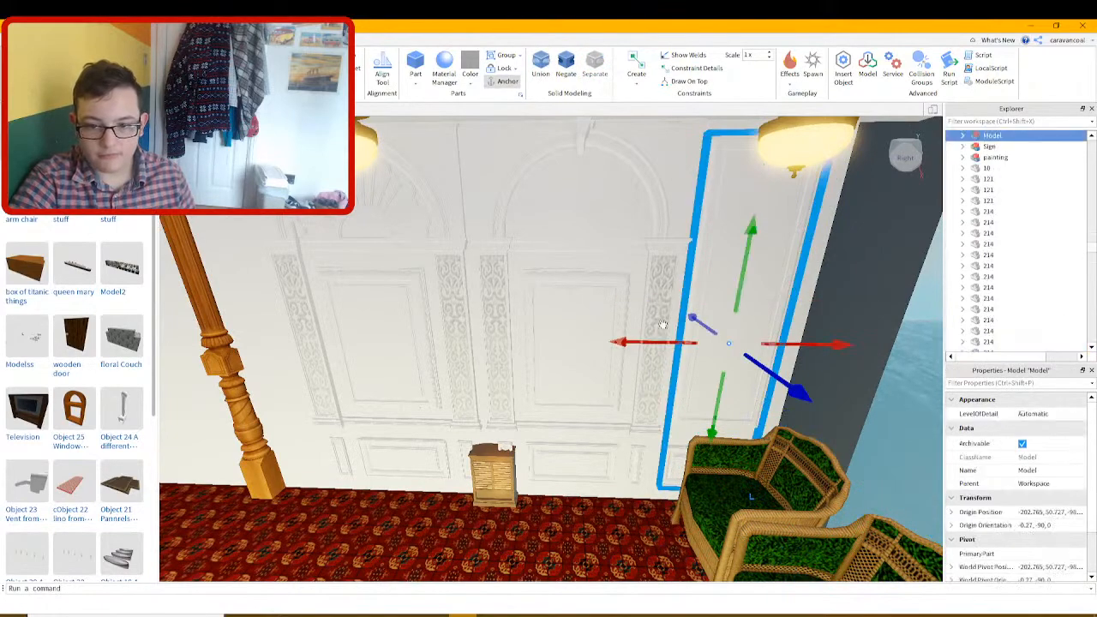
# Slide the moulding group along the end wall to one side of the column and place a duplicate on the other side
pyautogui.press('a')
pyautogui.moveTo(616, 342); pyautogui.dragTo(482, 381)
pyautogui.press('d')
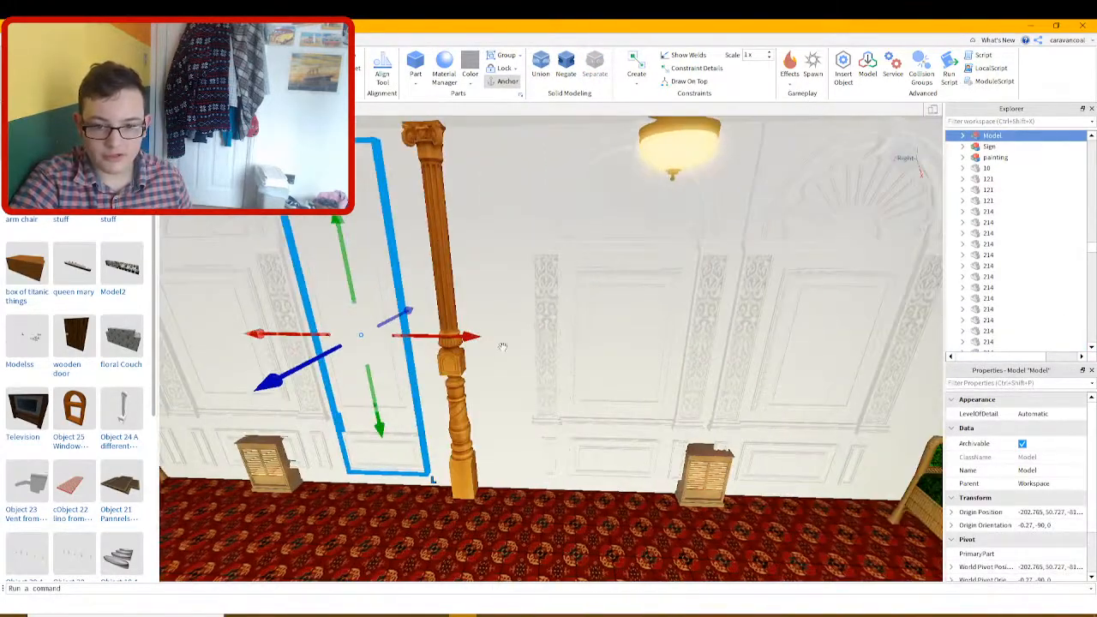
pyautogui.hotkey('ctrl', 'd')
pyautogui.moveTo(454, 340); pyautogui.dragTo(615, 340)
# Slide the grouped pair of arched panels along the end wall toward the corner with the open side
pyautogui.press('d')
pyautogui.click(580, 397)
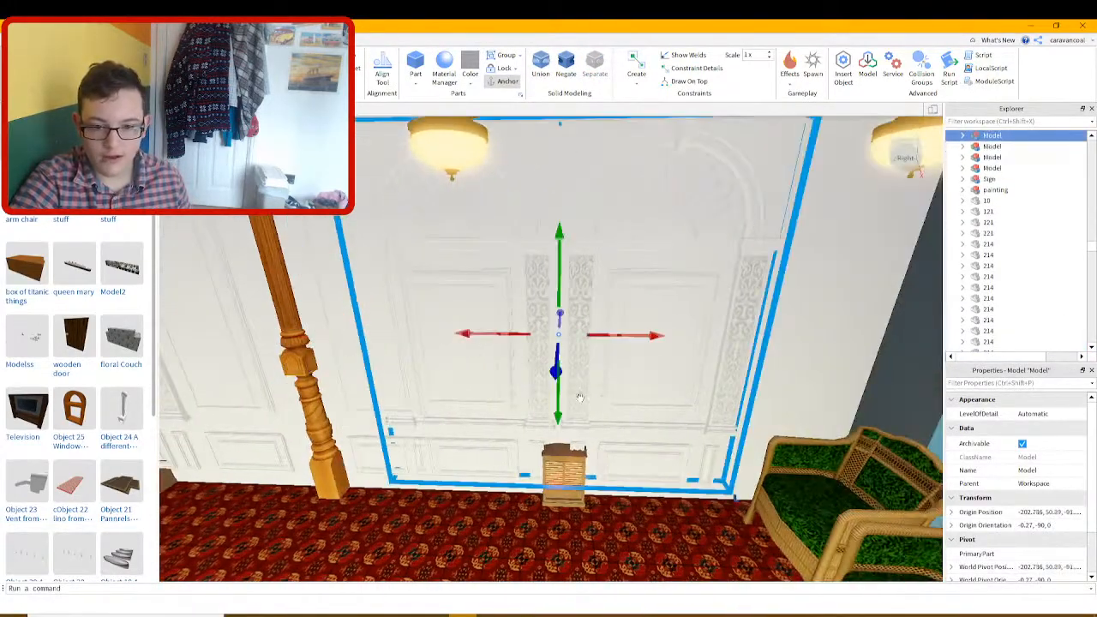
pyautogui.press('s')
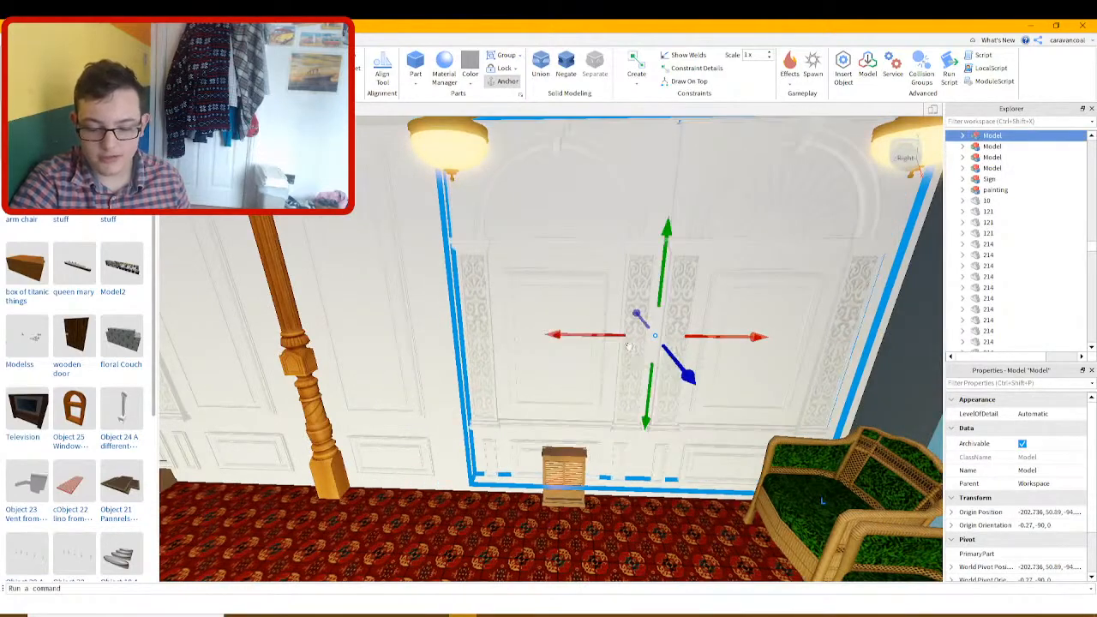
# Ungroup the row of wicker chairs in the opposite corner and shift the chairs clear of the end wall's moulding
pyautogui.moveTo(620, 334); pyautogui.dragTo(573, 421, button='right')
pyautogui.press('w')
pyautogui.click(637, 366)
pyautogui.moveTo(639, 362); pyautogui.dragTo(586, 376)
pyautogui.press('d')
pyautogui.hotkey('ctrl', 'u')
pyautogui.click(655, 429)
pyautogui.click(593, 376)
# Group the three separate wicker chairs in the opposite corner into one model
pyautogui.scroll(-5, 600, 381)
pyautogui.moveTo(660, 428); pyautogui.dragTo(678, 385, button='right')
pyautogui.scroll(4, 678, 433)
pyautogui.moveTo(621, 412); pyautogui.dragTo(630, 404, button='right')
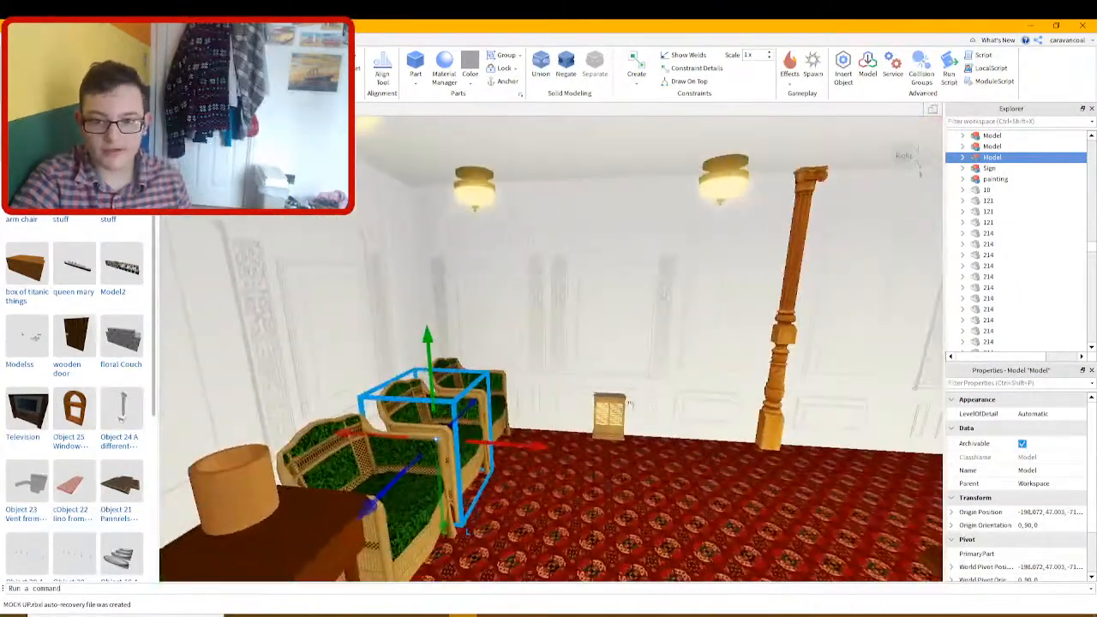
pyautogui.keyDown('ctrl'); pyautogui.click(495, 376); pyautogui.keyUp('ctrl')
pyautogui.keyDown('ctrl'); pyautogui.click(397, 468); pyautogui.keyUp('ctrl')
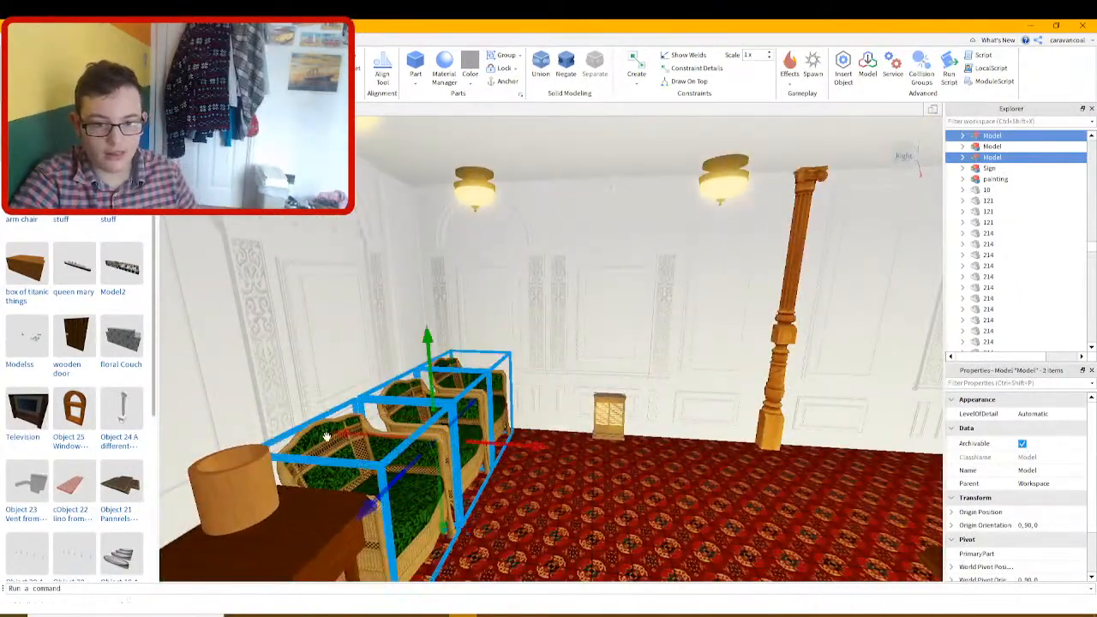
pyautogui.hotkey('ctrl', 'g')
pyautogui.moveTo(429, 437); pyautogui.dragTo(532, 396, button='right')
pyautogui.moveTo(587, 374); pyautogui.dragTo(559, 378, button='right')
pyautogui.hotkey('ctrl', 'x')
pyautogui.hotkey('ctrl', 'v')
# Try to open the local place file resepetion.rbxl in a second window
pyautogui.click(19, 41)
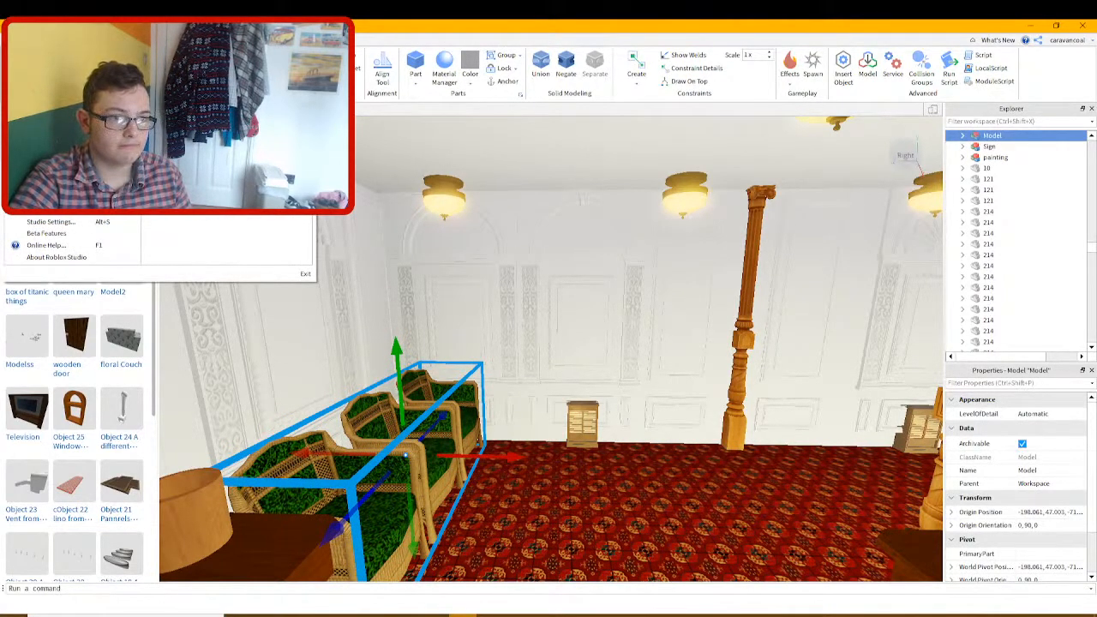
pyautogui.click(53, 69)
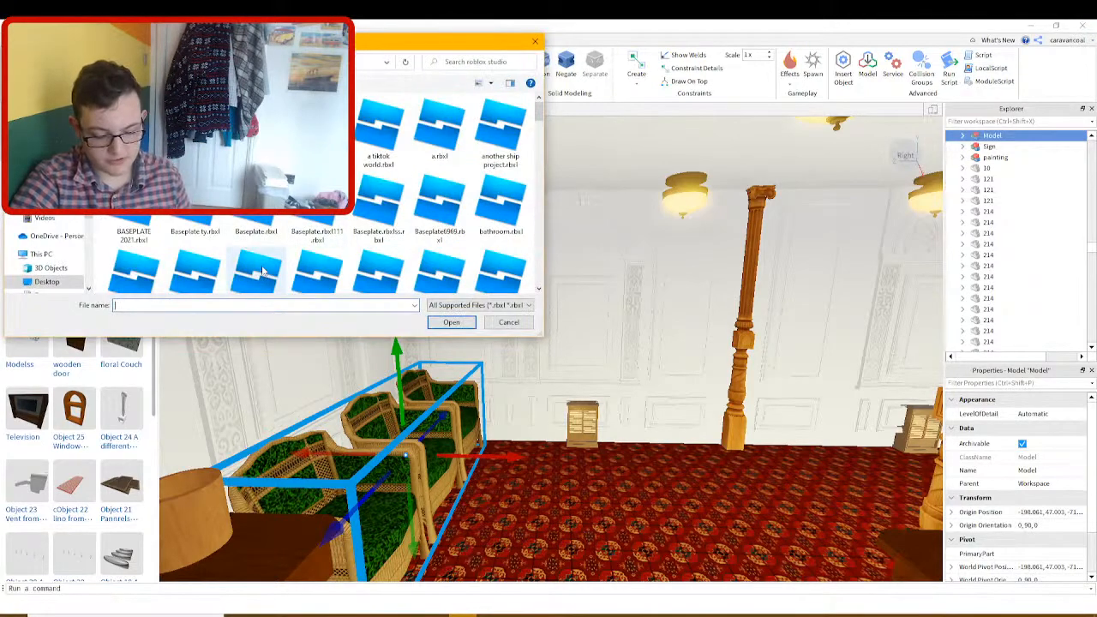
pyautogui.write('res')
pyautogui.click(159, 317)
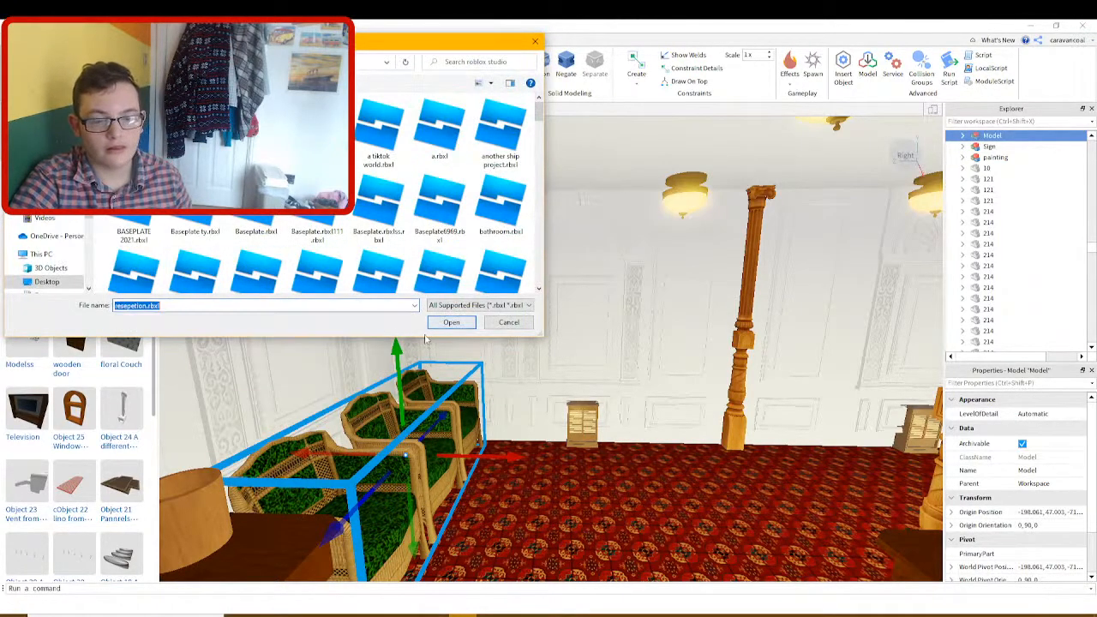
pyautogui.click(468, 322)
pyautogui.moveTo(622, 406); pyautogui.dragTo(624, 411, button='right')
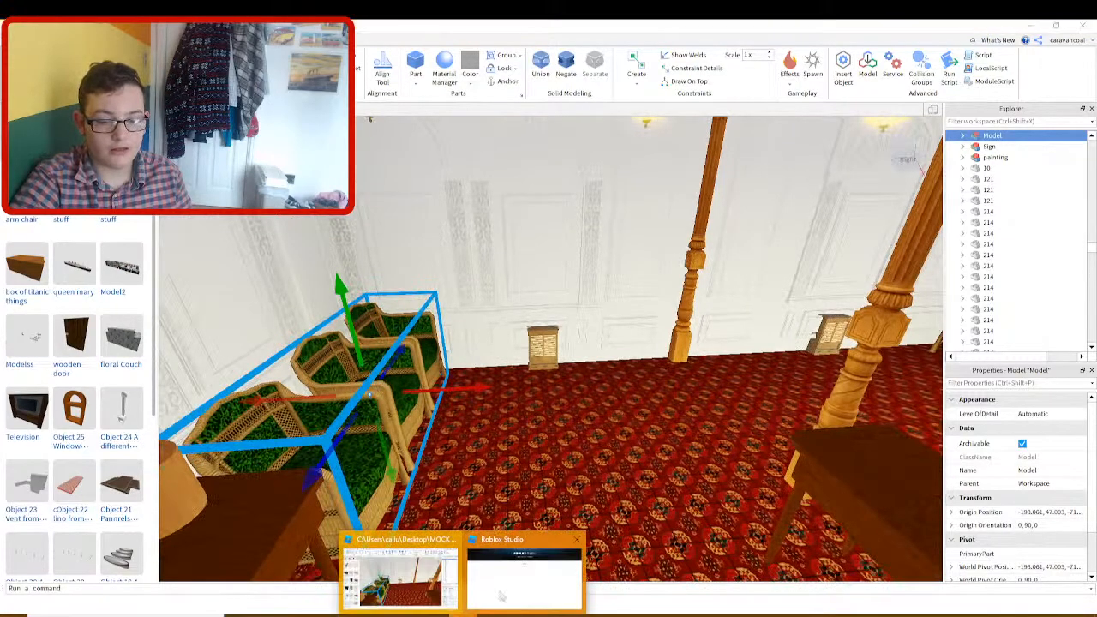
pyautogui.click(516, 580)
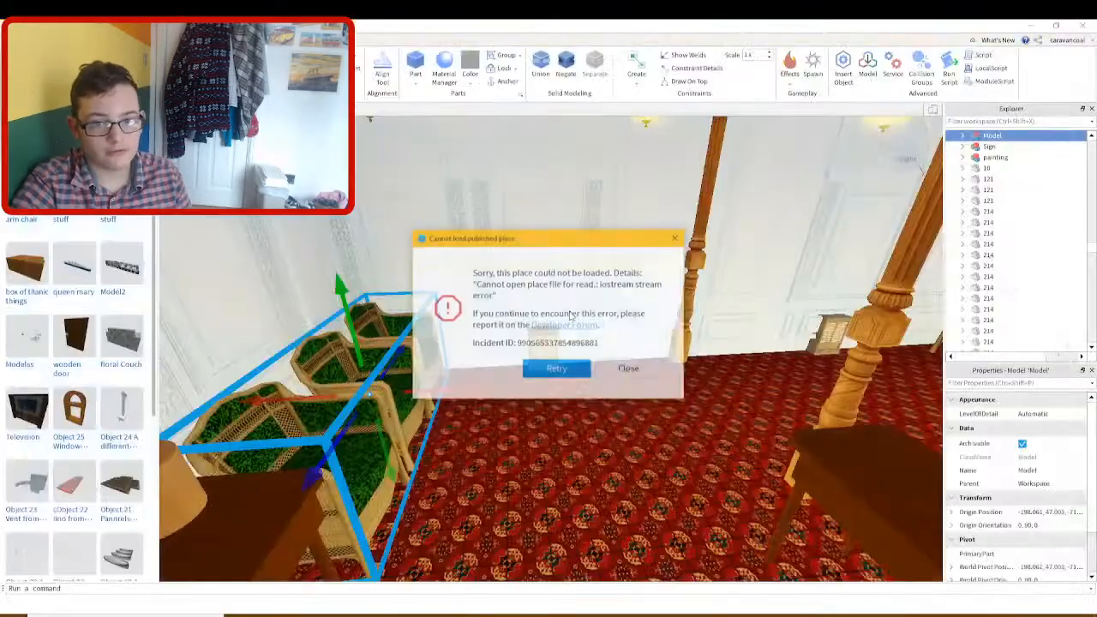
pyautogui.click(676, 239)
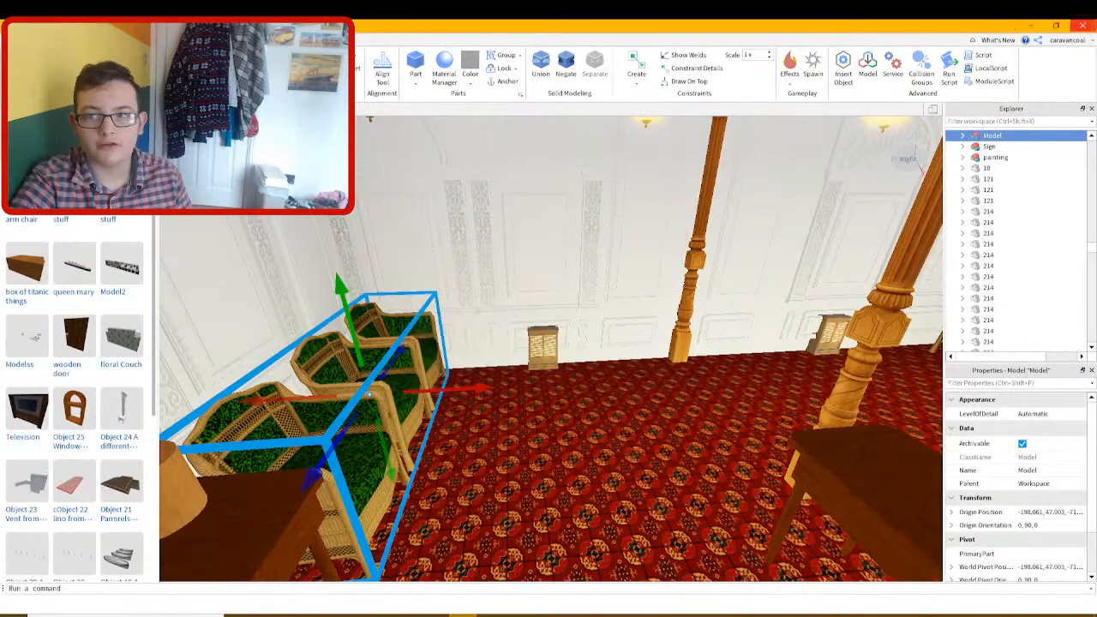
# Minimize the open windows and open the roblox studio folder on the desktop in File Explorer
pyautogui.click(1032, 27)
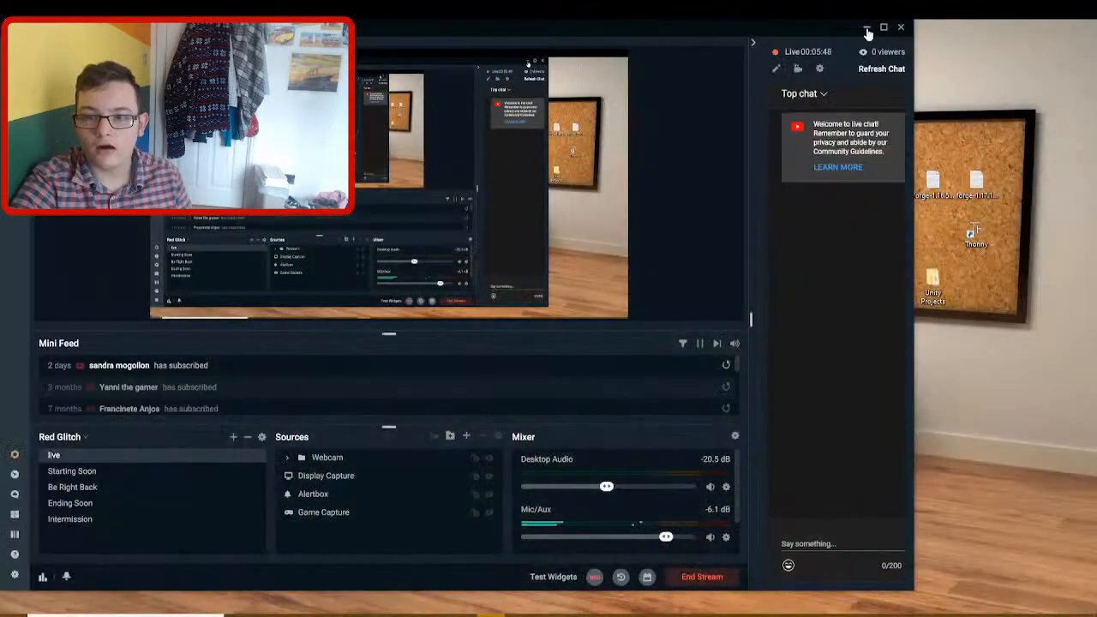
pyautogui.click(867, 29)
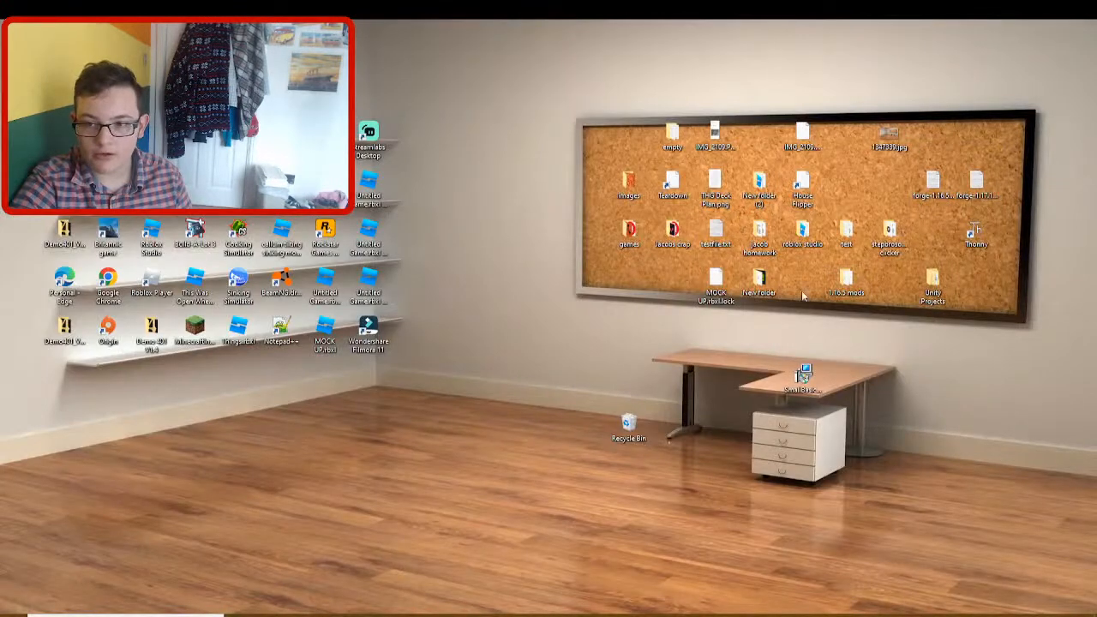
pyautogui.doubleClick(802, 233)
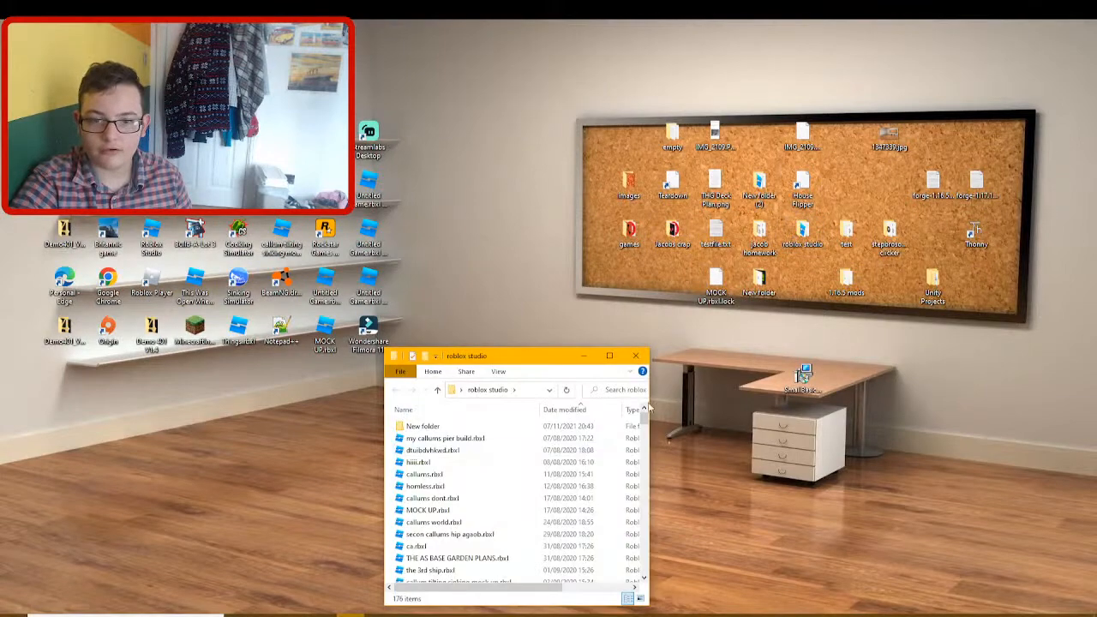
# Search the roblox studio folder for rese and switch to the Roblox Studio window of the place being opened
pyautogui.click(611, 353)
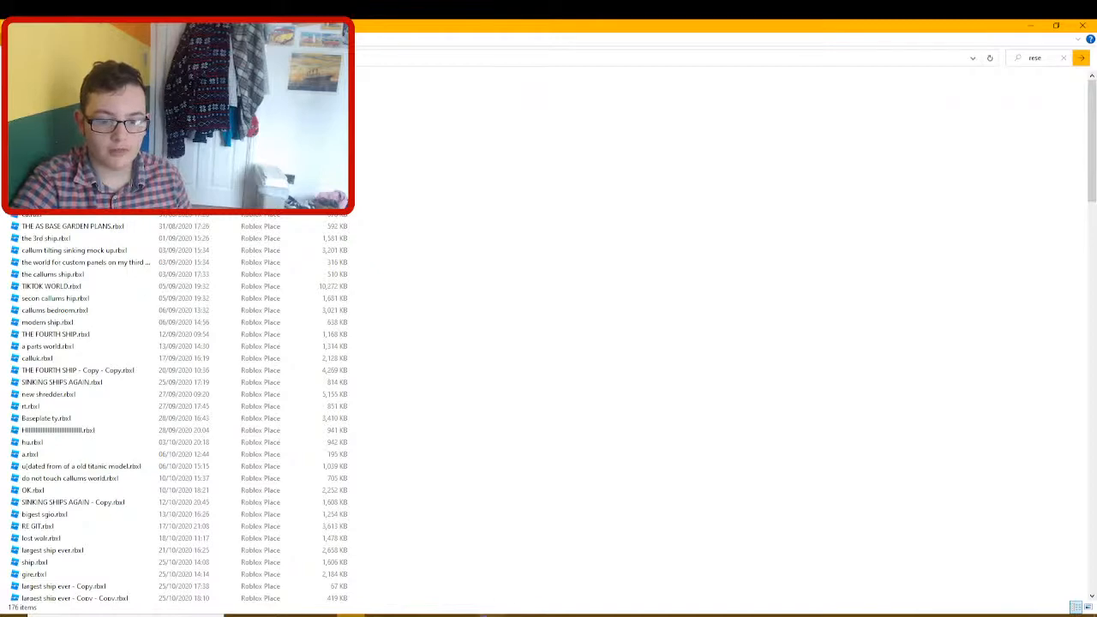
pyautogui.click(463, 615)
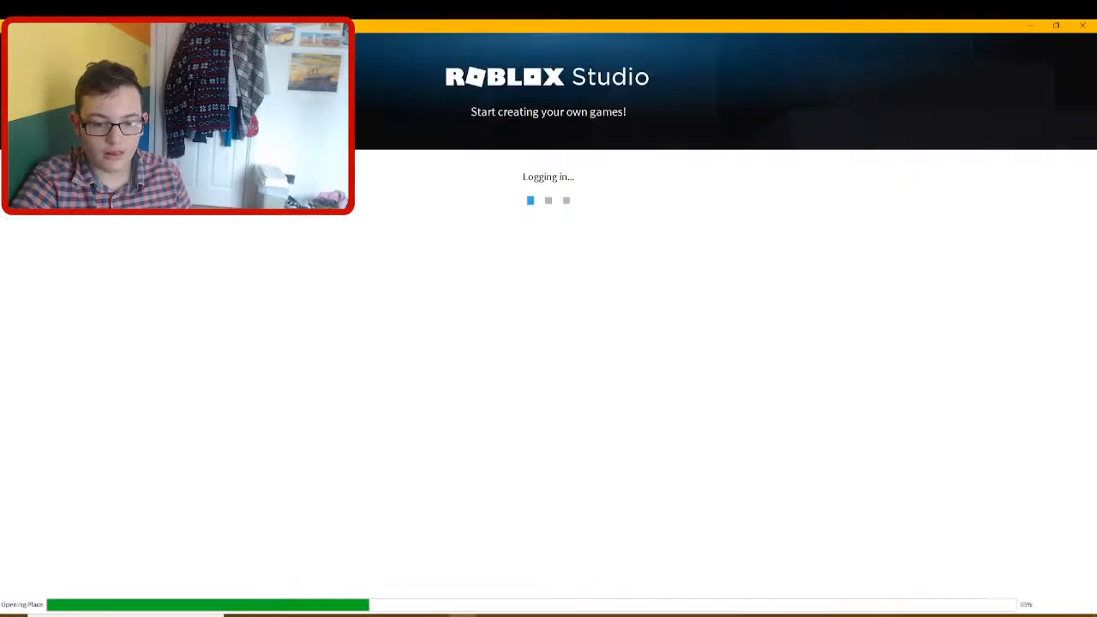
pyautogui.moveTo(463, 614)
pyautogui.click(510, 583)
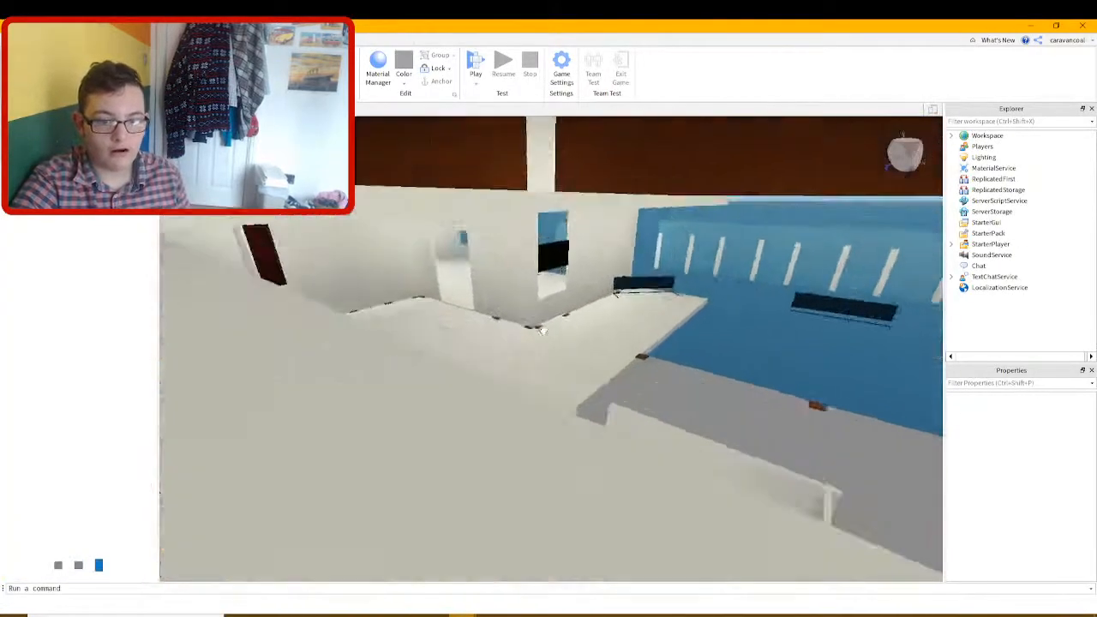
# Examine the carved white arched wall panels in the opened place up close and from behind
pyautogui.press('w')
pyautogui.moveTo(542, 330); pyautogui.dragTo(524, 359, button='right')
pyautogui.press('w')
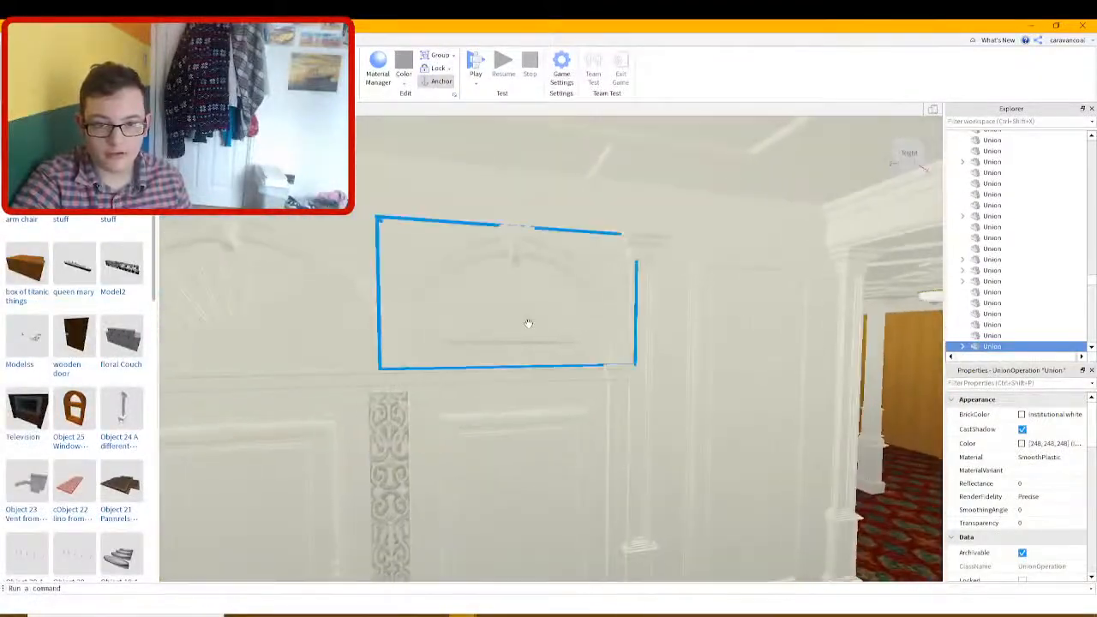
pyautogui.scroll(-5, 528, 323)
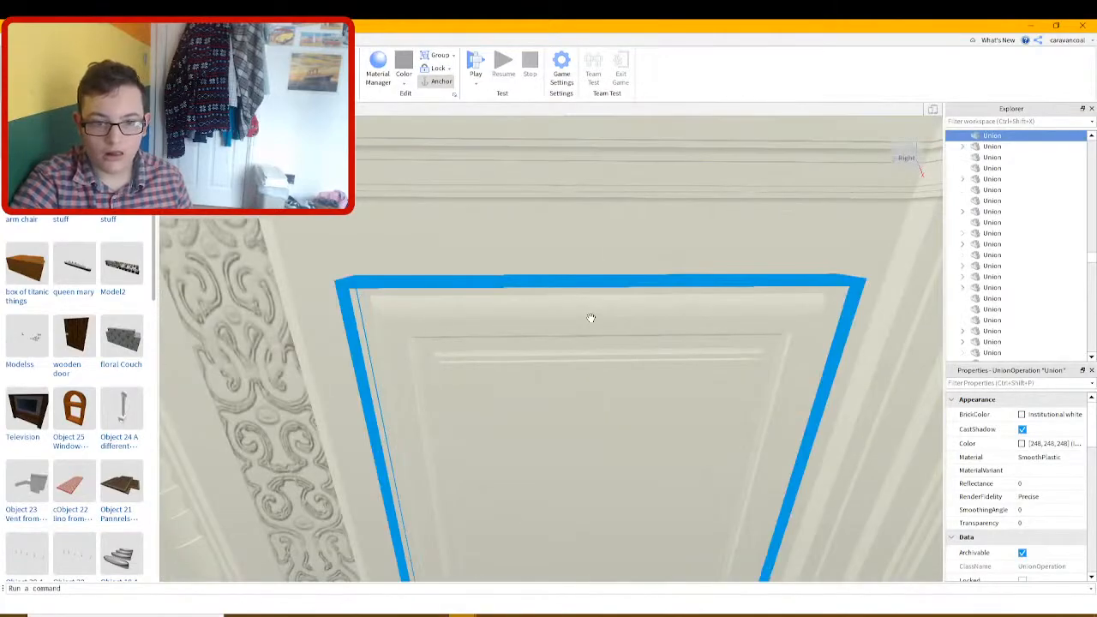
pyautogui.press('s')
pyautogui.moveTo(650, 372); pyautogui.dragTo(653, 366, button='right')
pyautogui.press('w')
pyautogui.moveTo(575, 335); pyautogui.dragTo(573, 336, button='right')
pyautogui.press('s')
pyautogui.press('w')
pyautogui.press('s')
pyautogui.press('w')
pyautogui.press('s')
pyautogui.press('w')
pyautogui.press('s')
pyautogui.press('w')
pyautogui.press('s')
pyautogui.press('w')
pyautogui.moveTo(649, 380); pyautogui.dragTo(638, 375, button='right')
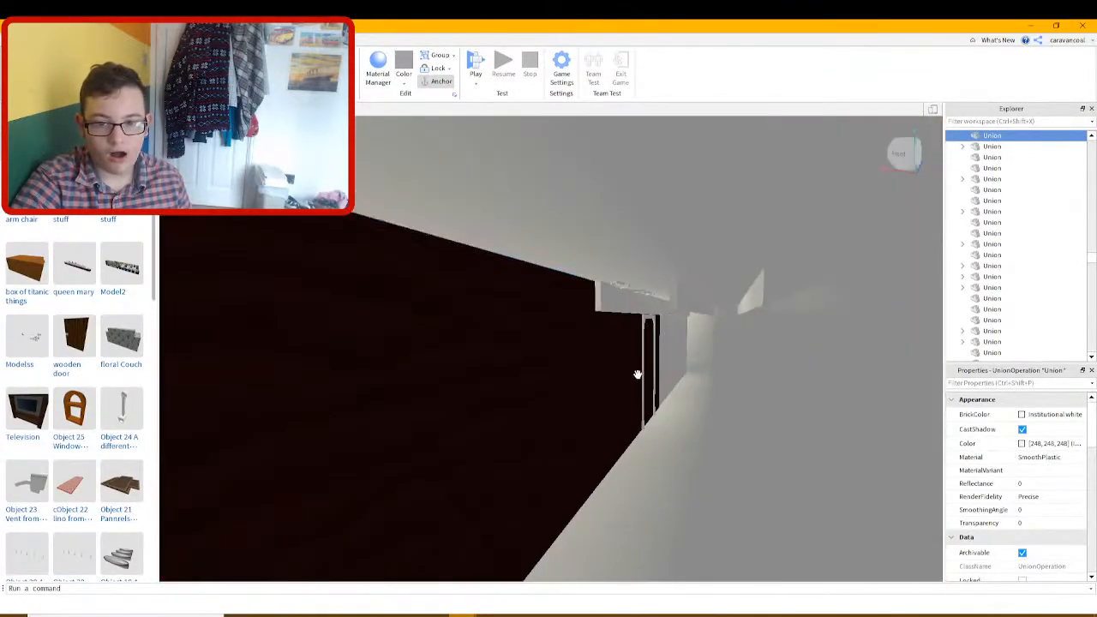
# Delete the two parts backing the carved white panelled wall
pyautogui.click(549, 355)
pyautogui.press('Delete')
pyautogui.click(548, 355)
pyautogui.press('Delete')
pyautogui.press('w')
pyautogui.moveTo(548, 355); pyautogui.dragTo(543, 355, button='right')
pyautogui.press('s')
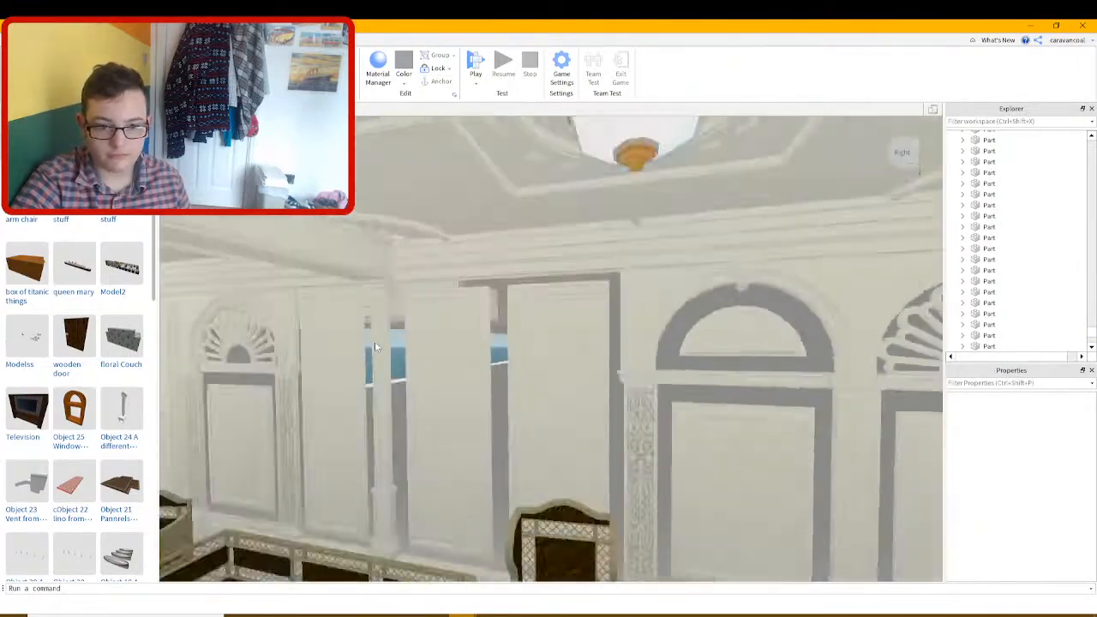
# Copy the panelled wall section with its sofa and chair into the ship's place and shift it sideways
pyautogui.moveTo(374, 341); pyautogui.dragTo(374, 347, button='right')
pyautogui.press('s')
pyautogui.click(739, 544)
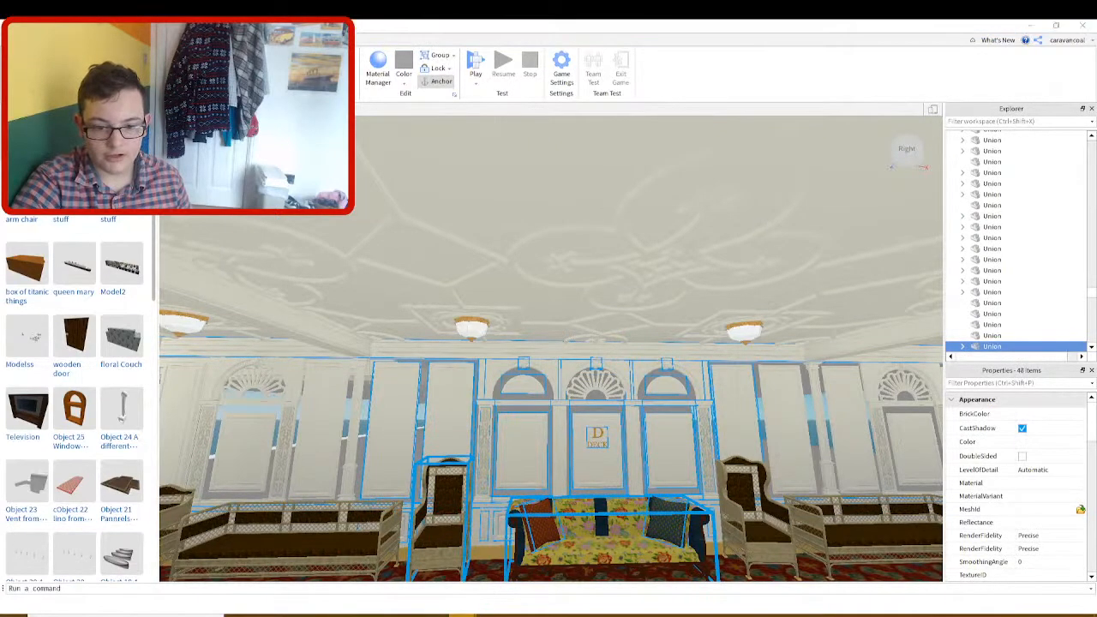
pyautogui.moveTo(463, 612)
pyautogui.click(391, 567)
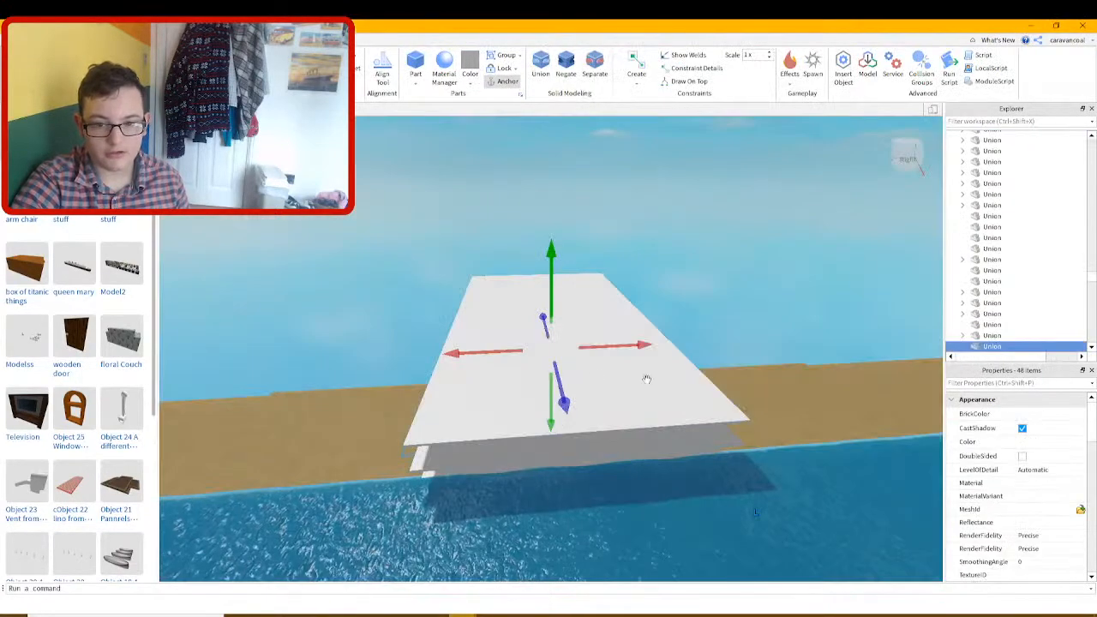
pyautogui.moveTo(643, 345); pyautogui.dragTo(870, 335)
pyautogui.click(480, 414)
pyautogui.scroll(1, 703, 360)
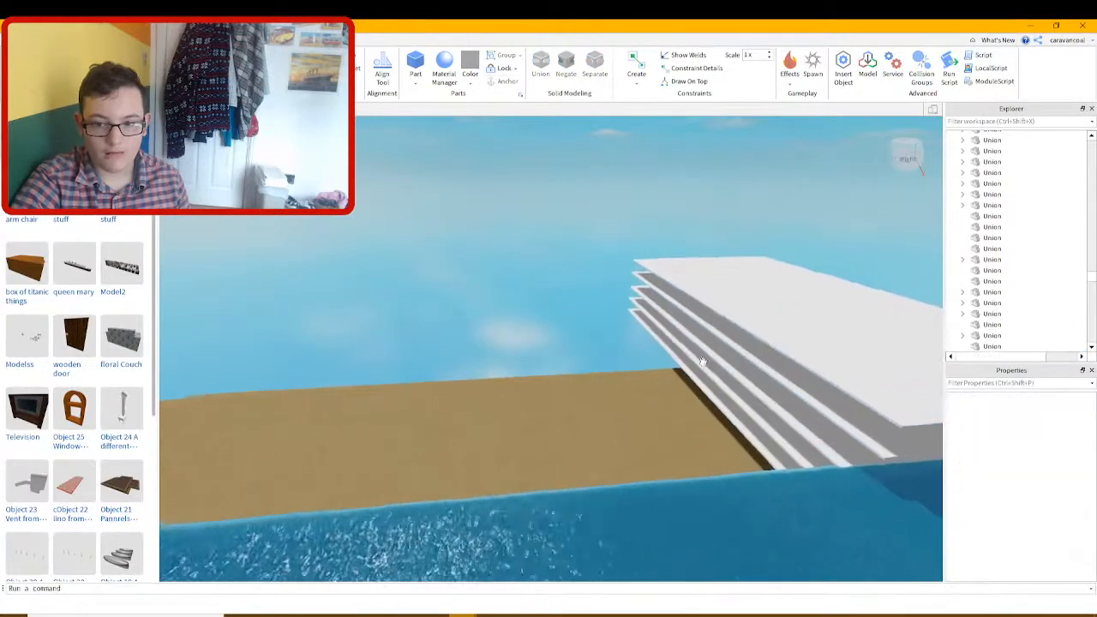
# Delete the large white slabs and blocks stacked over the pasted wall section
pyautogui.click(767, 352)
pyautogui.press('Delete')
pyautogui.click(806, 411)
pyautogui.press('Delete')
pyautogui.click(812, 426)
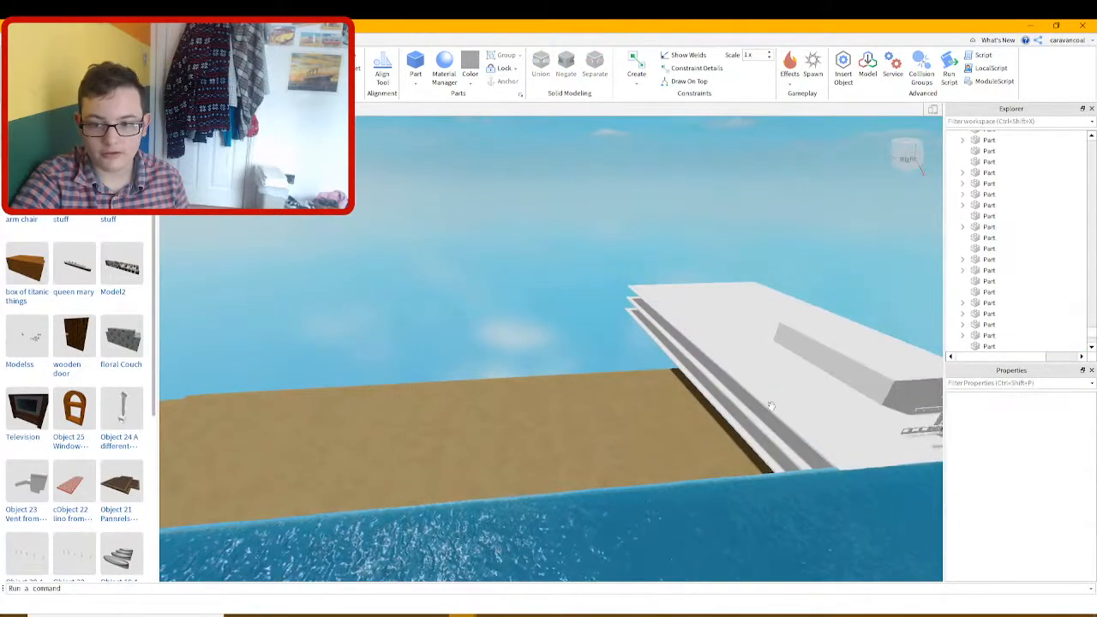
pyautogui.click(769, 404)
pyautogui.press('Delete')
pyautogui.click(767, 404)
pyautogui.press('Delete')
pyautogui.click(768, 406)
pyautogui.press('Delete')
pyautogui.moveTo(768, 407)
pyautogui.mouseDown(button='right')
pyautogui.moveTo(738, 353)
pyautogui.moveTo(715, 370)
pyautogui.moveTo(785, 317)
pyautogui.mouseUp(button='right')
pyautogui.scroll(1, 738, 354)
pyautogui.click(639, 279)
pyautogui.press('Delete')
pyautogui.scroll(5, 786, 351)
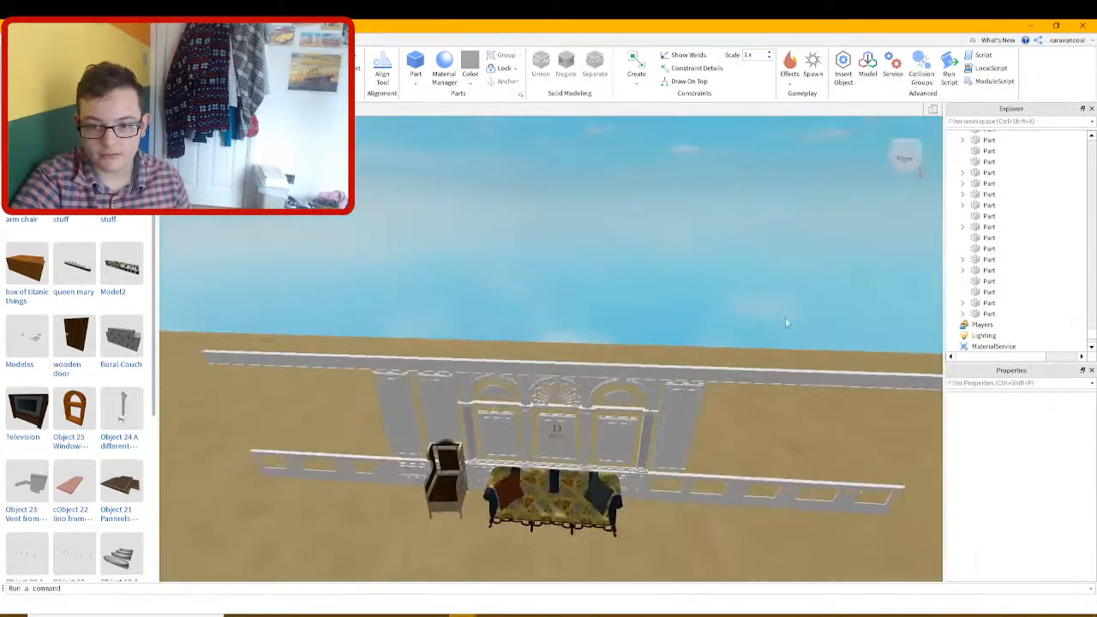
# Delete the low panelled dado strip, the floral sofa, the wicker chair and the loose cushions from the pasted wall
pyautogui.scroll(-2, 788, 317)
pyautogui.moveTo(876, 352); pyautogui.dragTo(668, 494)
pyautogui.click(684, 457)
pyautogui.scroll(3, 684, 457)
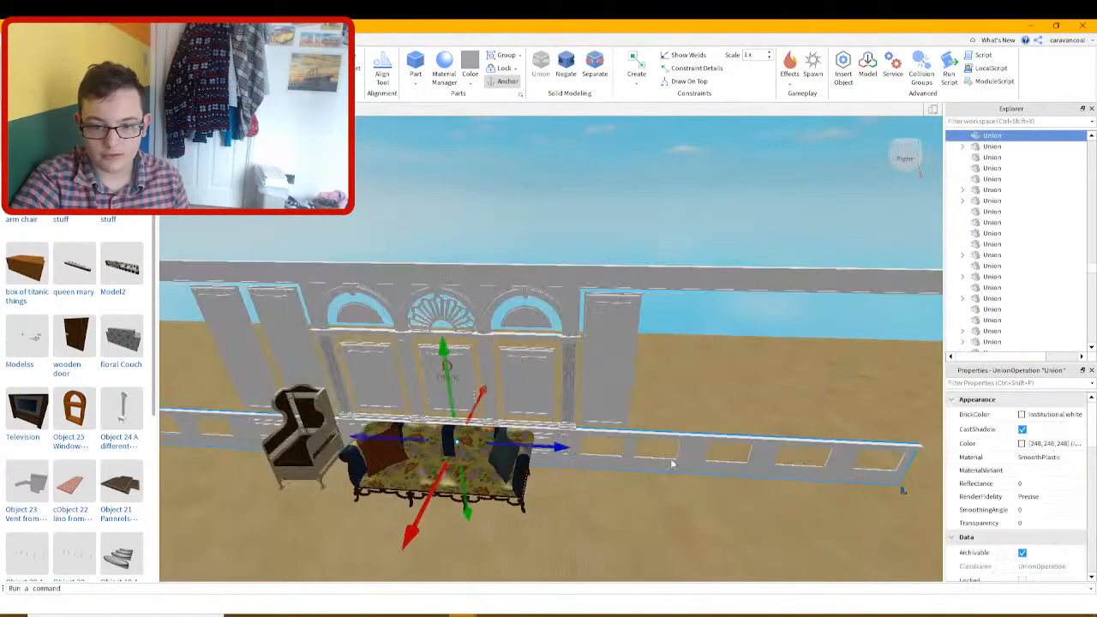
pyautogui.press('Delete')
pyautogui.click(490, 463)
pyautogui.press('Delete')
pyautogui.click(333, 464)
pyautogui.press('Delete')
pyautogui.click(503, 457)
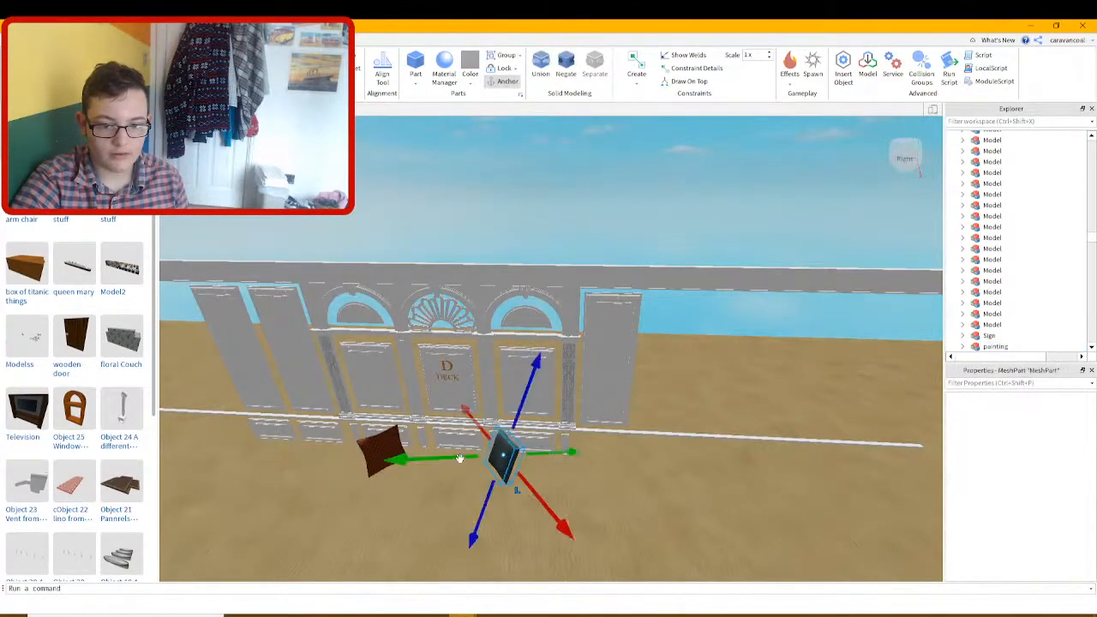
pyautogui.press('Delete')
pyautogui.click(383, 450)
pyautogui.press('Delete')
# Delete the cornice, rail and neighbouring panels around one plain arched panel of the pasted wall
pyautogui.scroll(-2, 346, 331)
pyautogui.scroll(-3, 344, 327)
pyautogui.moveTo(326, 276); pyautogui.dragTo(612, 513)
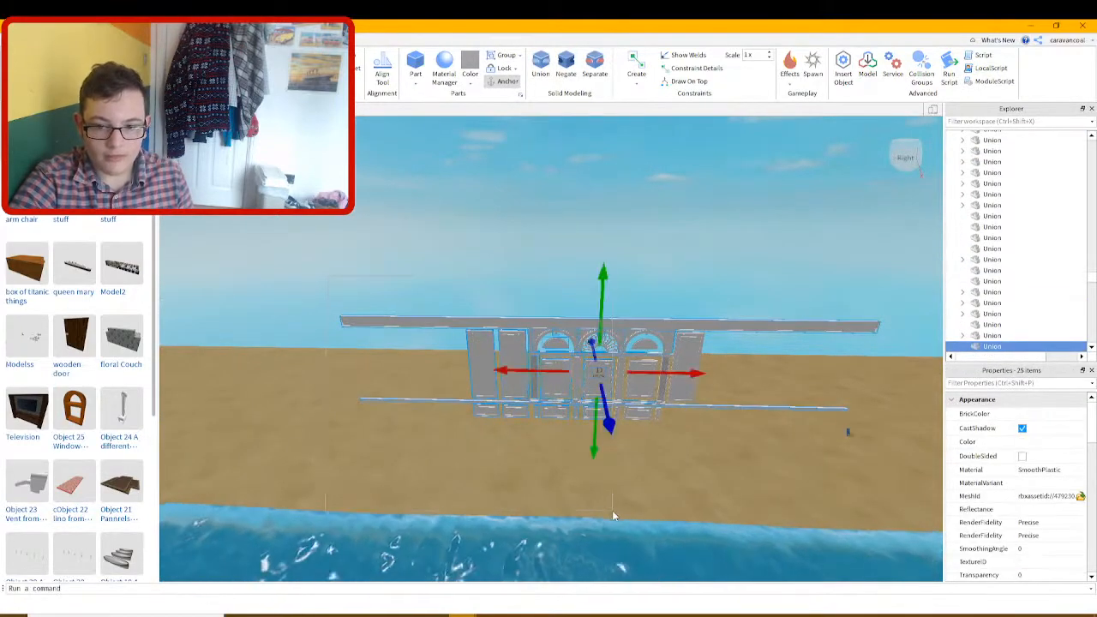
pyautogui.scroll(4, 586, 411)
pyautogui.moveTo(586, 410); pyautogui.dragTo(620, 400, button='right')
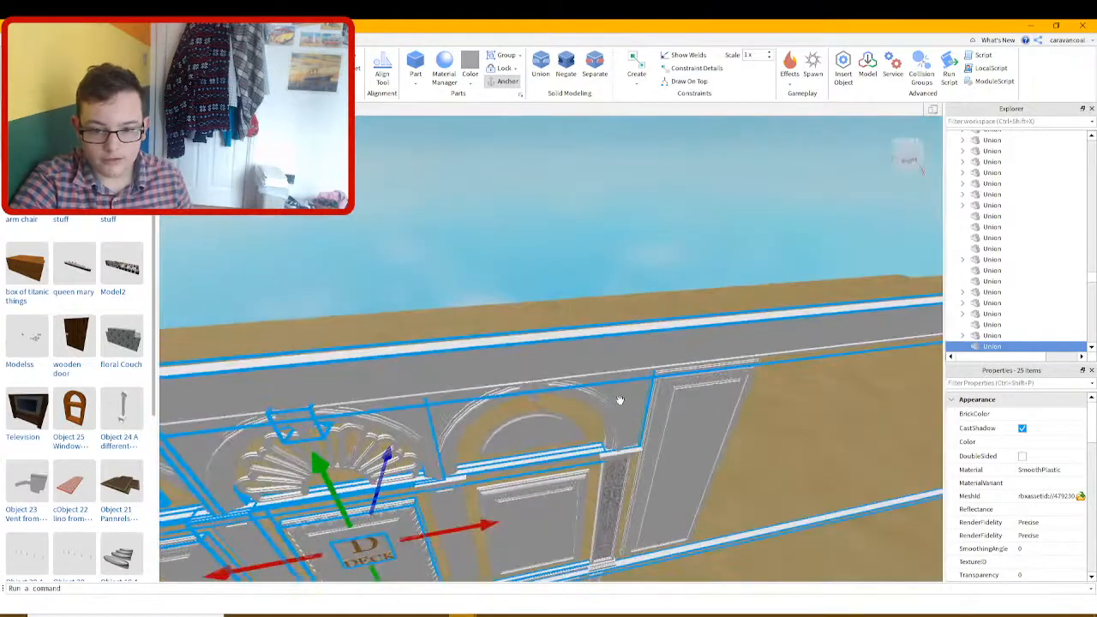
pyautogui.press('Delete')
pyautogui.click(718, 413)
pyautogui.moveTo(718, 413); pyautogui.dragTo(683, 402, button='right')
pyautogui.press('Delete')
pyautogui.click(679, 330)
pyautogui.press('Delete')
pyautogui.rightClick(640, 368)
# Group the arched panel's remaining pieces into one model
pyautogui.scroll(-3, 683, 402)
pyautogui.moveTo(672, 302); pyautogui.dragTo(471, 486)
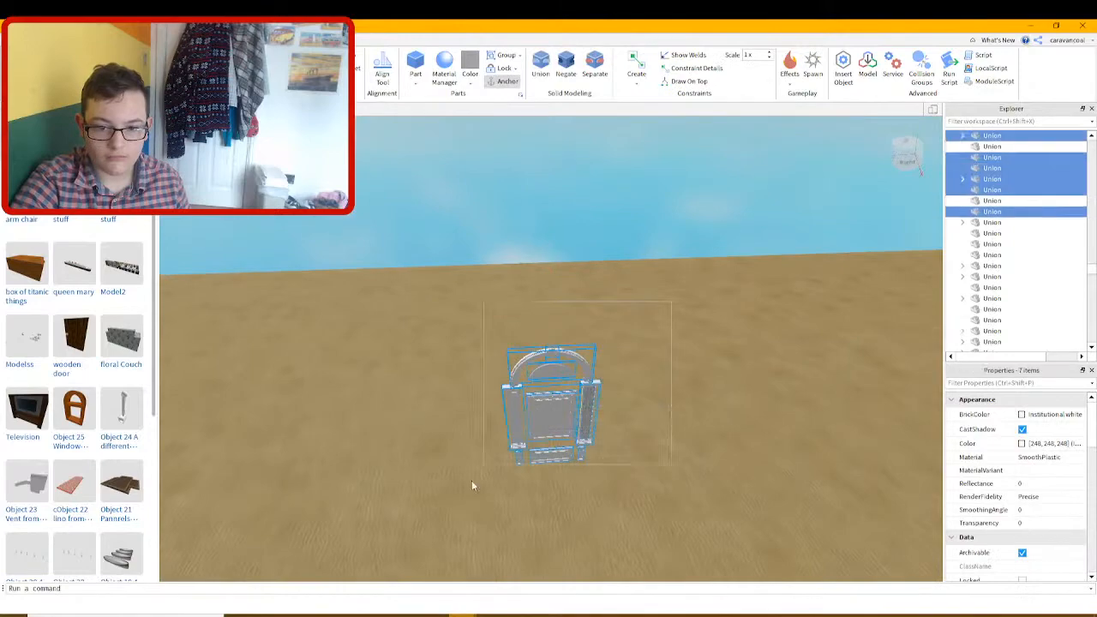
pyautogui.hotkey('ctrl', 'g')
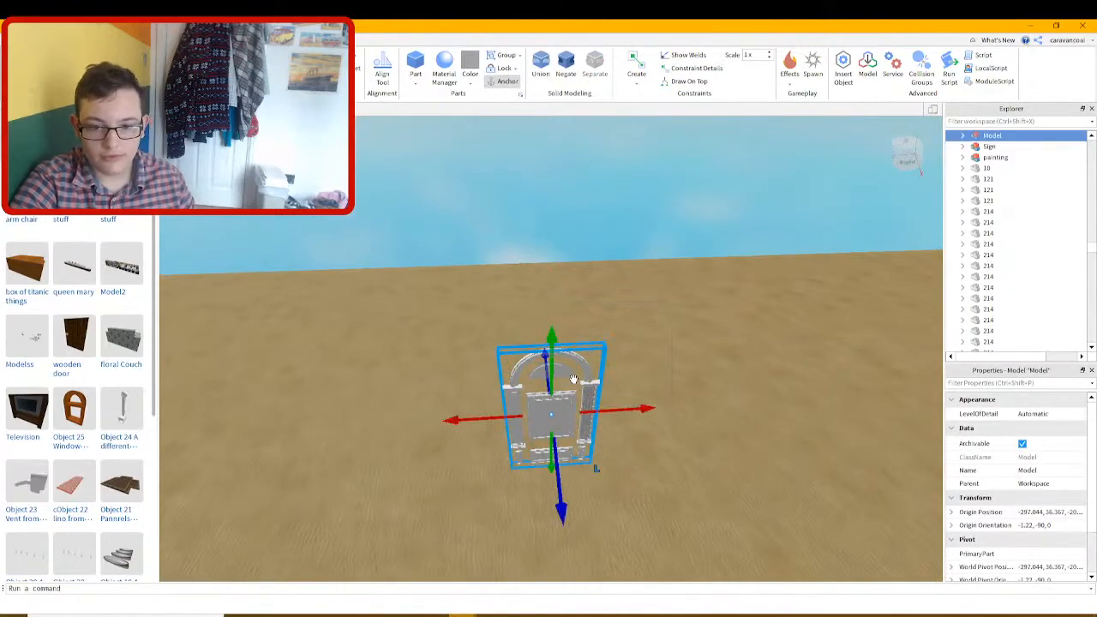
# Carry the grouped arched panel into the ship's lounge and place it against the white end wall
pyautogui.moveTo(573, 384); pyautogui.dragTo(519, 423)
pyautogui.moveTo(574, 384); pyautogui.dragTo(519, 424, button='right')
pyautogui.moveTo(519, 424); pyautogui.dragTo(571, 388)
pyautogui.moveTo(519, 424); pyautogui.dragTo(571, 388, button='right')
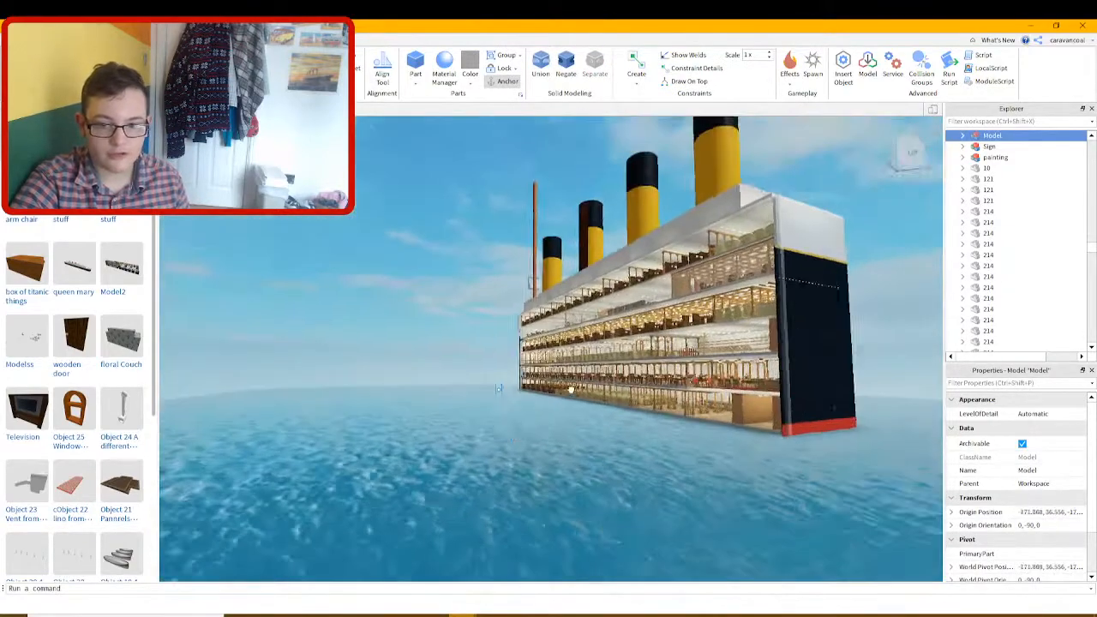
pyautogui.press('w')
pyautogui.moveTo(571, 388); pyautogui.dragTo(729, 376)
pyautogui.press('w')
pyautogui.moveTo(727, 377); pyautogui.dragTo(730, 376, button='right')
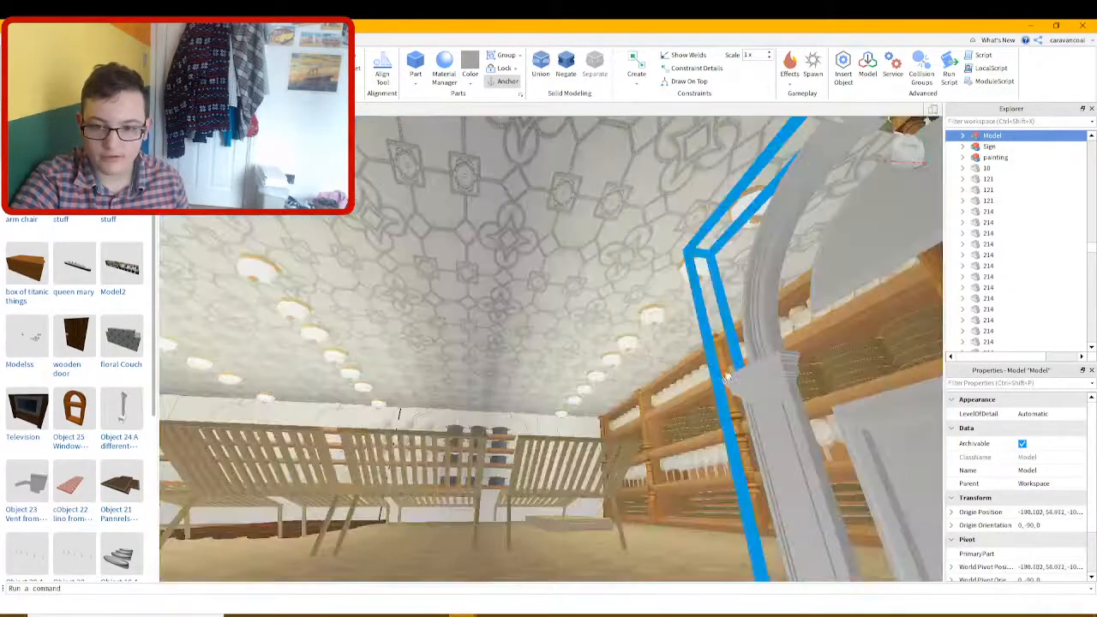
pyautogui.moveTo(730, 376); pyautogui.dragTo(730, 377)
pyautogui.moveTo(730, 377); pyautogui.dragTo(730, 376, button='right')
pyautogui.moveTo(730, 377); pyautogui.dragTo(730, 375)
pyautogui.moveTo(729, 376); pyautogui.dragTo(729, 375, button='right')
pyautogui.moveTo(711, 264); pyautogui.dragTo(678, 499)
pyautogui.moveTo(712, 264); pyautogui.dragTo(678, 498, button='right')
pyautogui.moveTo(678, 499); pyautogui.dragTo(658, 485)
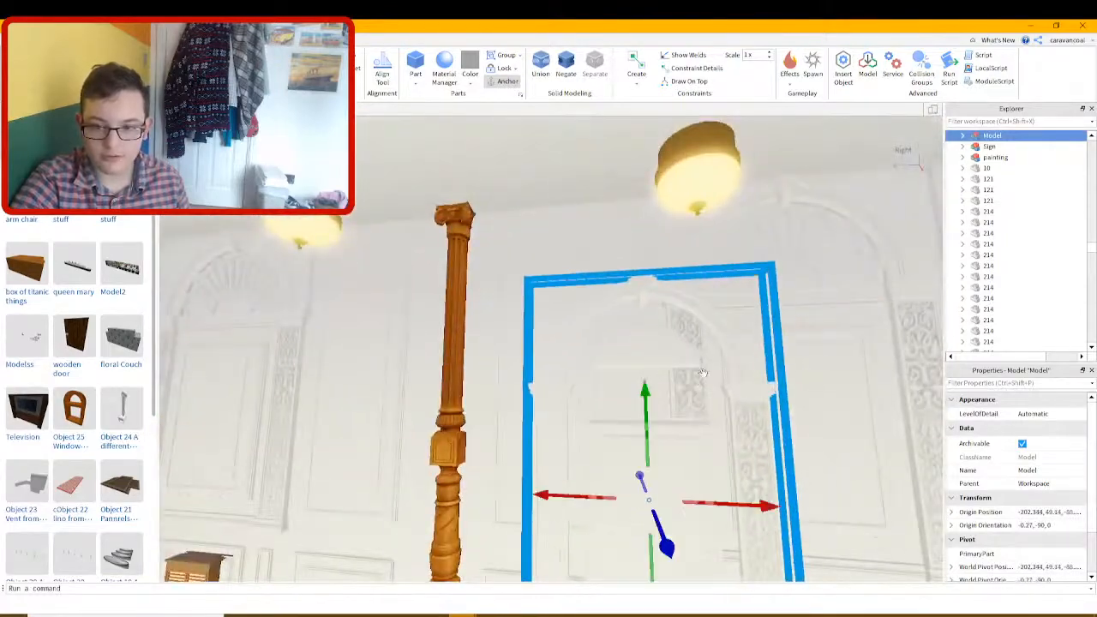
# Delete the existing twin-arch carved panel model from the lounge's end wall
pyautogui.click(847, 288)
pyautogui.press('Delete')
pyautogui.hotkey('ctrl', 'z')
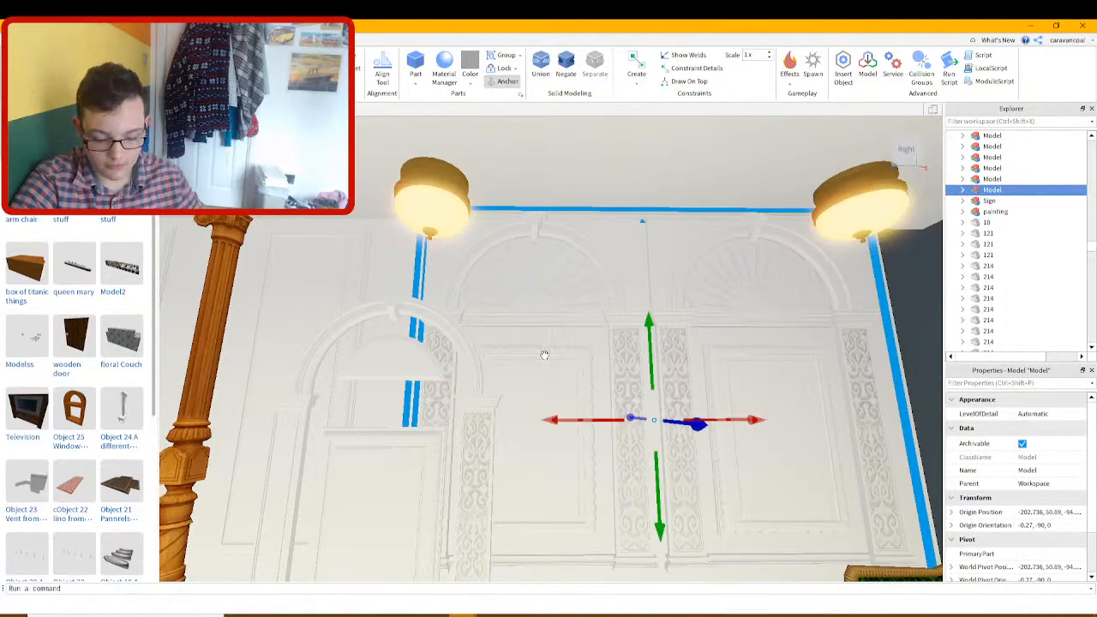
pyautogui.hotkey('ctrl', 'u')
pyautogui.press('Delete')
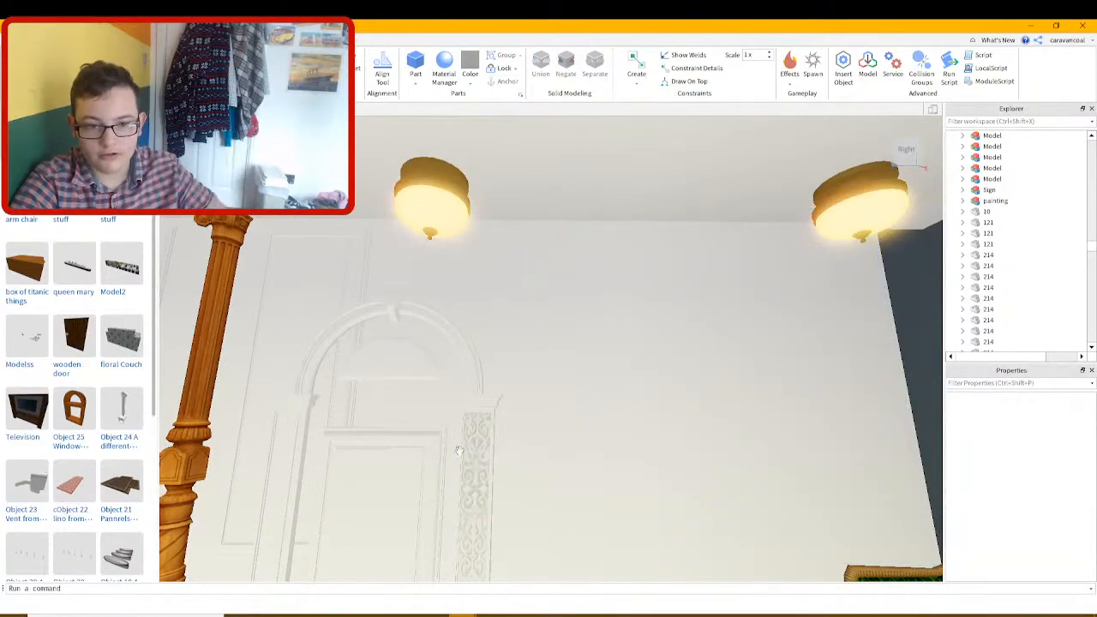
pyautogui.hotkey('ctrl', 'z')
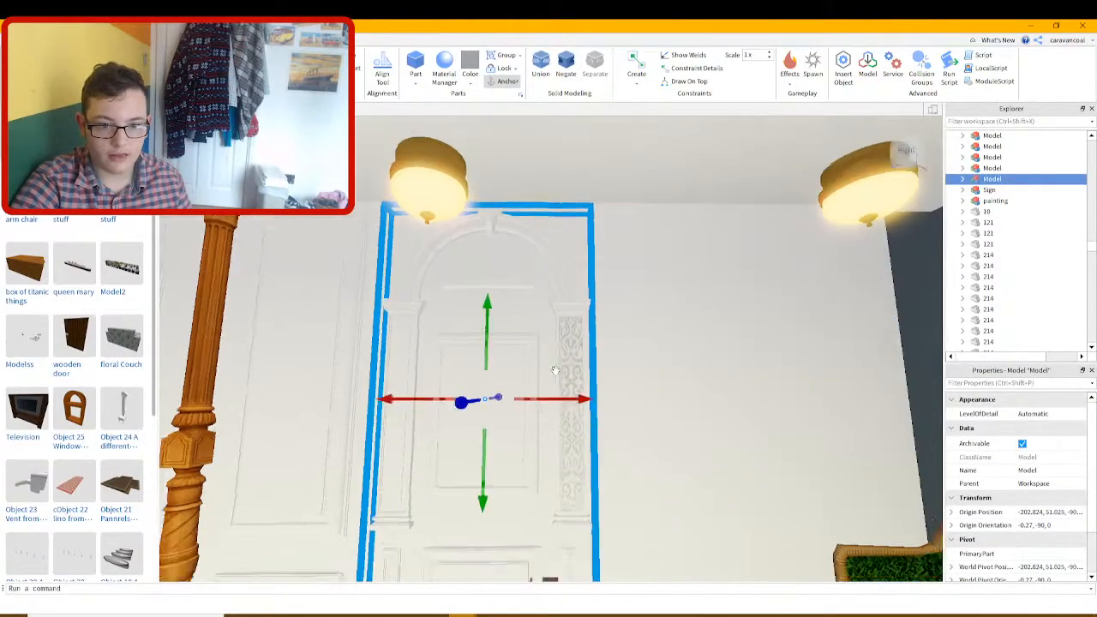
# Slide the arched panel along the end wall to the neighbouring narrow panel and lower it toward the carpet
pyautogui.moveTo(556, 371); pyautogui.dragTo(601, 451, button='right')
pyautogui.press('a')
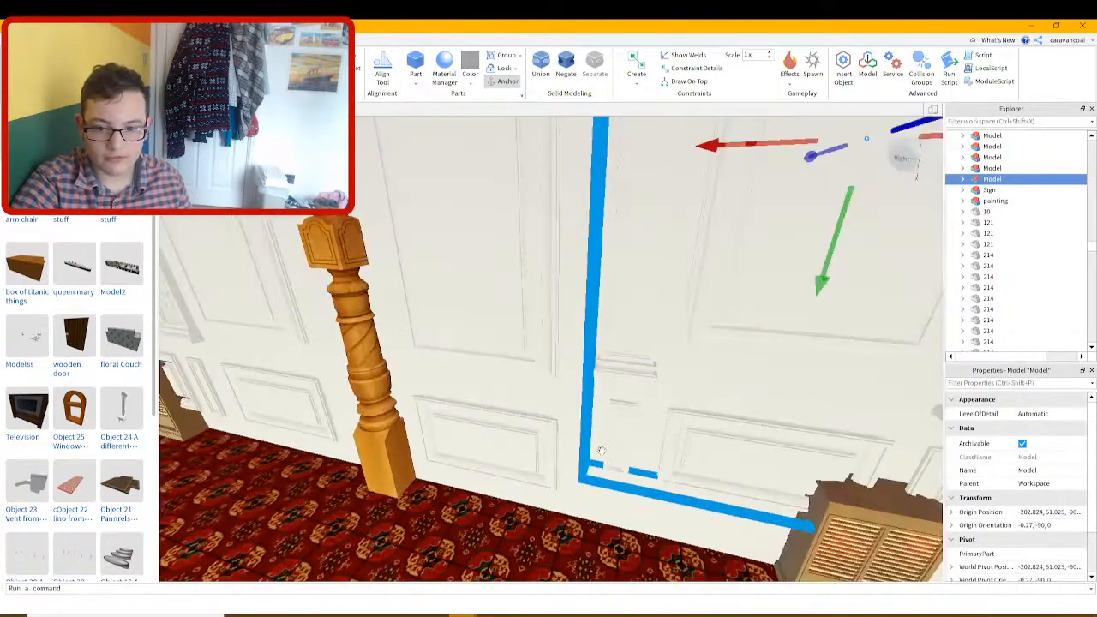
pyautogui.moveTo(567, 443); pyautogui.dragTo(482, 428)
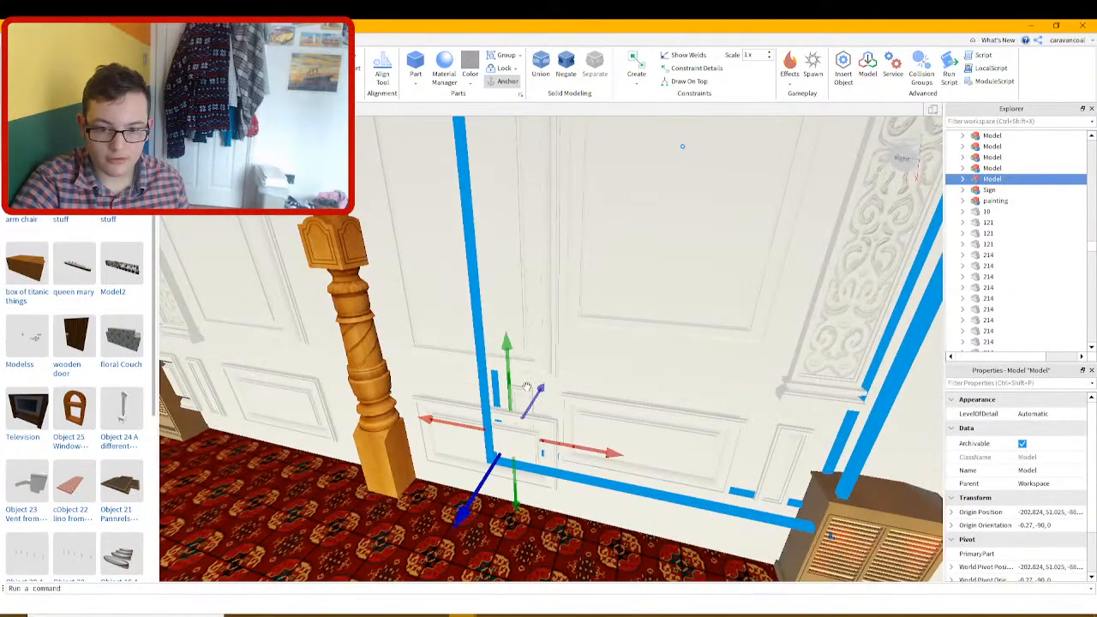
pyautogui.moveTo(515, 363); pyautogui.dragTo(515, 387)
# Push the arched panel back toward the end wall to line up with the neighbouring panelling
pyautogui.scroll(4, 520, 394)
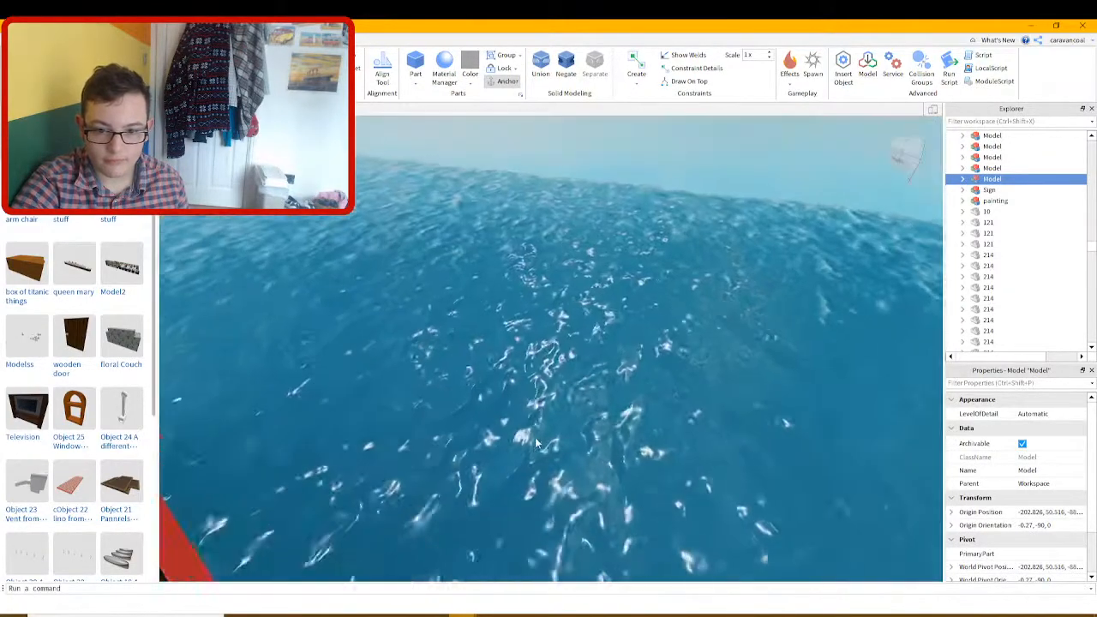
pyautogui.scroll(-5, 536, 437)
pyautogui.scroll(2, 535, 437)
pyautogui.moveTo(536, 437); pyautogui.dragTo(536, 438, button='right')
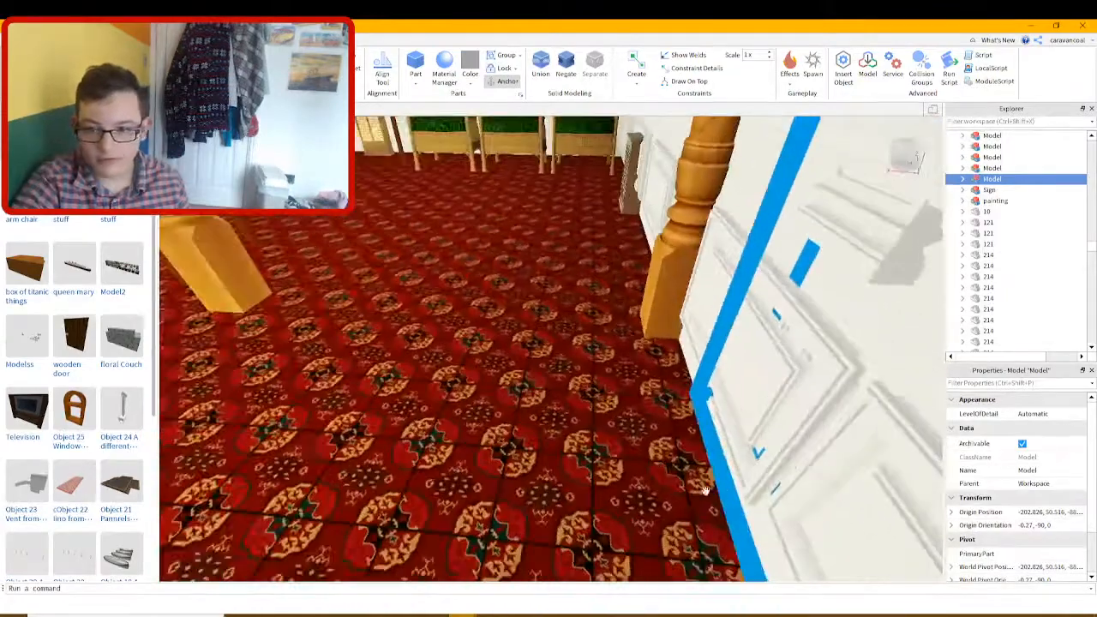
pyautogui.scroll(3, 702, 490)
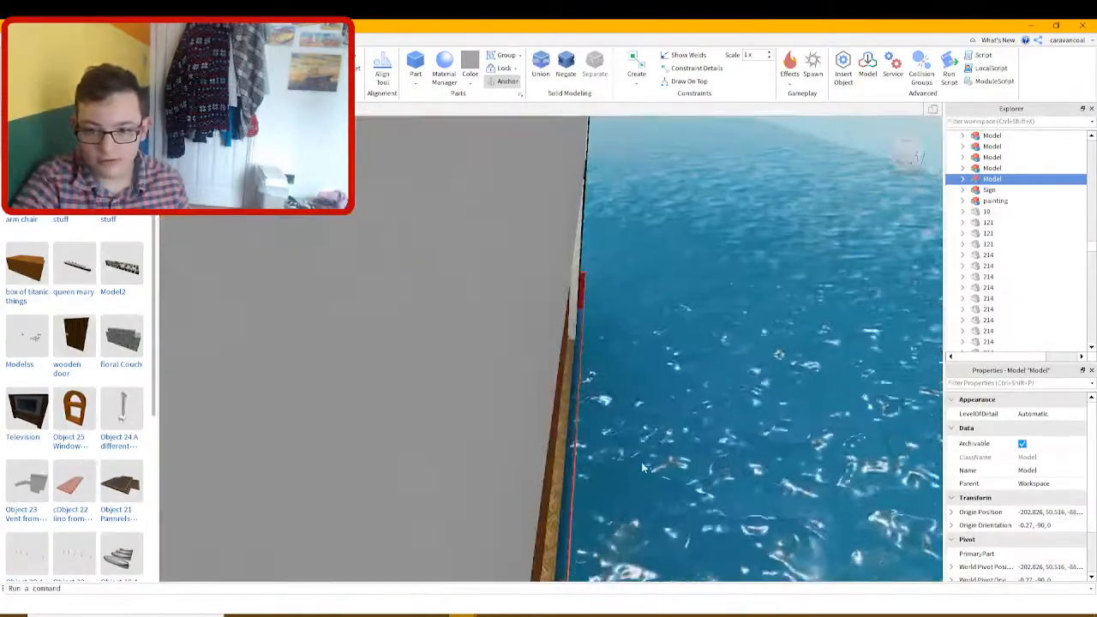
pyautogui.scroll(-4, 643, 467)
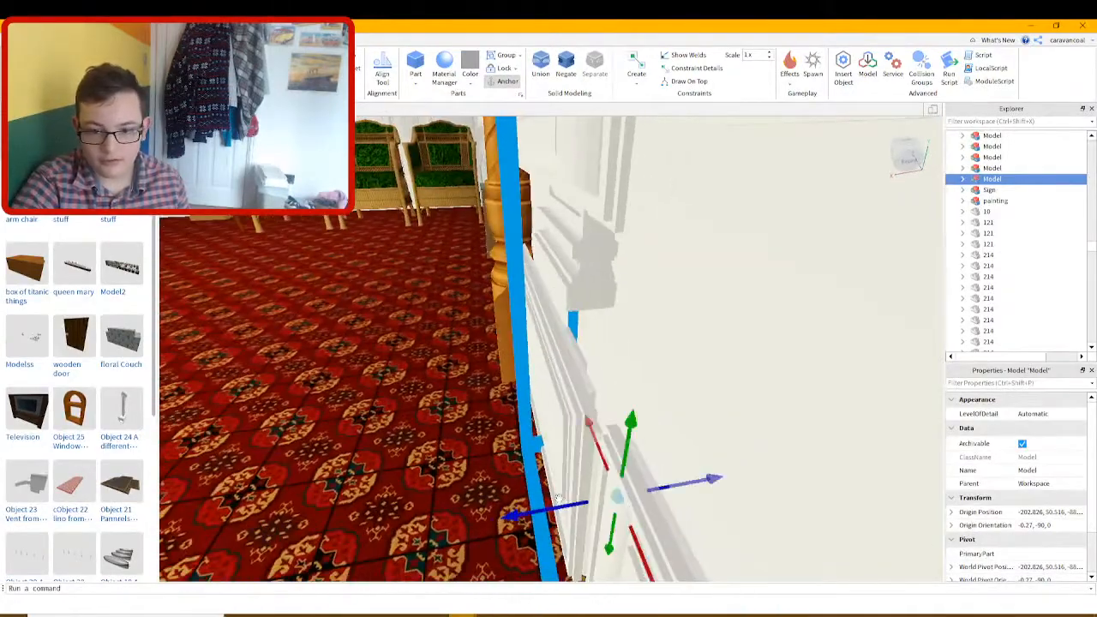
pyautogui.moveTo(557, 508); pyautogui.dragTo(599, 496)
pyautogui.scroll(-2, 600, 494)
pyautogui.moveTo(598, 496); pyautogui.dragTo(567, 436, button='right')
pyautogui.moveTo(524, 476); pyautogui.dragTo(632, 478)
pyautogui.scroll(2, 634, 472)
pyautogui.moveTo(634, 472); pyautogui.dragTo(629, 321, button='right')
pyautogui.press('Tab')
pyautogui.moveTo(589, 292); pyautogui.dragTo(585, 291)
pyautogui.moveTo(586, 292); pyautogui.dragTo(585, 293, button='right')
# Duplicate the arched panel so a second one stands beside it near the corner with the green wicker chairs
pyautogui.click(551, 366)
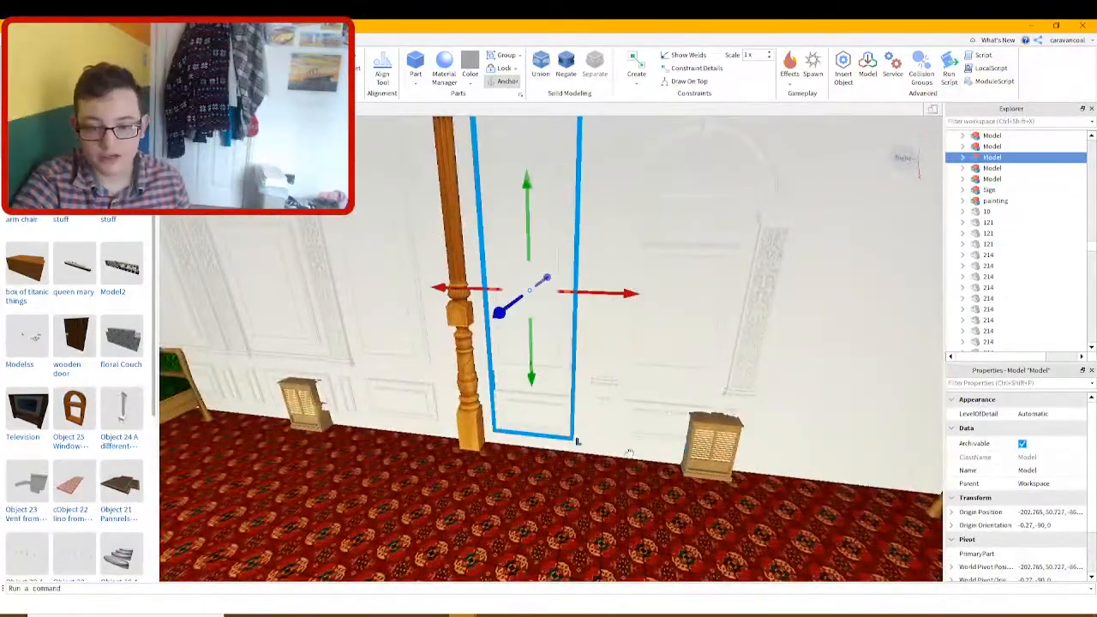
pyautogui.moveTo(629, 455); pyautogui.dragTo(635, 444, button='right')
pyautogui.click(565, 299)
pyautogui.moveTo(566, 298); pyautogui.dragTo(564, 298, button='right')
pyautogui.press('d')
pyautogui.moveTo(566, 331); pyautogui.dragTo(550, 366)
pyautogui.hotkey('ctrl', 'd')
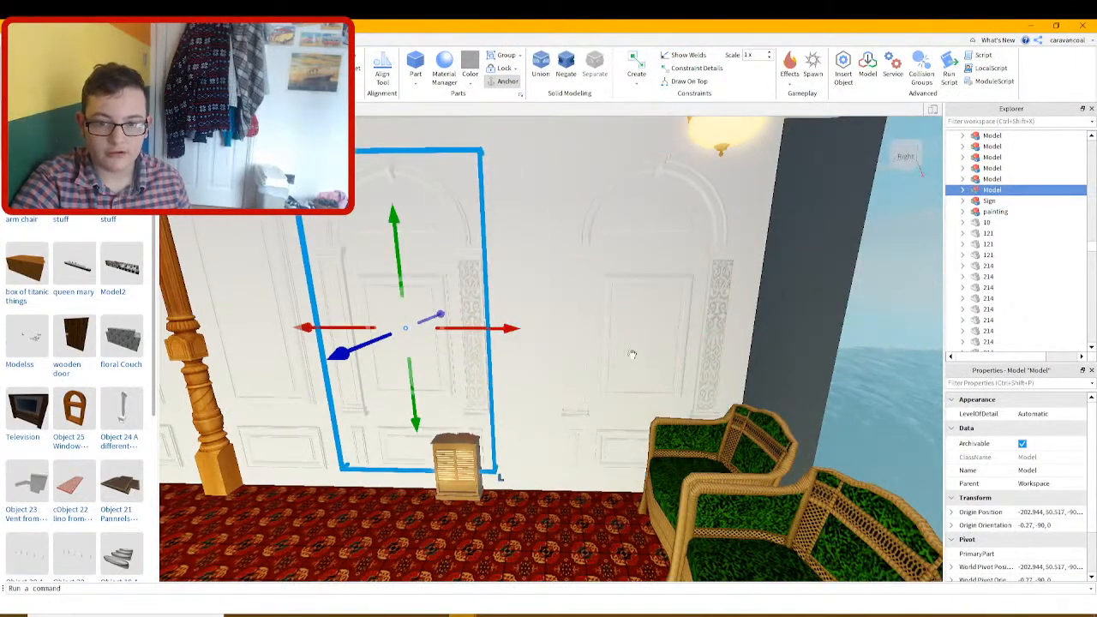
# Group the two arched panels into one model and adjust its position on the end wall
pyautogui.keyDown('ctrl'); pyautogui.click(632, 354); pyautogui.keyUp('ctrl')
pyautogui.hotkey('ctrl', 'g')
pyautogui.moveTo(633, 354); pyautogui.dragTo(572, 365, button='right')
pyautogui.press('a')
pyautogui.moveTo(582, 322); pyautogui.dragTo(590, 322)
pyautogui.press('d')
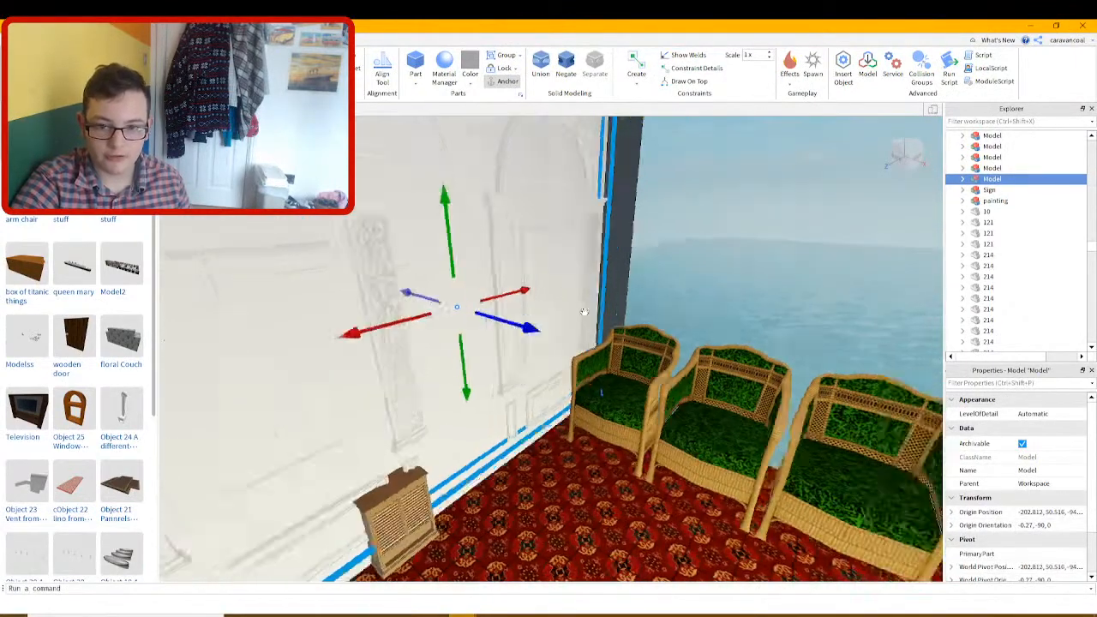
# Examine the fit of the two arched panels and the gap between them on the end wall
pyautogui.moveTo(585, 311); pyautogui.dragTo(586, 313, button='right')
pyautogui.press('w')
pyautogui.click(658, 323)
pyautogui.moveTo(661, 324); pyautogui.dragTo(662, 326, button='right')
pyautogui.press('a')
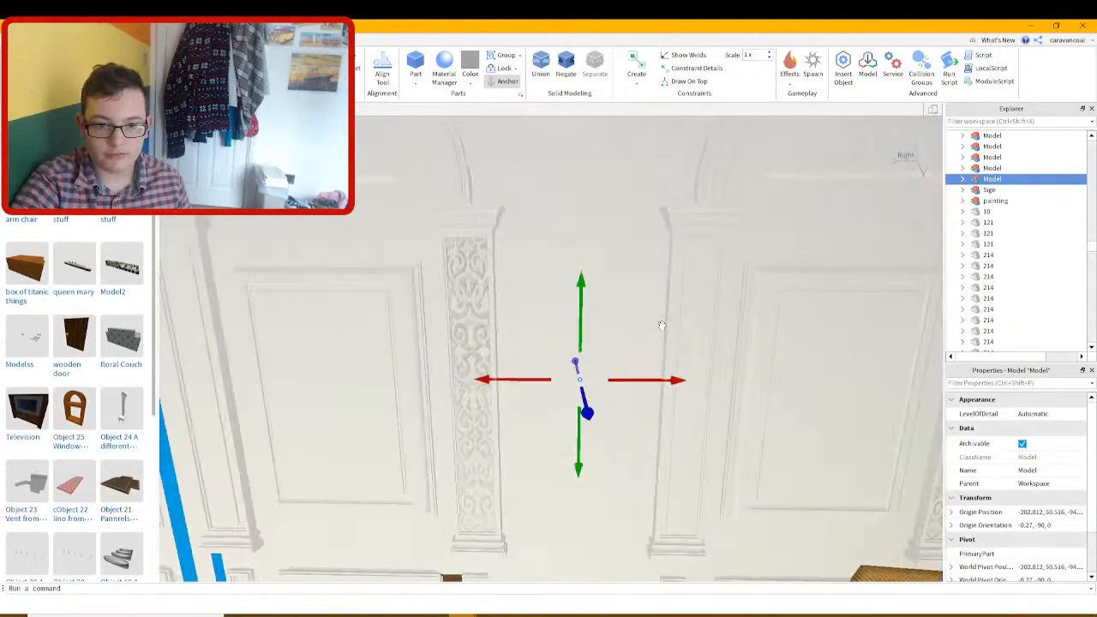
pyautogui.moveTo(643, 369); pyautogui.dragTo(644, 368, button='right')
pyautogui.press('s')
pyautogui.moveTo(627, 435); pyautogui.dragTo(626, 436, button='right')
pyautogui.press('w')
pyautogui.press('w')
pyautogui.keyDown('alt'); pyautogui.click(710, 388); pyautogui.keyUp('alt')
pyautogui.moveTo(713, 386); pyautogui.dragTo(732, 381, button='right')
pyautogui.press('Delete')
pyautogui.press('s')
pyautogui.hotkey('ctrl', 'z')
pyautogui.hotkey('ctrl', 'z')
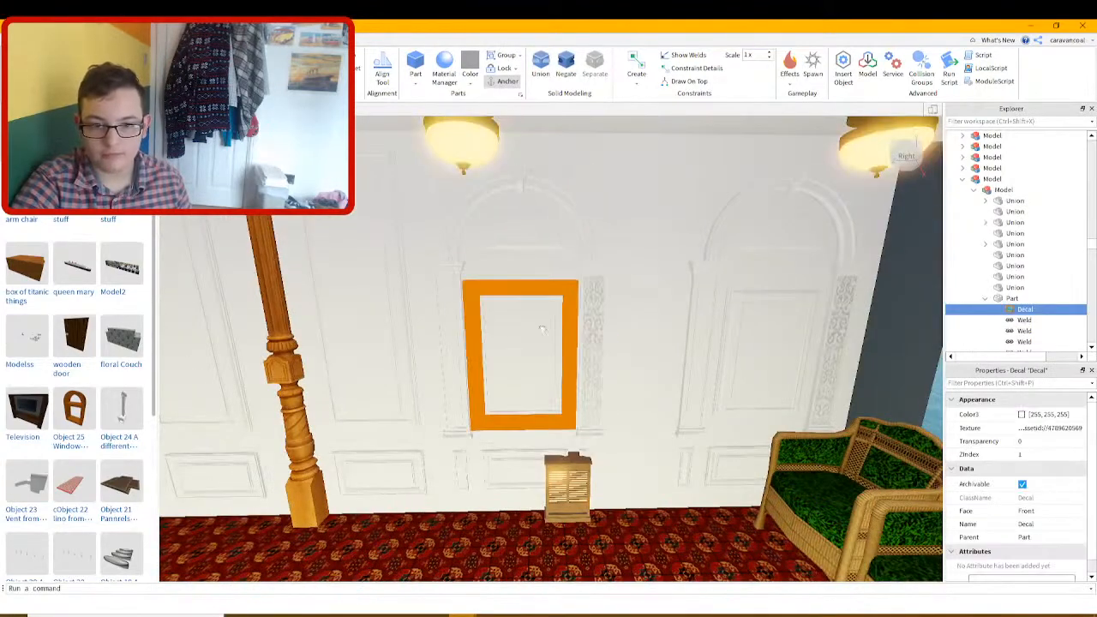
# Undo the last few changes, then delete the Decal from the arched panel's Part
pyautogui.hotkey('ctrl', 'z')
pyautogui.hotkey('ctrl', 'z')
pyautogui.hotkey('ctrl', 'z')
pyautogui.hotkey('ctrl', 'z')
pyautogui.moveTo(605, 377); pyautogui.dragTo(604, 378, button='right')
pyautogui.press('w')
pyautogui.press('s')
pyautogui.press('w')
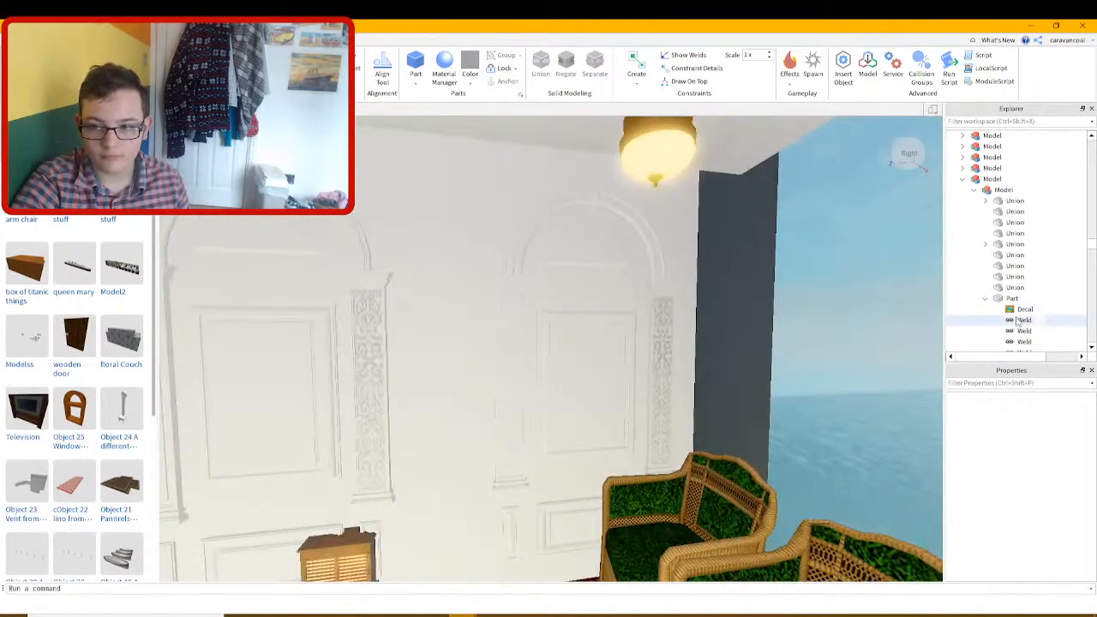
pyautogui.click(1020, 311)
pyautogui.press('Delete')
# Delete the carved floral strips beside both arched panels on the end wall
pyautogui.click(667, 319)
pyautogui.press('w')
pyautogui.moveTo(654, 321); pyautogui.dragTo(651, 341, button='right')
pyautogui.press('w')
pyautogui.click(652, 340)
pyautogui.press('w')
pyautogui.press('Delete')
pyautogui.press('s')
pyautogui.click(652, 340)
pyautogui.press('w')
pyautogui.moveTo(561, 397); pyautogui.dragTo(517, 398, button='right')
pyautogui.click(516, 398)
pyautogui.press('Delete')
pyautogui.click(379, 355)
pyautogui.press('Delete')
# Ungroup the pair of arched panels and delete the overlapping piece at the panel nearest the green wicker chairs
pyautogui.moveTo(614, 428); pyautogui.dragTo(614, 428, button='right')
pyautogui.press('d')
pyautogui.click(670, 348)
pyautogui.moveTo(670, 348); pyautogui.dragTo(669, 348, button='right')
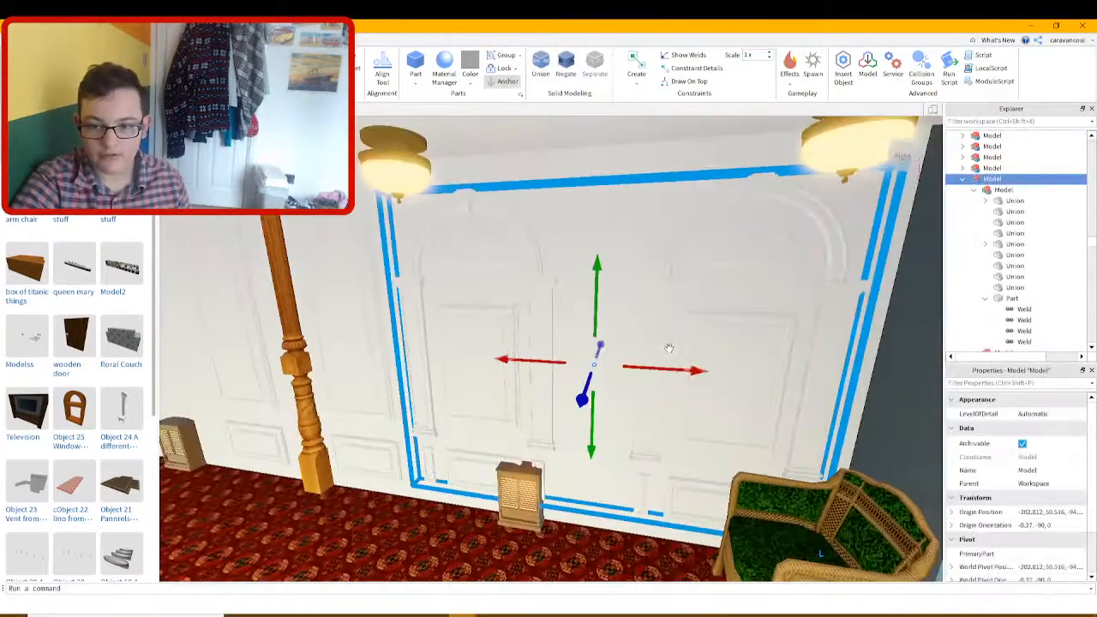
pyautogui.hotkey('ctrl', 'u')
pyautogui.click(713, 421)
pyautogui.press('Delete')
# Group the two arched panels, duplicate the pair to the opposite end of the wall and ungroup the copy
pyautogui.click(714, 421)
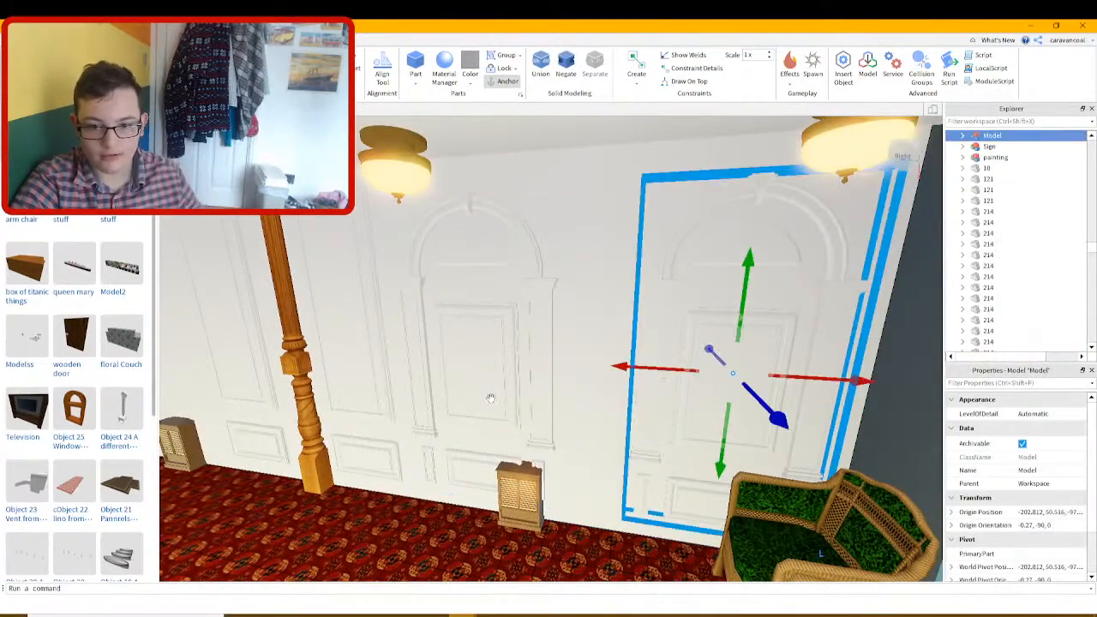
pyautogui.keyDown('ctrl'); pyautogui.click(490, 394); pyautogui.keyUp('ctrl')
pyautogui.hotkey('ctrl', 'g')
pyautogui.hotkey('ctrl', 'd')
pyautogui.press('a')
pyautogui.moveTo(669, 369); pyautogui.dragTo(549, 396)
pyautogui.hotkey('ctrl', 'u')
# Shift the copied arched panel nearest the post along the wall toward its neighbour in the far corner
pyautogui.click(768, 467)
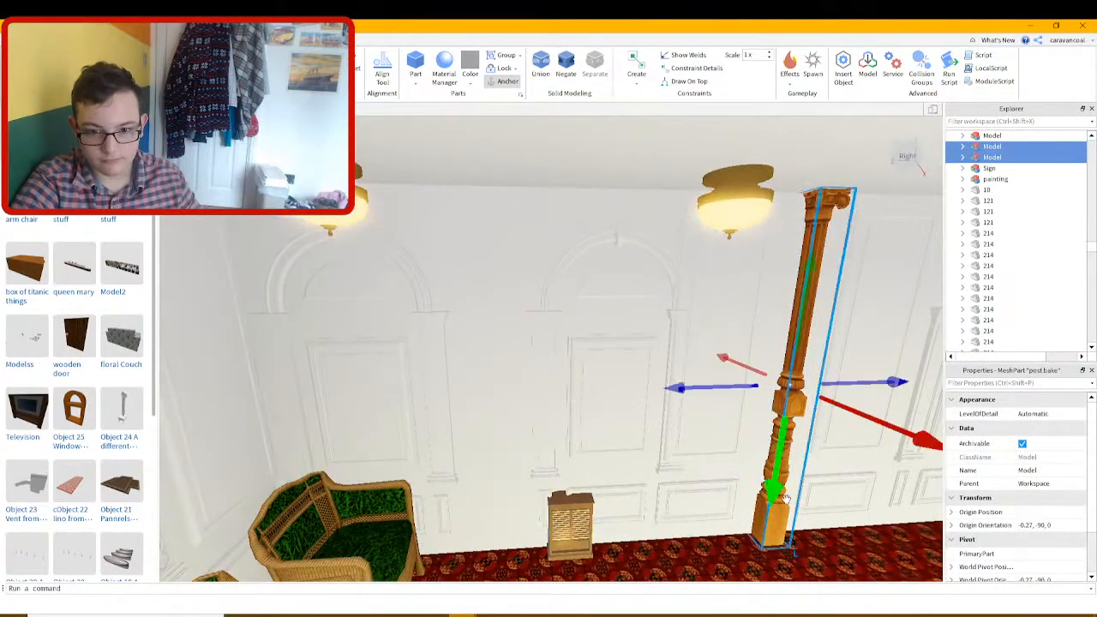
pyautogui.click(636, 399)
pyautogui.click(604, 323)
pyautogui.click(657, 320)
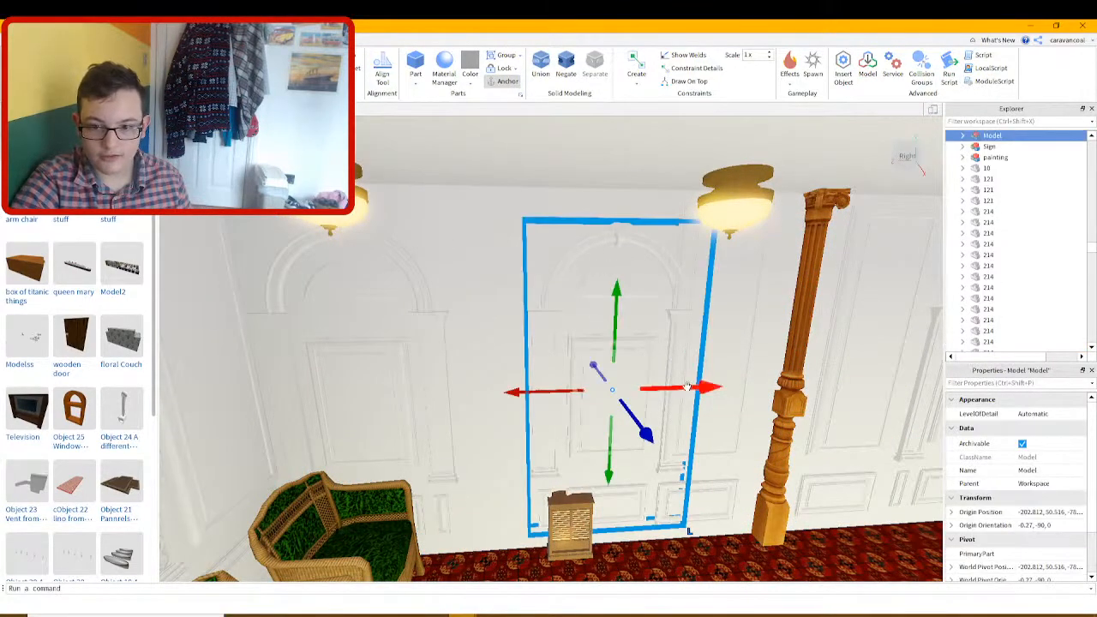
pyautogui.moveTo(687, 386); pyautogui.dragTo(637, 390)
pyautogui.press('d')
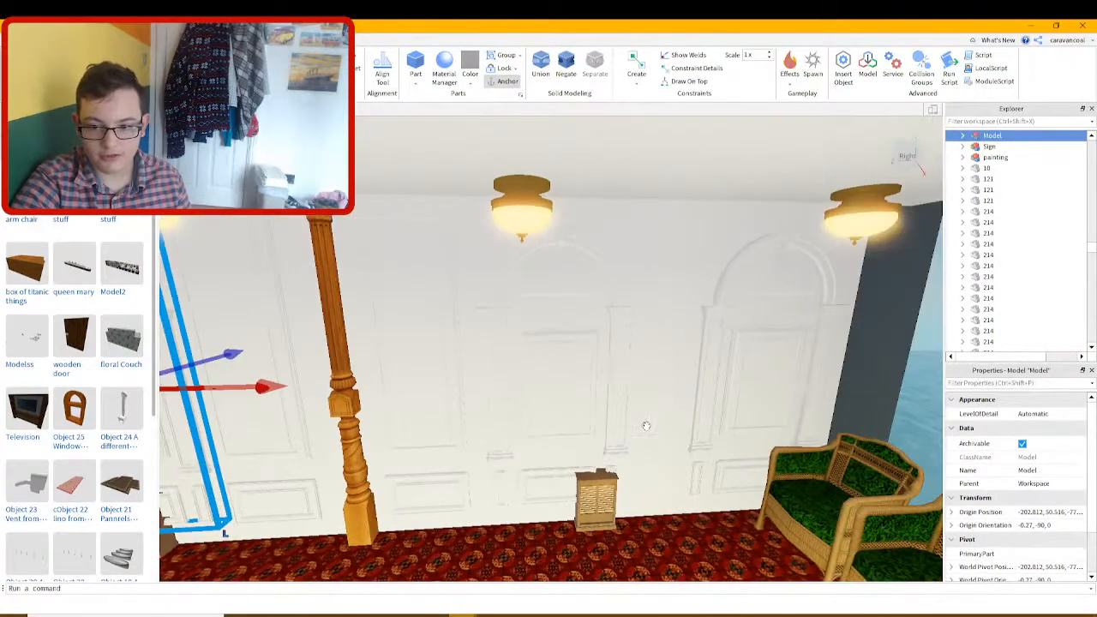
# Ungroup the original pair of arched panels and slide the one behind the vent toward its corner neighbour
pyautogui.click(606, 373)
pyautogui.hotkey('ctrl', 'u')
pyautogui.click(686, 533)
pyautogui.click(532, 341)
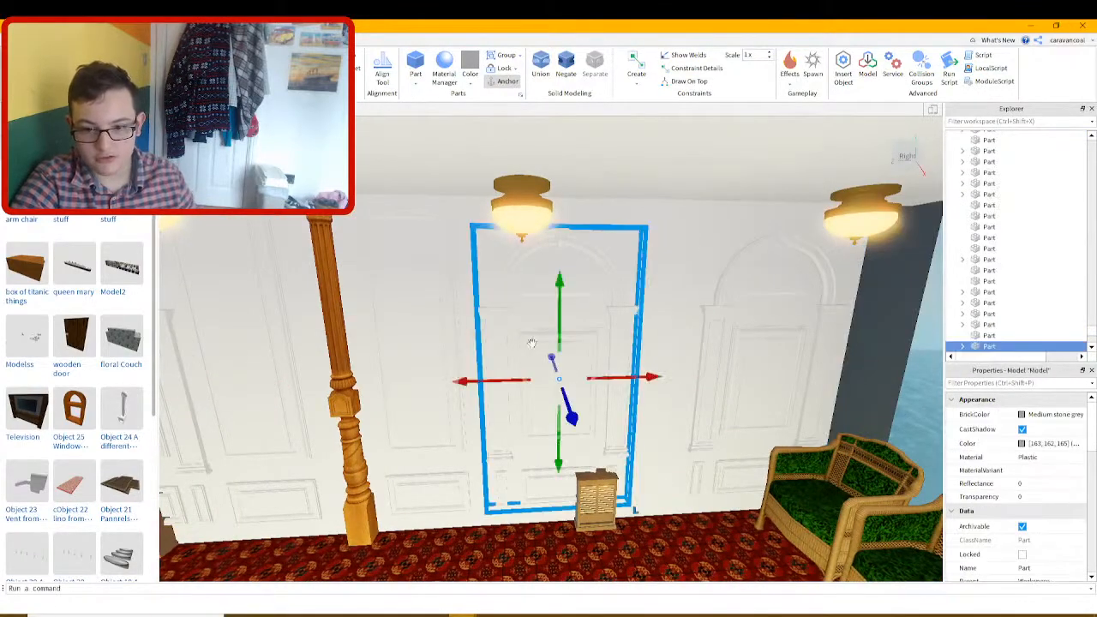
pyautogui.moveTo(627, 376); pyautogui.dragTo(683, 372)
# Pull the two slatted floor vents forward so they stand clear of the end wall's panelling
pyautogui.press('a')
pyautogui.click(541, 382)
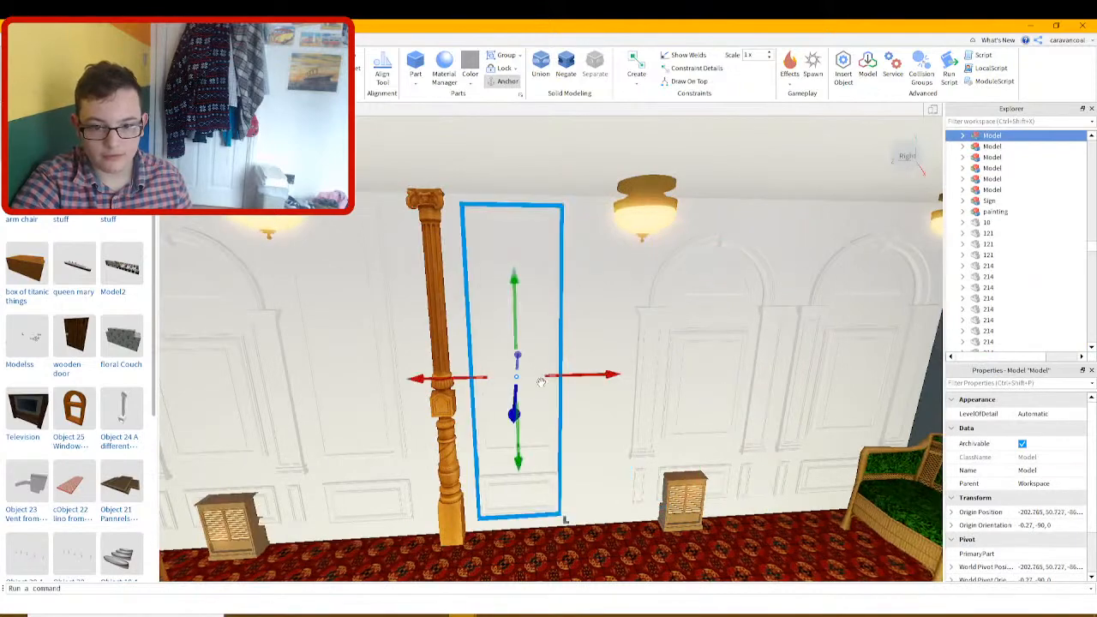
pyautogui.click(456, 437)
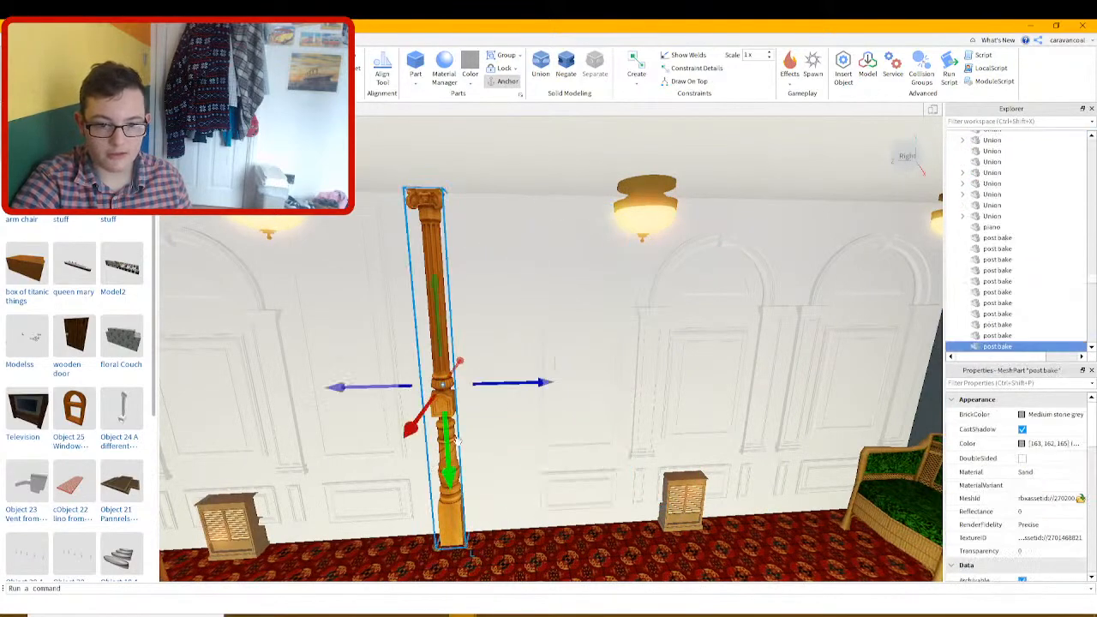
pyautogui.click(683, 492)
pyautogui.press('f')
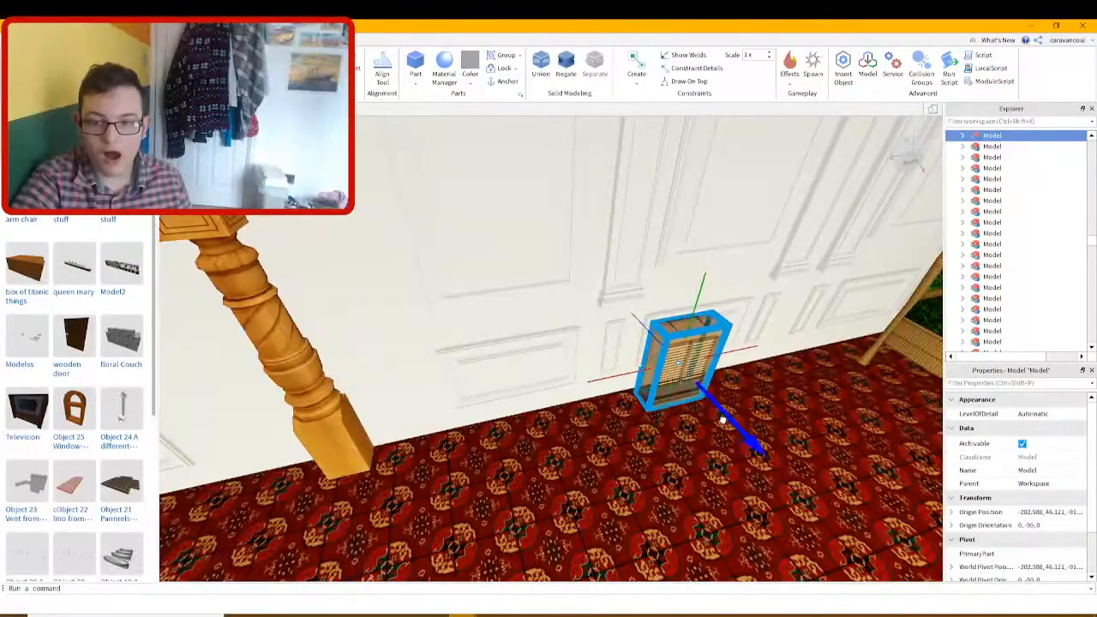
pyautogui.click(670, 257)
pyautogui.click(675, 388)
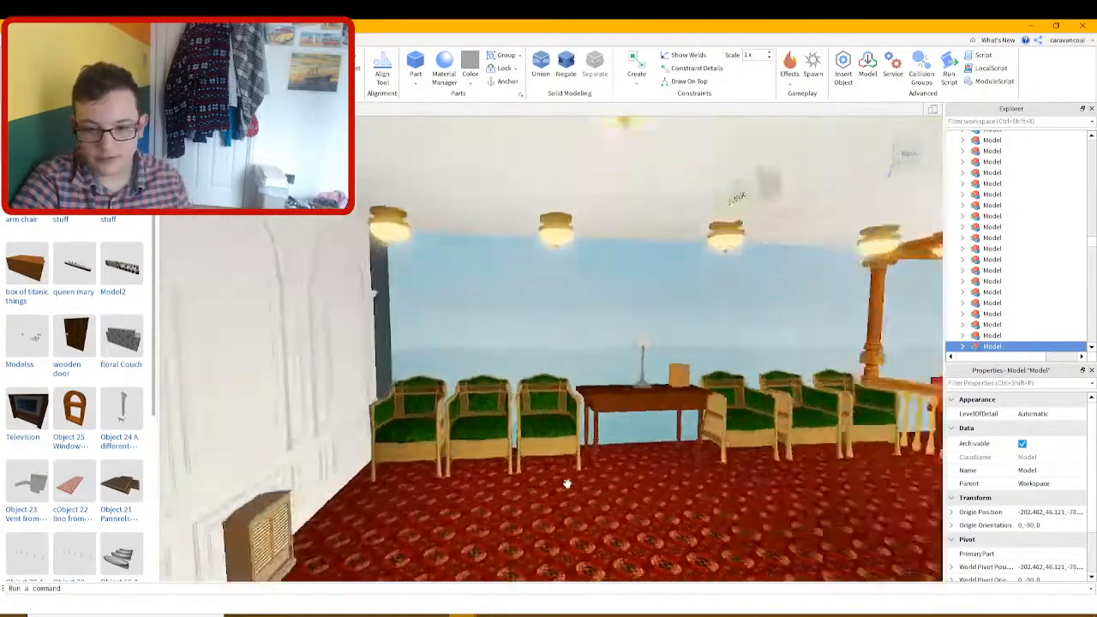
# Duplicate the two green wicker chairs and place the copies on the wall side of the writing tables
pyautogui.click(570, 463)
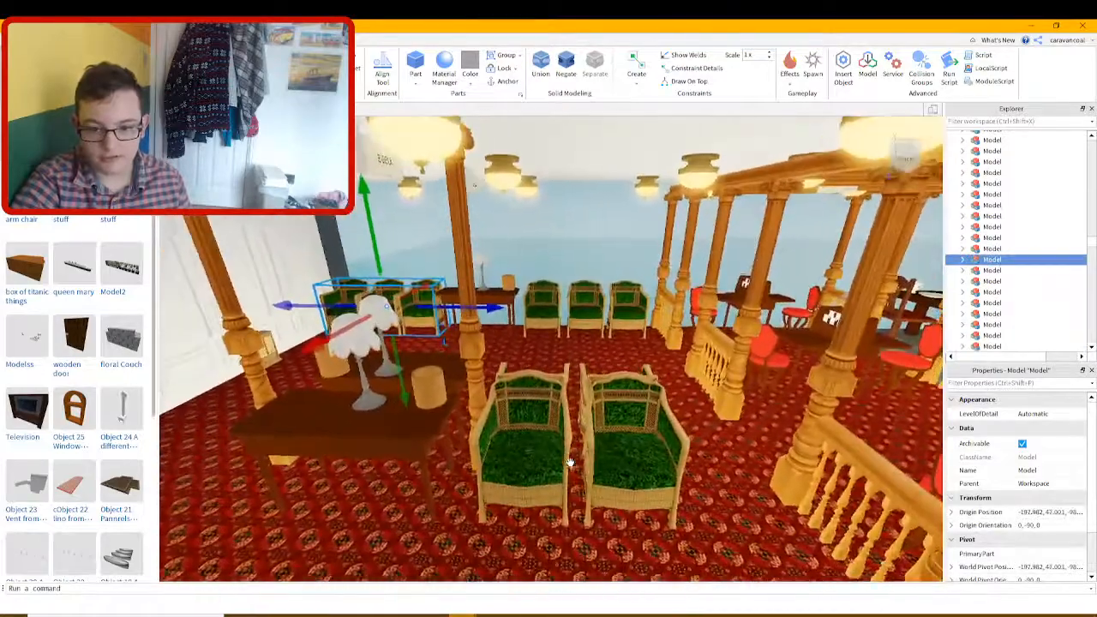
pyautogui.click(592, 410)
pyautogui.hotkey('ctrl', 'd')
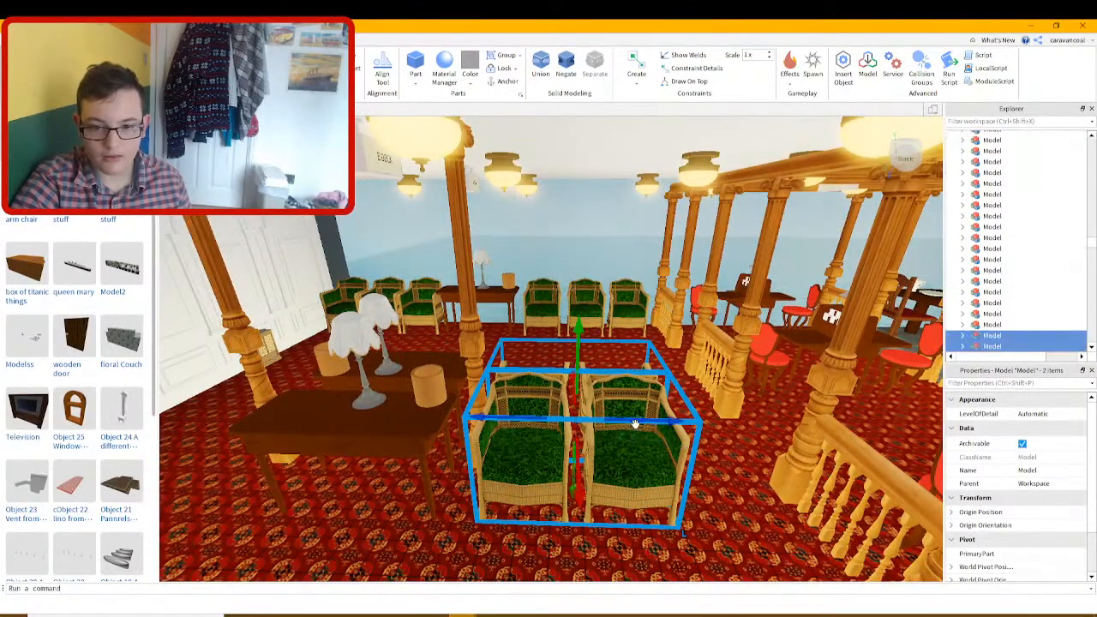
pyautogui.press('a')
pyautogui.moveTo(636, 424); pyautogui.dragTo(507, 466)
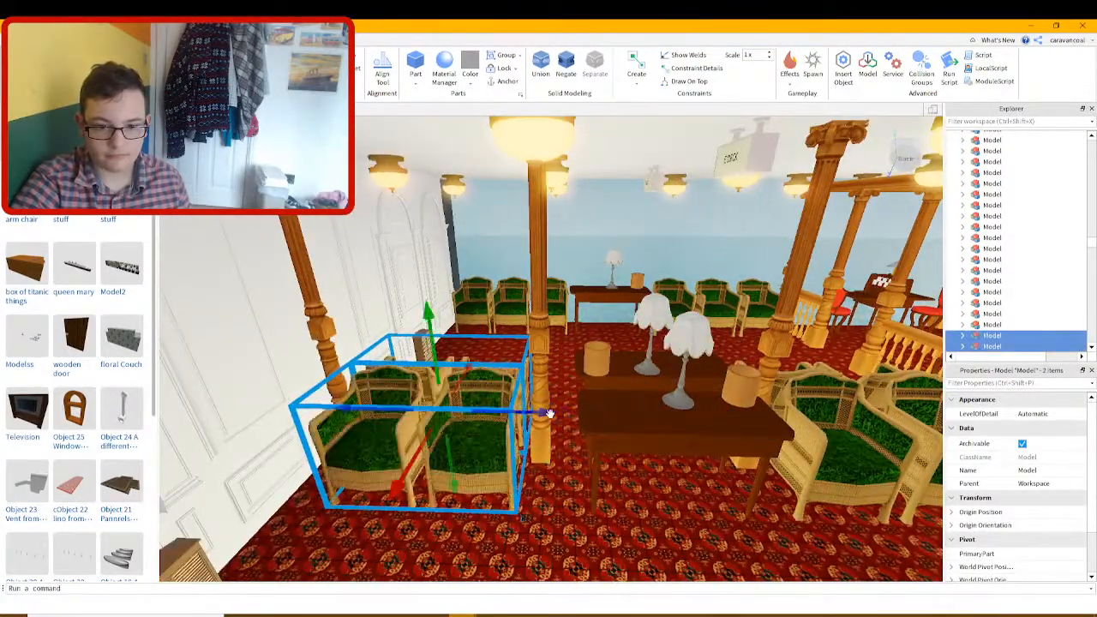
pyautogui.press('w')
pyautogui.moveTo(655, 386); pyautogui.dragTo(683, 421, button='right')
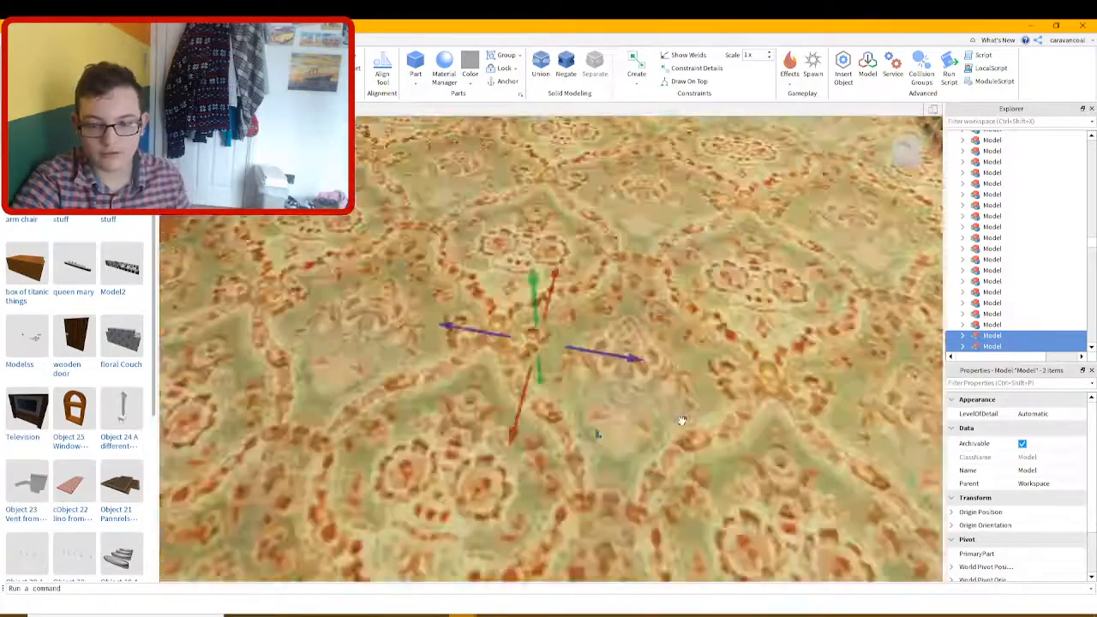
pyautogui.press('s')
# Select the front writing table together with the lamp and cylindrical pots standing on the tables
pyautogui.click(637, 482)
pyautogui.click(588, 392)
pyautogui.press('d')
pyautogui.moveTo(588, 391); pyautogui.dragTo(566, 385, button='right')
pyautogui.click(569, 390)
pyautogui.press('d')
pyautogui.press('w')
pyautogui.click(558, 375)
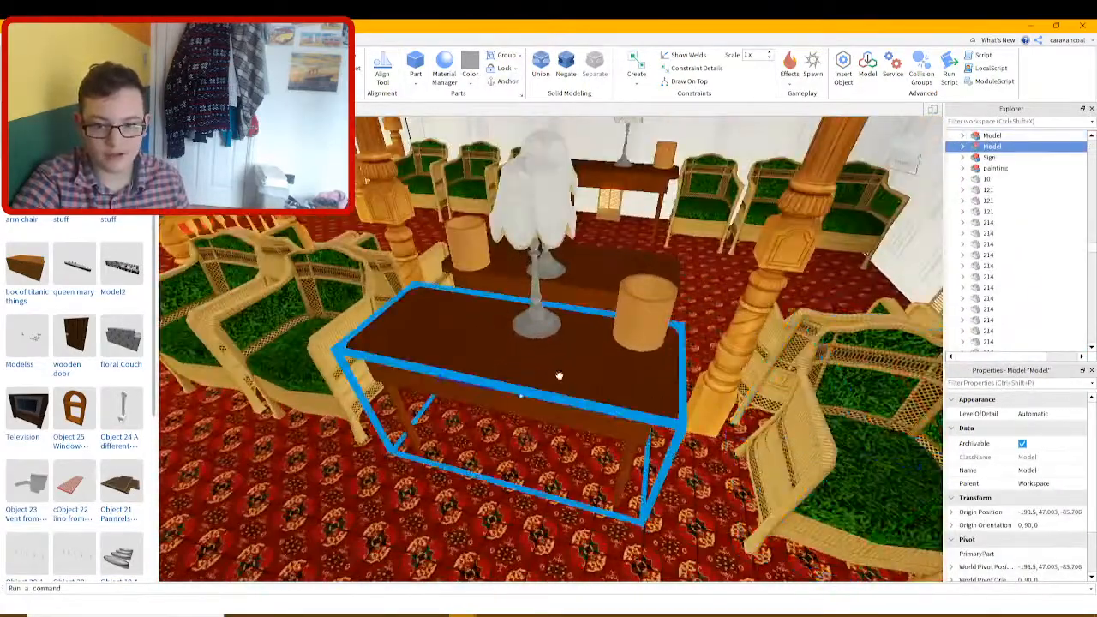
pyautogui.keyDown('ctrl'); pyautogui.click(540, 319); pyautogui.keyUp('ctrl')
pyautogui.keyDown('ctrl'); pyautogui.click(656, 299); pyautogui.keyUp('ctrl')
pyautogui.press('w')
pyautogui.moveTo(656, 299); pyautogui.dragTo(615, 450, button='right')
pyautogui.keyDown('ctrl'); pyautogui.click(563, 414); pyautogui.keyUp('ctrl')
pyautogui.press('s')
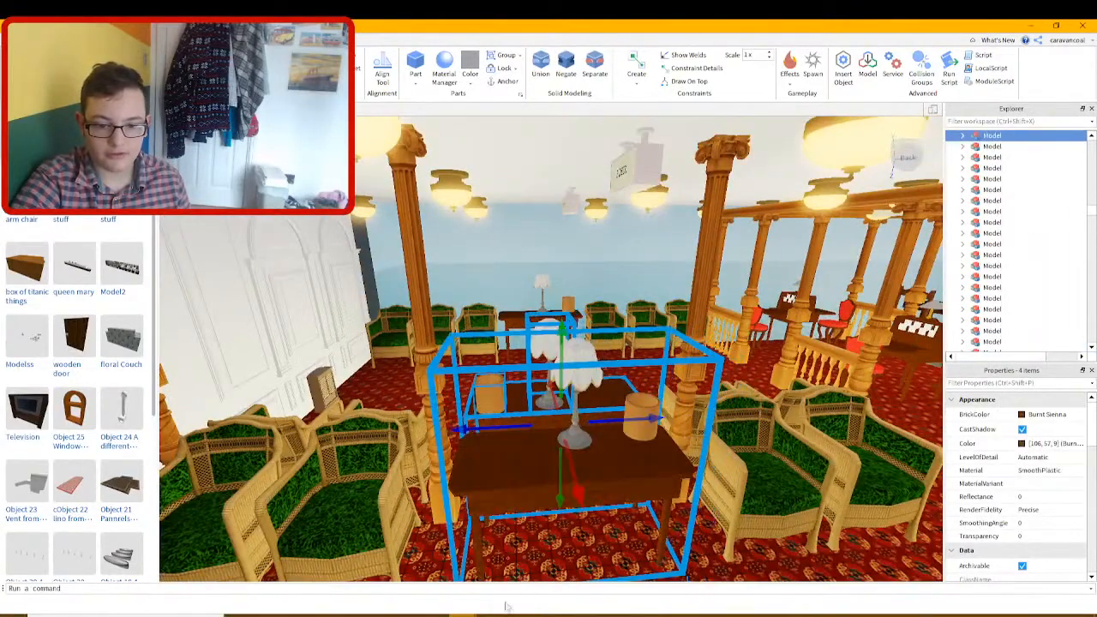
# Switch to the other saved place and select the gold frame of the octagonal ceiling lamp
pyautogui.click(505, 615)
pyautogui.click(531, 581)
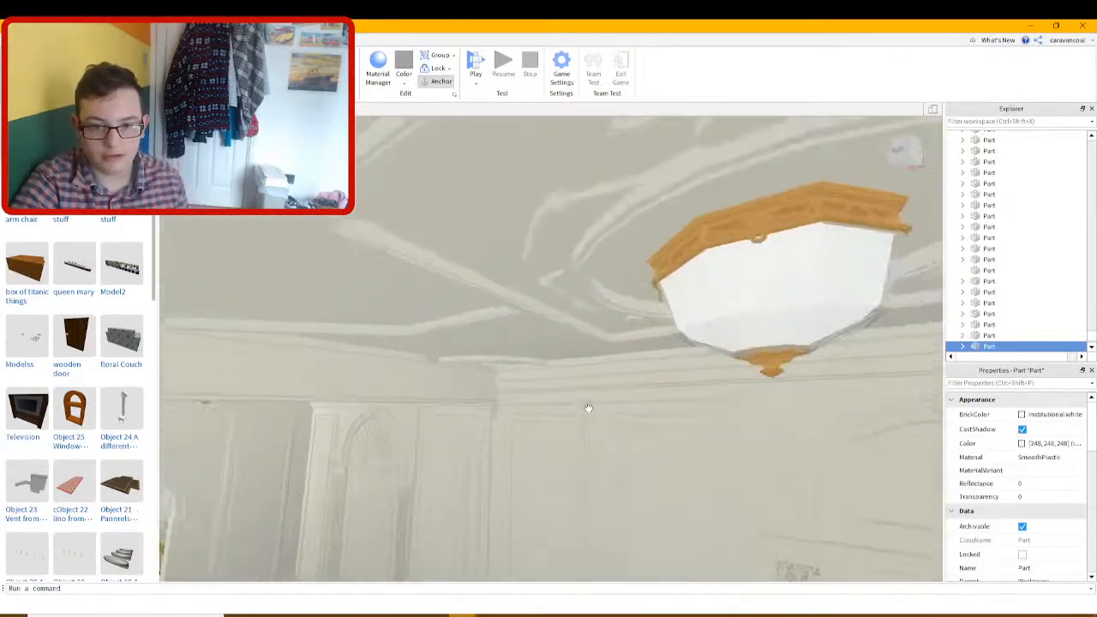
pyautogui.moveTo(588, 408); pyautogui.dragTo(595, 405, button='right')
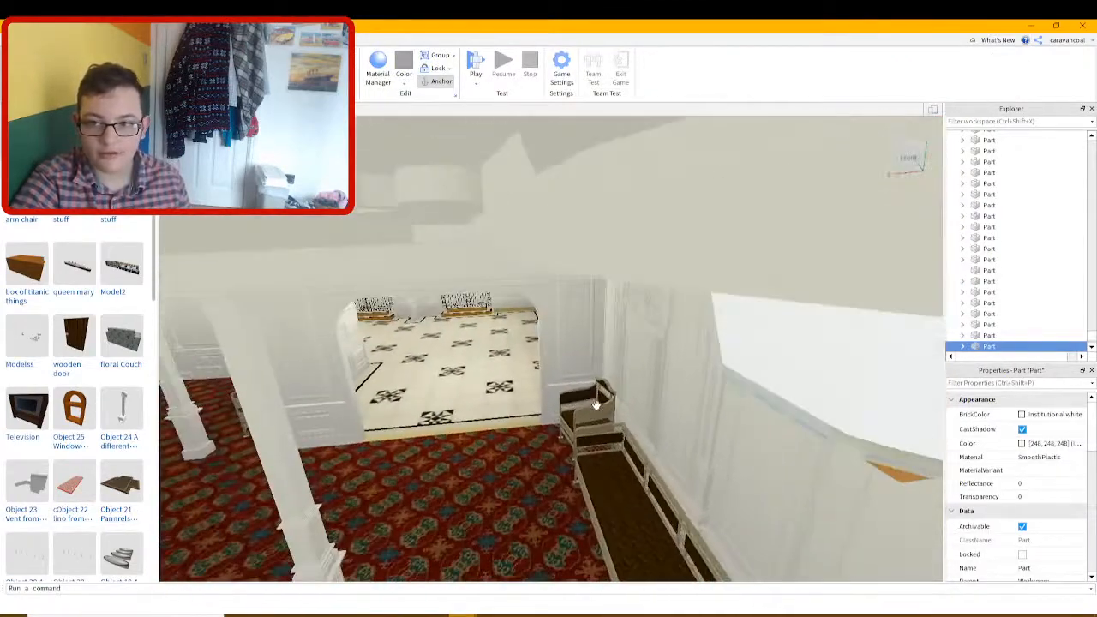
pyautogui.click(737, 189)
pyautogui.moveTo(501, 538); pyautogui.dragTo(501, 538, button='right')
# Try pasting the lamp's gold frame into the lounge place, then delete the pasted part
pyautogui.click(463, 616)
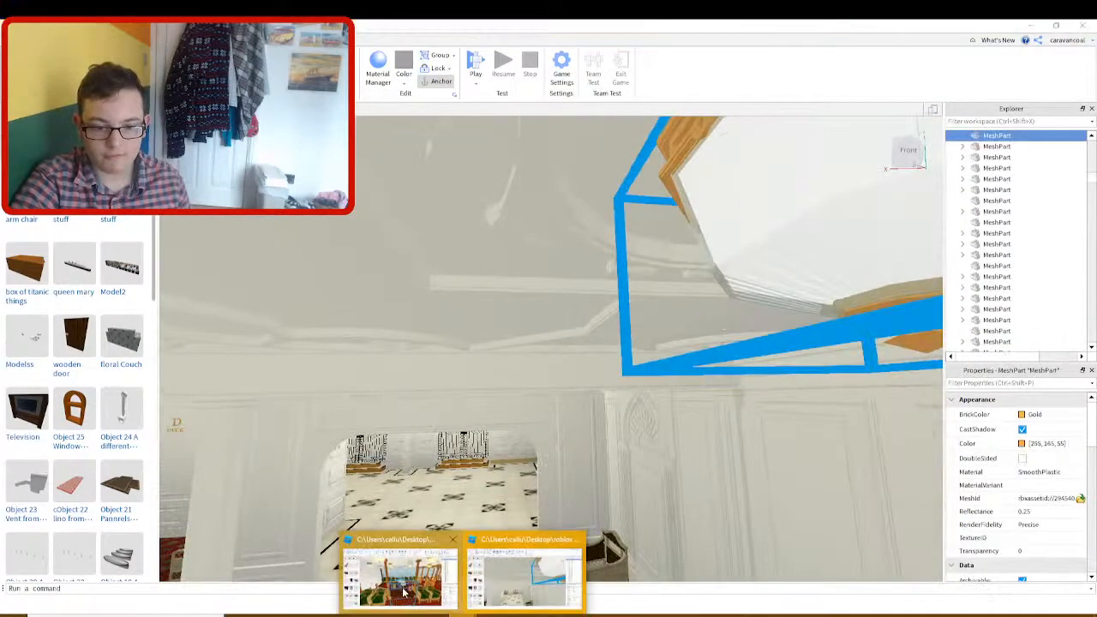
pyautogui.click(401, 580)
pyautogui.hotkey('ctrl', 'v')
pyautogui.press('f')
pyautogui.scroll(-8, 659, 369)
pyautogui.press('f')
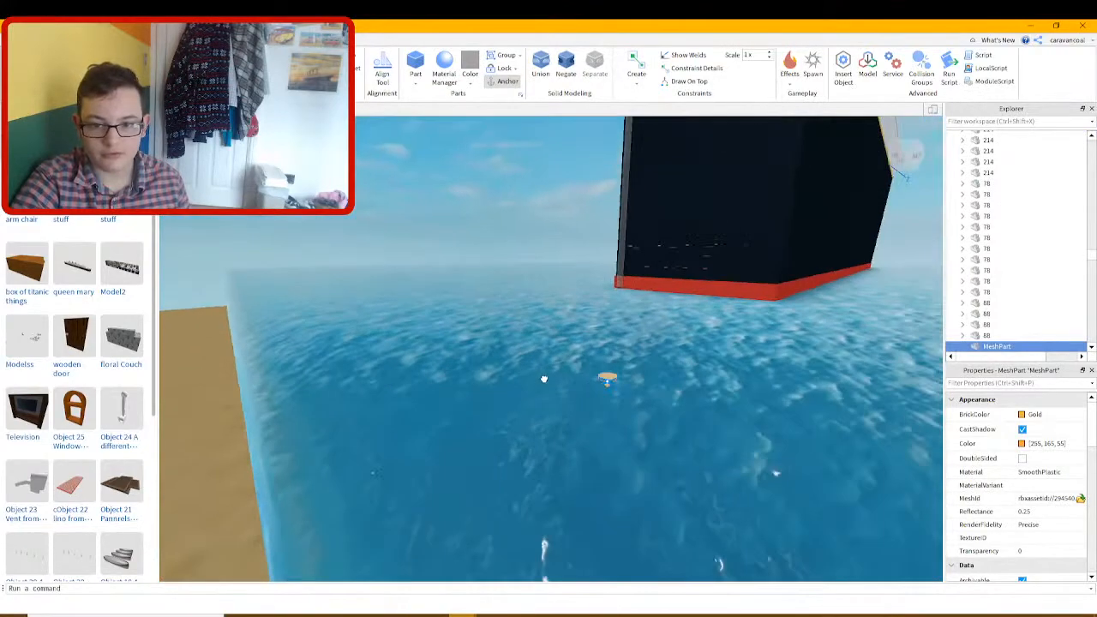
pyautogui.press('Delete')
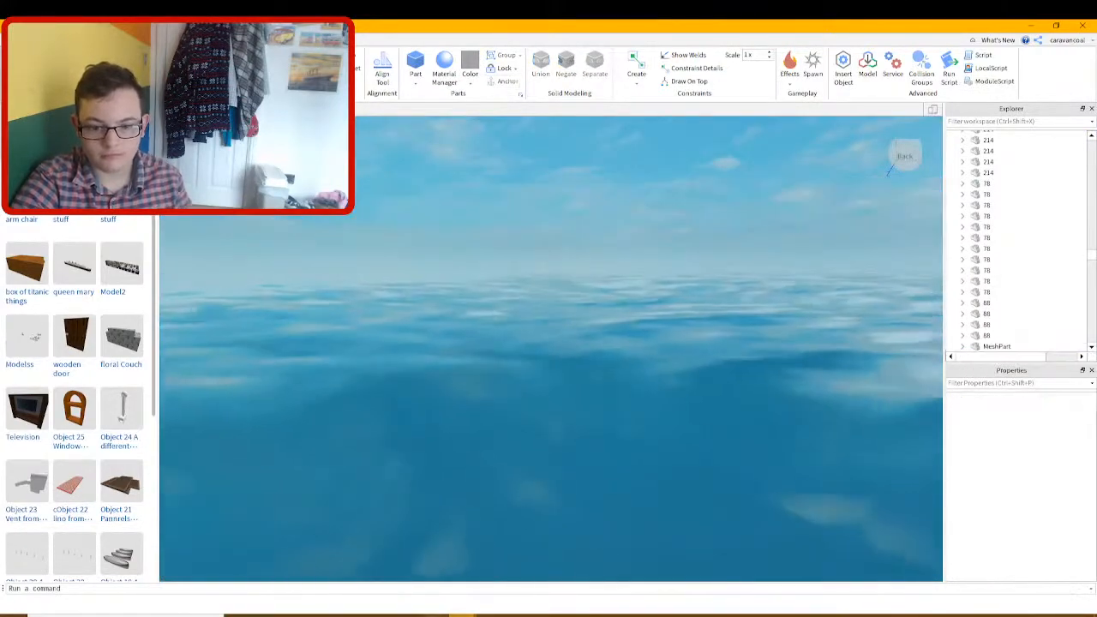
# Return to the other saved place and try to select the parts of the octagonal ceiling lamp
pyautogui.click(463, 616)
pyautogui.click(523, 580)
pyautogui.moveTo(726, 313); pyautogui.dragTo(734, 309, button='right')
pyautogui.keyDown('ctrl'); pyautogui.click(606, 337); pyautogui.keyUp('ctrl')
pyautogui.press('f')
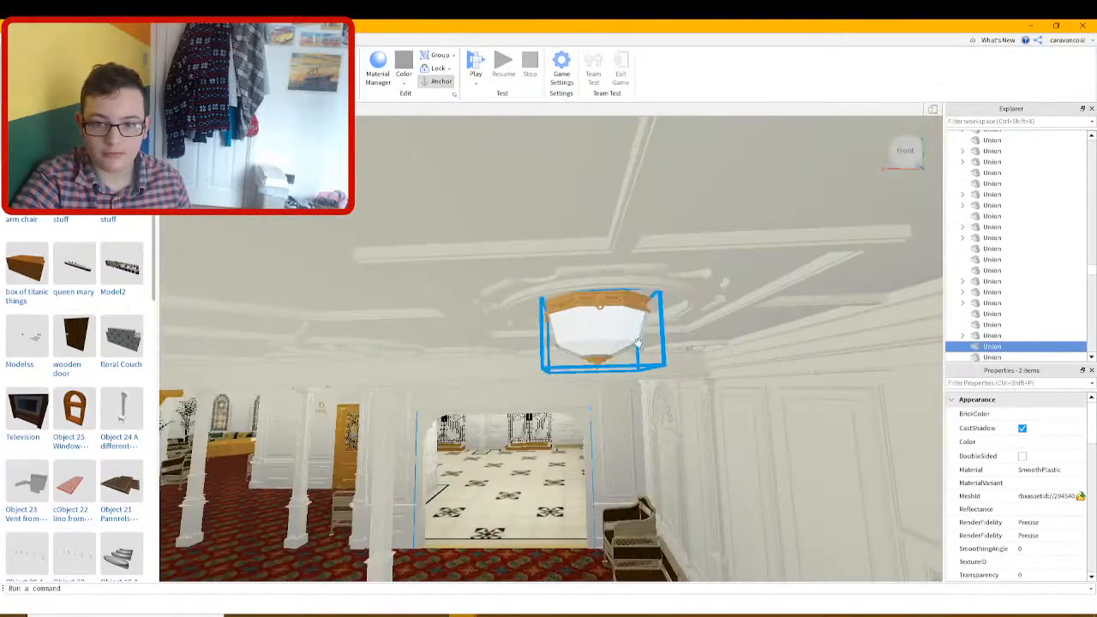
pyautogui.scroll(5, 581, 372)
pyautogui.scroll(-8, 582, 372)
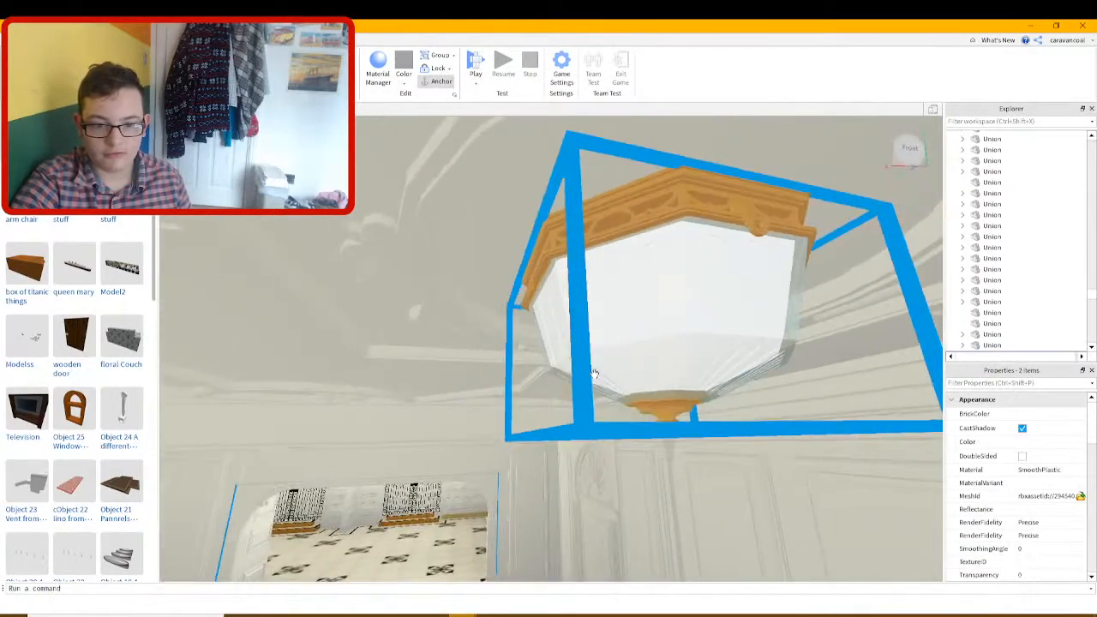
pyautogui.click(627, 398)
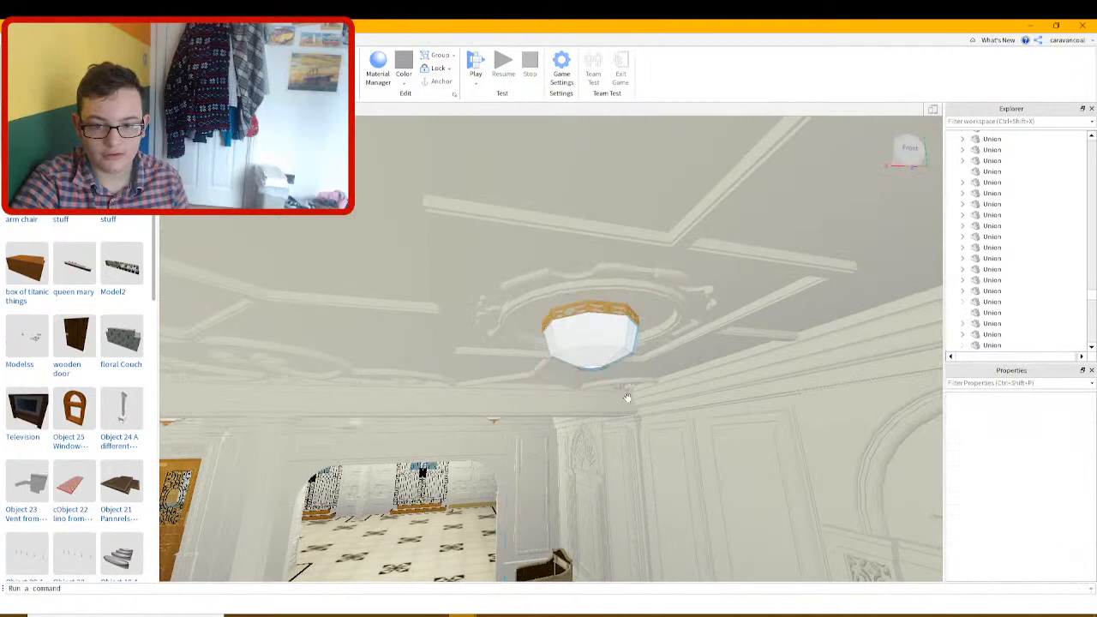
pyautogui.click(638, 343)
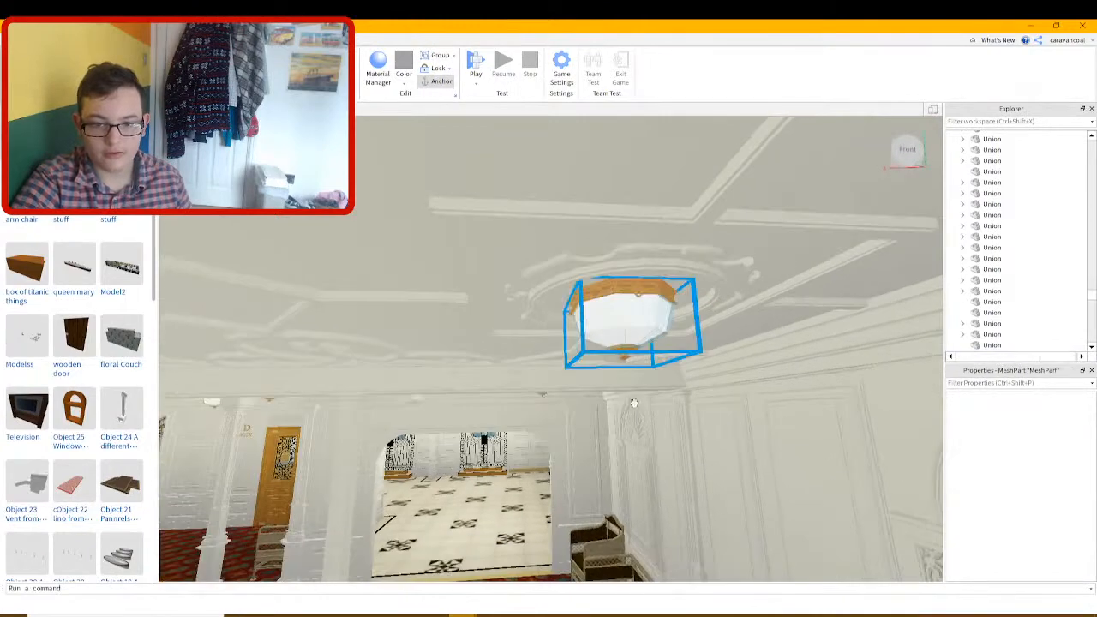
# Delete the moulded ceiling and the plain ceiling around the octagonal lamp to isolate it
pyautogui.moveTo(638, 392); pyautogui.dragTo(638, 391, button='right')
pyautogui.press('Delete')
pyautogui.click(647, 338)
pyautogui.press('Delete')
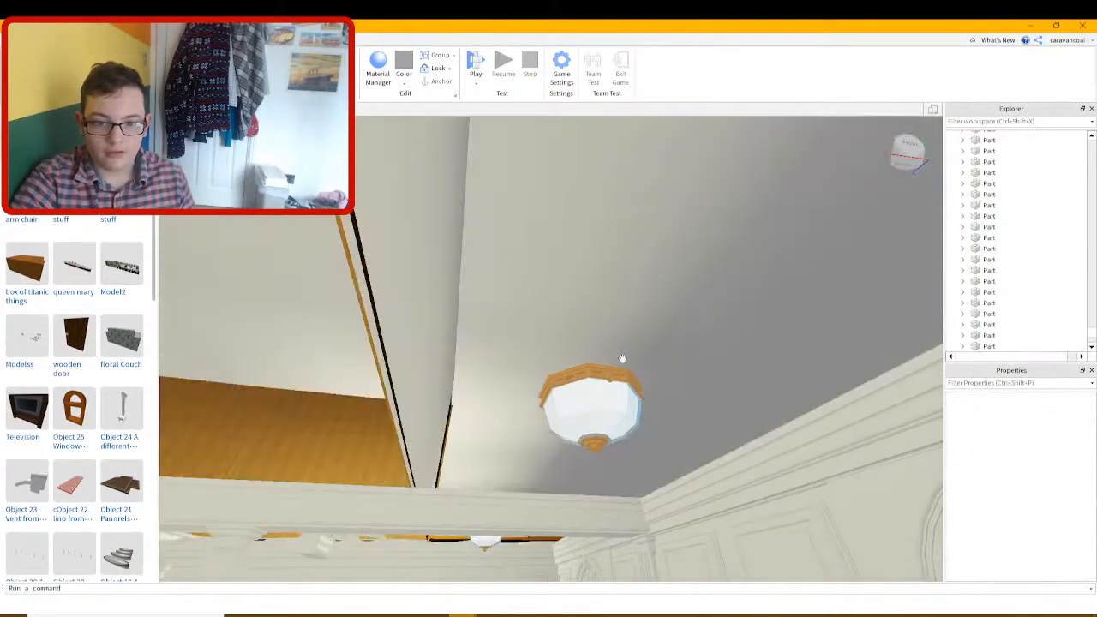
pyautogui.click(627, 323)
pyautogui.press('Delete')
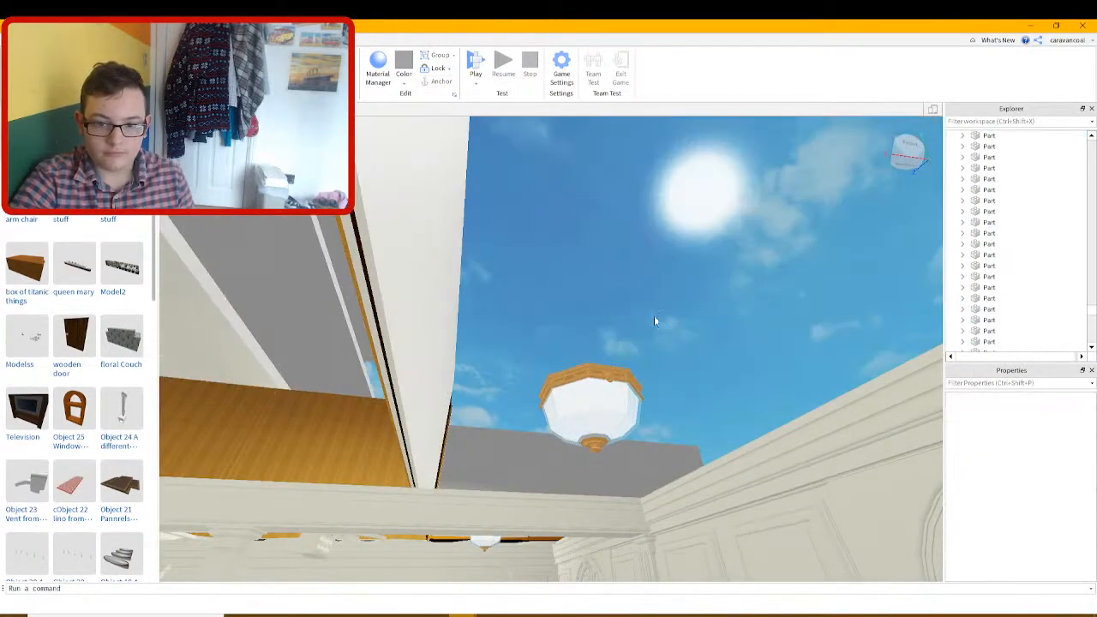
# Group the isolated octagonal ceiling lamp's parts into one model
pyautogui.click(558, 435)
pyautogui.hotkey('ctrl', 'g')
pyautogui.press('f')
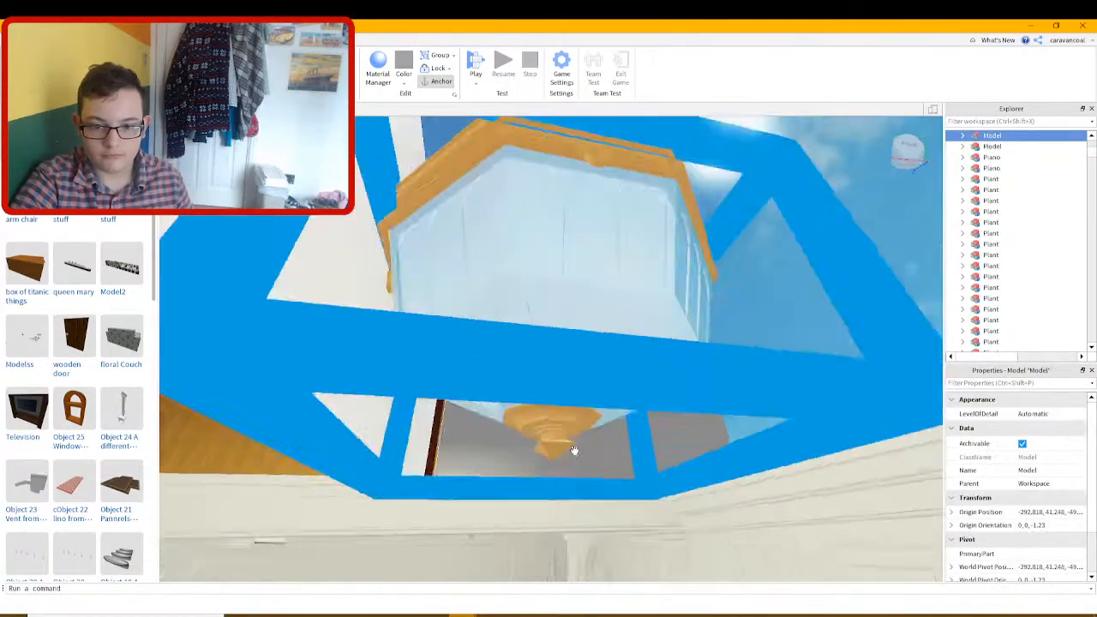
pyautogui.moveTo(573, 451); pyautogui.dragTo(574, 451, button='right')
pyautogui.click(509, 513)
# Bring the grouped octagonal lamp into the lounge place and move it up to the beamed dining saloon ceiling
pyautogui.moveTo(462, 612)
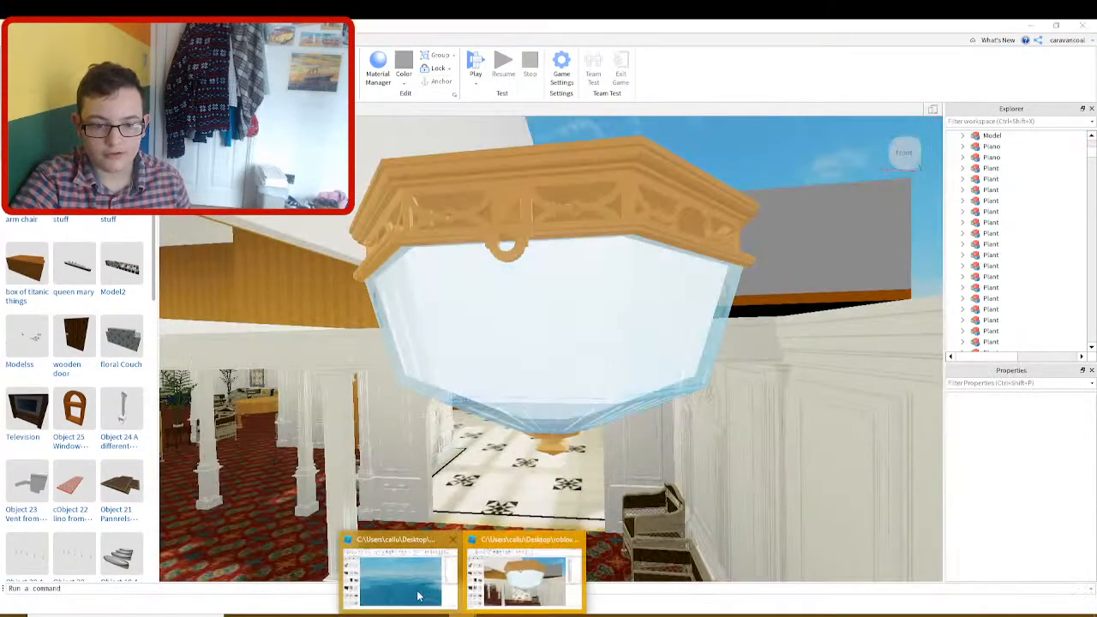
pyautogui.click(401, 561)
pyautogui.press('f')
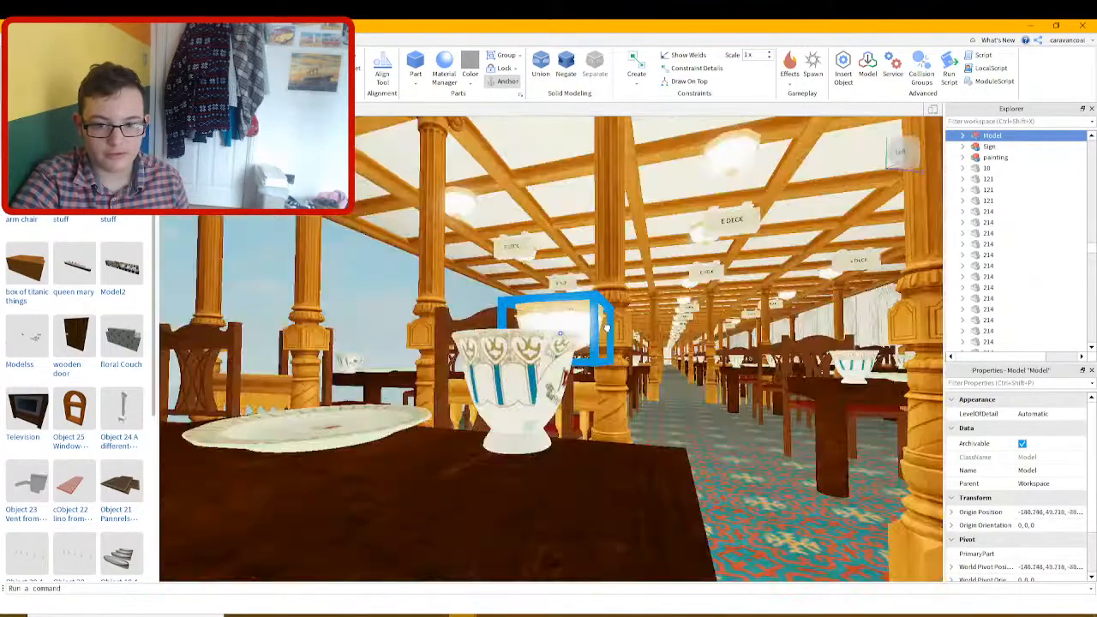
pyautogui.moveTo(607, 327); pyautogui.dragTo(607, 327, button='right')
pyautogui.moveTo(607, 328); pyautogui.dragTo(606, 327)
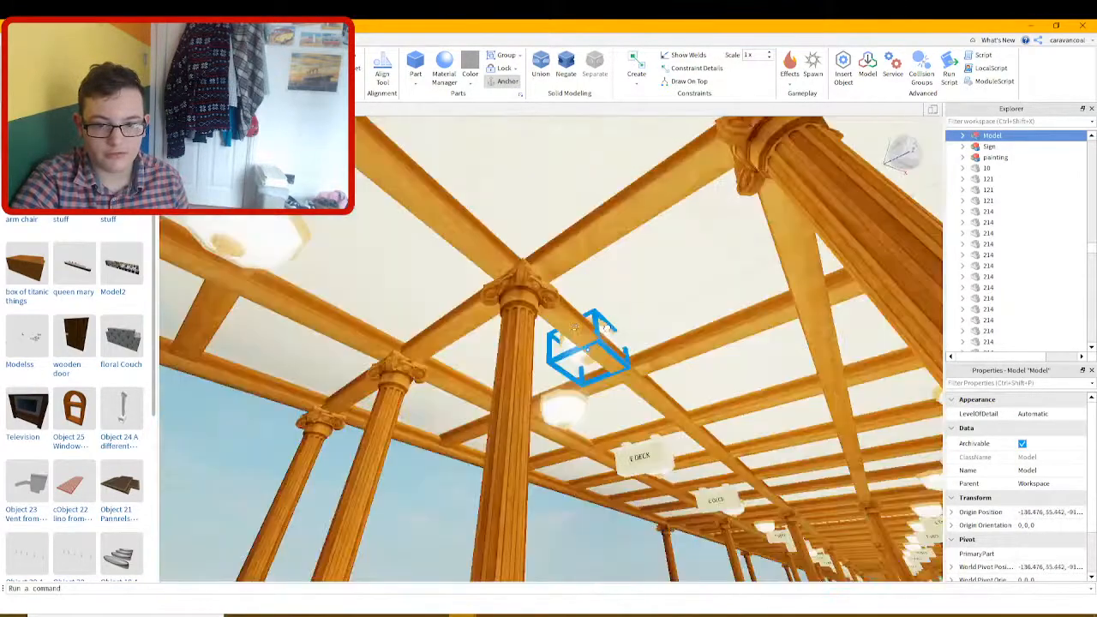
pyautogui.moveTo(607, 327); pyautogui.dragTo(607, 328, button='right')
pyautogui.moveTo(607, 327); pyautogui.dragTo(691, 372)
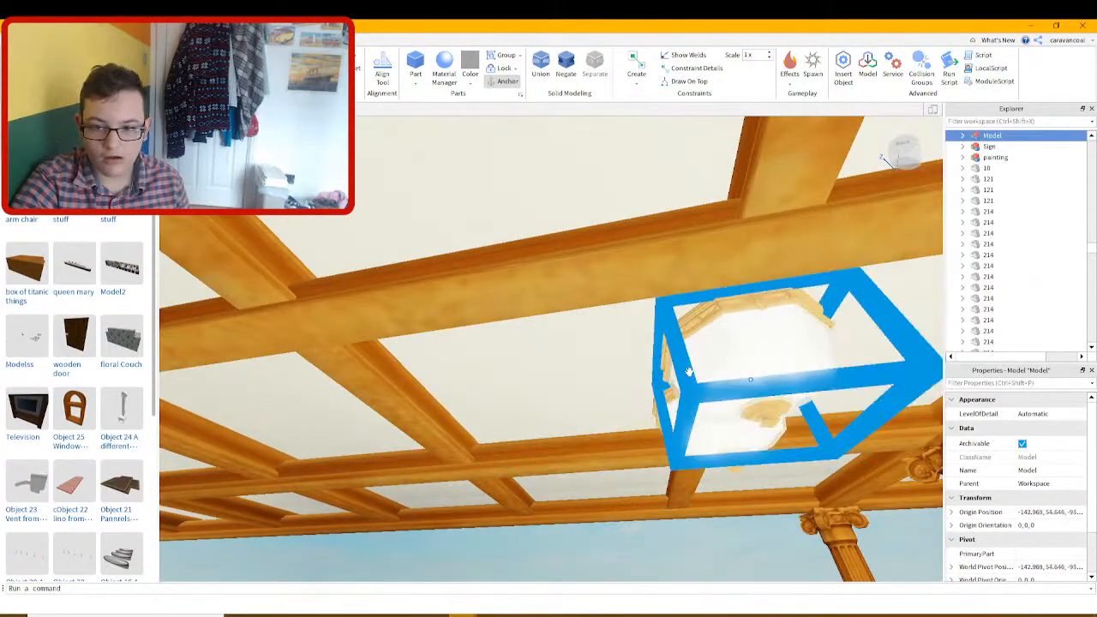
# Try repositioning the pasted octagonal lamp under the ceiling beams, then delete it
pyautogui.moveTo(696, 372); pyautogui.dragTo(681, 385, button='right')
pyautogui.click(680, 384)
pyautogui.moveTo(591, 372); pyautogui.dragTo(608, 382, button='right')
pyautogui.moveTo(679, 399); pyautogui.dragTo(701, 255)
pyautogui.moveTo(700, 290); pyautogui.dragTo(673, 341, button='right')
pyautogui.press('Delete')
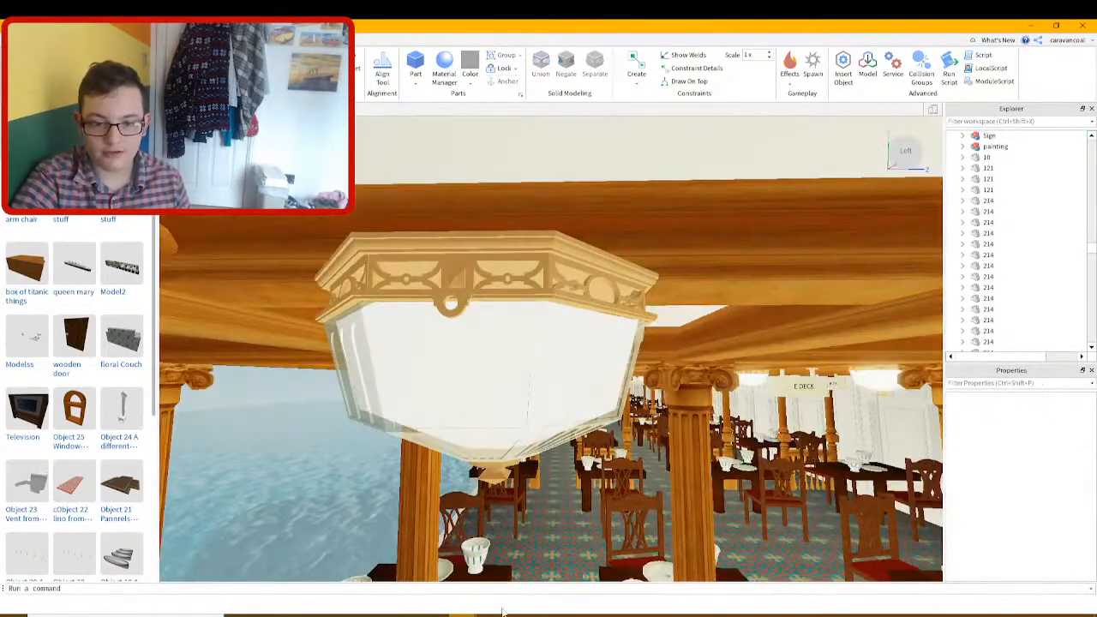
# Switch to the open reception place and examine its octagonal ceiling lamp, arched stained-glass windows and wall panelling
pyautogui.click(503, 616)
pyautogui.click(520, 578)
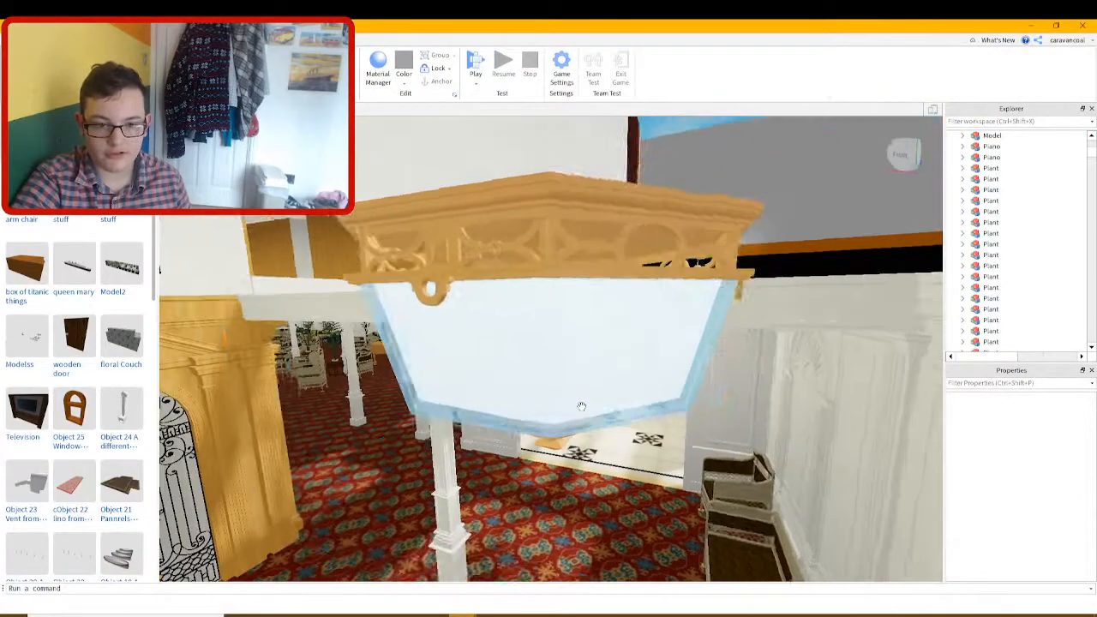
pyautogui.click(581, 406)
pyautogui.click(580, 406)
pyautogui.moveTo(581, 407); pyautogui.dragTo(580, 406, button='right')
pyautogui.click(580, 407)
pyautogui.click(581, 406)
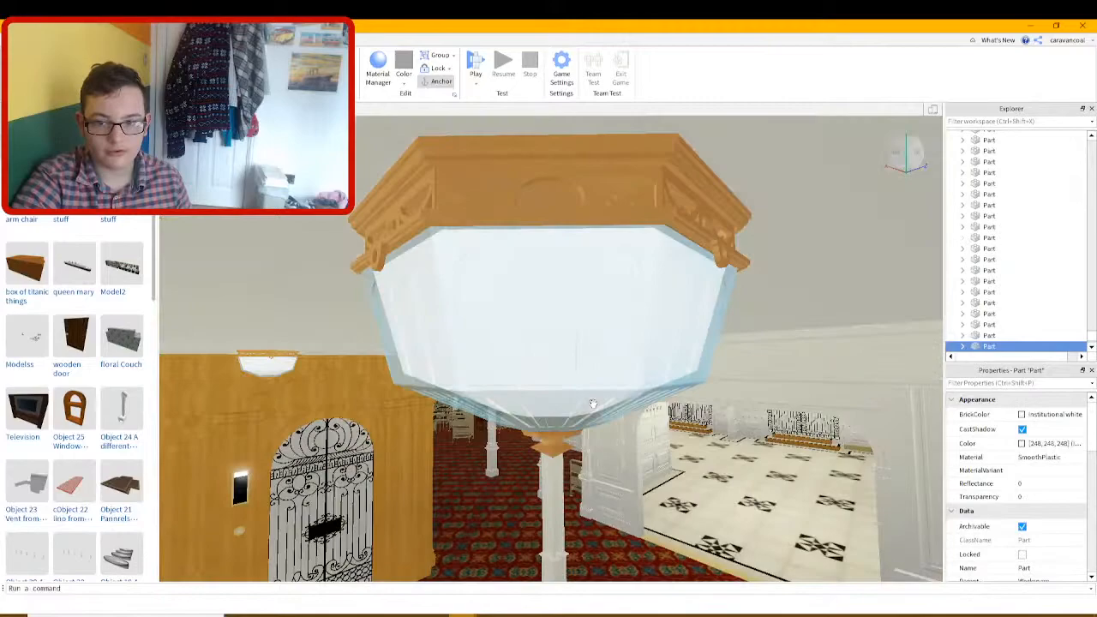
pyautogui.click(592, 404)
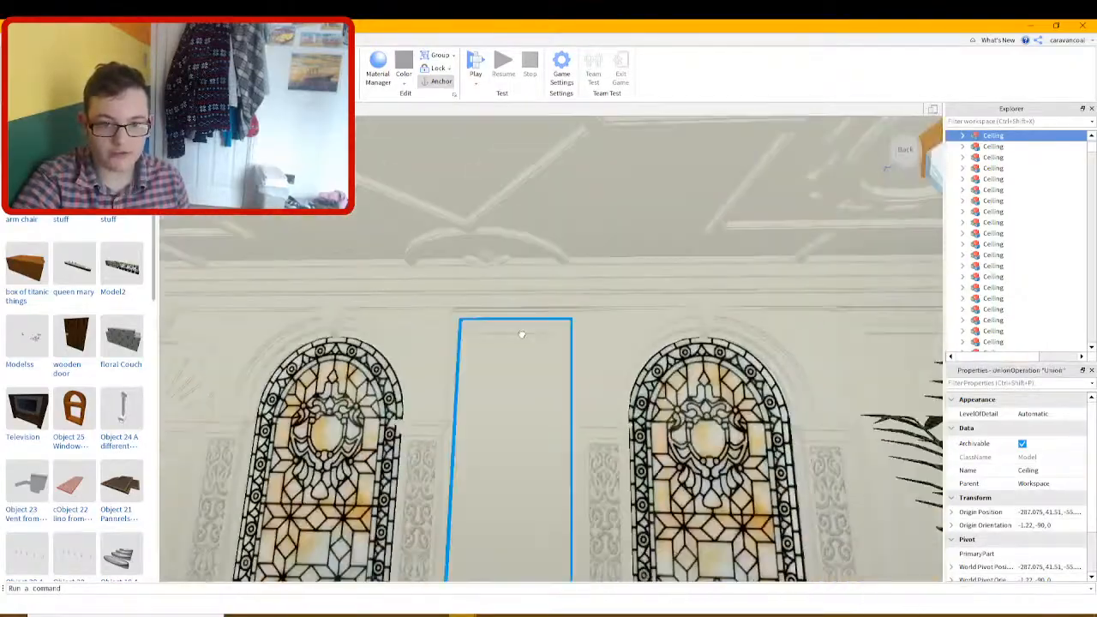
pyautogui.click(521, 334)
pyautogui.scroll(3, 514, 371)
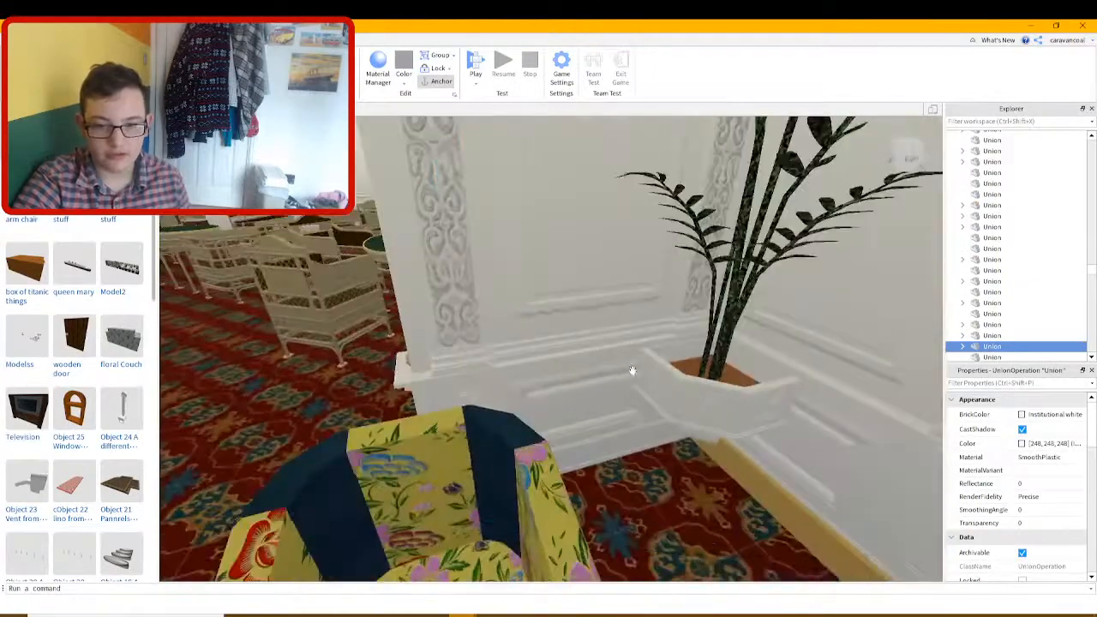
pyautogui.click(684, 363)
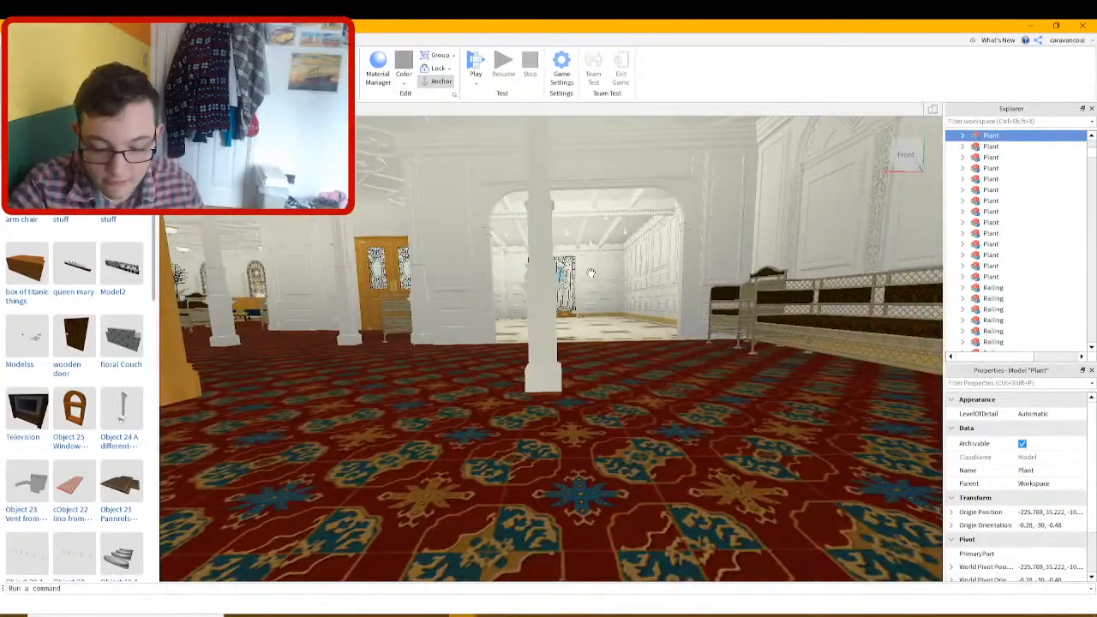
# Examine the reception room's D Deck entrance, ceiling lamps and ornamental black iron railings
pyautogui.moveTo(612, 319); pyautogui.dragTo(612, 319, button='right')
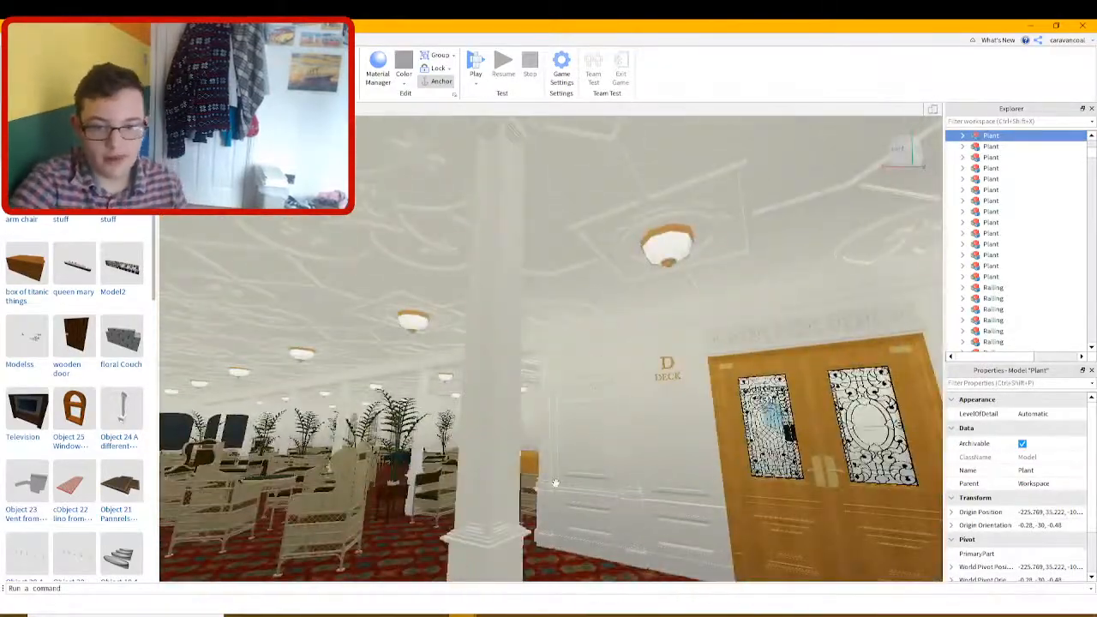
pyautogui.moveTo(537, 480); pyautogui.dragTo(536, 480, button='right')
pyautogui.press('w')
pyautogui.moveTo(529, 440); pyautogui.dragTo(528, 440, button='right')
pyautogui.moveTo(565, 409)
pyautogui.mouseDown(button='right')
pyautogui.moveTo(588, 403)
pyautogui.moveTo(581, 409)
pyautogui.mouseUp(button='right')
pyautogui.press('w')
pyautogui.press('s')
pyautogui.press('w')
pyautogui.scroll(-5, 571, 302)
pyautogui.scroll(8, 571, 302)
pyautogui.moveTo(587, 330); pyautogui.dragTo(587, 332, button='right')
pyautogui.scroll(4, 587, 332)
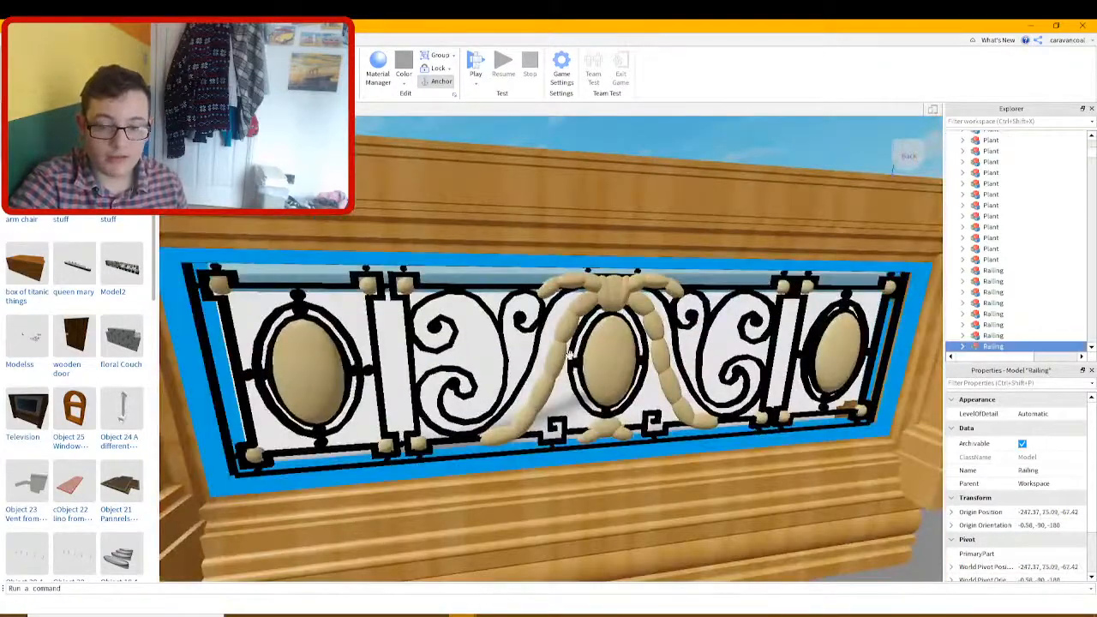
pyautogui.scroll(-5, 569, 355)
# Cancel closing the reception place and examine its railing and the wooden wall with three iron-gated doorways
pyautogui.click(1081, 25)
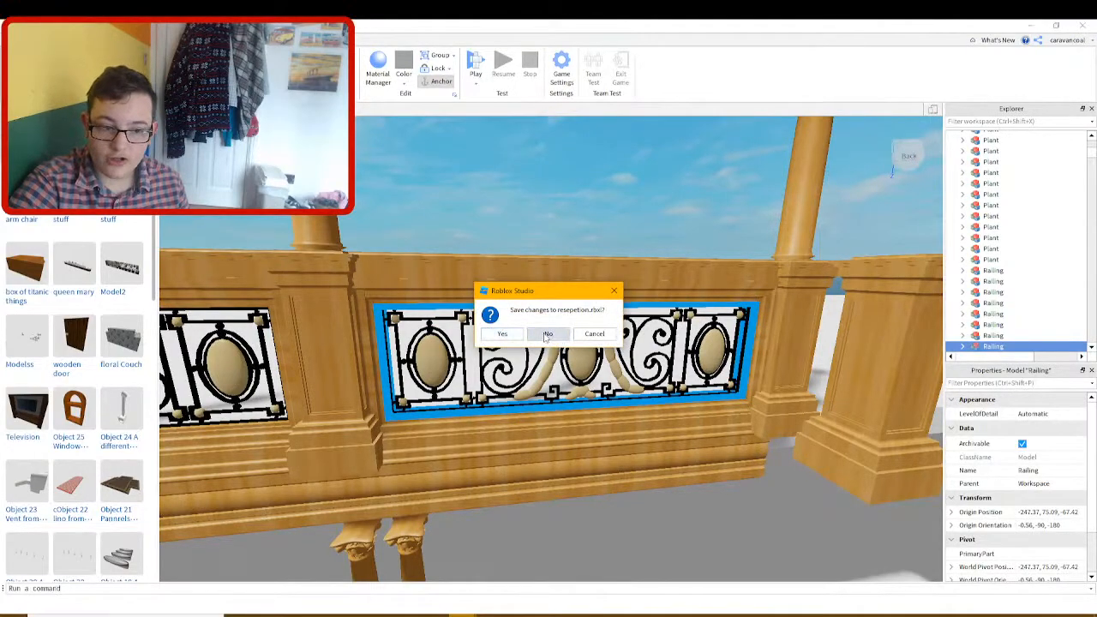
pyautogui.click(595, 333)
pyautogui.moveTo(584, 374); pyautogui.dragTo(540, 395, button='right')
pyautogui.scroll(8, 575, 380)
pyautogui.scroll(-4, 575, 382)
pyautogui.scroll(-4, 575, 380)
pyautogui.scroll(5, 575, 380)
pyautogui.scroll(-4, 576, 380)
pyautogui.scroll(4, 576, 379)
pyautogui.scroll(-5, 723, 306)
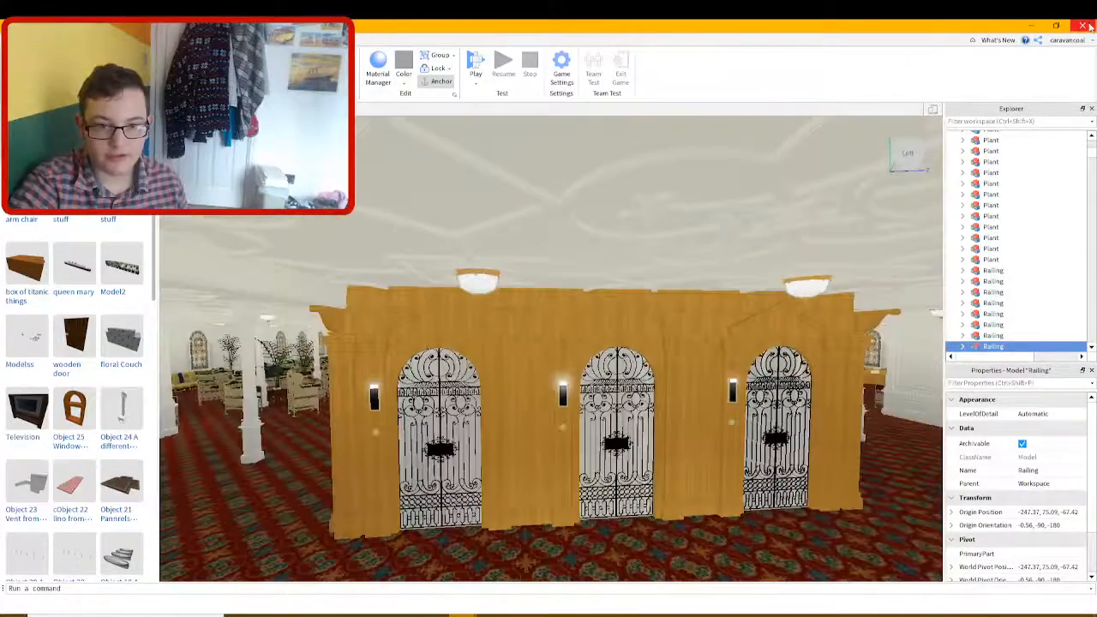
# Close resepetion.rbxl without saving and return to the ship place with the dining saloon
pyautogui.click(1084, 26)
pyautogui.click(549, 334)
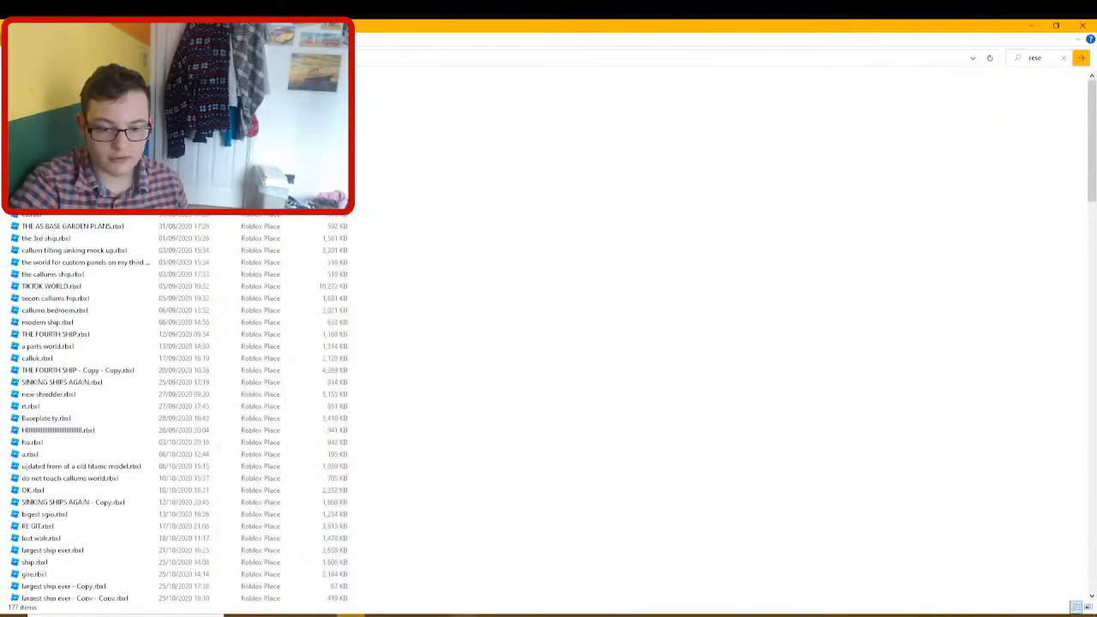
pyautogui.click(463, 614)
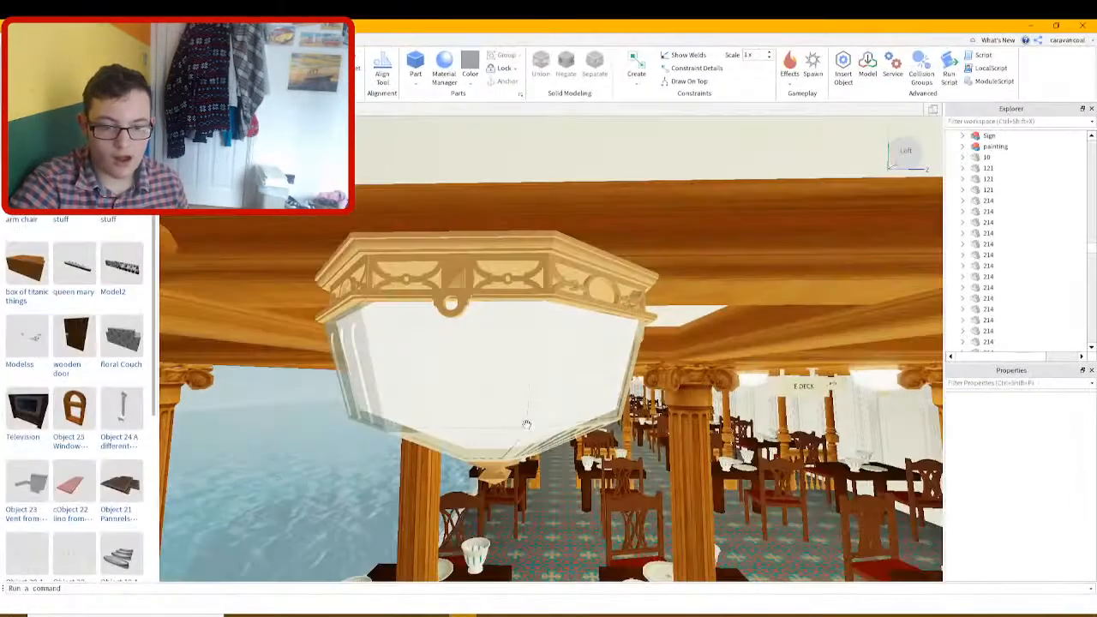
# Look over the lounge's writing desks, lamps and green wicker seating, and start a Run simulation
pyautogui.scroll(-10, 527, 425)
pyautogui.scroll(10, 630, 371)
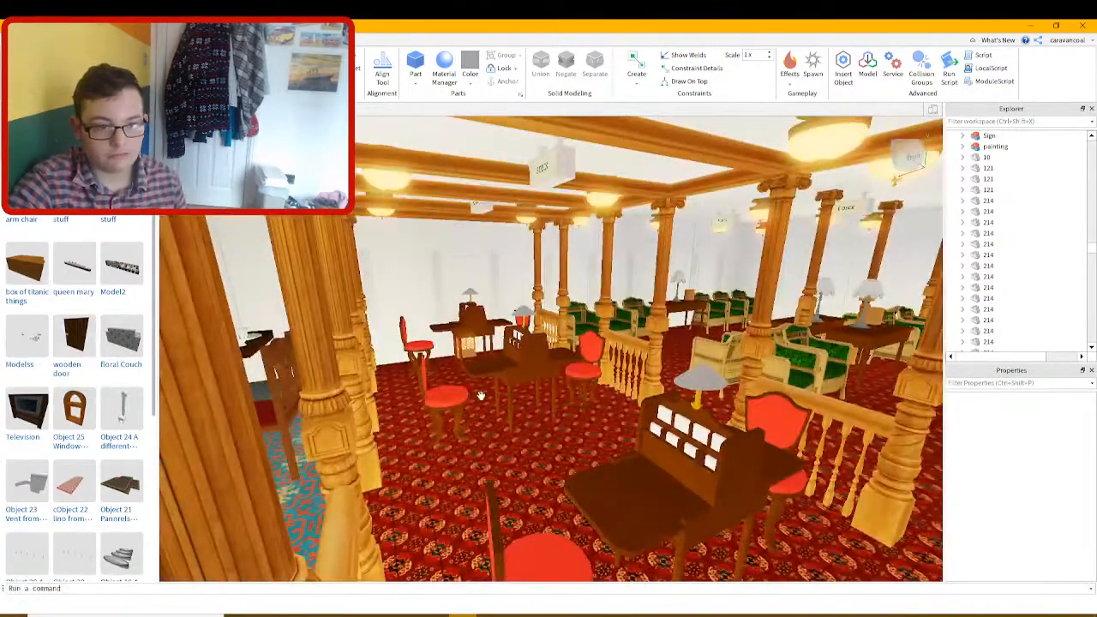
pyautogui.moveTo(481, 396); pyautogui.dragTo(600, 396, button='right')
pyautogui.press('w')
pyautogui.press('s')
pyautogui.moveTo(465, 465); pyautogui.dragTo(171, 471, button='right')
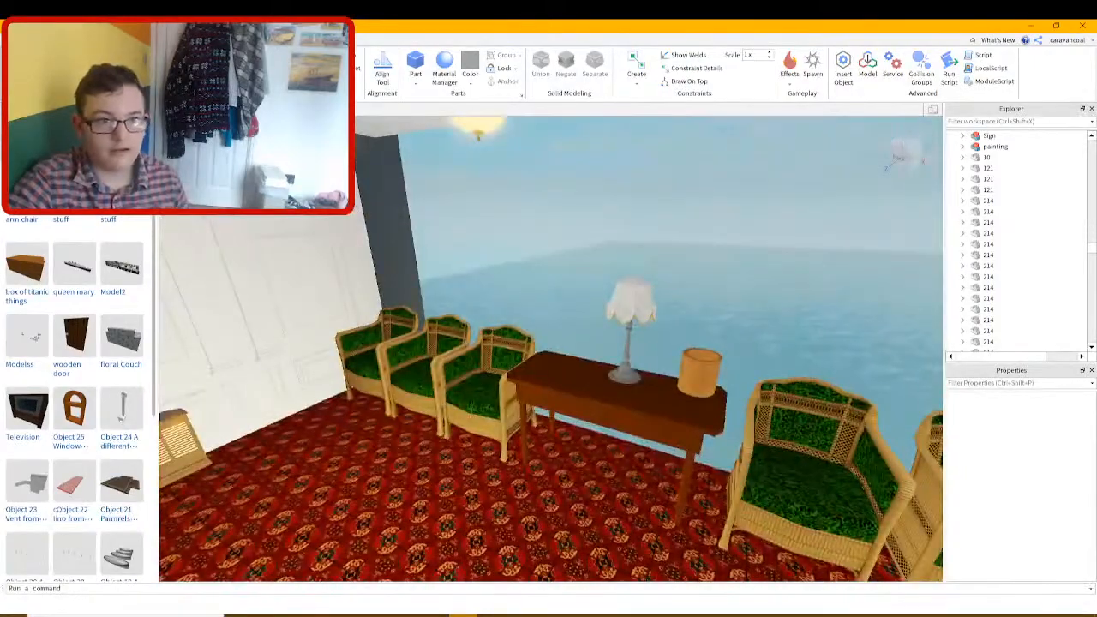
pyautogui.click(54, 39)
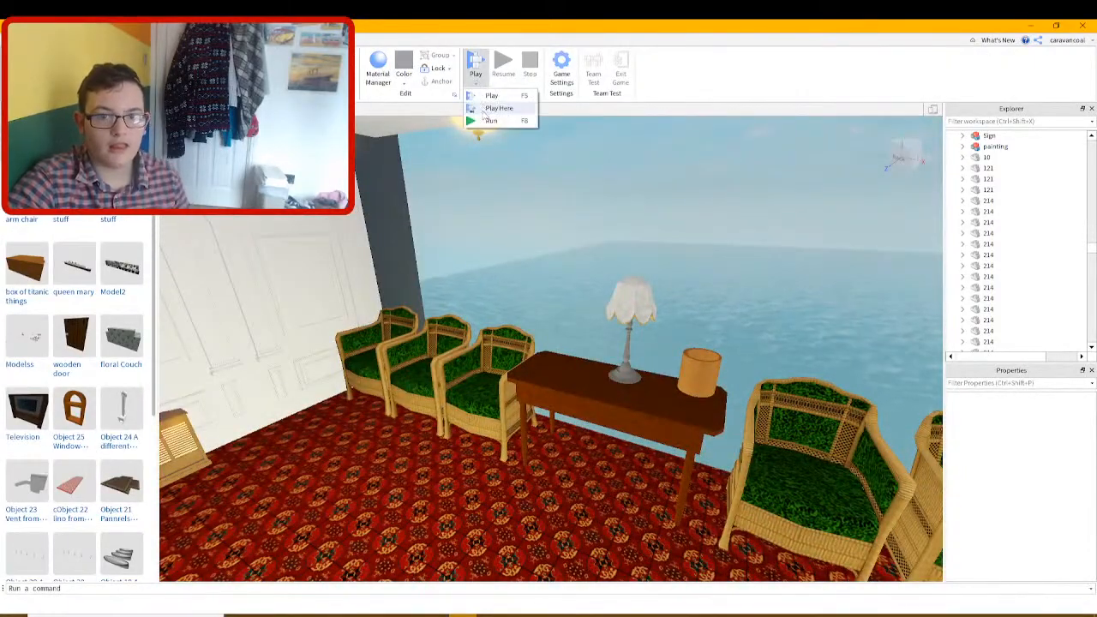
pyautogui.click(488, 120)
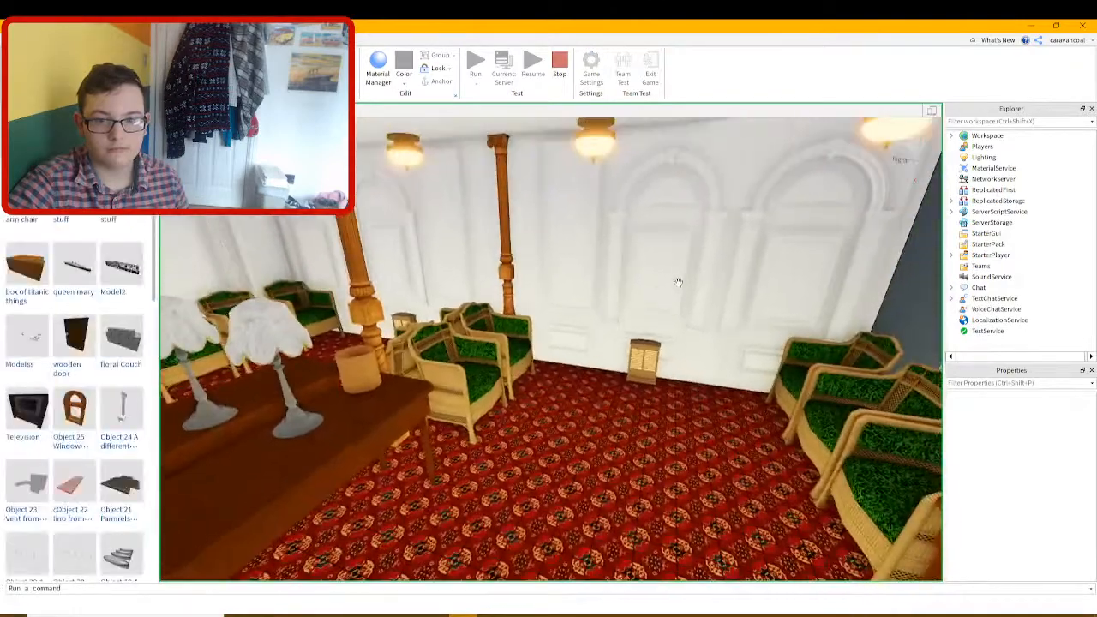
# Select the white arched end-wall panel in the running simulation and delete the selection
pyautogui.click(671, 277)
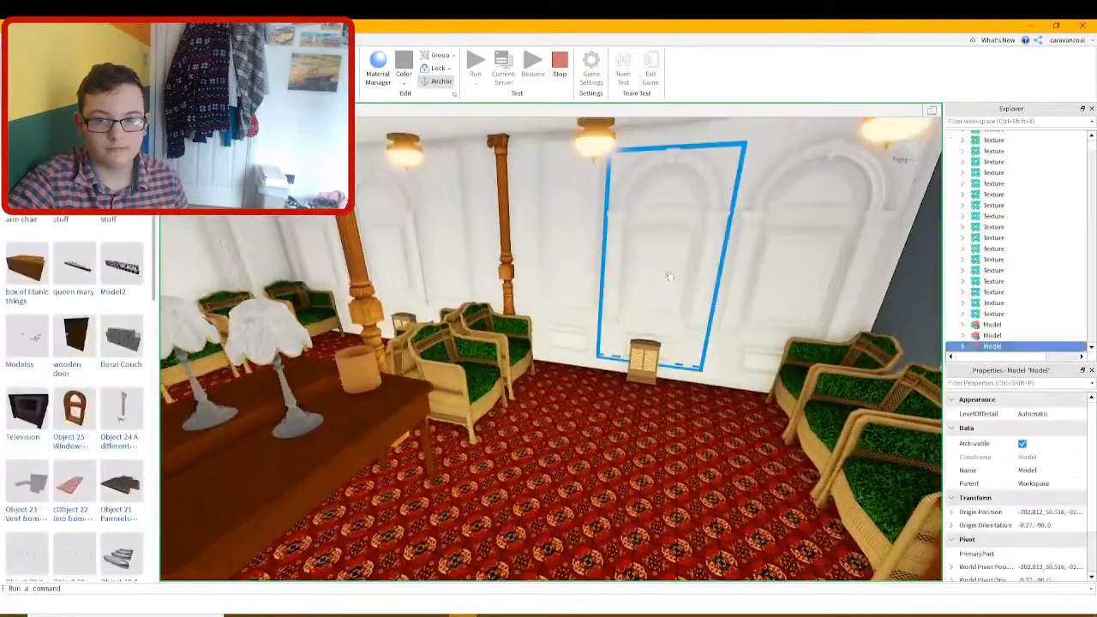
pyautogui.moveTo(656, 301); pyautogui.dragTo(618, 320, button='right')
pyautogui.press('w')
pyautogui.press('s')
pyautogui.press('w')
pyautogui.press('s')
pyautogui.press('w')
pyautogui.press('s')
pyautogui.press('s')
pyautogui.moveTo(1053, 308); pyautogui.dragTo(1020, 174)
pyautogui.press('Delete')
pyautogui.moveTo(600, 438); pyautogui.dragTo(601, 431, button='right')
pyautogui.press('s')
pyautogui.press('s')
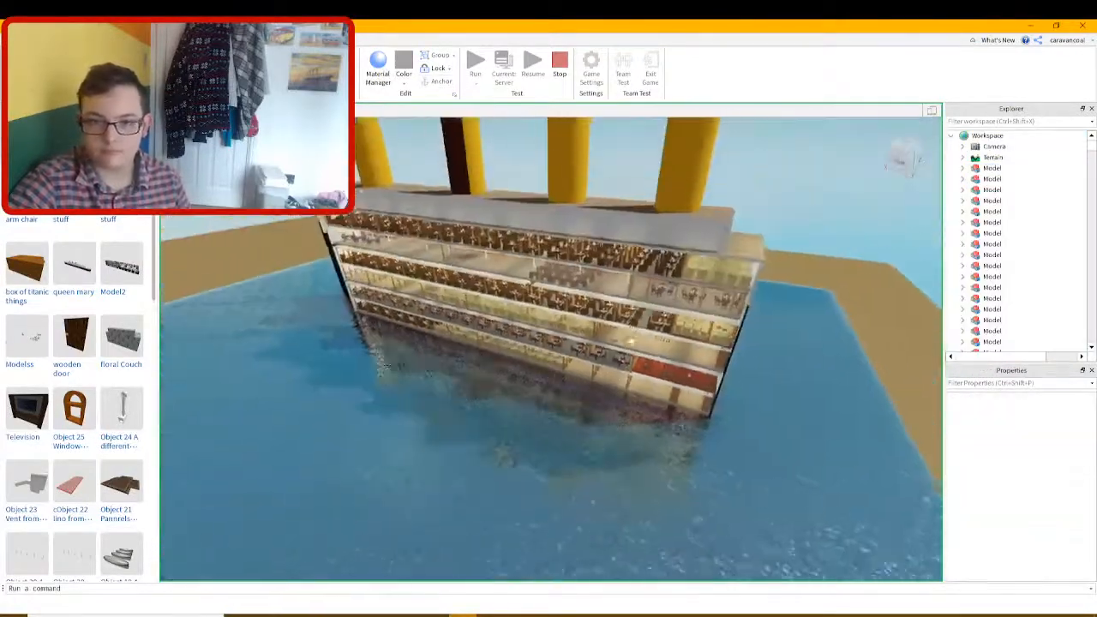
# Delete the selected pieces above the ship's upper deck near the funnels
pyautogui.click(505, 201)
pyautogui.press('Delete')
pyautogui.click(505, 201)
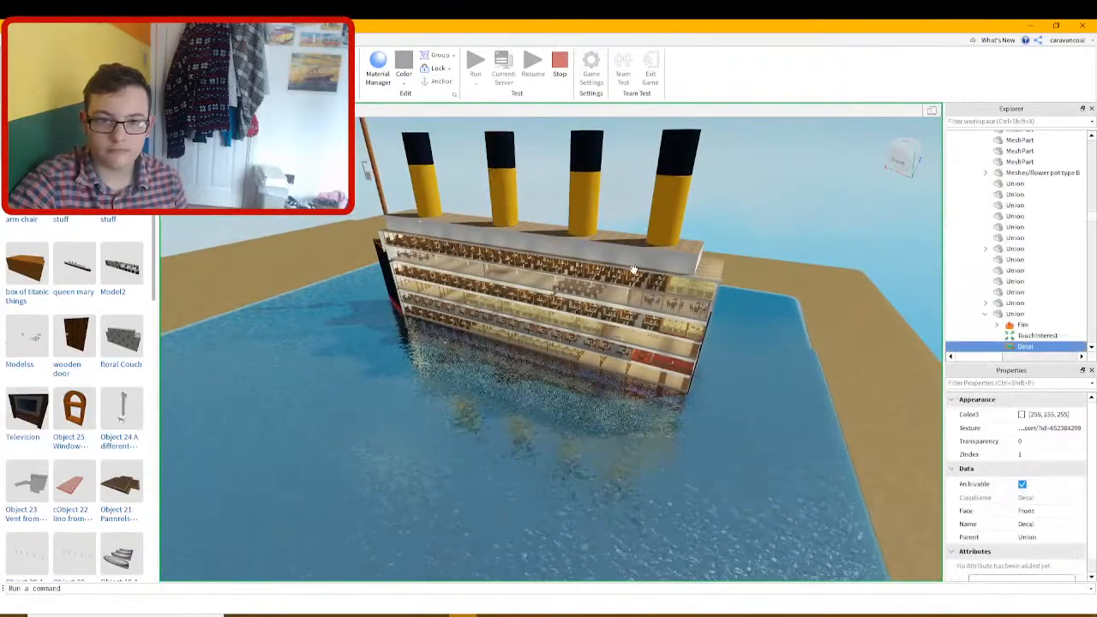
pyautogui.press('Delete')
pyautogui.click(447, 241)
pyautogui.scroll(-2, 447, 241)
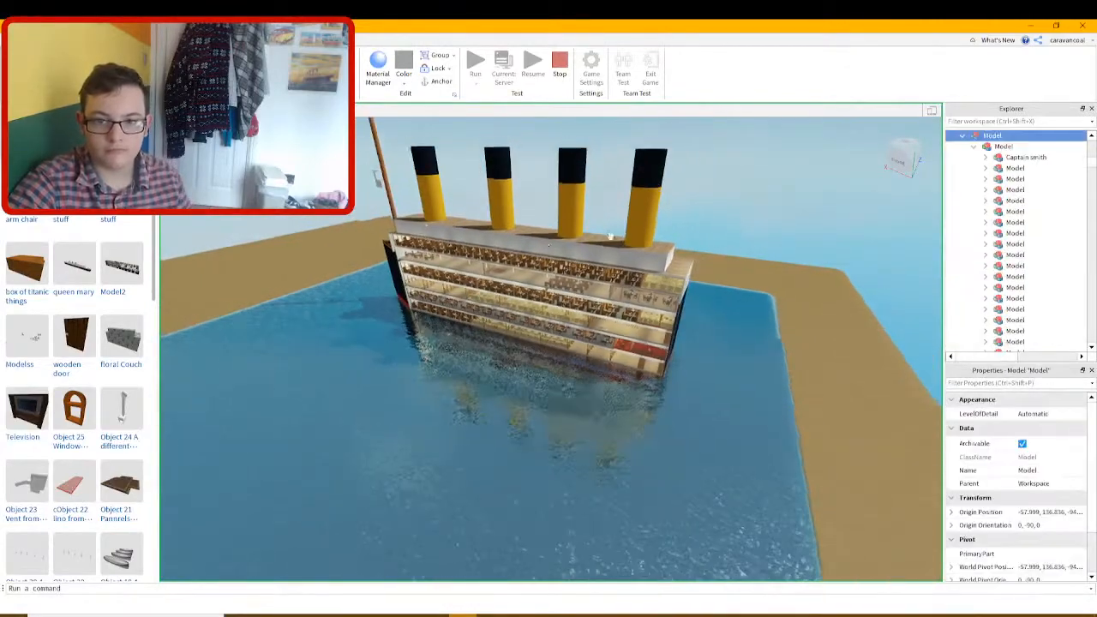
pyautogui.moveTo(771, 142); pyautogui.dragTo(340, 426)
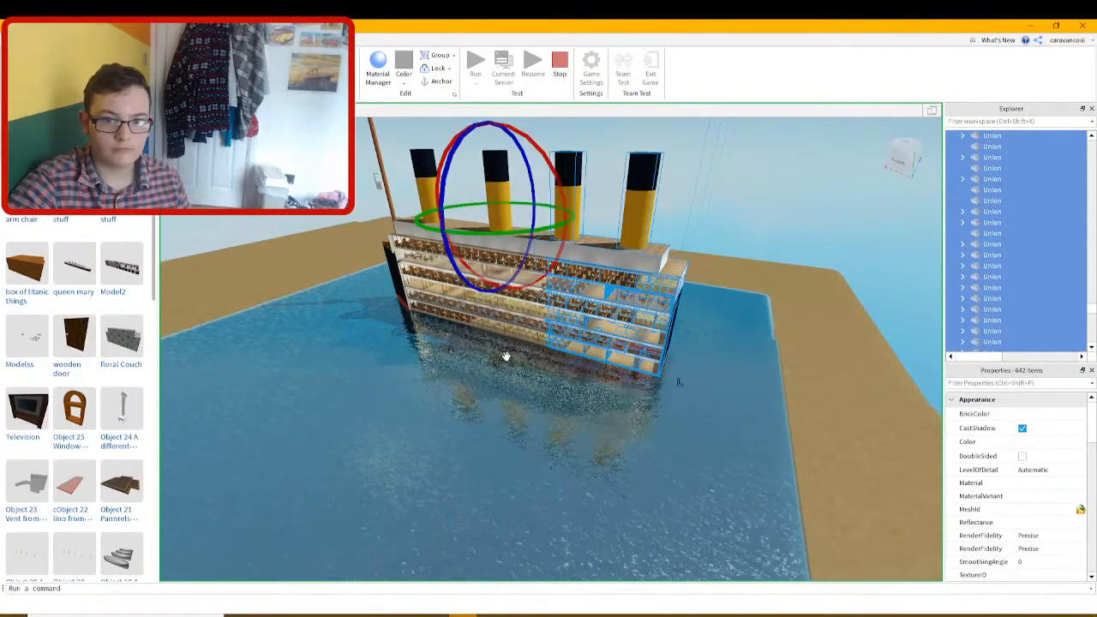
pyautogui.hotkey('shift', 'F5')
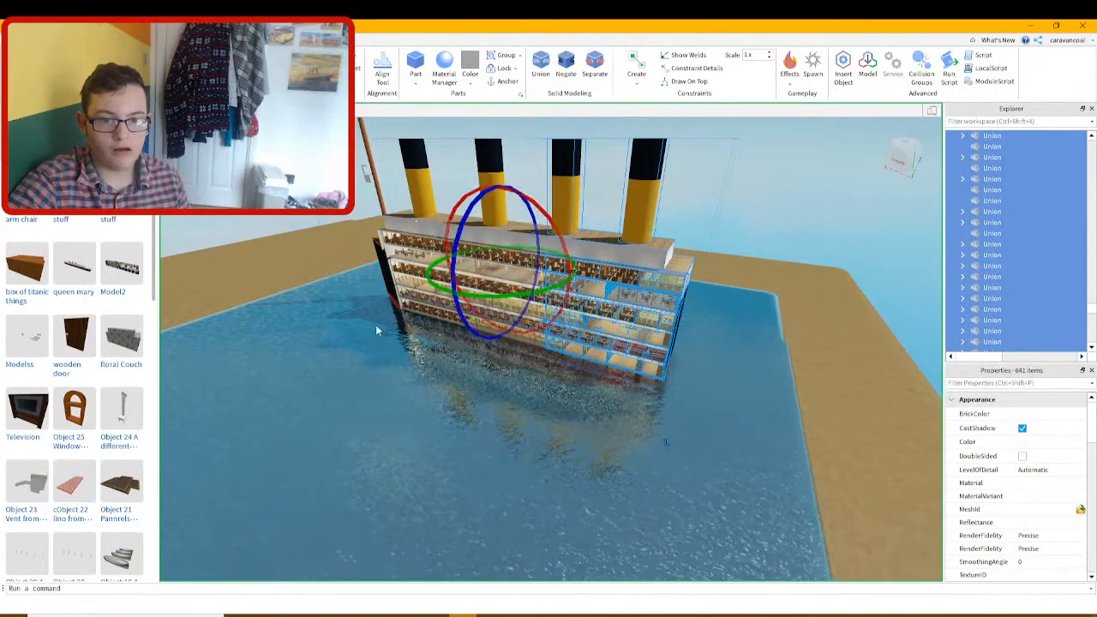
pyautogui.scroll(2, 450, 338)
pyautogui.moveTo(845, 490); pyautogui.dragTo(354, 381)
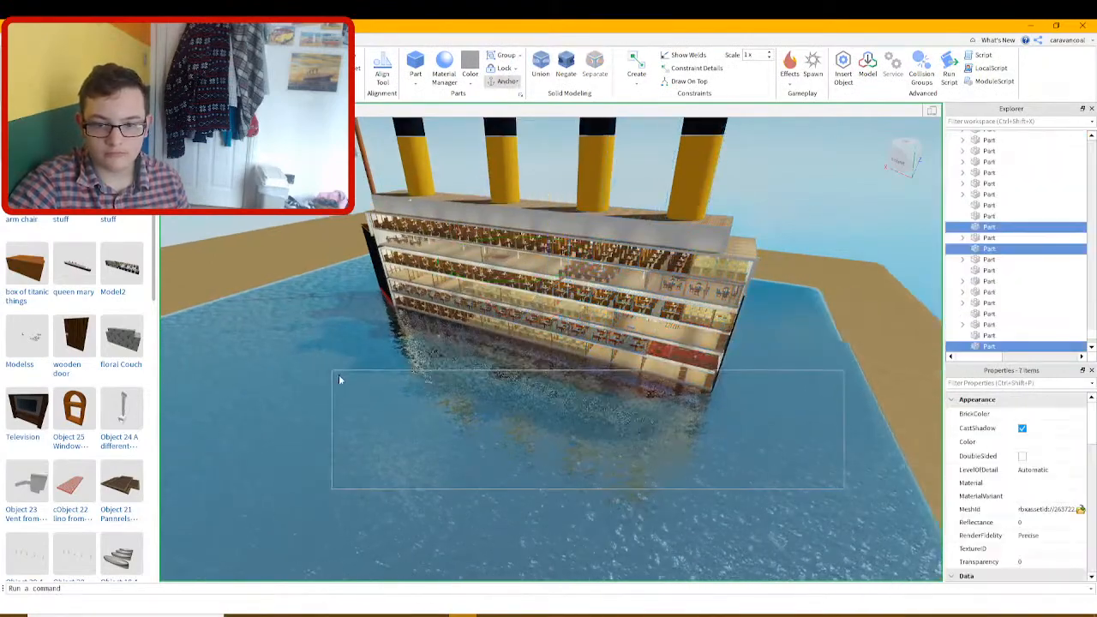
pyautogui.press('f')
pyautogui.moveTo(530, 383); pyautogui.dragTo(767, 383, button='right')
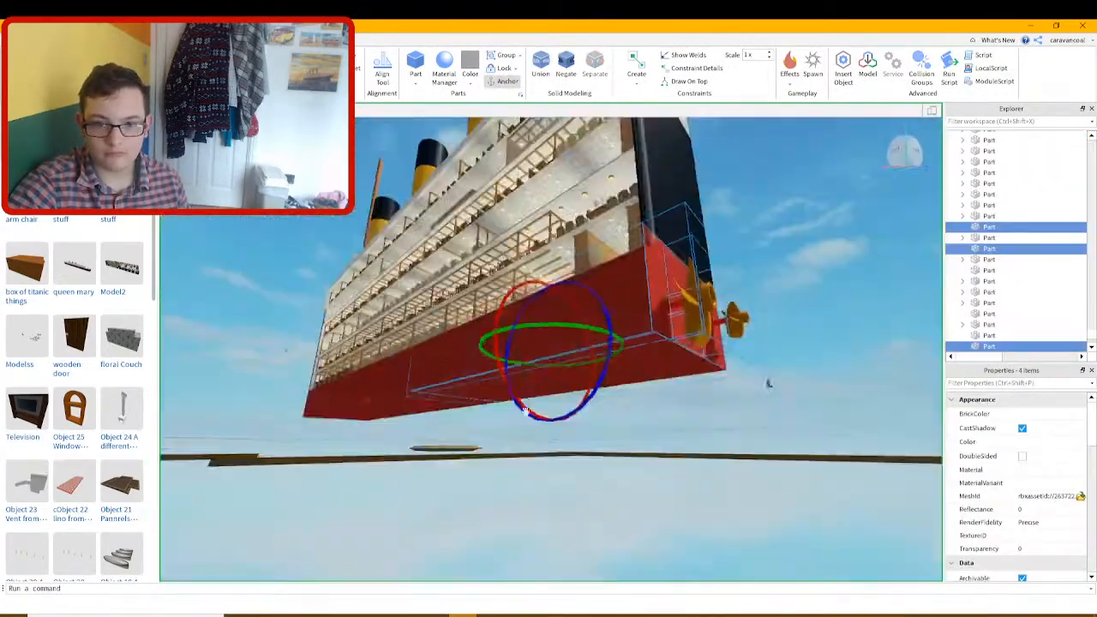
pyautogui.click(406, 524)
pyautogui.moveTo(406, 524); pyautogui.dragTo(419, 460, button='right')
pyautogui.scroll(-5, 484, 394)
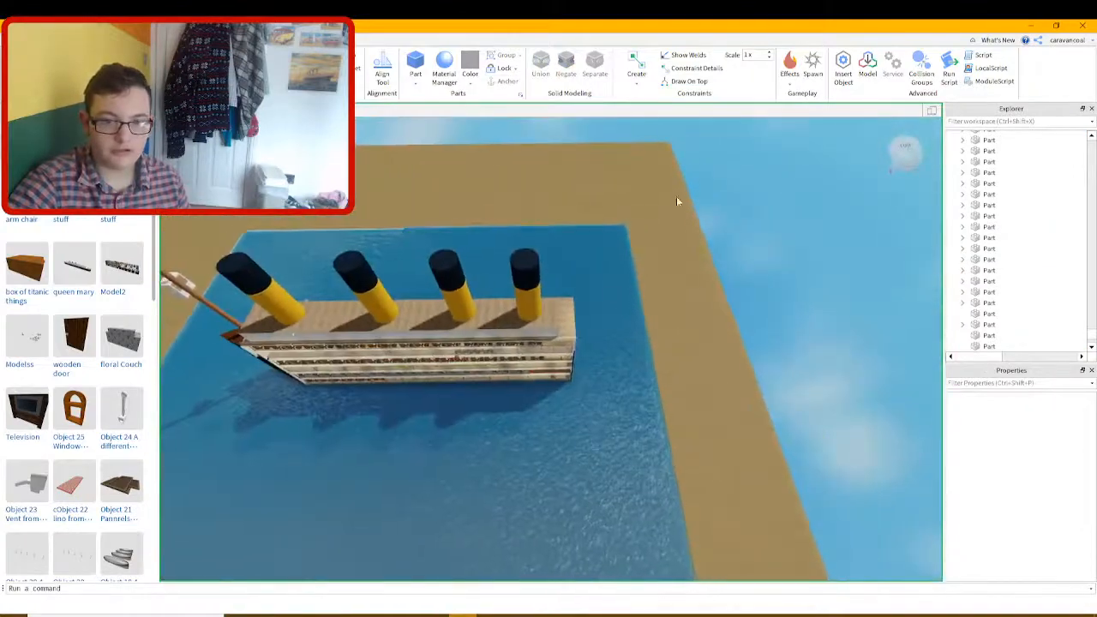
# Box-select the half of the ship farthest from the mast, including its two end funnels
pyautogui.moveTo(660, 187); pyautogui.dragTo(271, 420)
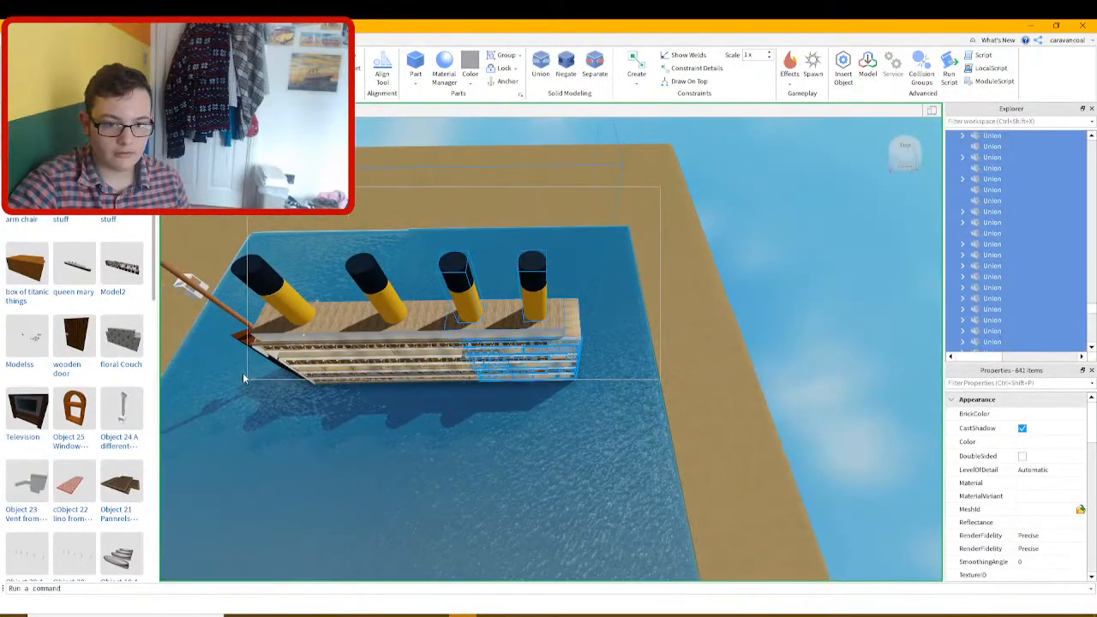
pyautogui.moveTo(243, 375); pyautogui.dragTo(238, 386)
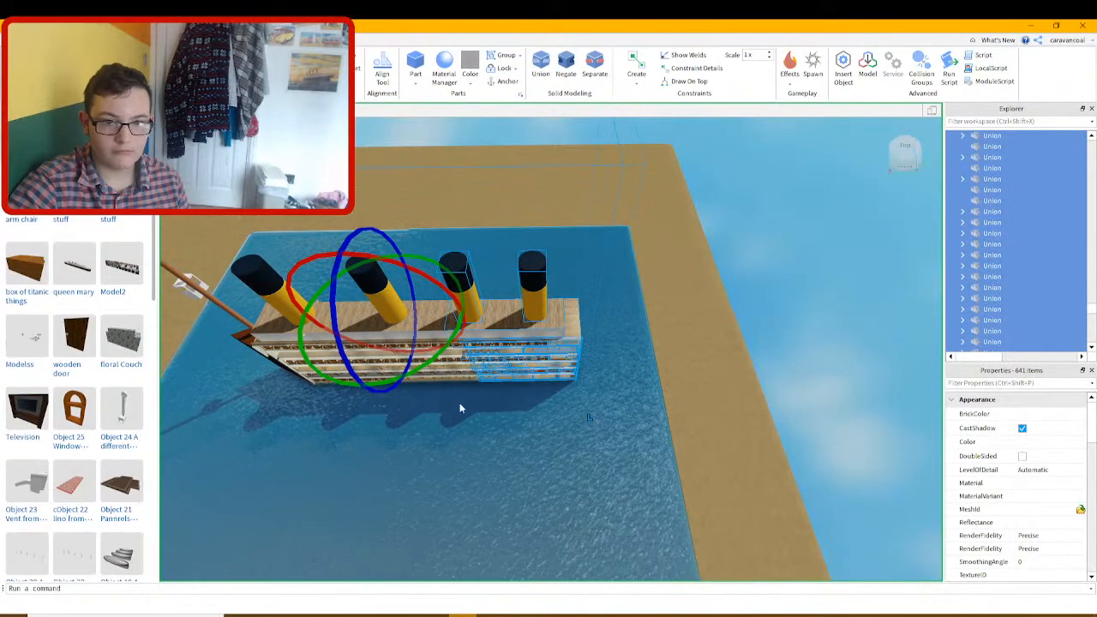
pyautogui.scroll(4, 397, 276)
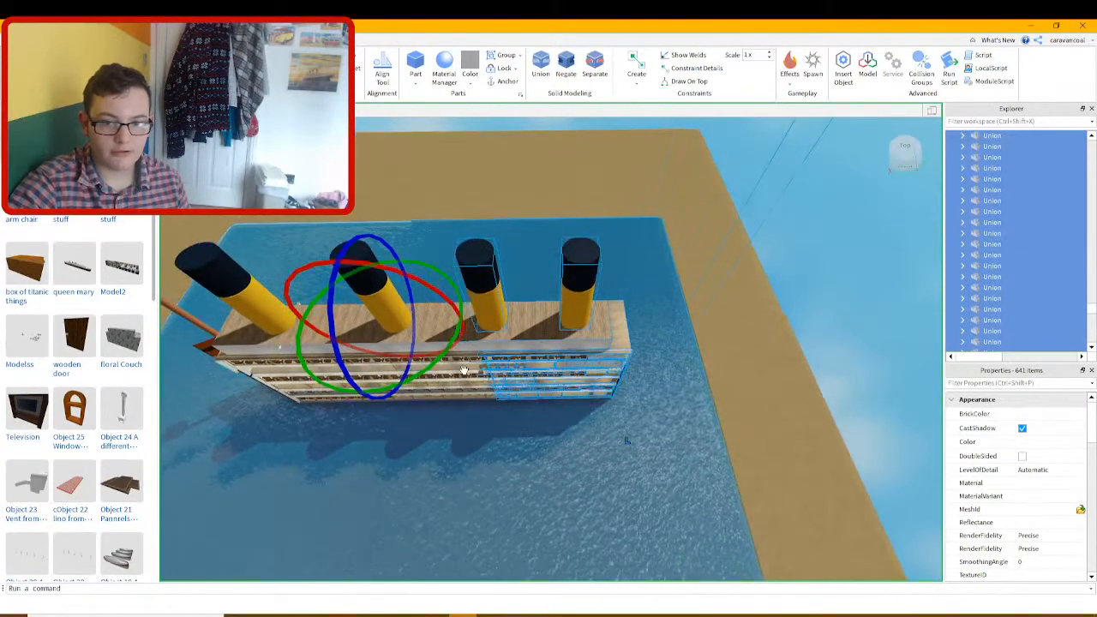
pyautogui.keyDown('ctrl'); pyautogui.click(464, 371); pyautogui.keyUp('ctrl')
pyautogui.keyDown('ctrl'); pyautogui.click(414, 360); pyautogui.keyUp('ctrl')
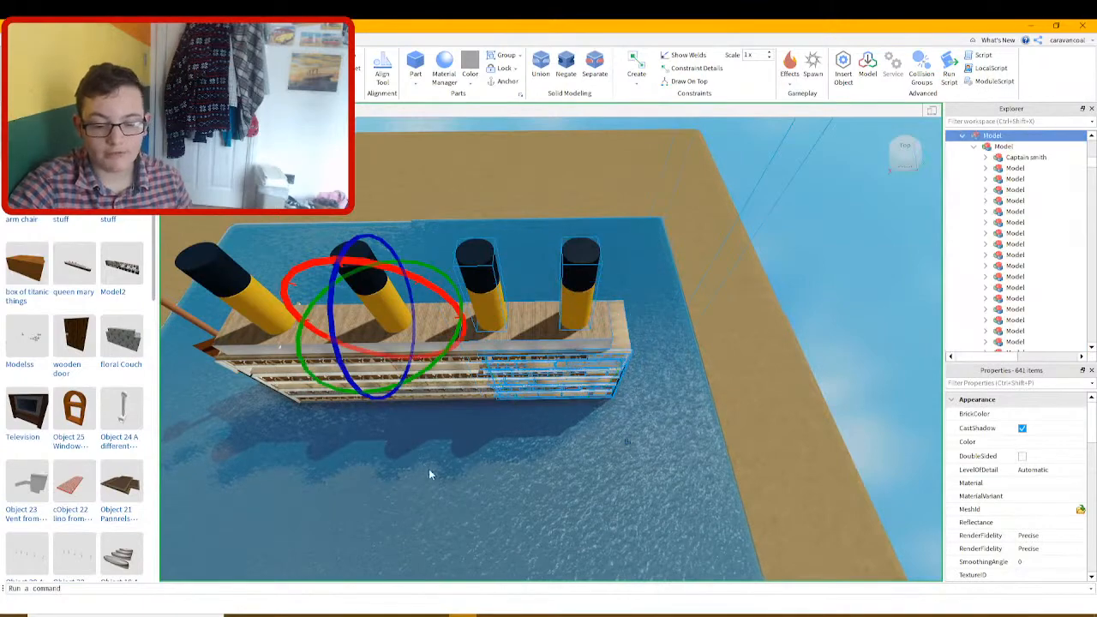
# Rotate the selected ship section from within its columned interior near the R.M.S. Titanic painting
pyautogui.scroll(2, 644, 441)
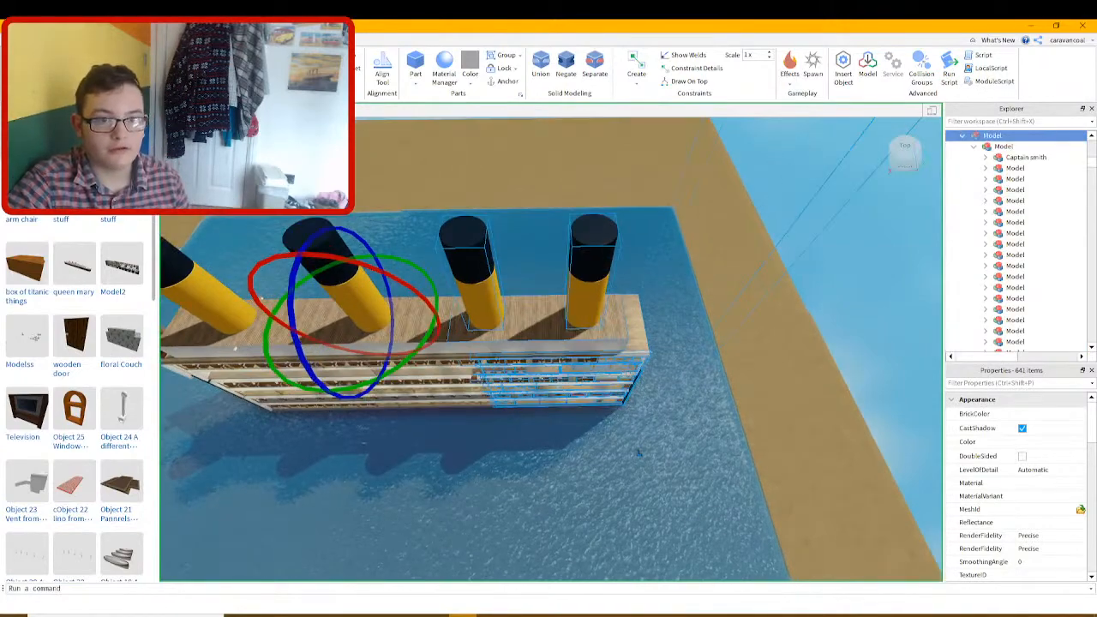
pyautogui.scroll(4, 530, 324)
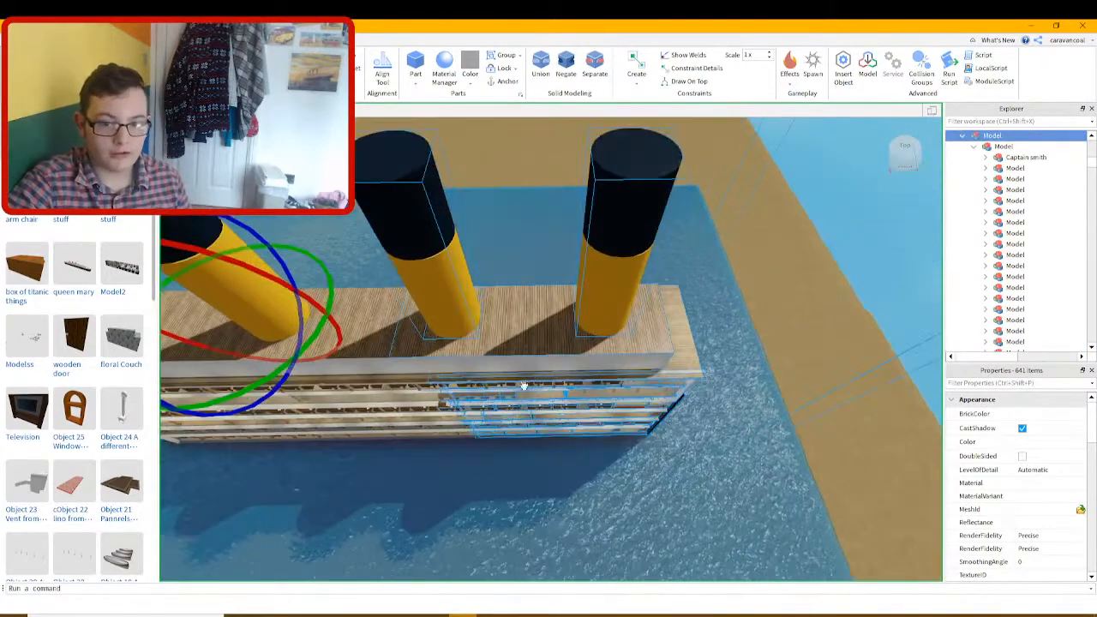
pyautogui.moveTo(521, 385); pyautogui.dragTo(517, 385, button='right')
pyautogui.scroll(3, 522, 392)
pyautogui.scroll(6, 522, 389)
pyautogui.scroll(3, 519, 386)
pyautogui.moveTo(611, 364); pyautogui.dragTo(582, 404, button='right')
pyautogui.scroll(5, 616, 361)
pyautogui.scroll(-5, 622, 383)
pyautogui.scroll(-5, 622, 385)
pyautogui.scroll(-4, 622, 386)
pyautogui.scroll(5, 581, 401)
pyautogui.scroll(10, 632, 349)
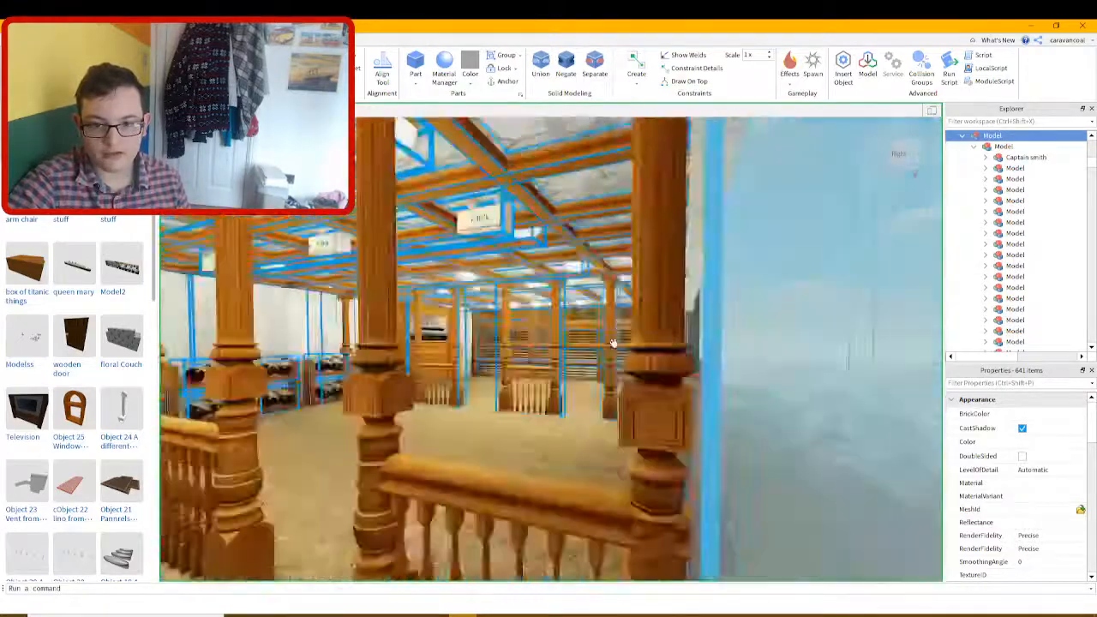
pyautogui.scroll(4, 614, 344)
pyautogui.moveTo(602, 348); pyautogui.dragTo(598, 350, button='right')
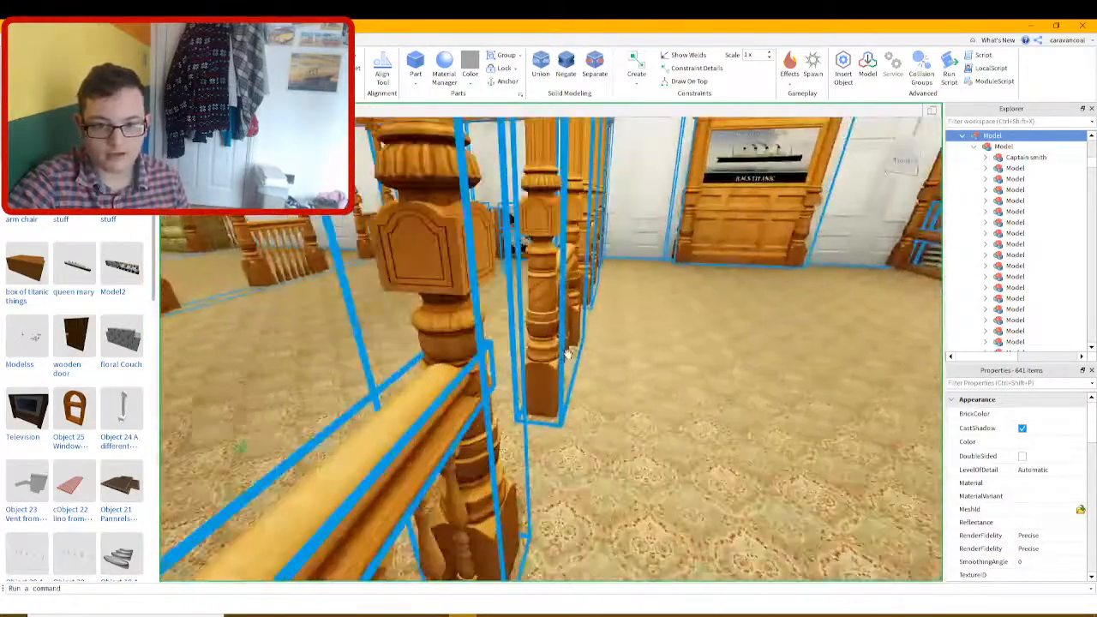
pyautogui.scroll(2, 604, 294)
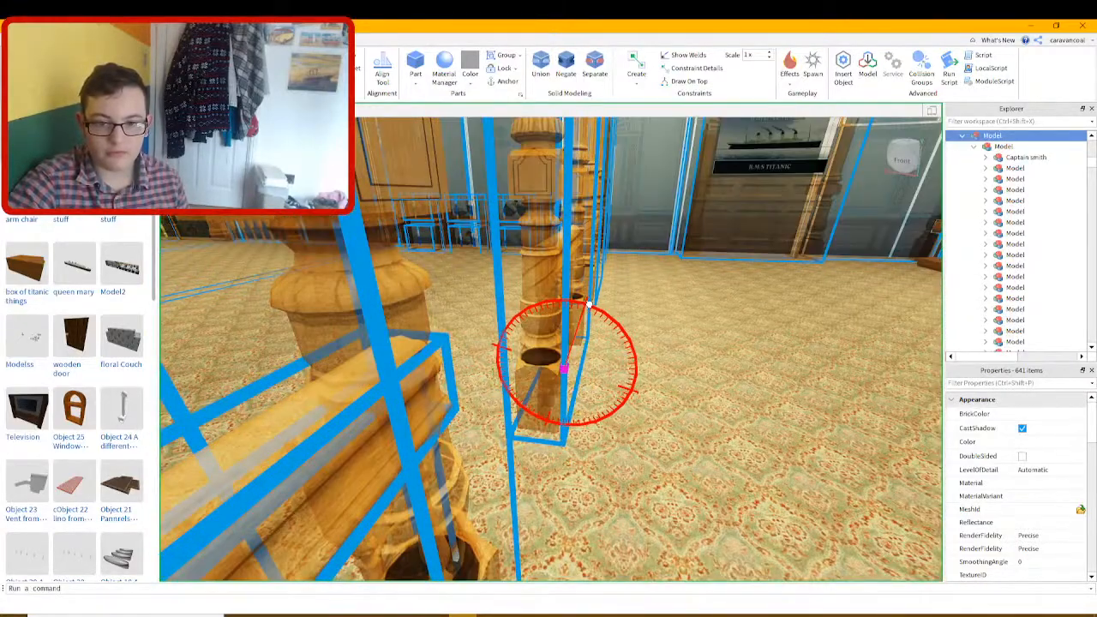
pyautogui.moveTo(591, 303); pyautogui.dragTo(593, 303, button='right')
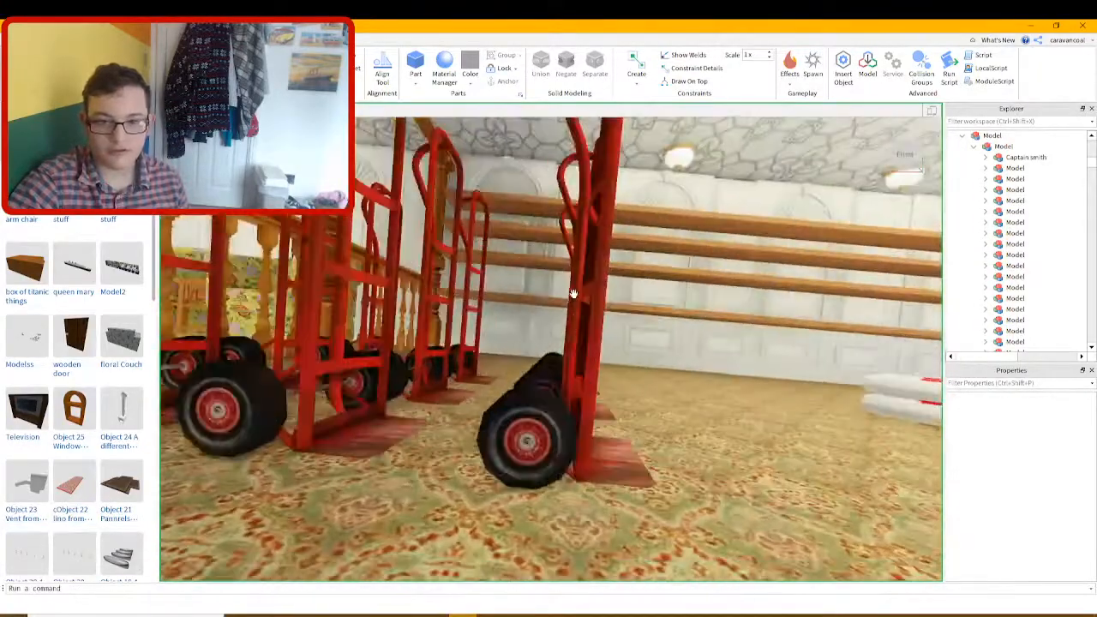
# Move one of the red hand trucks across the patterned floor
pyautogui.moveTo(573, 294); pyautogui.dragTo(556, 310, button='right')
pyautogui.moveTo(549, 420); pyautogui.dragTo(600, 504)
pyautogui.moveTo(584, 447); pyautogui.dragTo(588, 452, button='right')
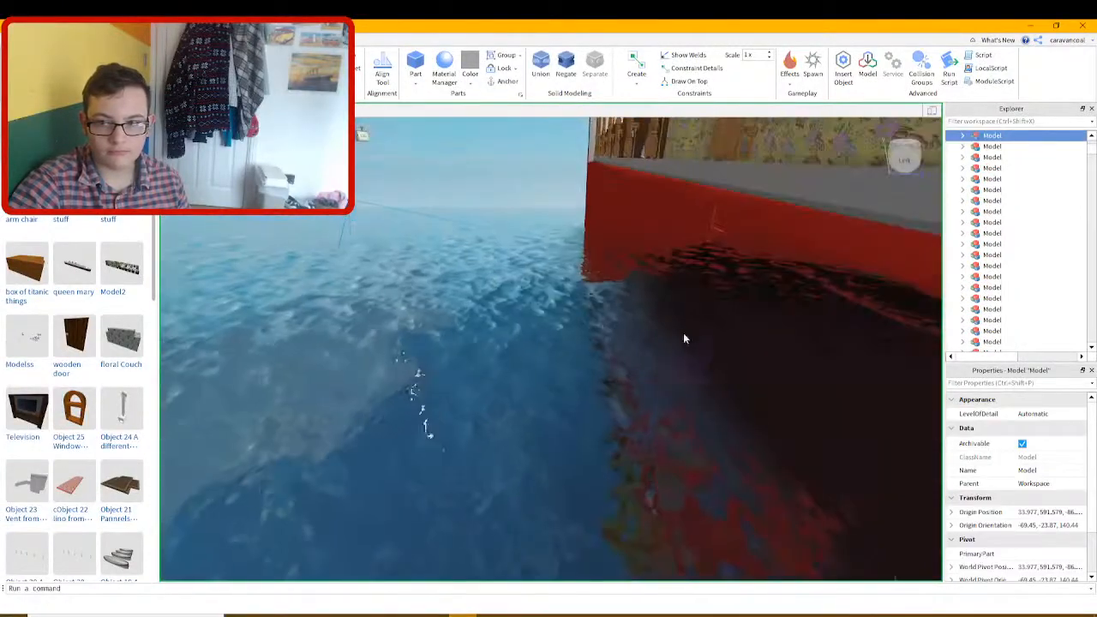
# Delete the Effects, Top and Wax parts inside the first listed model, and remove the model itself
pyautogui.click(962, 135)
pyautogui.click(994, 147)
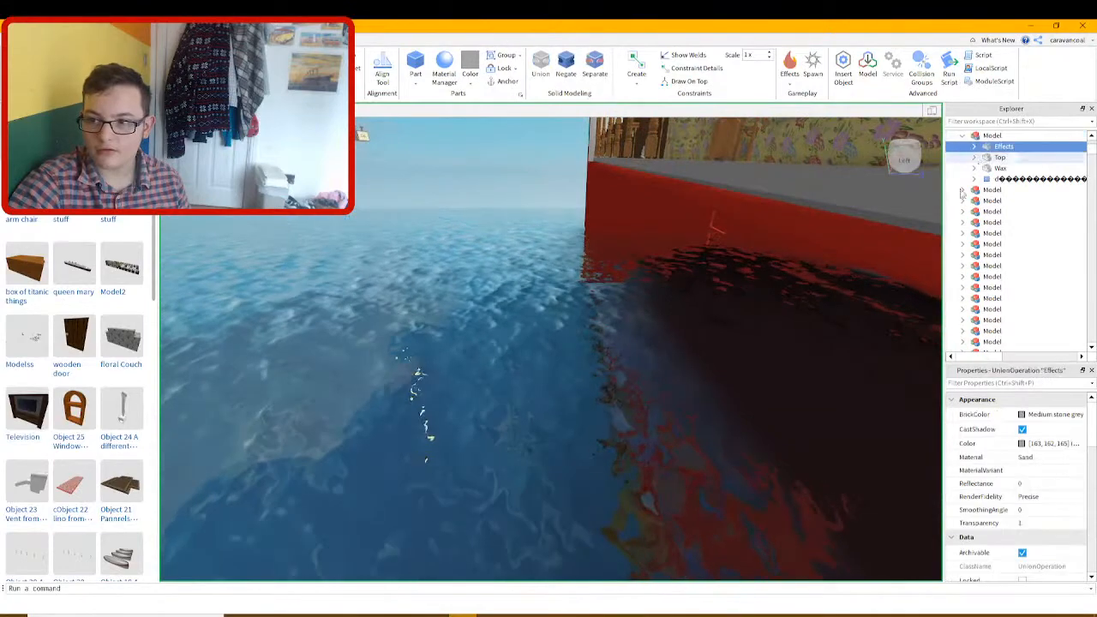
pyautogui.press('f')
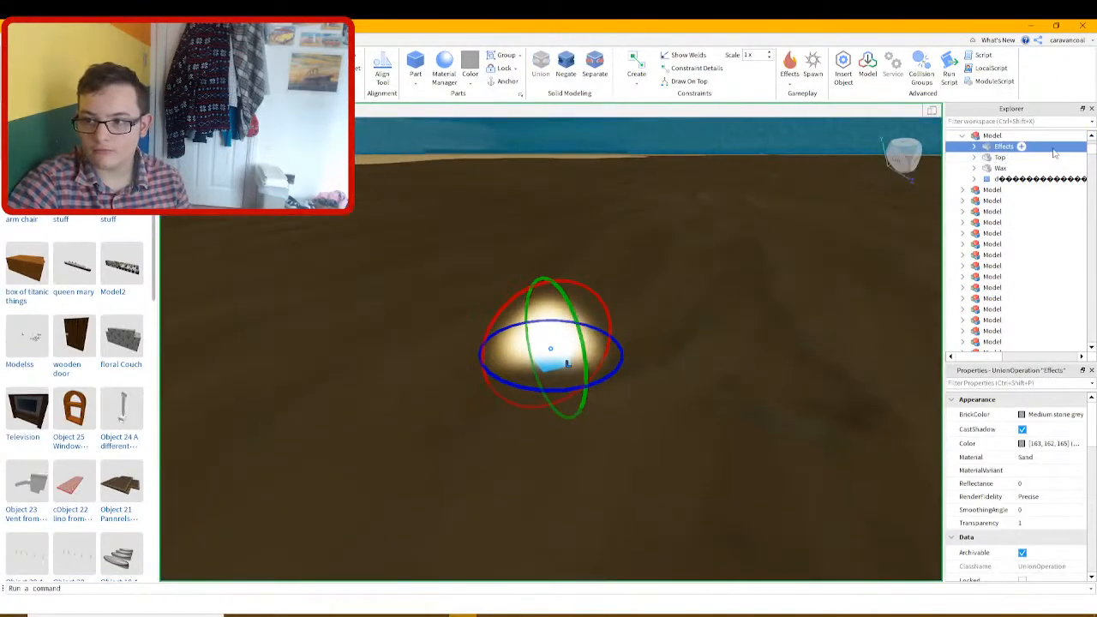
pyautogui.keyDown('shift'); pyautogui.click(1054, 168); pyautogui.keyUp('shift')
pyautogui.press('Delete')
pyautogui.click(1019, 138)
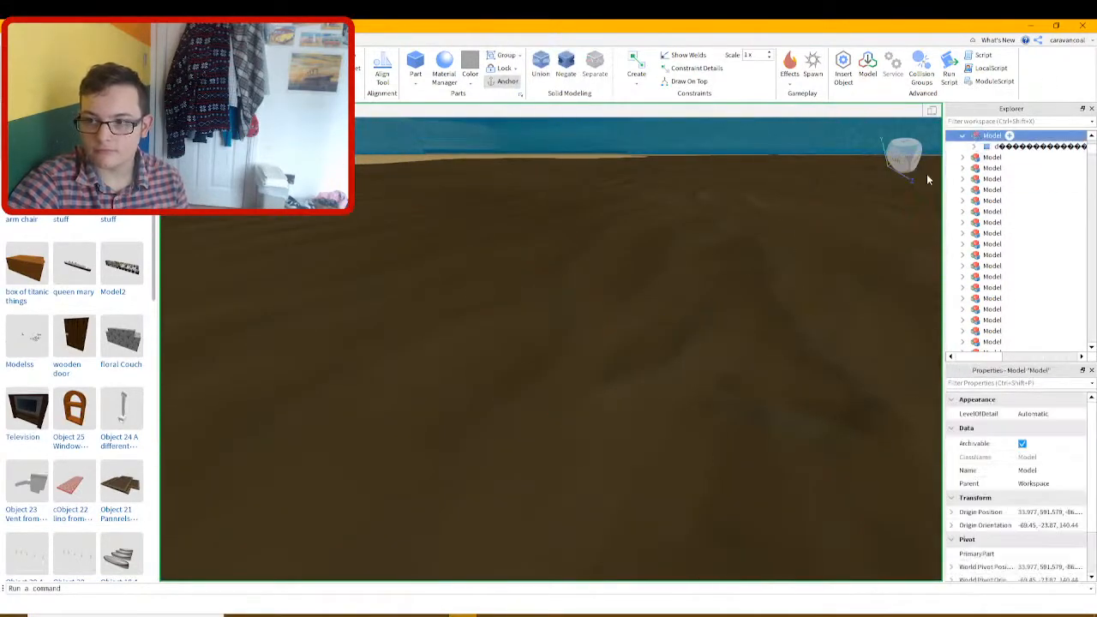
pyautogui.press('Delete')
# Select the tilted ship model on the water and ungroup it into its separate parts
pyautogui.scroll(-10, 679, 301)
pyautogui.scroll(-5, 677, 301)
pyautogui.click(514, 292)
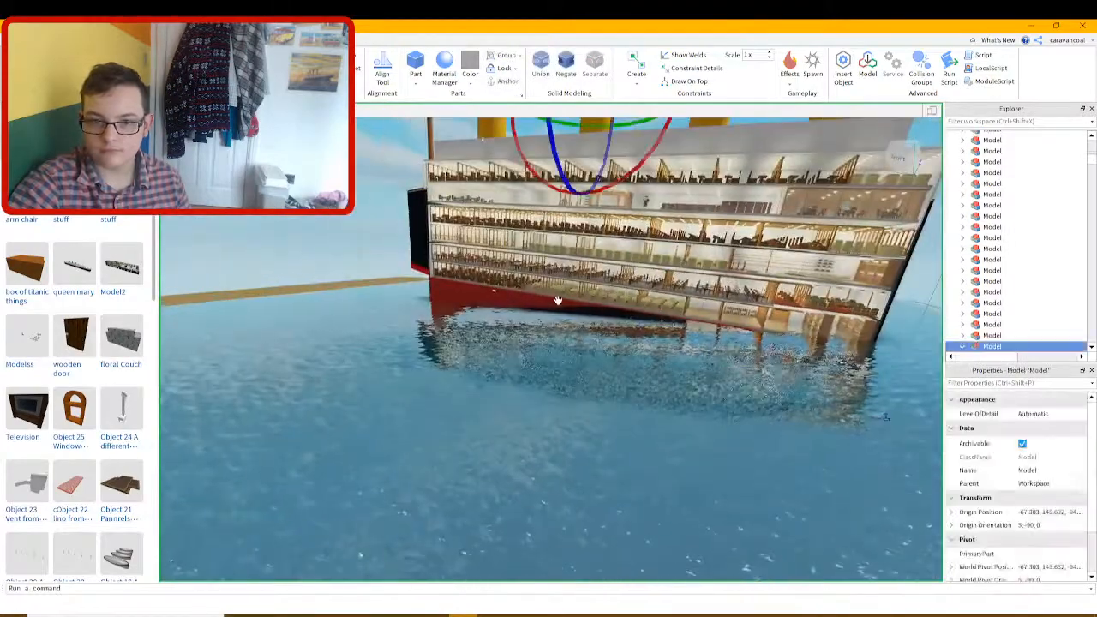
pyautogui.scroll(-4, 600, 257)
pyautogui.hotkey('ctrl', 'u')
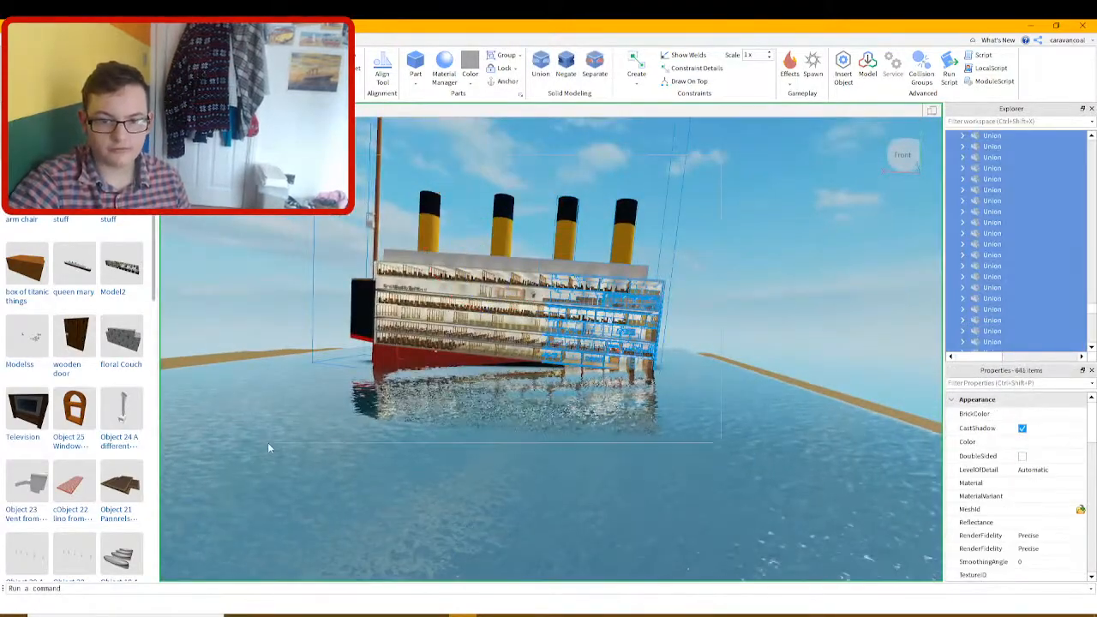
# Rotate the selected ship parts to tilt the ship slightly further toward the water, and clear the selection
pyautogui.scroll(10, 533, 364)
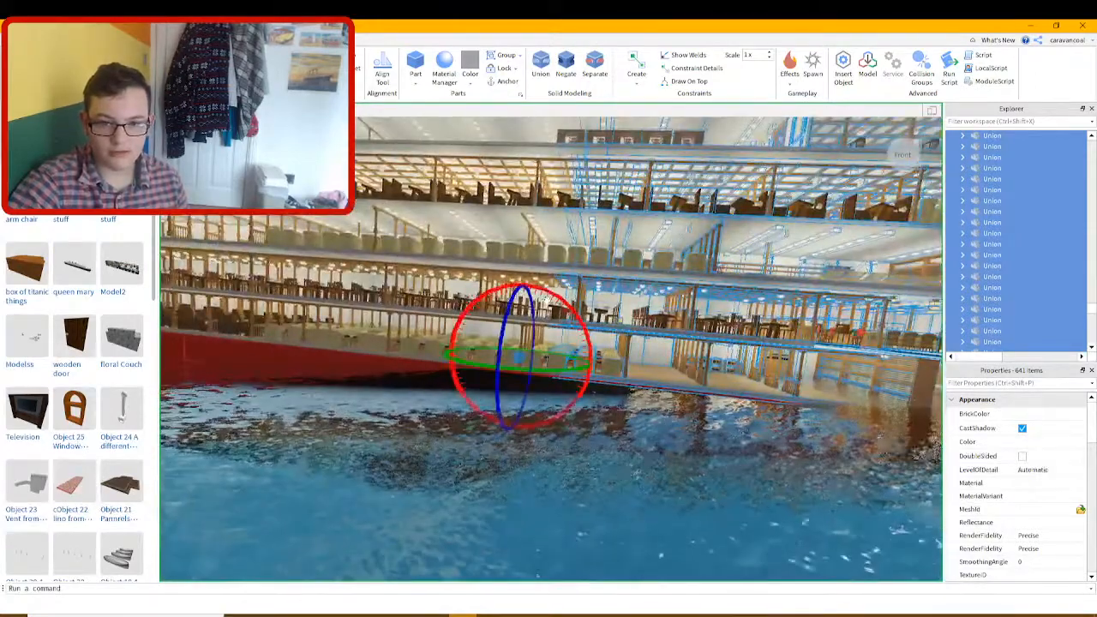
pyautogui.moveTo(553, 295); pyautogui.dragTo(557, 294)
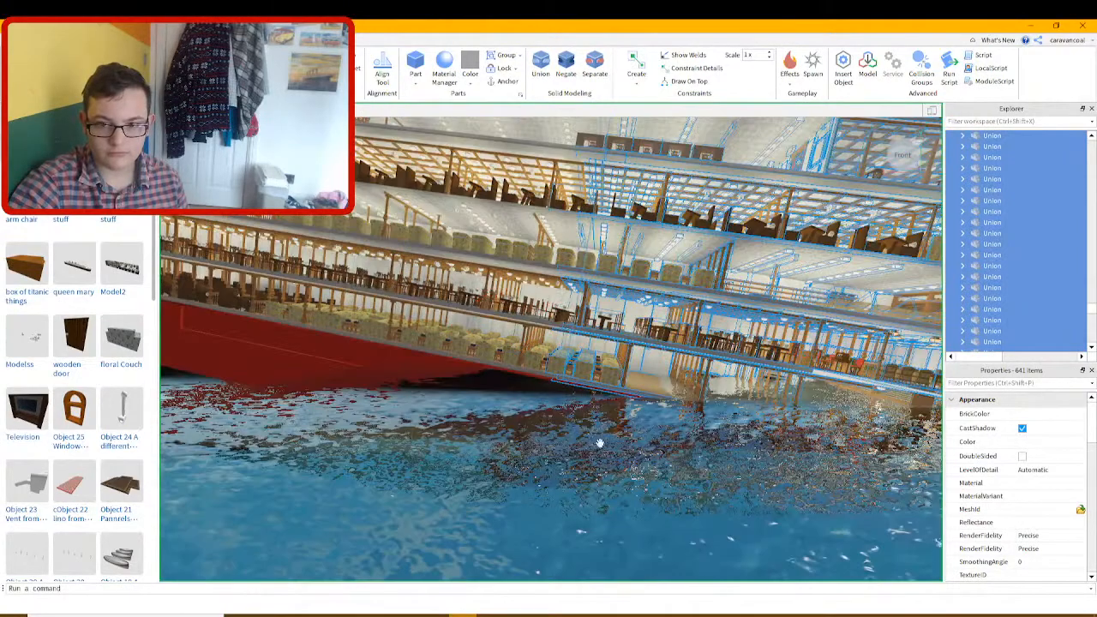
pyautogui.click(600, 443)
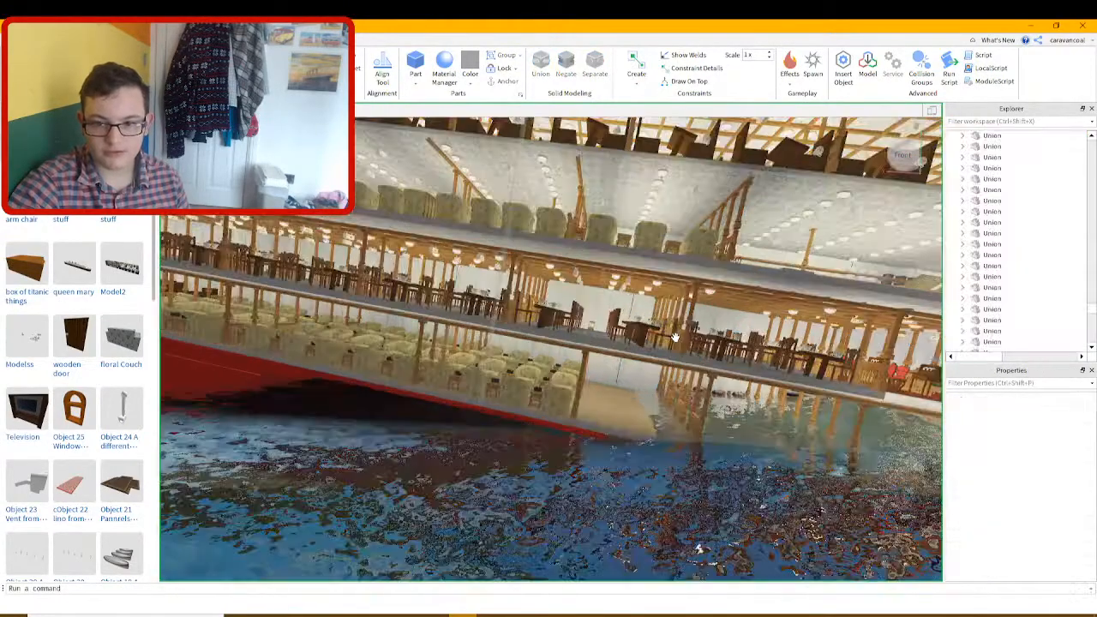
# Examine the tilted ship's interiors, from the dining area with tables and teacups to the long room of desks
pyautogui.scroll(10, 674, 337)
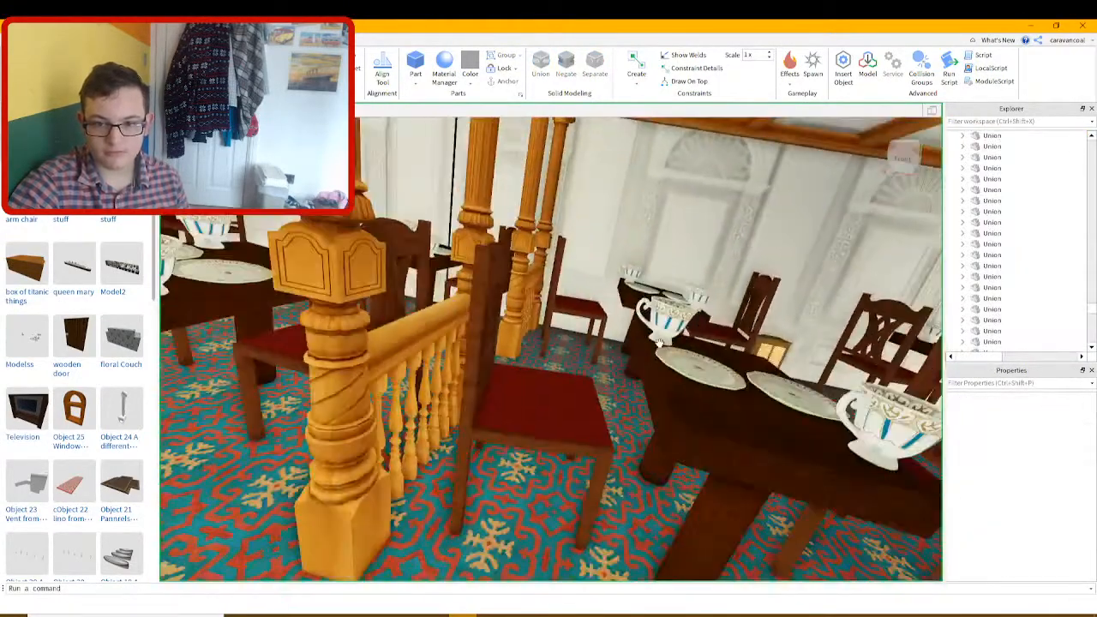
pyautogui.moveTo(659, 342); pyautogui.dragTo(657, 342, button='right')
pyautogui.press('w')
pyautogui.moveTo(518, 335); pyautogui.dragTo(455, 356, button='right')
pyautogui.press('s')
pyautogui.press('w')
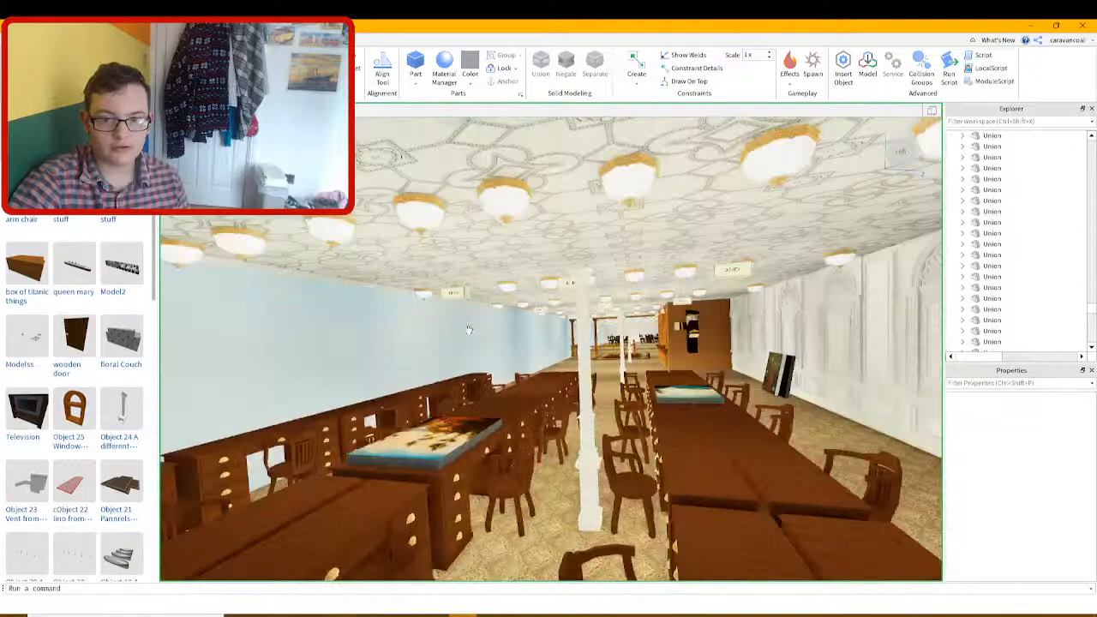
# Unanchor the landscape painting part lying on top of the near desk in the writing room
pyautogui.press('w')
pyautogui.moveTo(469, 329)
pyautogui.mouseDown(button='right')
pyautogui.moveTo(523, 343)
pyautogui.moveTo(527, 369)
pyautogui.mouseUp(button='right')
pyautogui.click(532, 457)
pyautogui.click(533, 458)
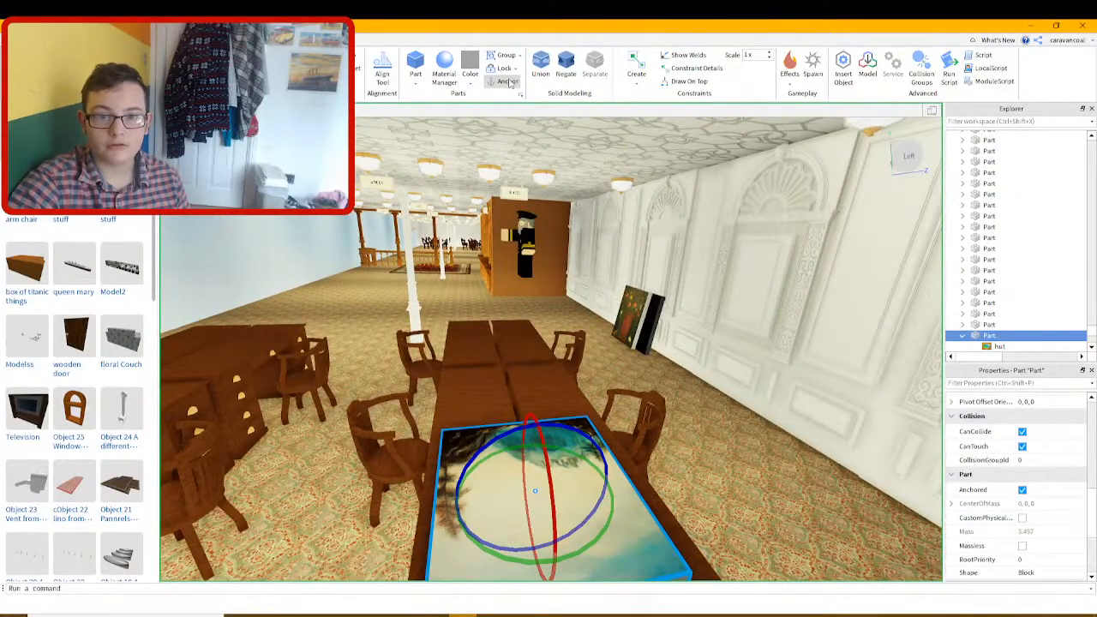
pyautogui.moveTo(617, 319); pyautogui.dragTo(600, 341, button='right')
# Select the part inside the painting model on the far desk and adjust its CanCollide setting
pyautogui.click(477, 170)
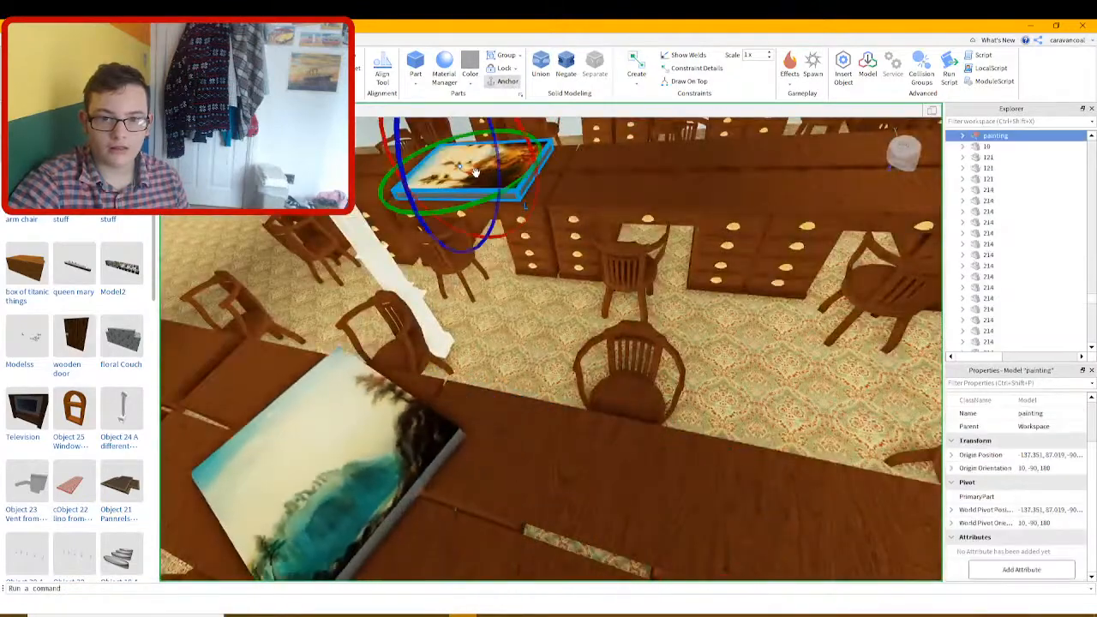
pyautogui.click(478, 168)
pyautogui.hotkey('ctrl', 'z')
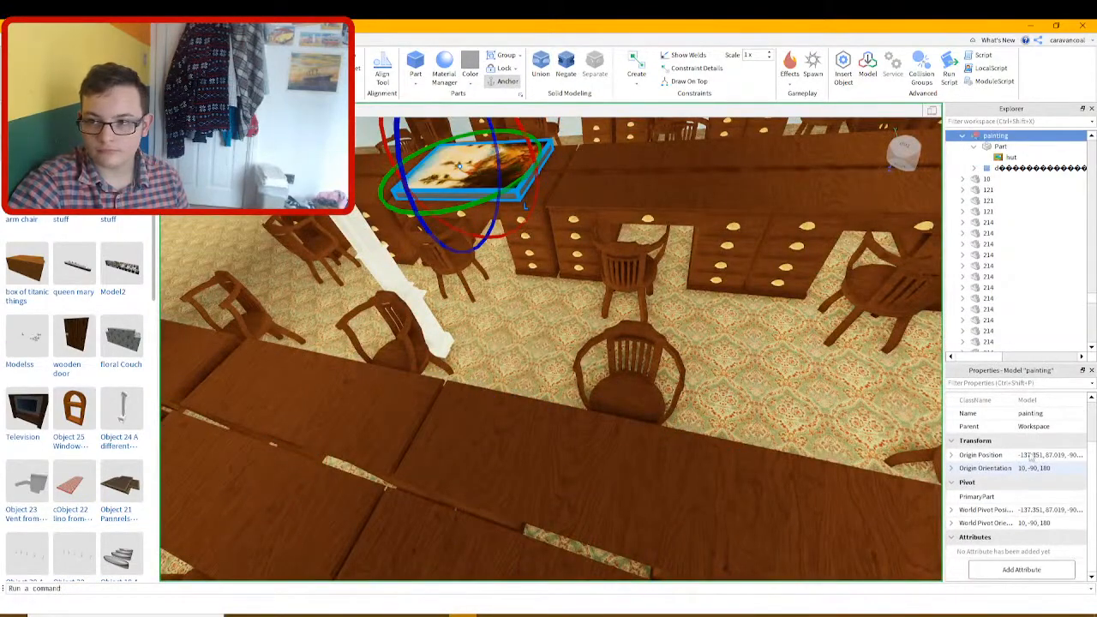
pyautogui.click(1001, 148)
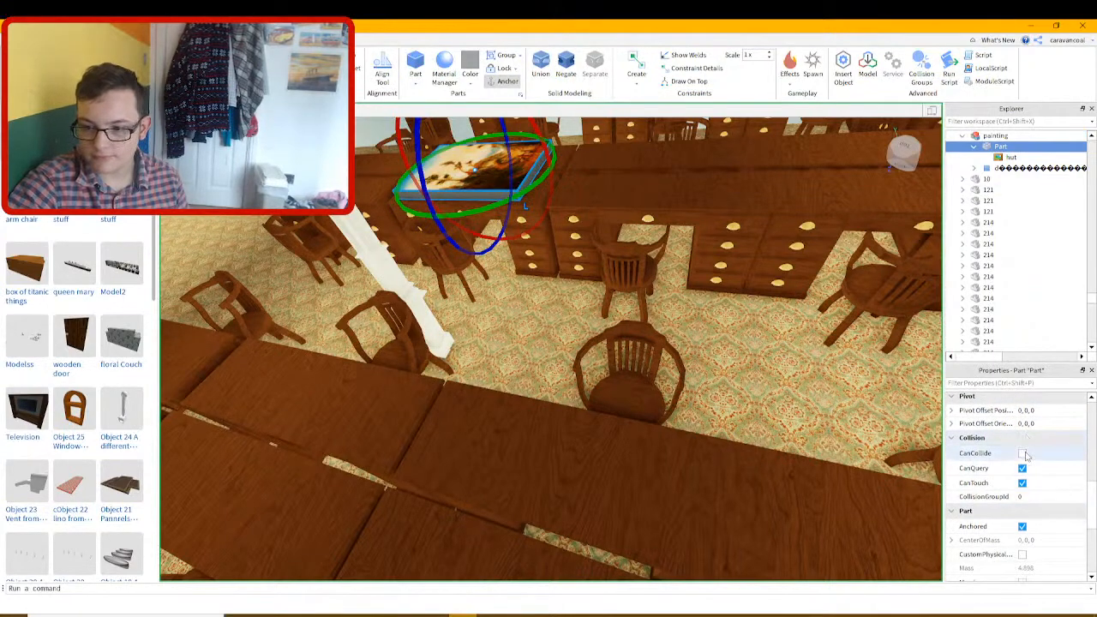
# Look over the decks and the ship's exterior for more loose objects
pyautogui.moveTo(557, 251); pyautogui.dragTo(553, 249, button='right')
pyautogui.press('w')
pyautogui.moveTo(610, 302); pyautogui.dragTo(604, 369)
pyautogui.press('w')
pyautogui.moveTo(604, 368)
pyautogui.mouseDown(button='right')
pyautogui.moveTo(558, 346)
pyautogui.moveTo(581, 366)
pyautogui.mouseUp(button='right')
pyautogui.press('w')
pyautogui.press('w')
pyautogui.click(625, 356)
pyautogui.press('w')
pyautogui.press('s')
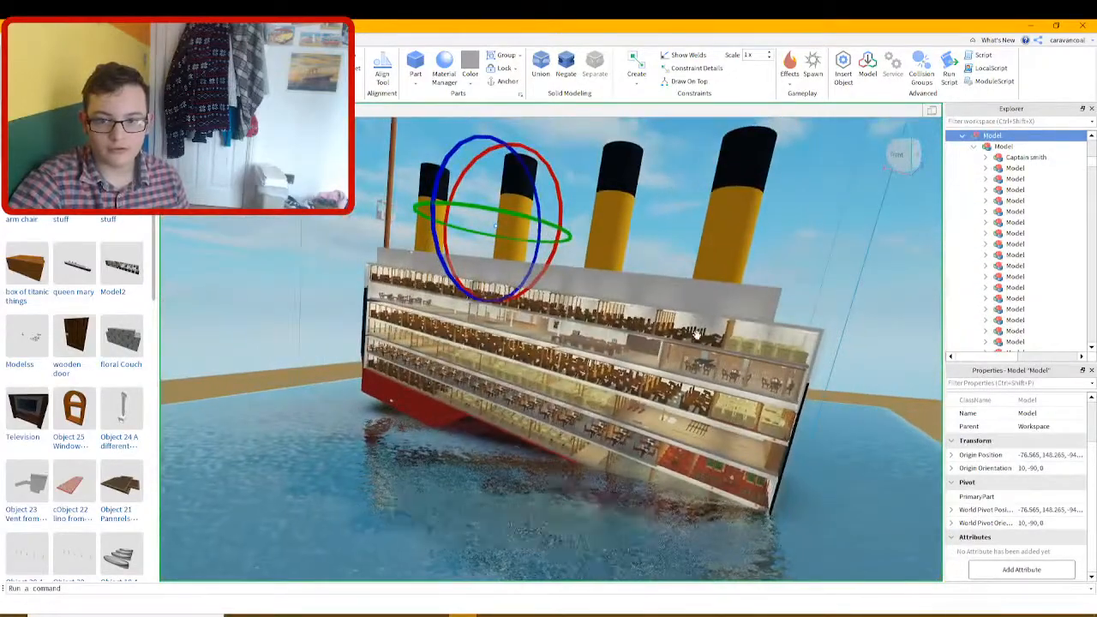
# Unanchor the landscape painting part above the marble fireplace in the wood-panelled room
pyautogui.press('w')
pyautogui.moveTo(801, 377)
pyautogui.mouseDown(button='right')
pyautogui.moveTo(786, 353)
pyautogui.moveTo(809, 323)
pyautogui.mouseUp(button='right')
pyautogui.press('w')
pyautogui.click(789, 355)
pyautogui.keyDown('alt'); pyautogui.click(789, 354); pyautogui.keyUp('alt')
pyautogui.press('w')
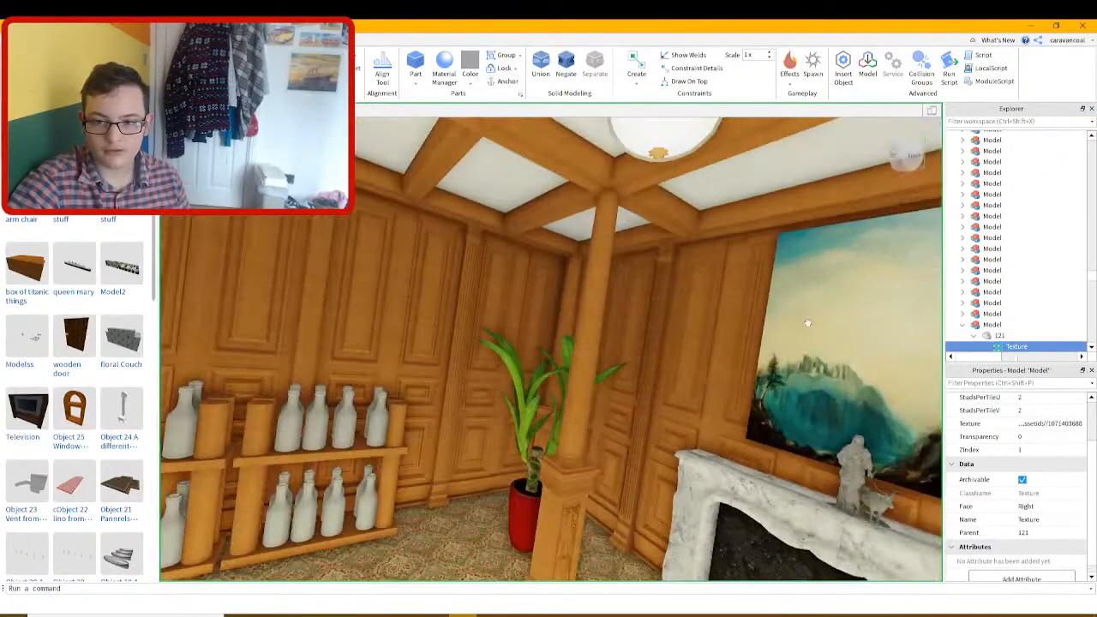
pyautogui.keyDown('alt'); pyautogui.click(827, 317); pyautogui.keyUp('alt')
pyautogui.click(1012, 335)
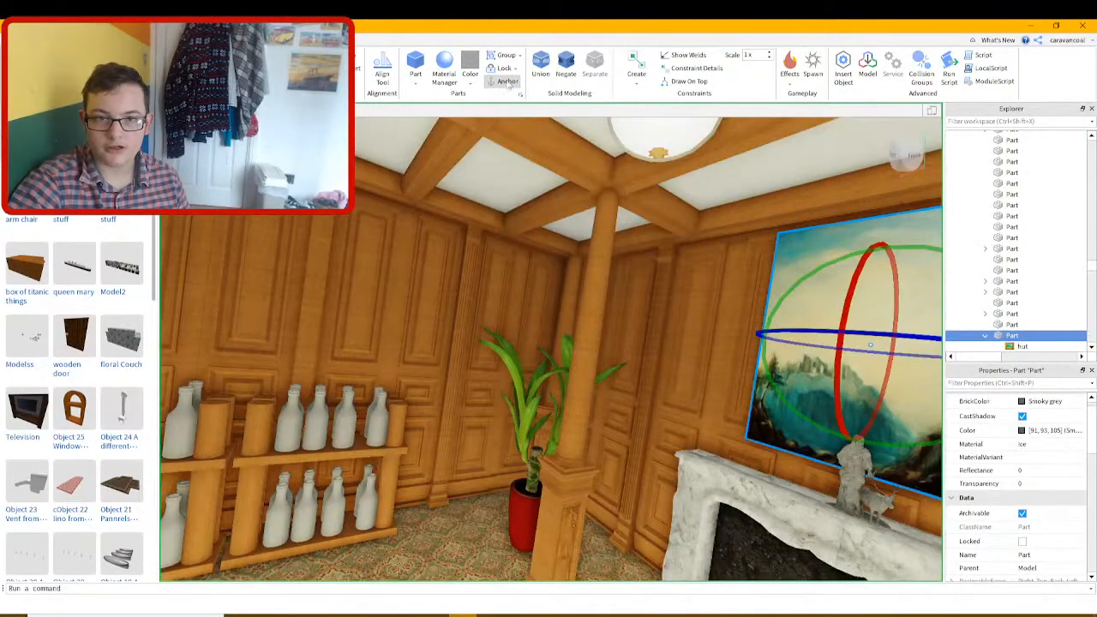
# Unanchor the flower painting part leaning against the white panelled wall
pyautogui.moveTo(568, 451); pyautogui.dragTo(571, 454, button='right')
pyautogui.press('w')
pyautogui.click(487, 294)
pyautogui.moveTo(488, 294); pyautogui.dragTo(486, 296, button='right')
pyautogui.scroll(-2, 486, 296)
pyautogui.keyDown('alt'); pyautogui.click(486, 296); pyautogui.keyUp('alt')
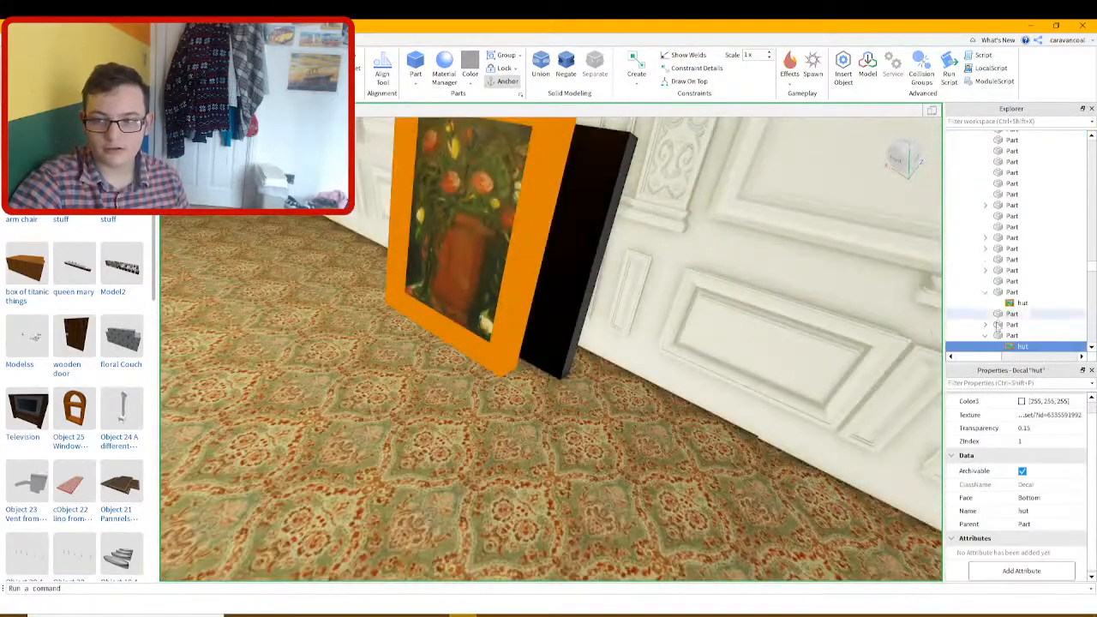
pyautogui.click(1016, 337)
pyautogui.scroll(-5, 1056, 525)
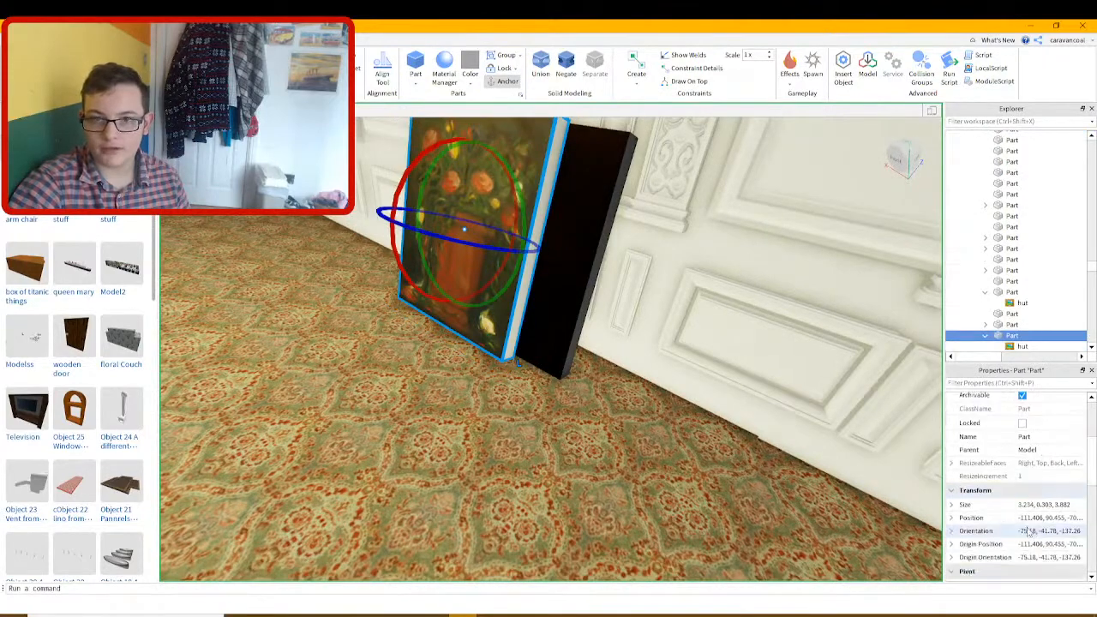
pyautogui.click(506, 84)
# Unanchor the dark portrait painting leaning against the white panelled wall
pyautogui.moveTo(593, 234); pyautogui.dragTo(592, 231, button='right')
pyautogui.click(320, 378)
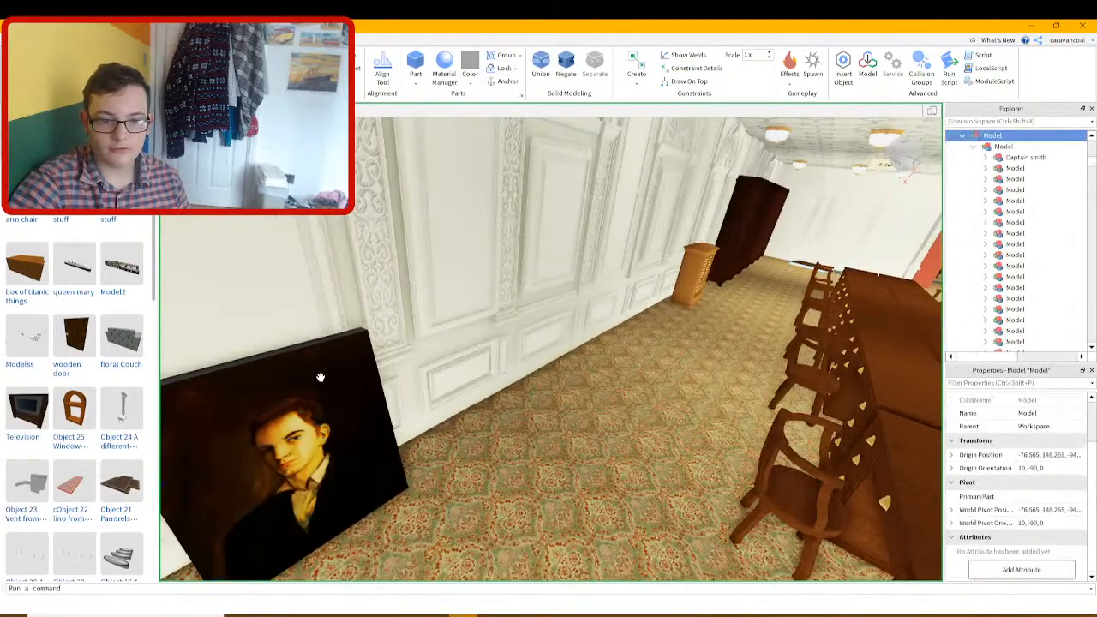
pyautogui.click(1012, 335)
pyautogui.scroll(-2, 1037, 504)
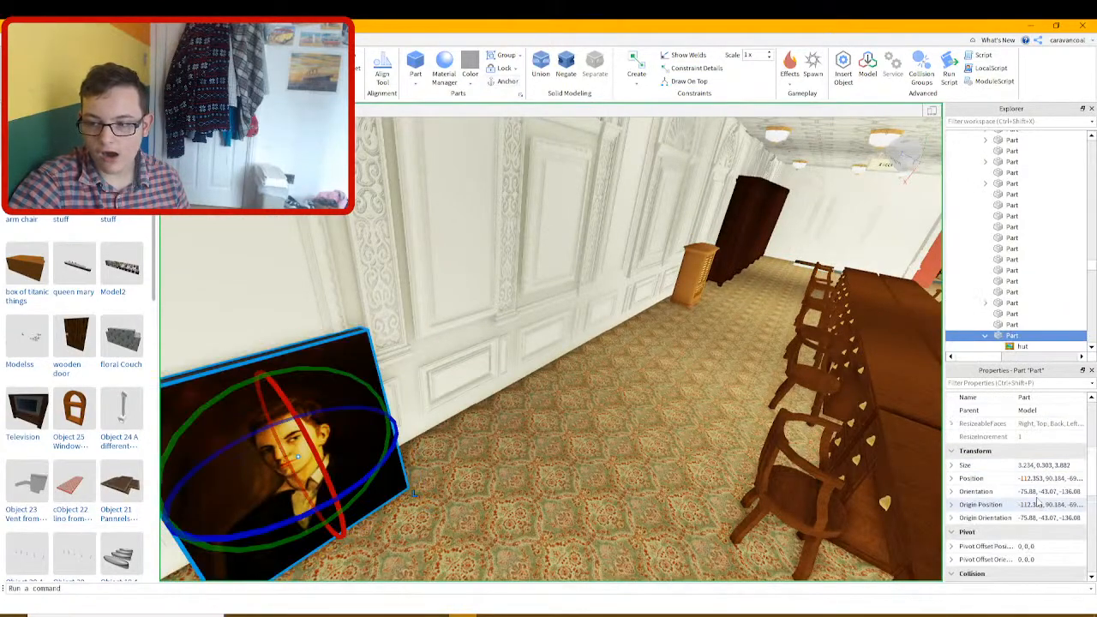
pyautogui.click(512, 88)
# Rotate the dark portrait painting to an orientation of about -78.94, -61.43, -118.15
pyautogui.press('d')
pyautogui.moveTo(514, 278); pyautogui.dragTo(506, 283, button='right')
pyautogui.press('w')
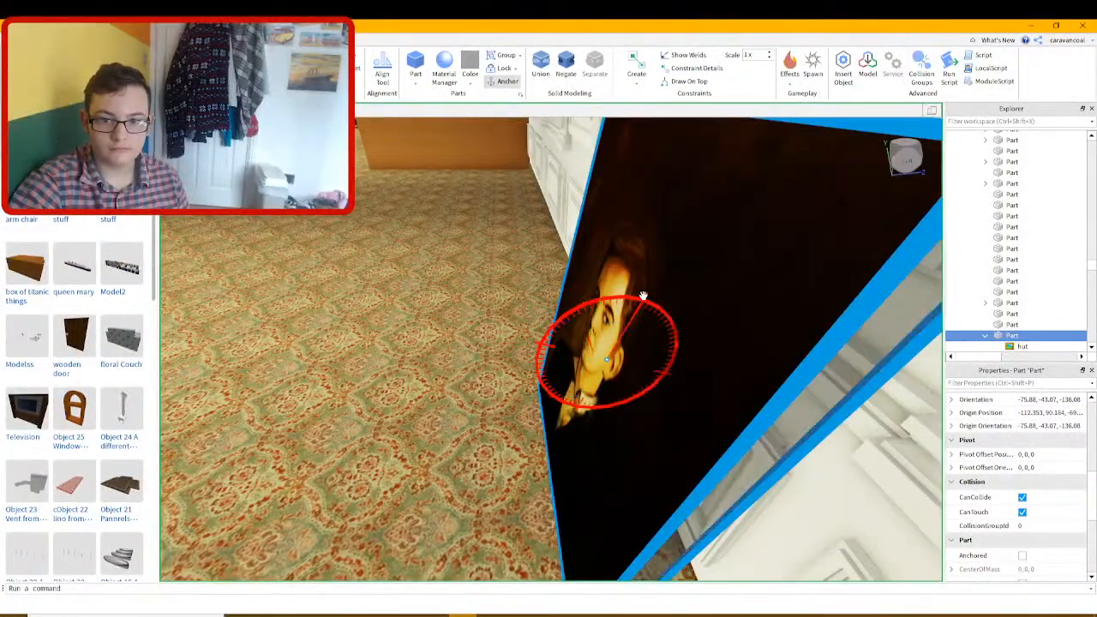
pyautogui.moveTo(642, 295); pyautogui.dragTo(642, 297)
pyautogui.press('w')
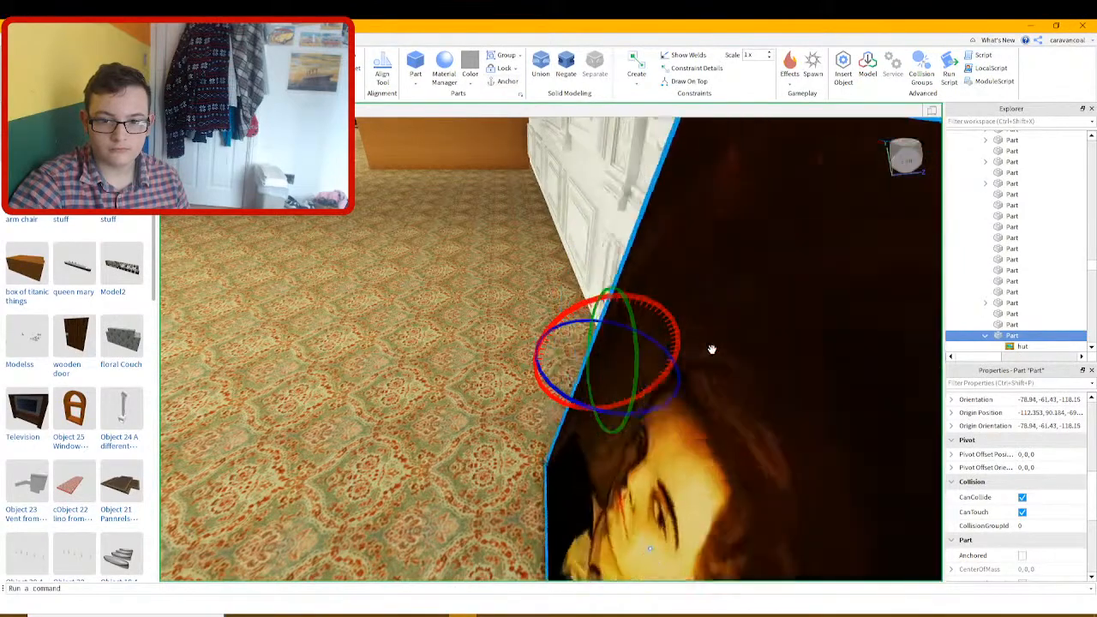
# Deselect the portrait and inspect the dining room and the whole ship from outside
pyautogui.moveTo(712, 351); pyautogui.dragTo(513, 283, button='right')
pyautogui.press('w')
pyautogui.press('s')
pyautogui.press('s')
pyautogui.click(453, 421)
pyautogui.scroll(12, 428, 444)
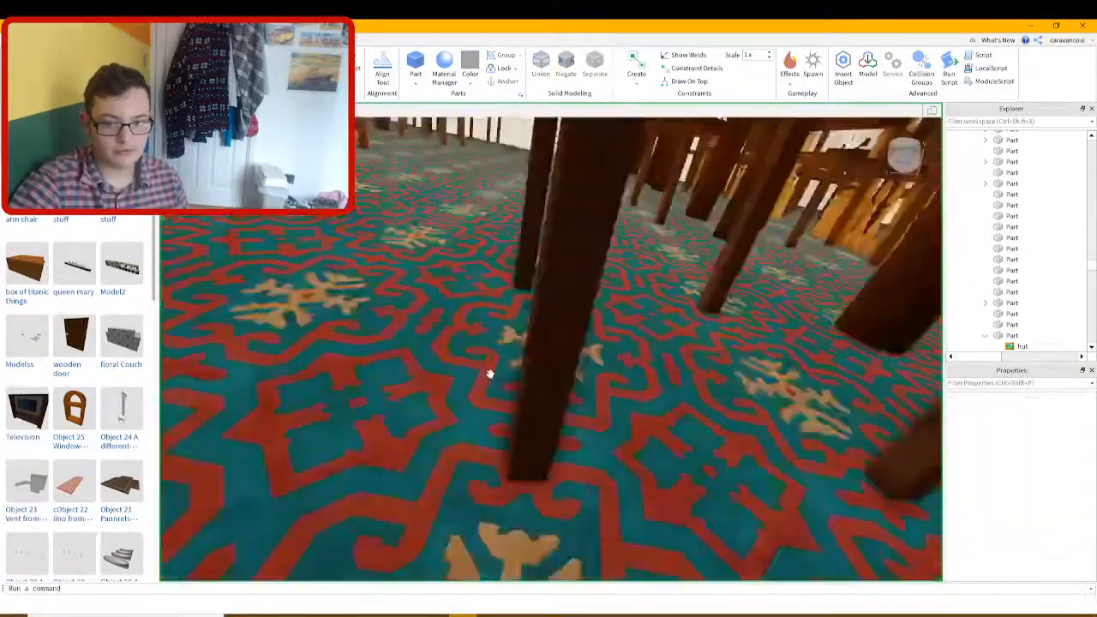
pyautogui.scroll(-3, 491, 371)
pyautogui.scroll(10, 492, 370)
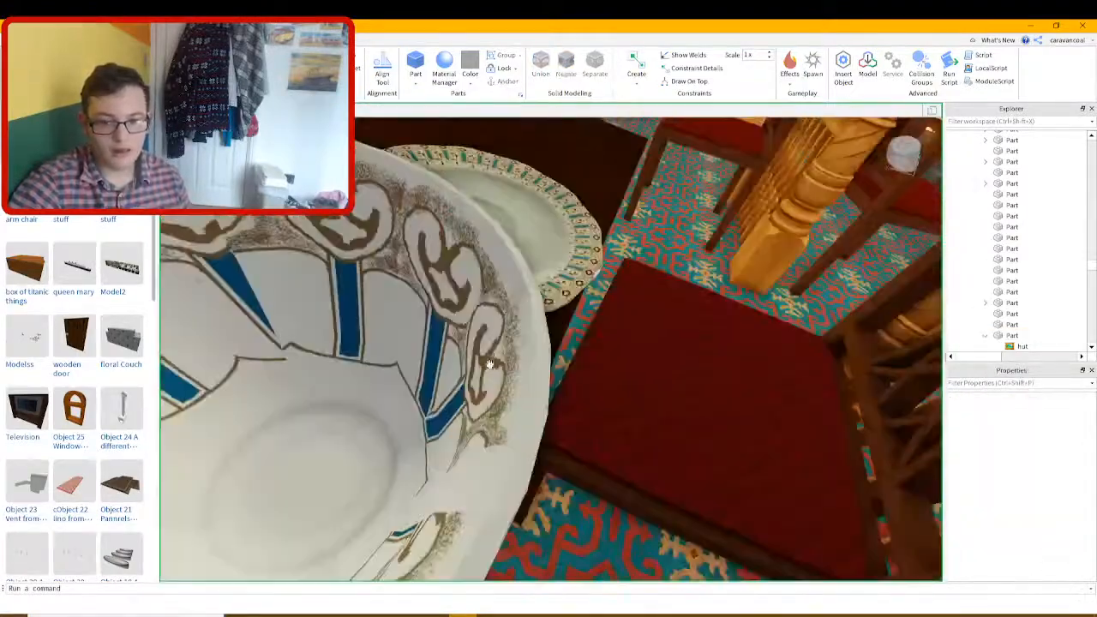
pyautogui.scroll(-3, 491, 368)
pyautogui.scroll(3, 489, 366)
pyautogui.scroll(-10, 489, 366)
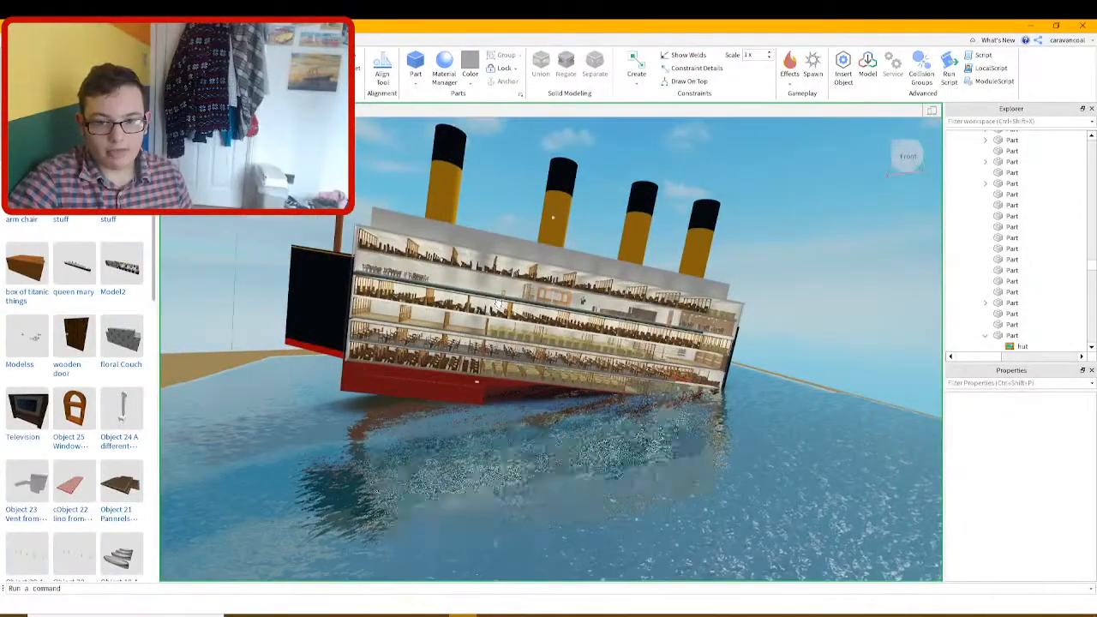
# Ungroup the ship model into its separate pieces
pyautogui.click(497, 300)
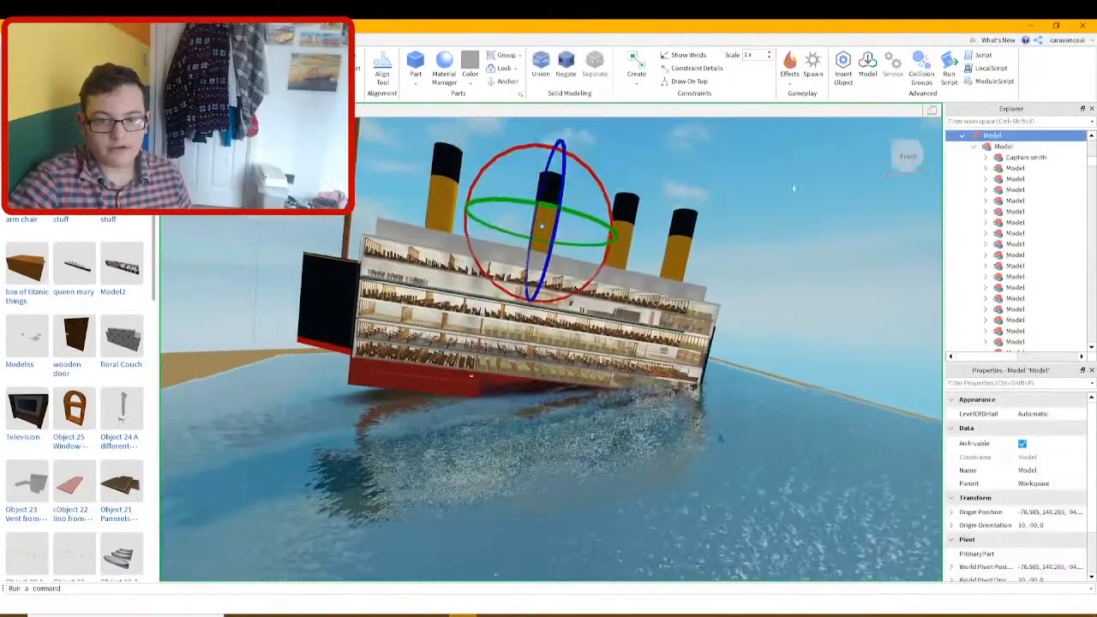
pyautogui.hotkey('ctrl', 'u')
pyautogui.scroll(5, 531, 374)
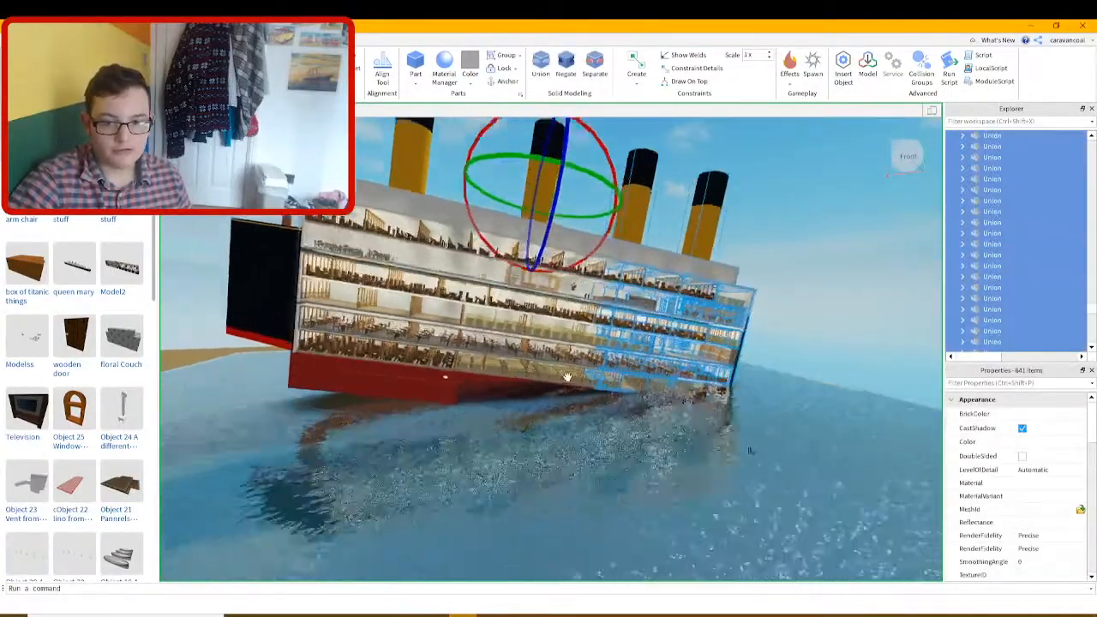
pyautogui.scroll(5, 643, 401)
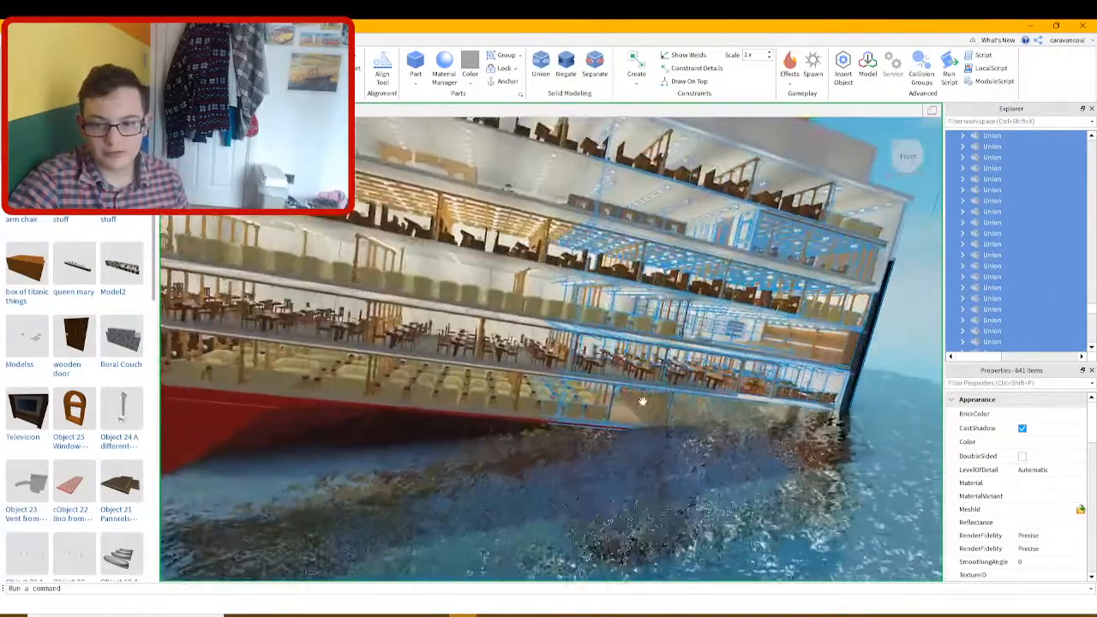
# Move the selected ship pieces slightly downward so they sit deeper in the water
pyautogui.scroll(5, 643, 401)
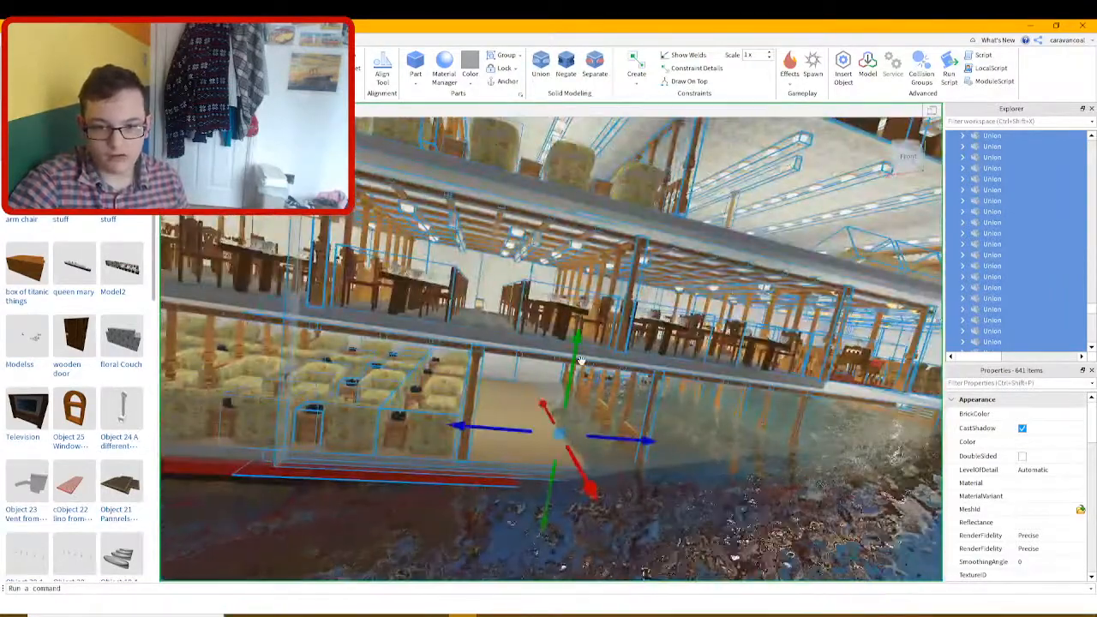
pyautogui.scroll(3, 567, 367)
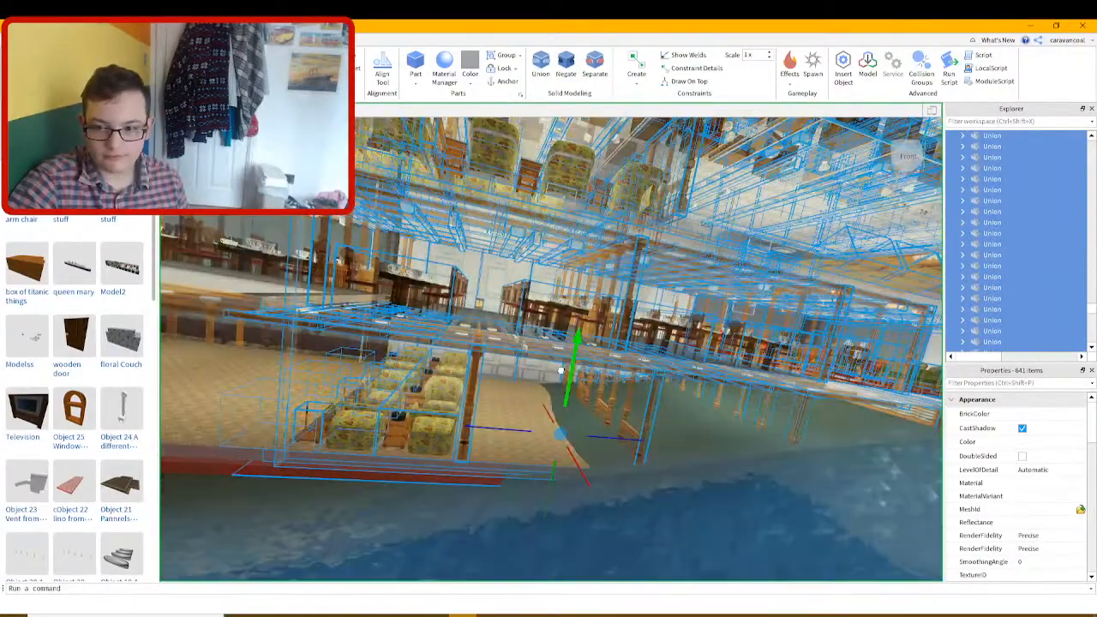
pyautogui.scroll(2, 558, 371)
pyautogui.scroll(2, 556, 374)
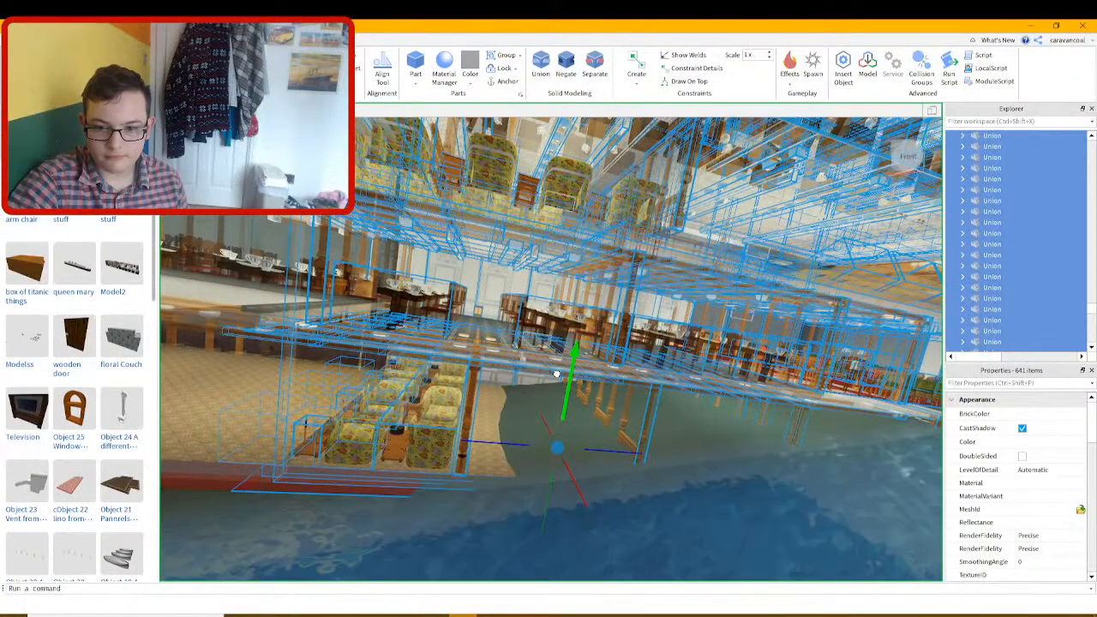
pyautogui.scroll(1, 556, 374)
pyautogui.scroll(1, 647, 457)
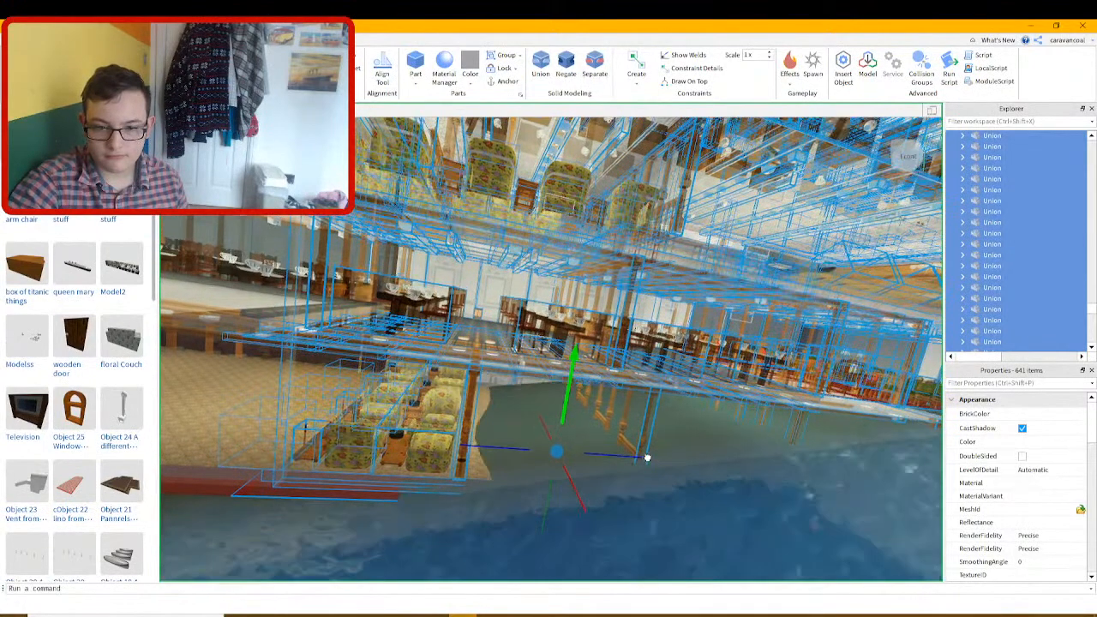
pyautogui.scroll(3, 671, 331)
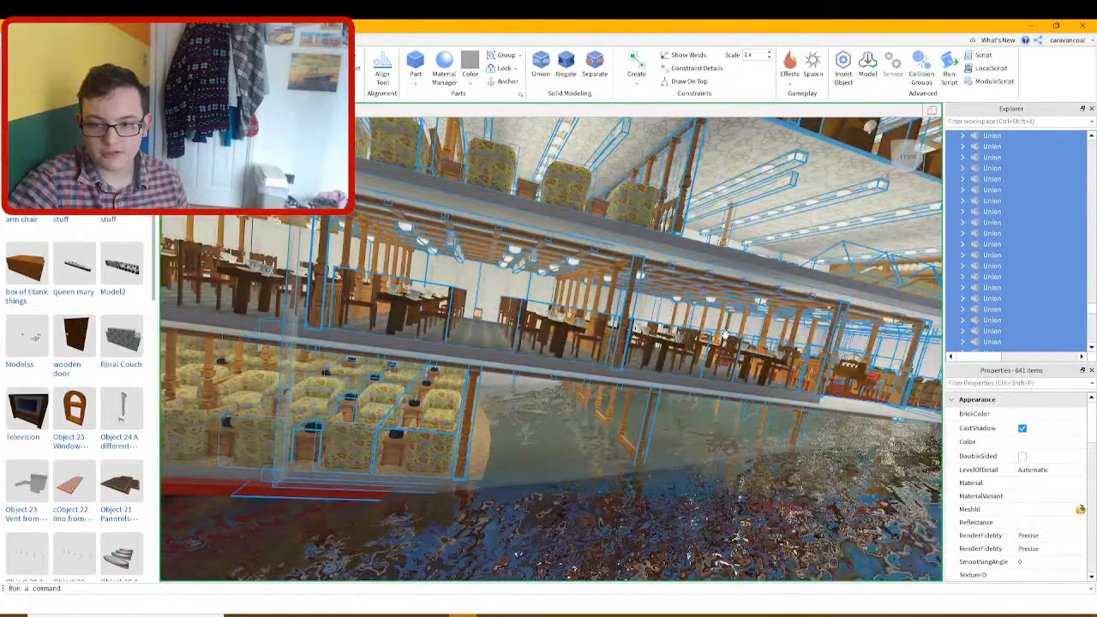
# Examine the dining room and the red-carpeted lounge to check how far the water reaches inside
pyautogui.scroll(10, 723, 333)
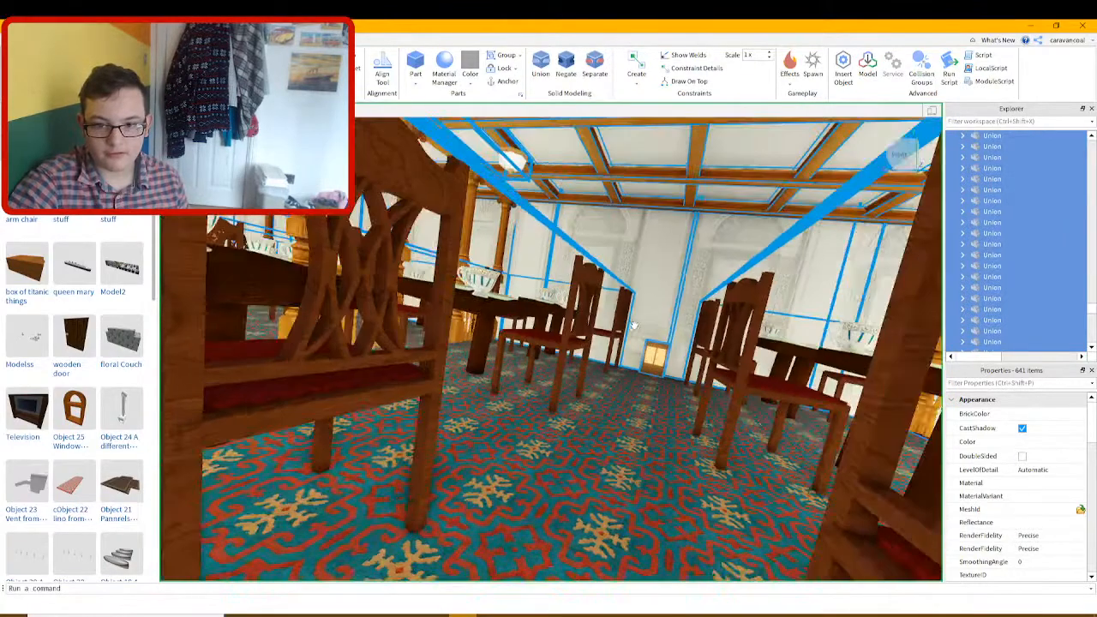
pyautogui.scroll(-10, 632, 326)
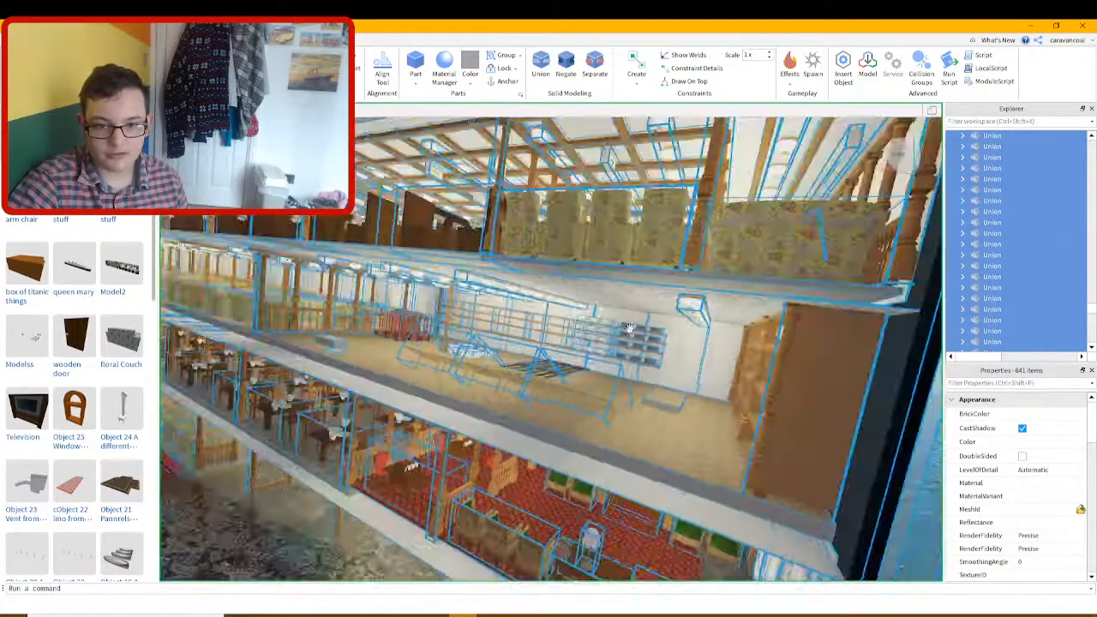
pyautogui.scroll(10, 630, 328)
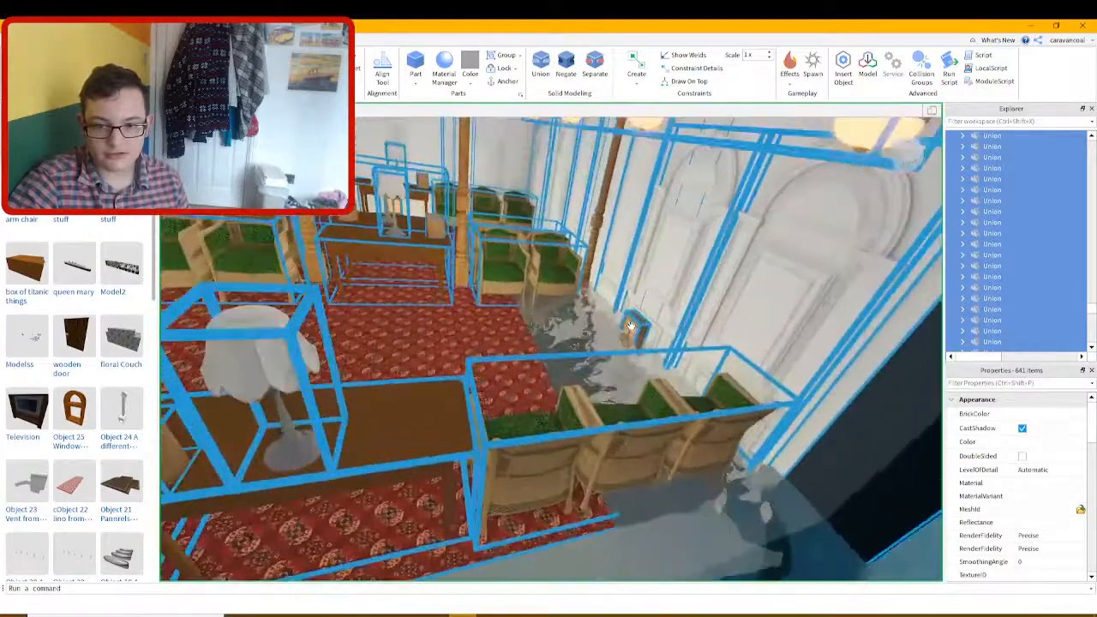
pyautogui.scroll(3, 631, 329)
pyautogui.scroll(8, 631, 326)
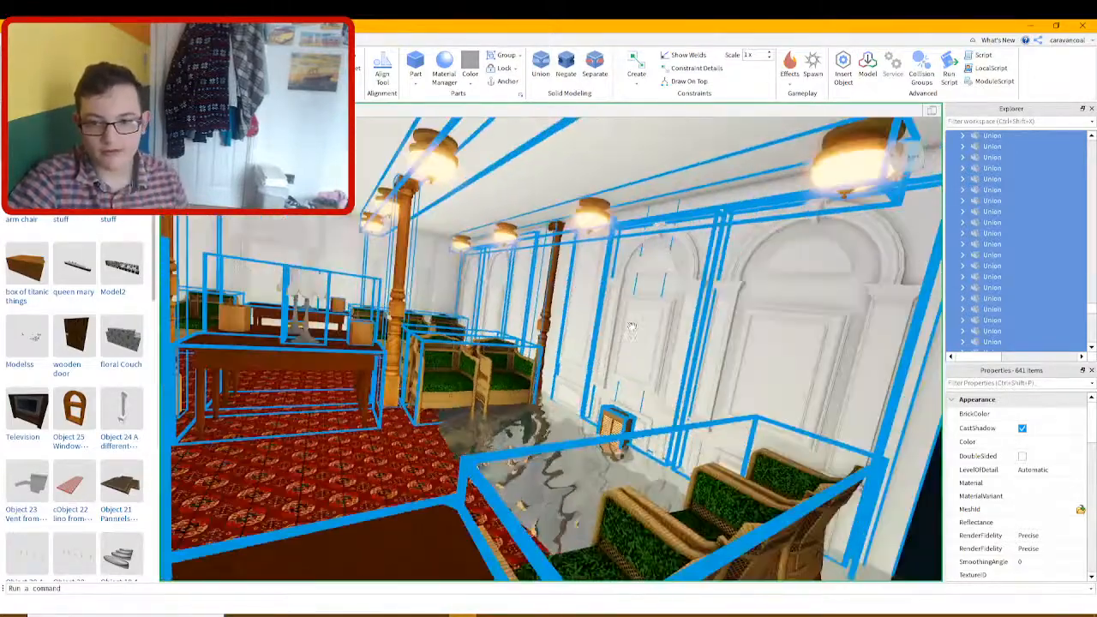
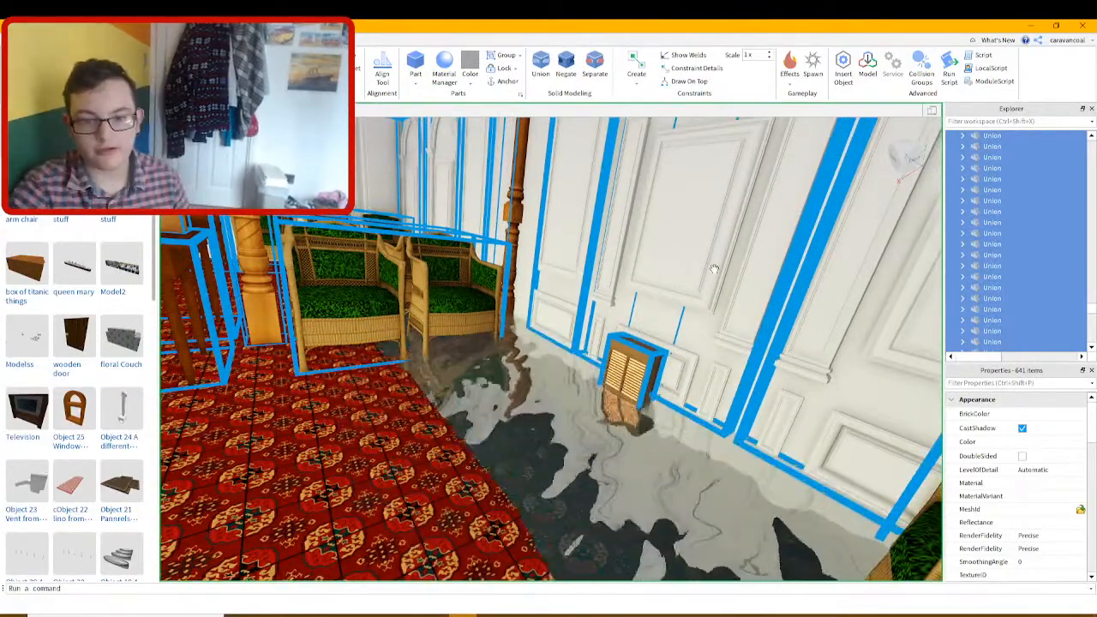
pyautogui.scroll(4, 571, 448)
pyautogui.moveTo(579, 431); pyautogui.dragTo(637, 400, button='right')
pyautogui.scroll(3, 609, 412)
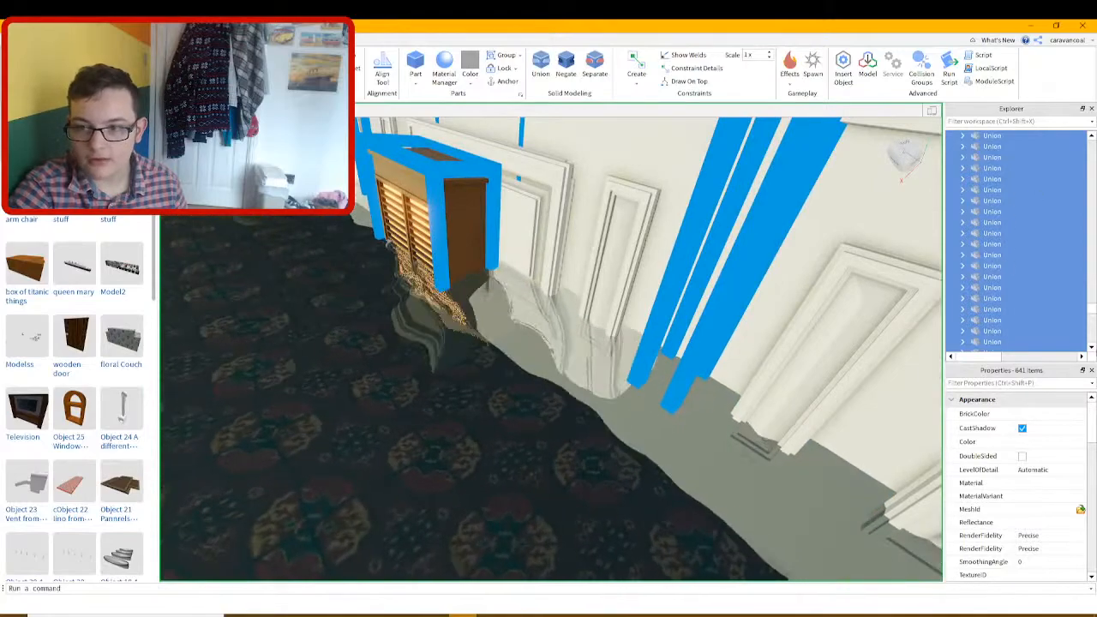
pyautogui.scroll(-10, 614, 360)
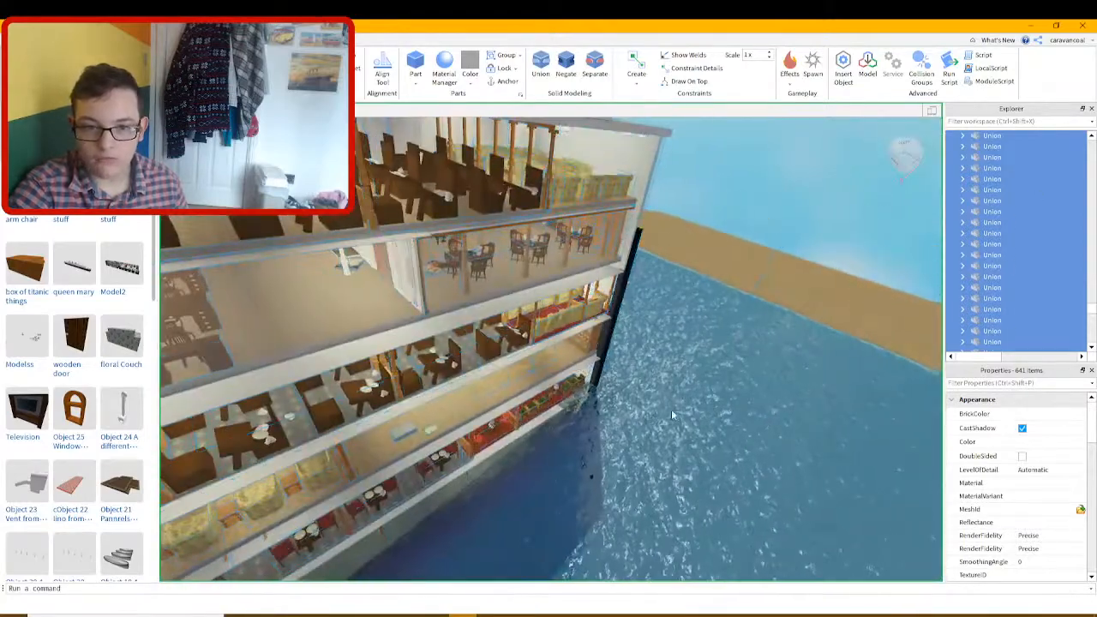
# Clear the selection and inspect the loose paintings and the wood-panelled fireplace room
pyautogui.click(602, 379)
pyautogui.scroll(10, 486, 282)
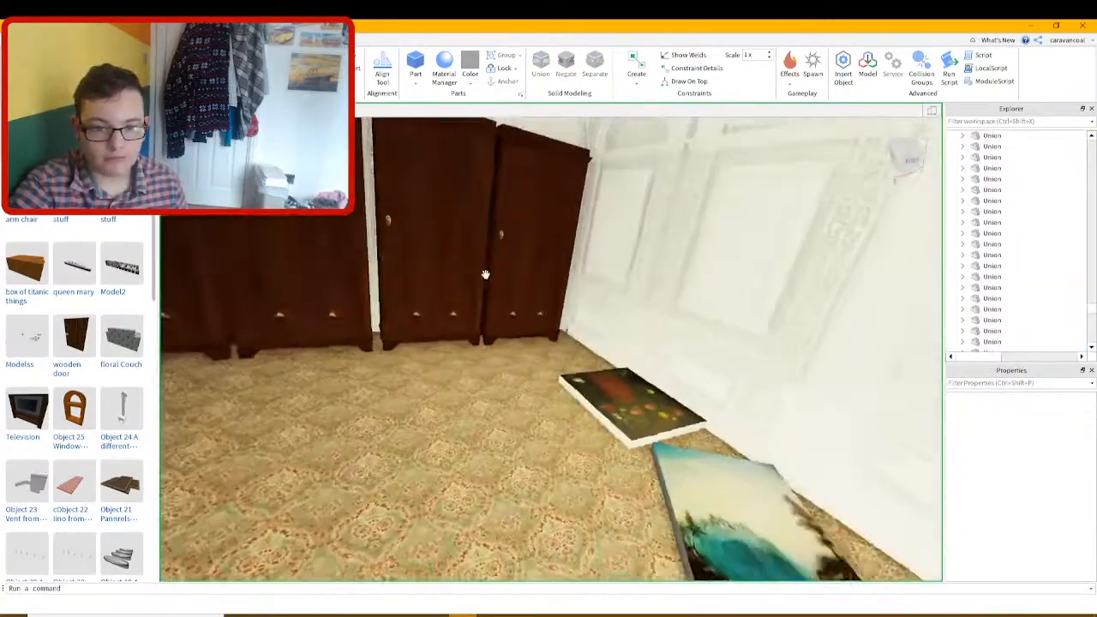
pyautogui.scroll(10, 485, 275)
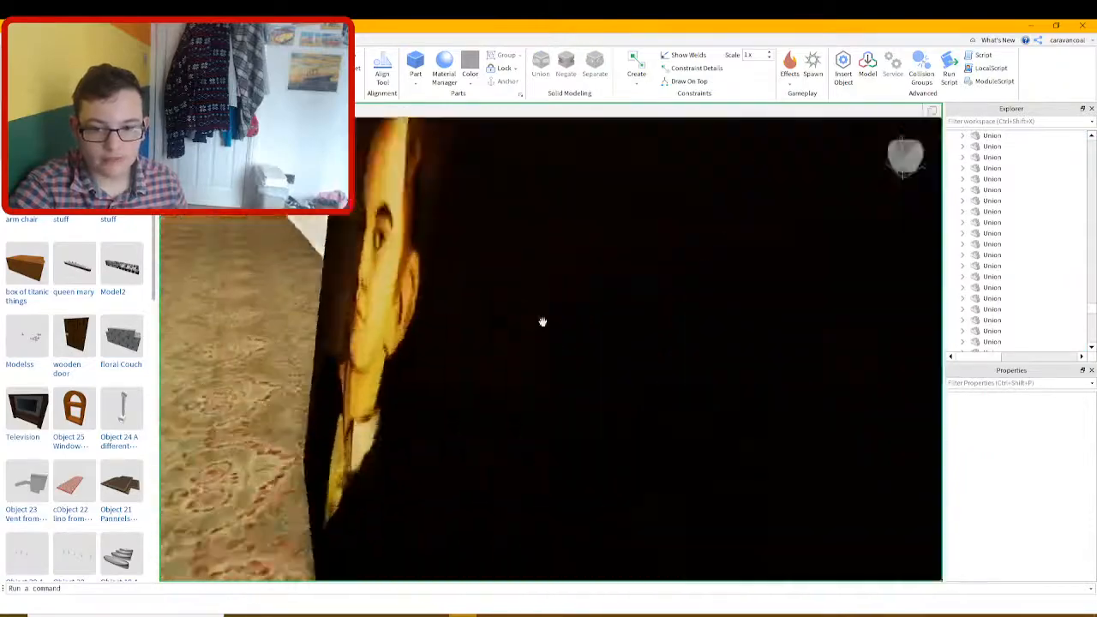
pyautogui.scroll(10, 562, 325)
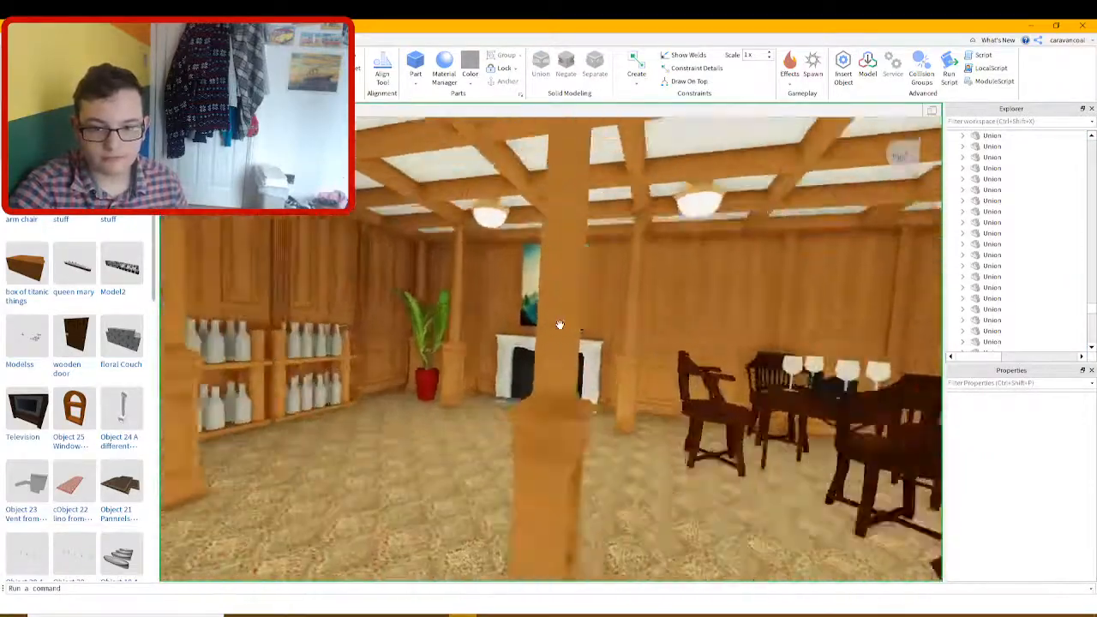
pyautogui.scroll(8, 560, 325)
pyautogui.scroll(-4, 560, 325)
pyautogui.moveTo(560, 325); pyautogui.dragTo(560, 325, button='right')
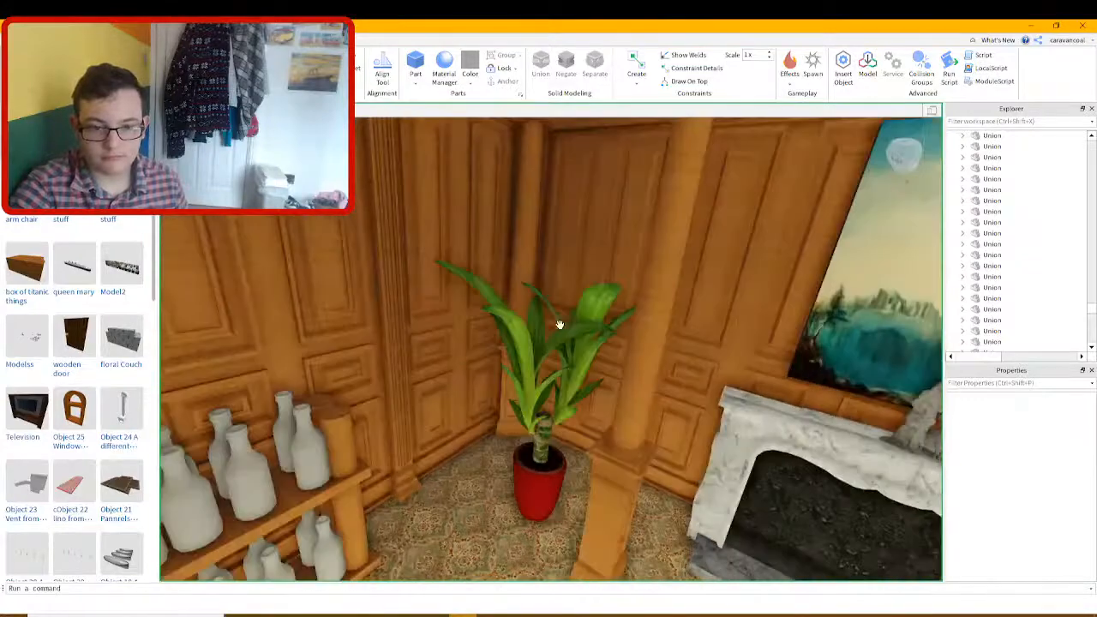
# Select the potted plant in the wood-panelled room's corner and shift it about 0.6 studs sideways
pyautogui.moveTo(570, 371); pyautogui.dragTo(572, 373, button='right')
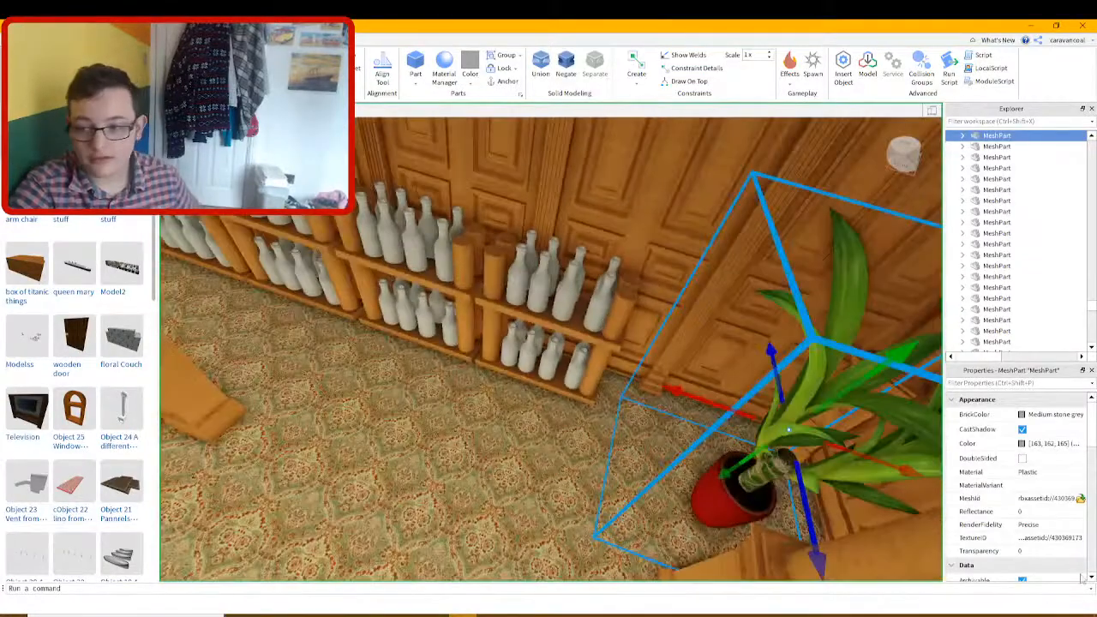
pyautogui.scroll(-6, 1037, 512)
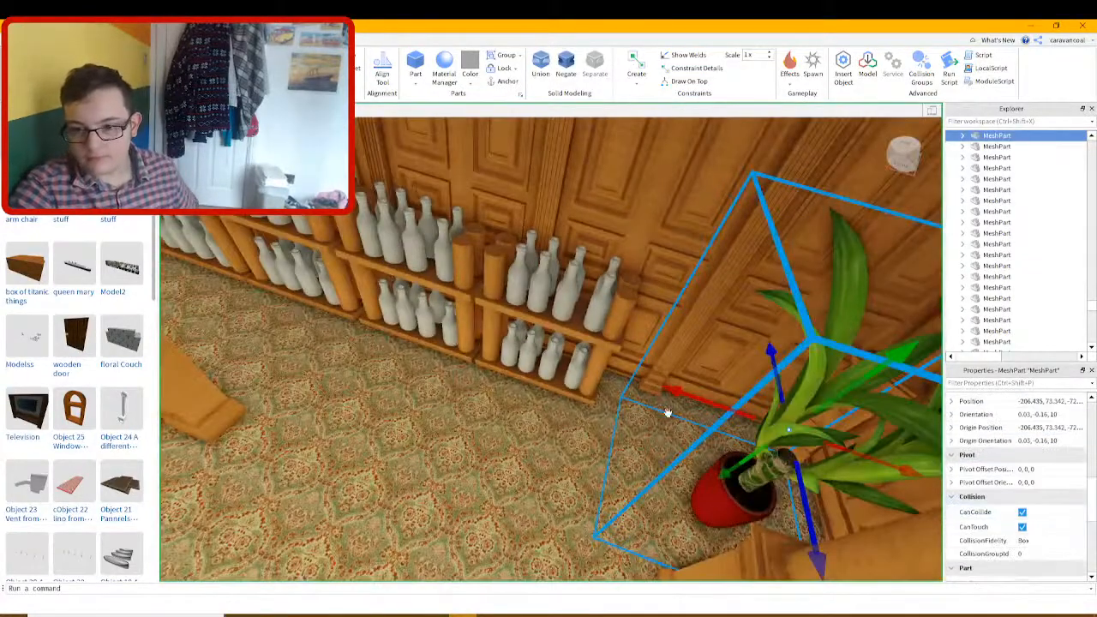
pyautogui.moveTo(728, 406); pyautogui.dragTo(703, 408)
pyautogui.moveTo(703, 408); pyautogui.dragTo(704, 397, button='right')
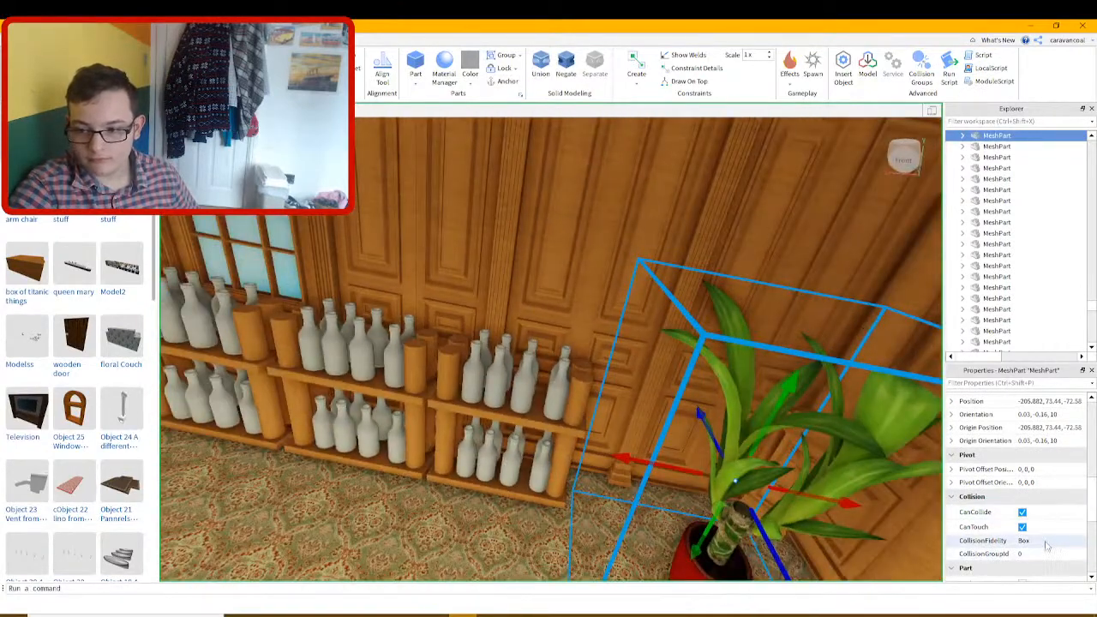
# Review the collision fidelity options of the potted plant and clear the selection
pyautogui.click(1046, 584)
pyautogui.moveTo(729, 375); pyautogui.dragTo(731, 375, button='right')
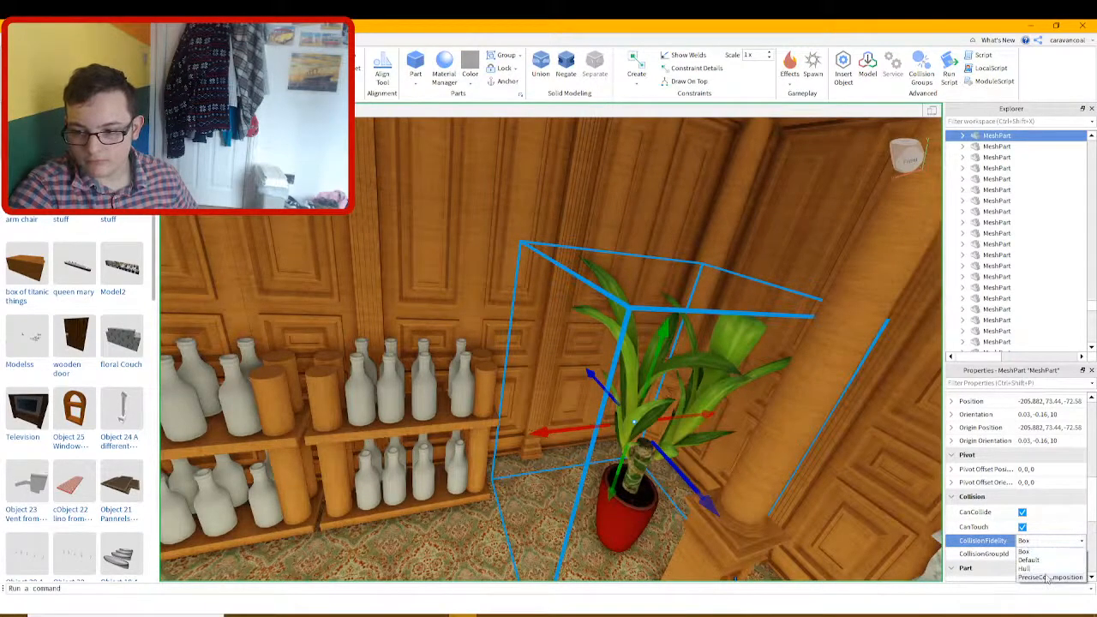
pyautogui.moveTo(695, 457); pyautogui.dragTo(686, 455, button='right')
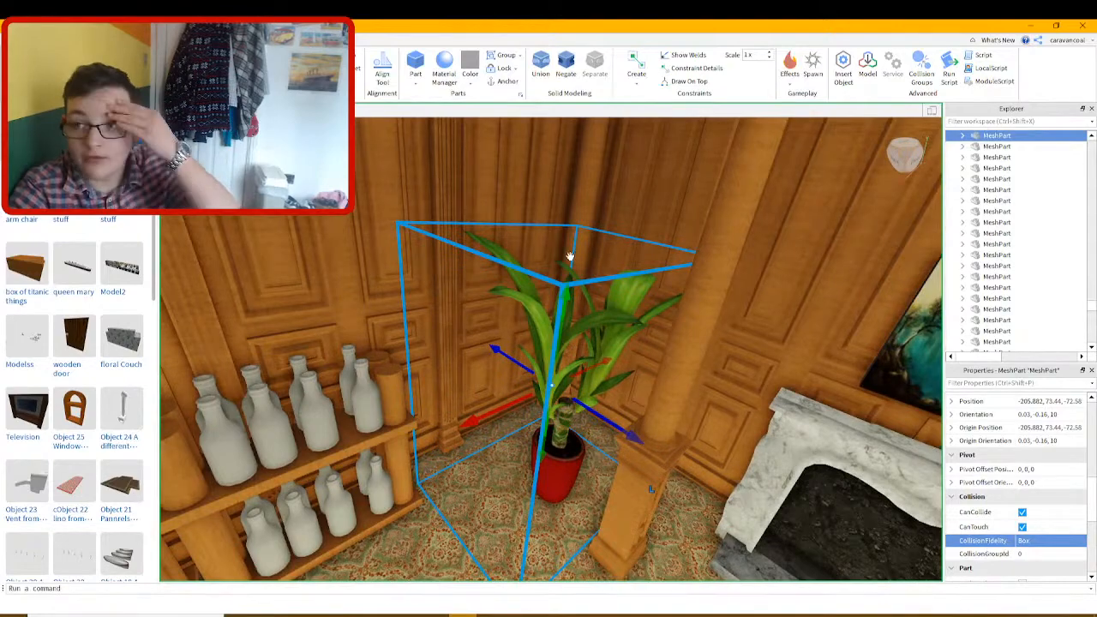
pyautogui.moveTo(537, 365); pyautogui.dragTo(548, 348, button='right')
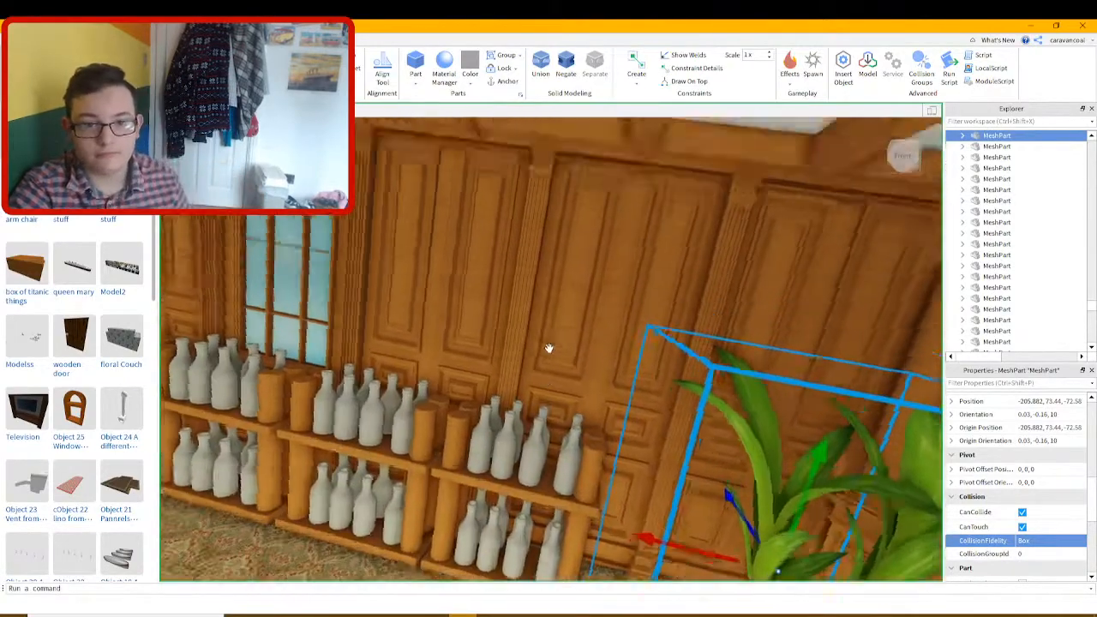
pyautogui.scroll(-10, 549, 348)
pyautogui.click(670, 477)
# Align the red chair by the balustrade with the tilted floor and slide it up to the writing desk in the red-carpeted lounge
pyautogui.scroll(10, 431, 470)
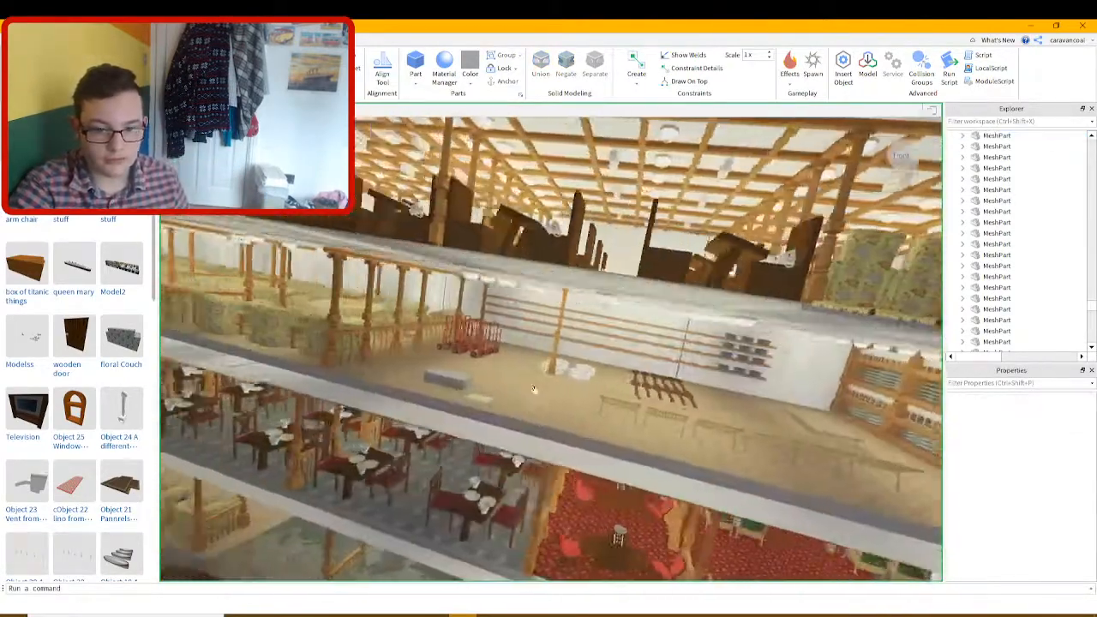
pyautogui.scroll(-2, 546, 380)
pyautogui.scroll(-10, 546, 379)
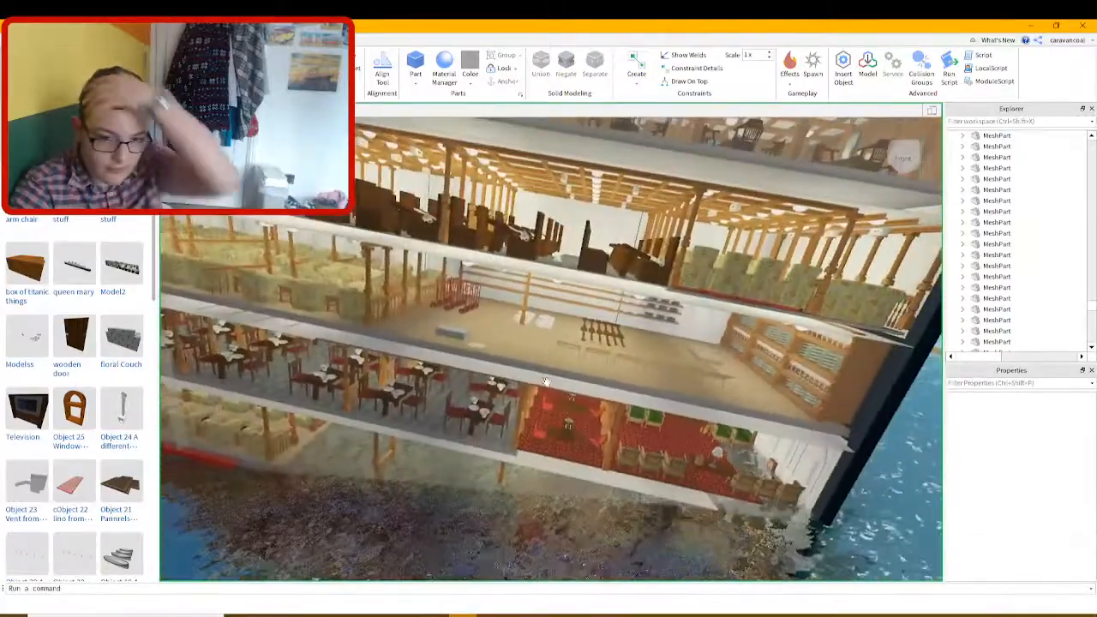
pyautogui.scroll(8, 583, 489)
pyautogui.scroll(10, 582, 488)
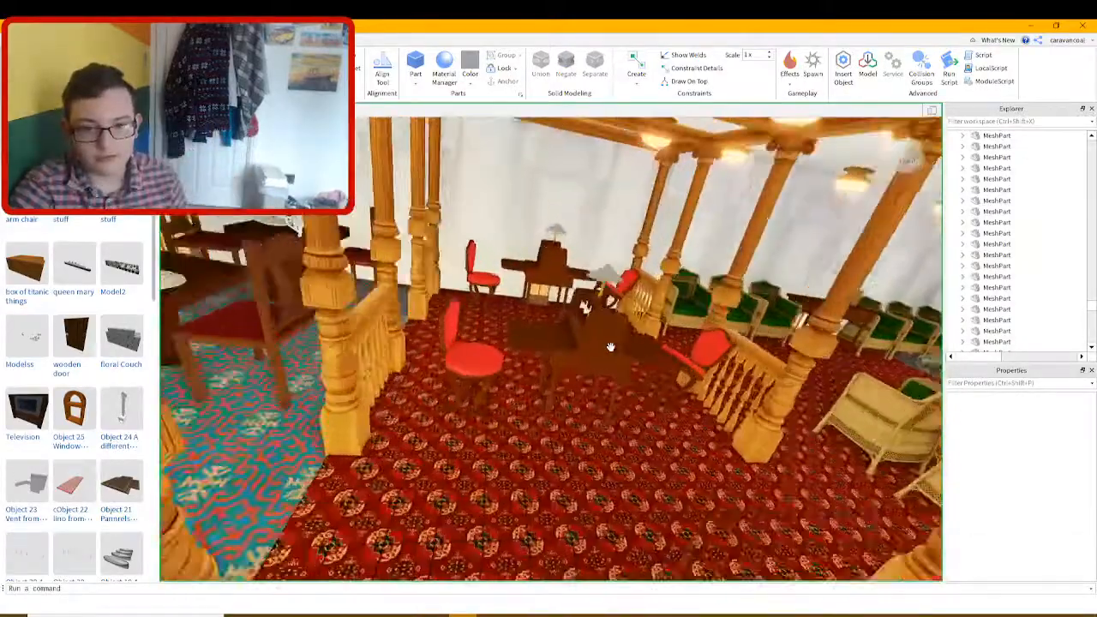
pyautogui.scroll(5, 610, 347)
pyautogui.moveTo(610, 347); pyautogui.dragTo(612, 345, button='right')
pyautogui.click(467, 404)
pyautogui.moveTo(466, 405); pyautogui.dragTo(467, 405, button='right')
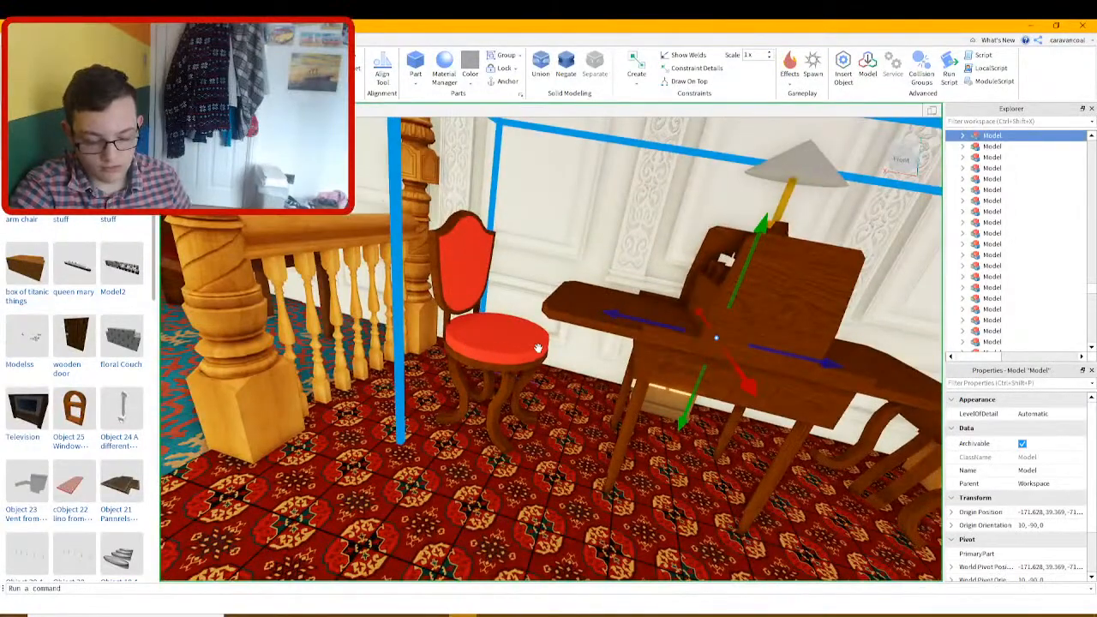
pyautogui.click(542, 356)
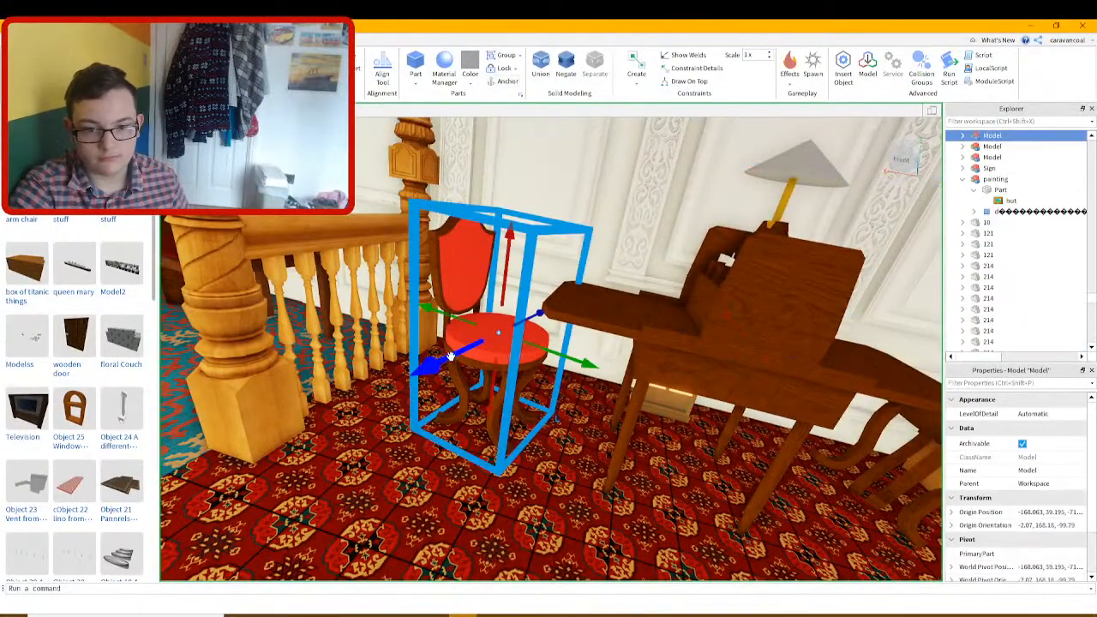
pyautogui.moveTo(450, 357); pyautogui.dragTo(453, 409)
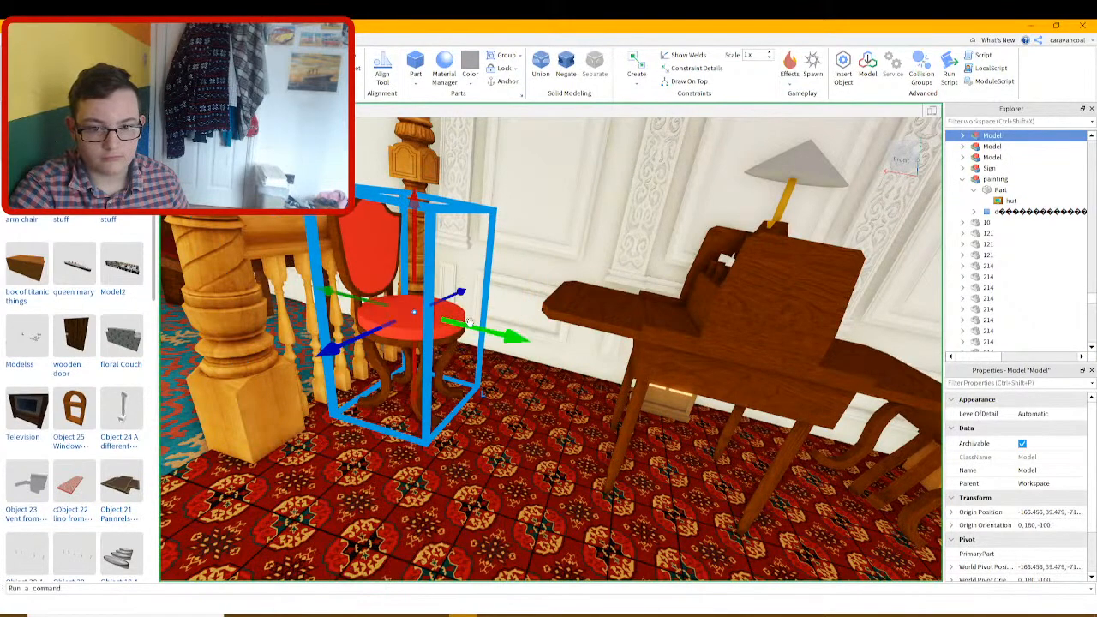
pyautogui.moveTo(469, 323); pyautogui.dragTo(565, 388)
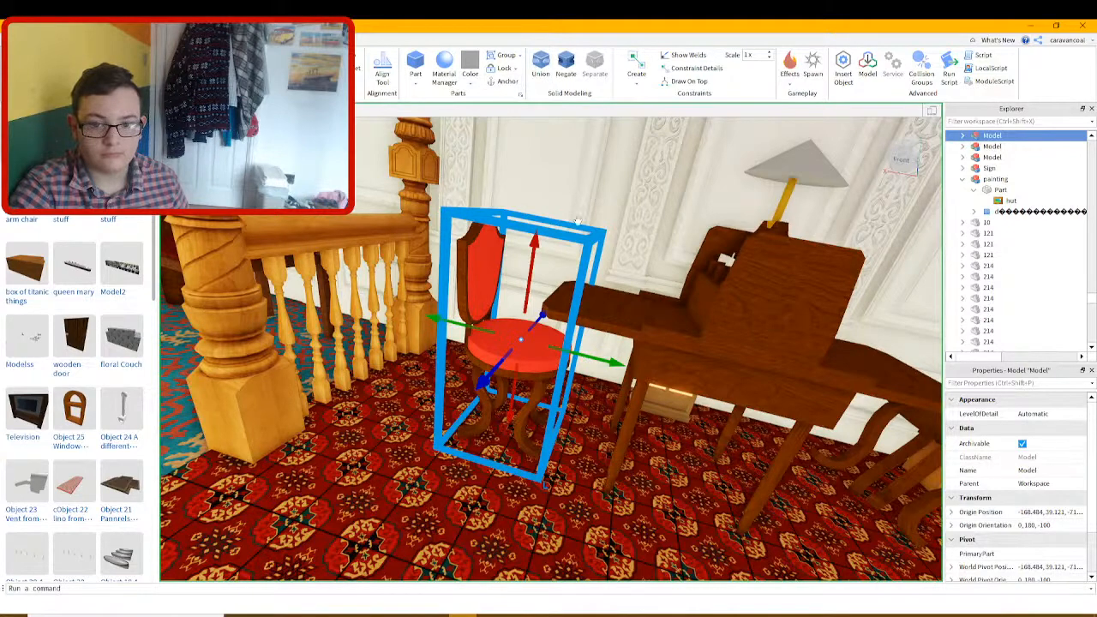
pyautogui.moveTo(580, 354); pyautogui.dragTo(628, 382)
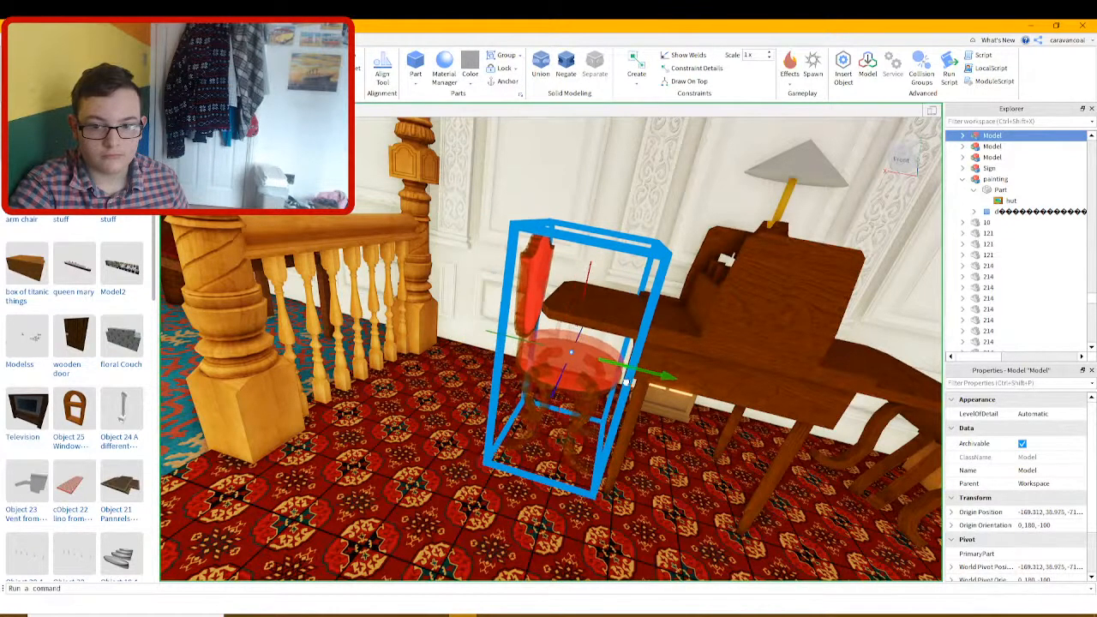
# Select the writing desk together with the small rack standing on it
pyautogui.scroll(3, 616, 352)
pyautogui.scroll(-5, 601, 407)
pyautogui.moveTo(602, 407); pyautogui.dragTo(605, 454, button='right')
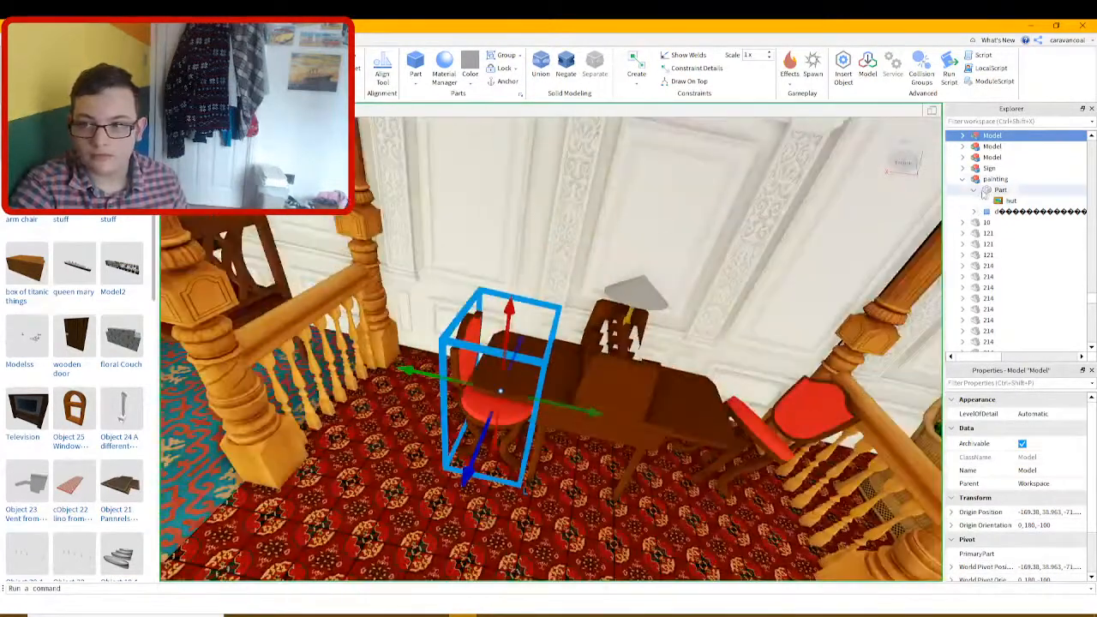
pyautogui.click(645, 348)
pyautogui.click(573, 381)
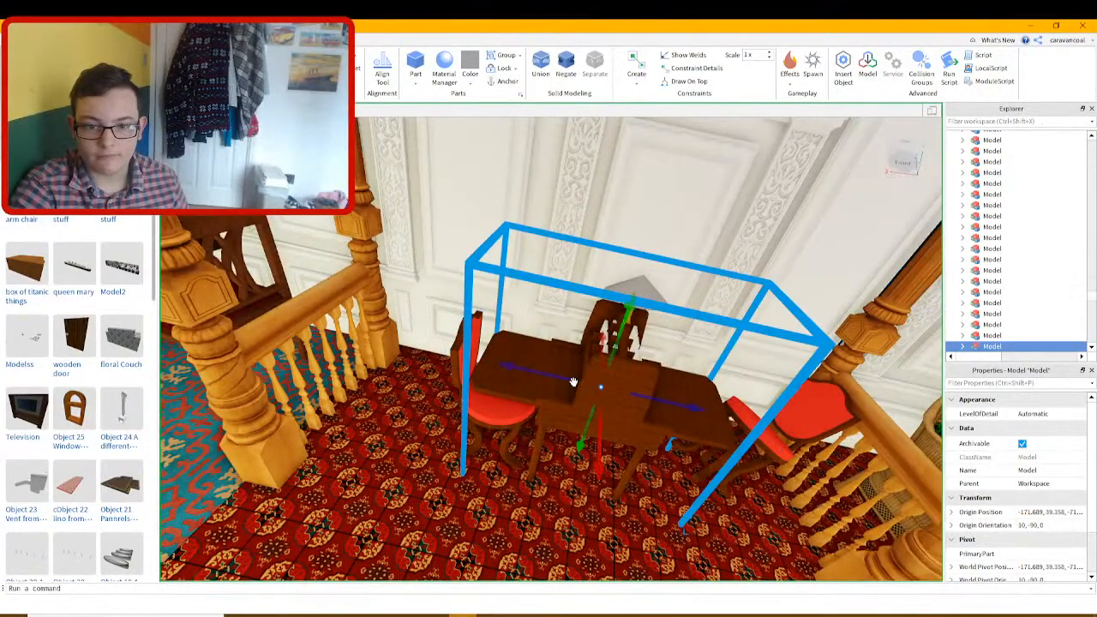
pyautogui.scroll(3, 565, 386)
pyautogui.moveTo(566, 386); pyautogui.dragTo(566, 391, button='right')
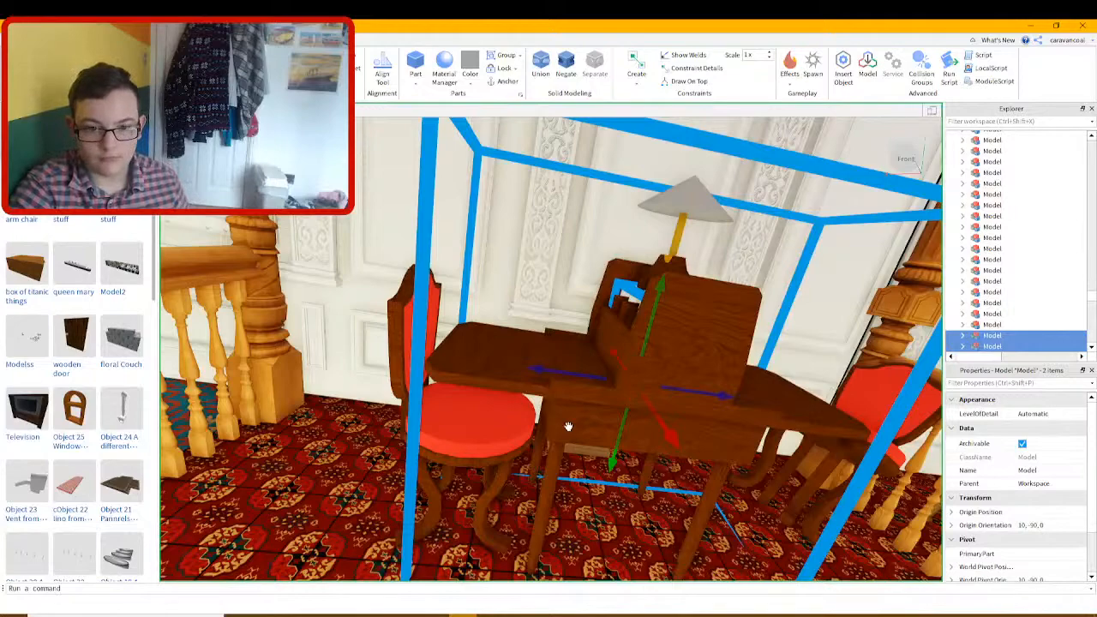
# Pull the second red chair away from the writing desk onto the open carpet and rotate it by 90 degrees
pyautogui.moveTo(569, 427); pyautogui.dragTo(619, 482, button='right')
pyautogui.click(646, 320)
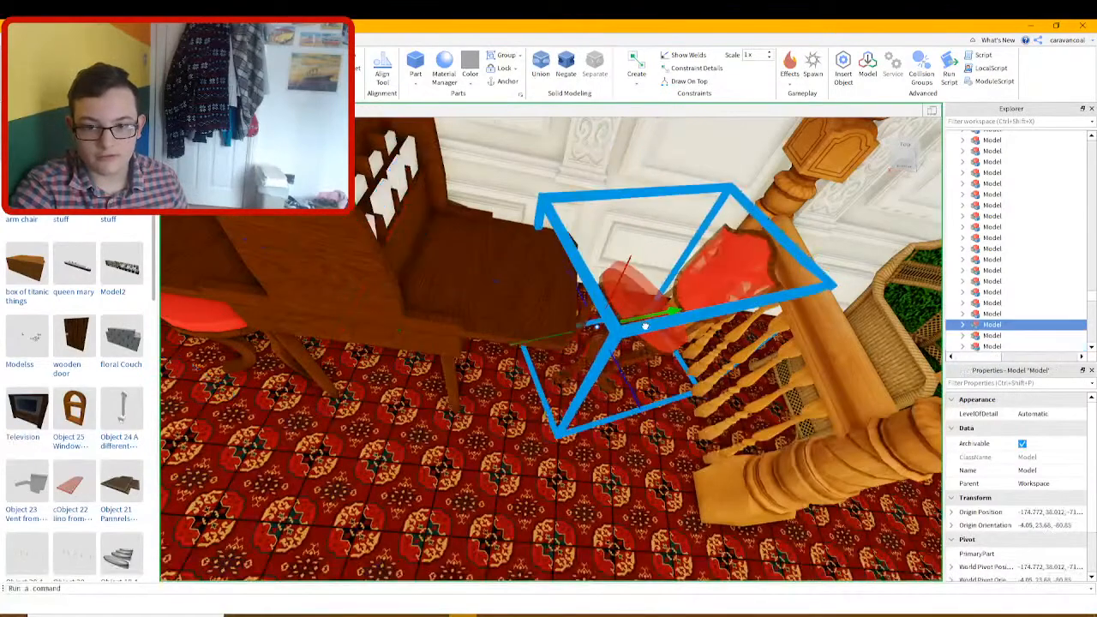
pyautogui.moveTo(699, 284); pyautogui.dragTo(624, 460)
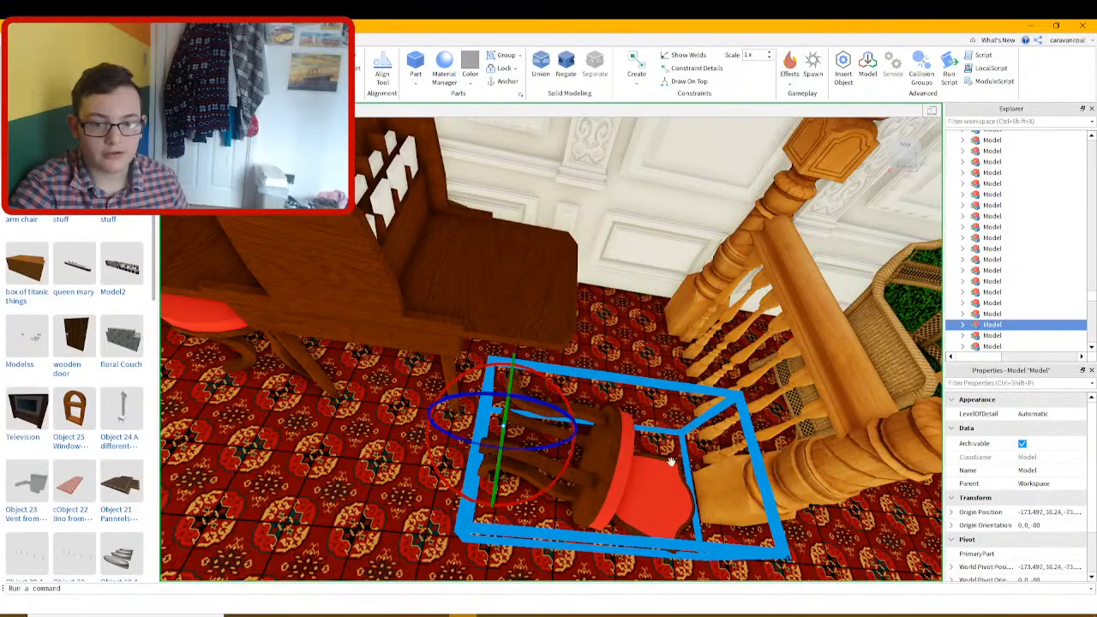
pyautogui.moveTo(500, 469); pyautogui.dragTo(562, 434)
pyautogui.moveTo(562, 433); pyautogui.dragTo(661, 439, button='right')
# Select all the ship's pieces and move them slightly downward to sink the ship deeper into the water
pyautogui.scroll(-10, 661, 439)
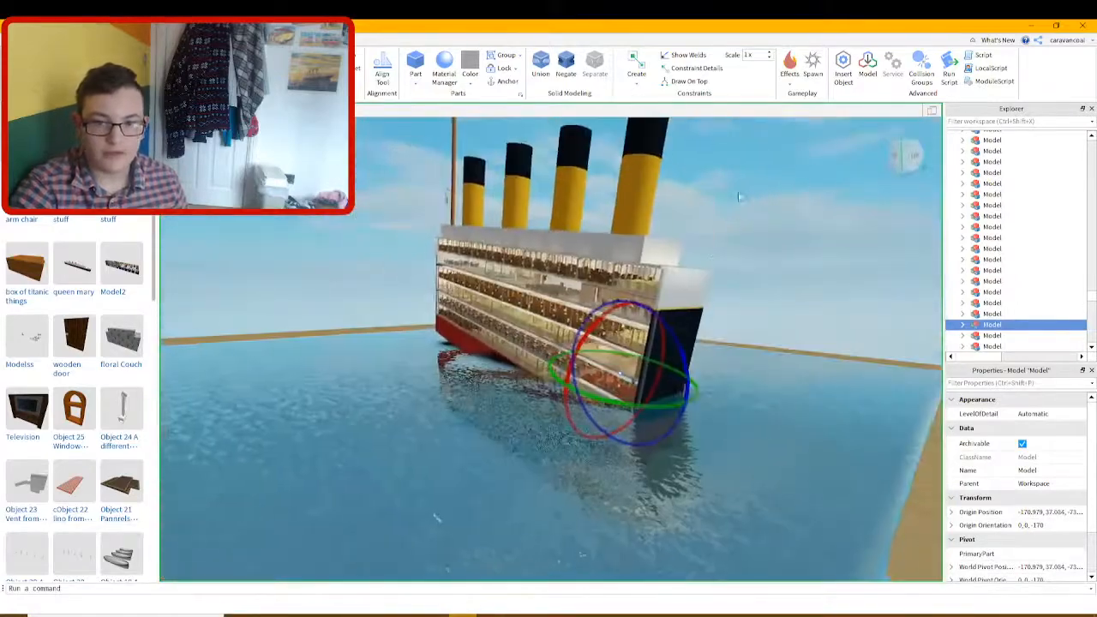
pyautogui.moveTo(739, 141); pyautogui.dragTo(434, 531)
pyautogui.scroll(8, 545, 351)
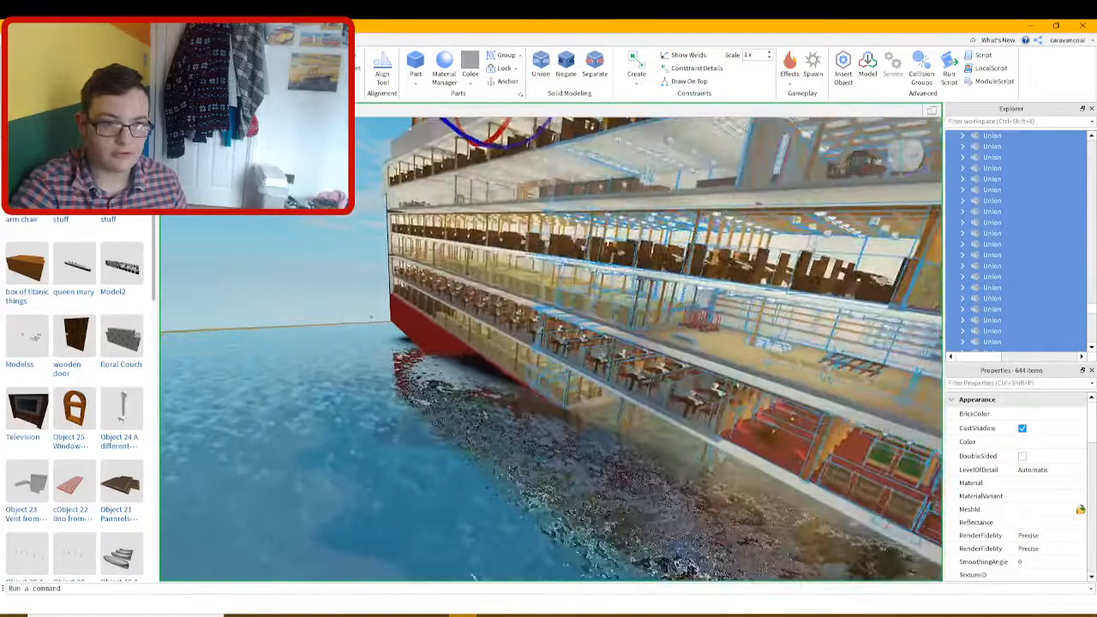
pyautogui.scroll(2, 552, 350)
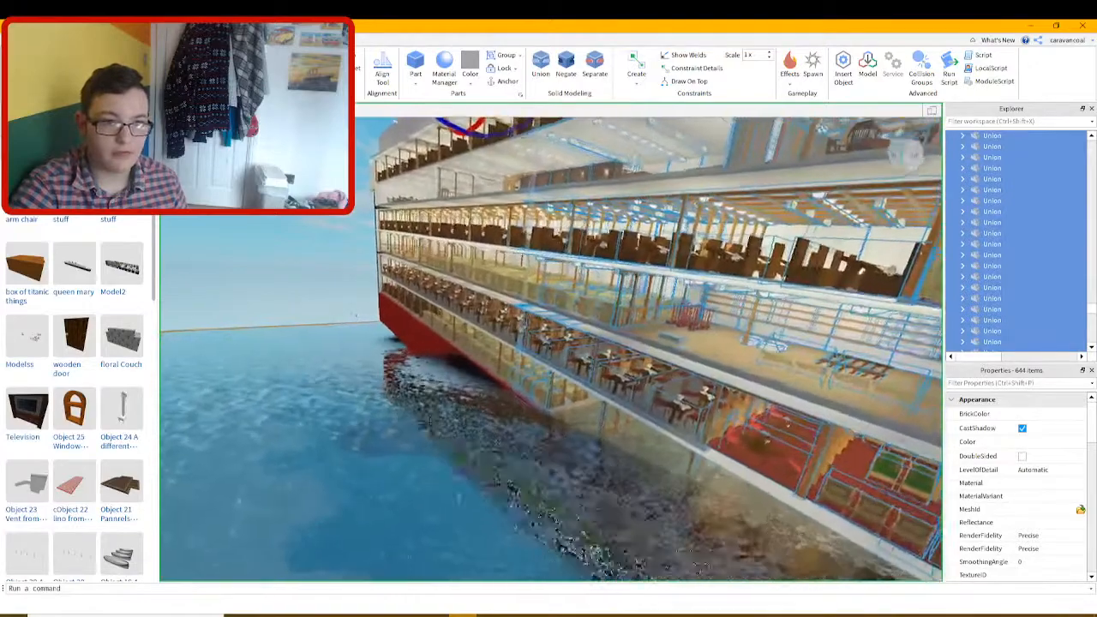
pyautogui.hotkey('ctrl', '2')
pyautogui.moveTo(588, 421); pyautogui.dragTo(622, 442, button='right')
pyautogui.moveTo(593, 318); pyautogui.dragTo(593, 318, button='right')
pyautogui.scroll(5, 592, 318)
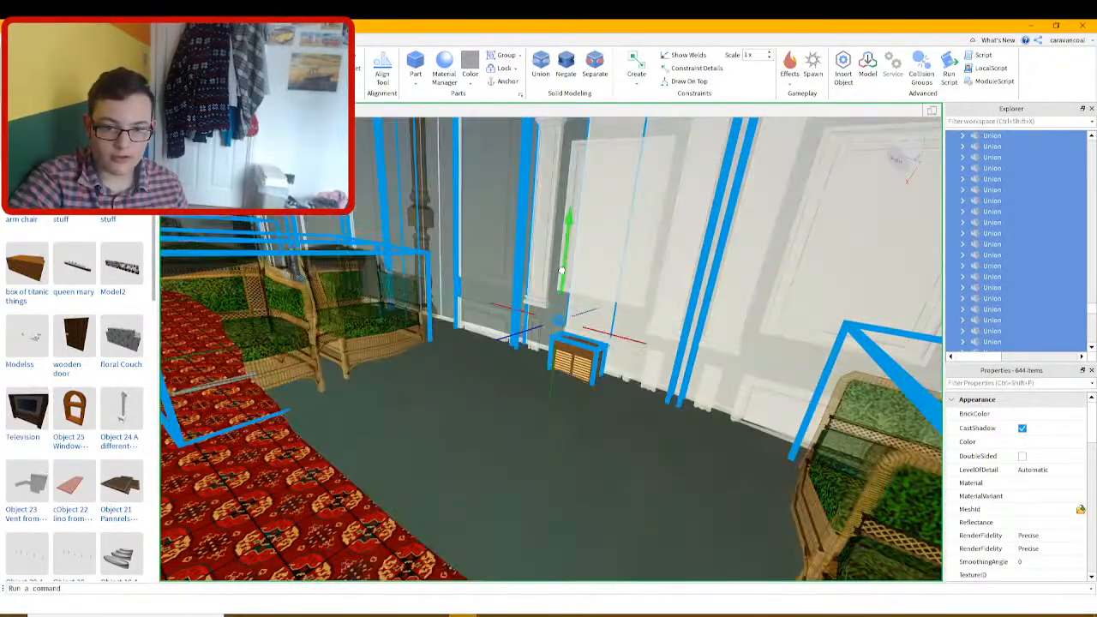
pyautogui.moveTo(562, 271); pyautogui.dragTo(562, 284)
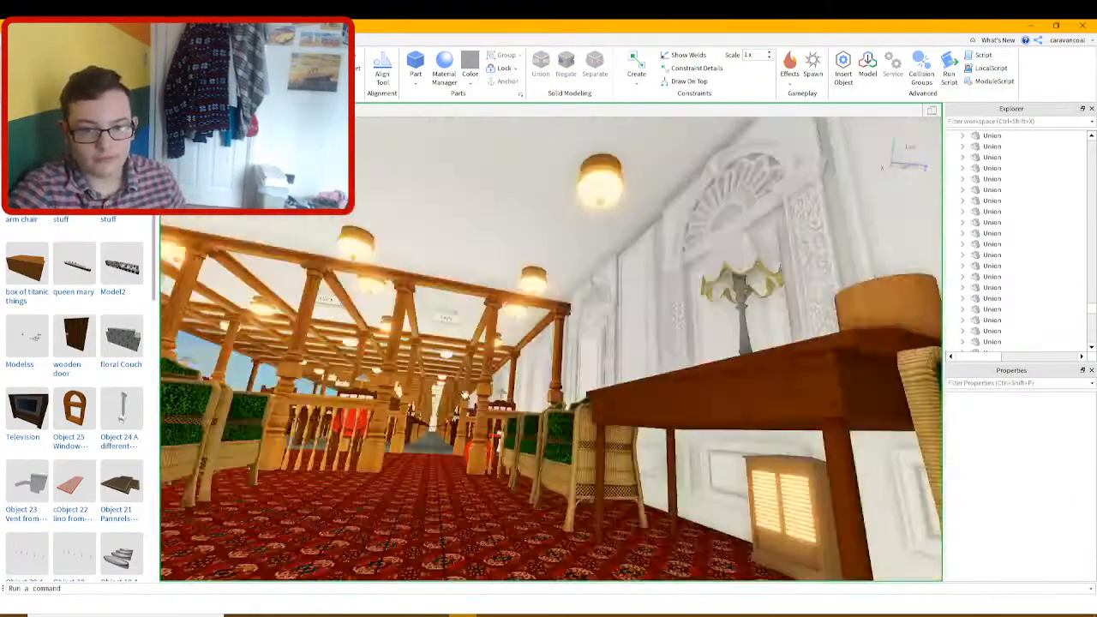
# Inspect the wicker-chair lounge to check how far the water reaches across the red carpet
pyautogui.moveTo(464, 395); pyautogui.dragTo(481, 395, button='right')
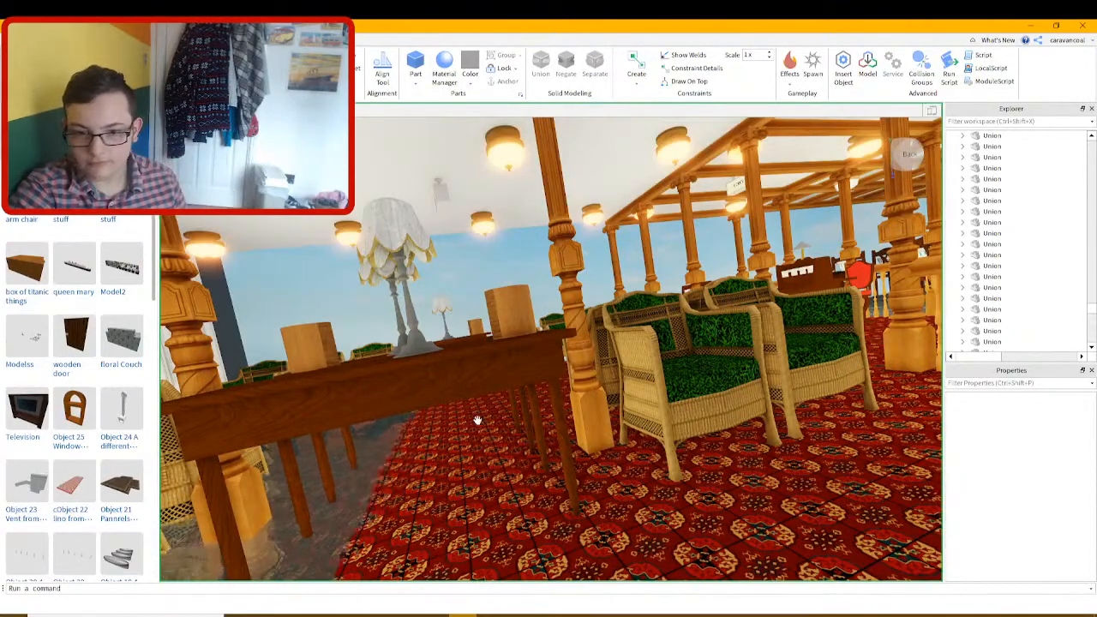
pyautogui.press('w')
pyautogui.moveTo(478, 420); pyautogui.dragTo(581, 440, button='right')
pyautogui.press('w')
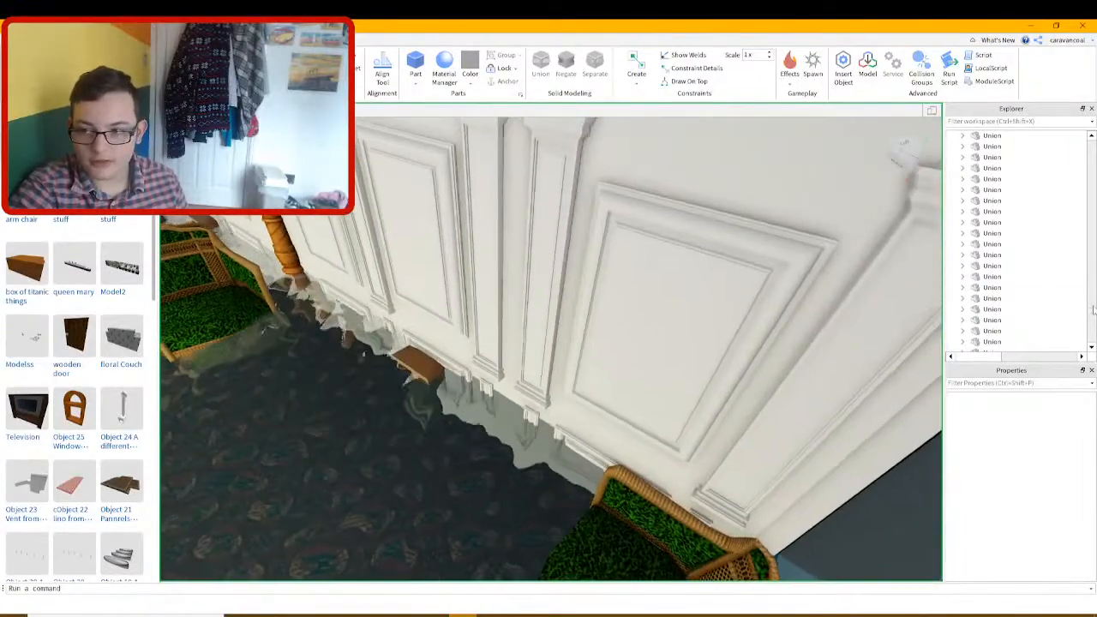
# Select the Terrain in the workspace and set its water wave size to 0.5
pyautogui.moveTo(1094, 310); pyautogui.dragTo(1092, 138)
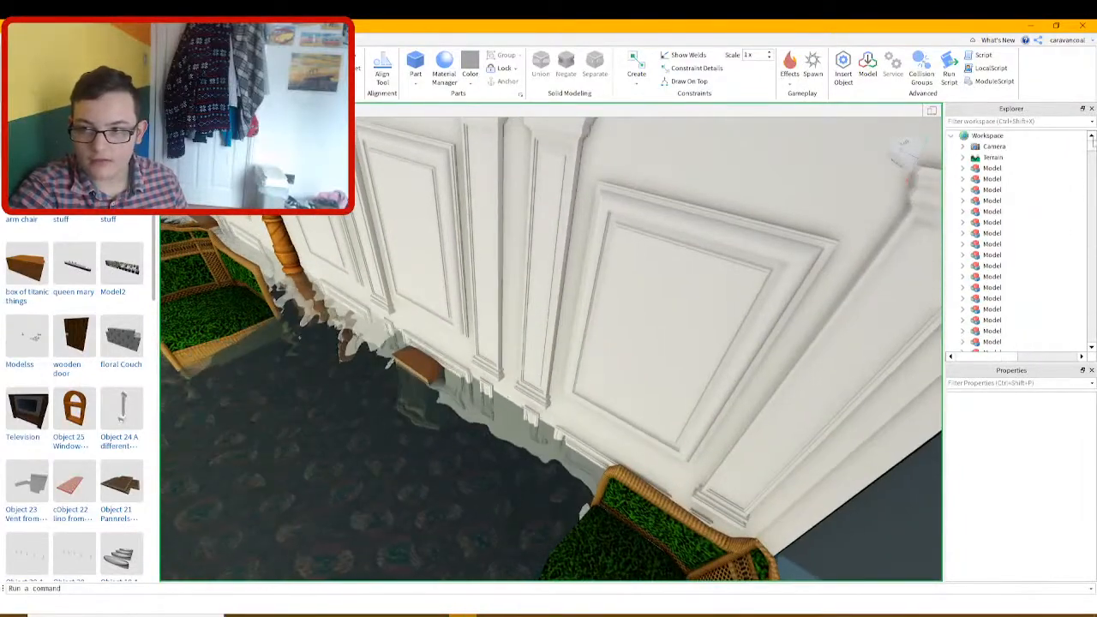
pyautogui.click(991, 168)
pyautogui.click(993, 157)
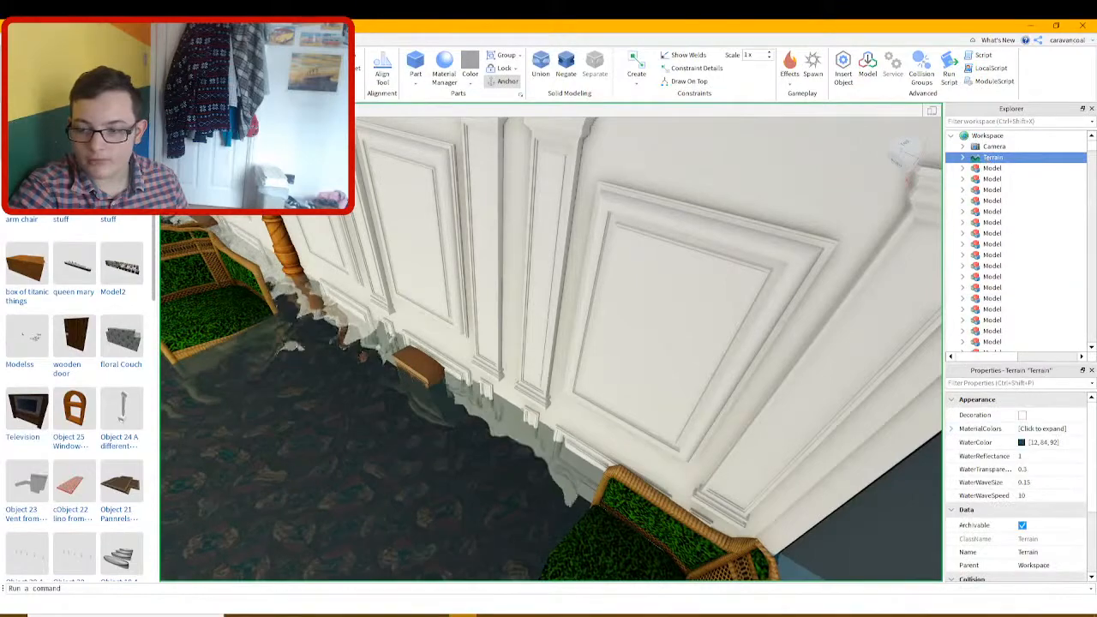
pyautogui.click(1045, 484)
pyautogui.write('0.5')
pyautogui.press('Return')
# Set the terrain's water wave speed to 5 and view the flooded floor along the white wall
pyautogui.moveTo(670, 445); pyautogui.dragTo(653, 440, button='right')
pyautogui.click(1036, 471)
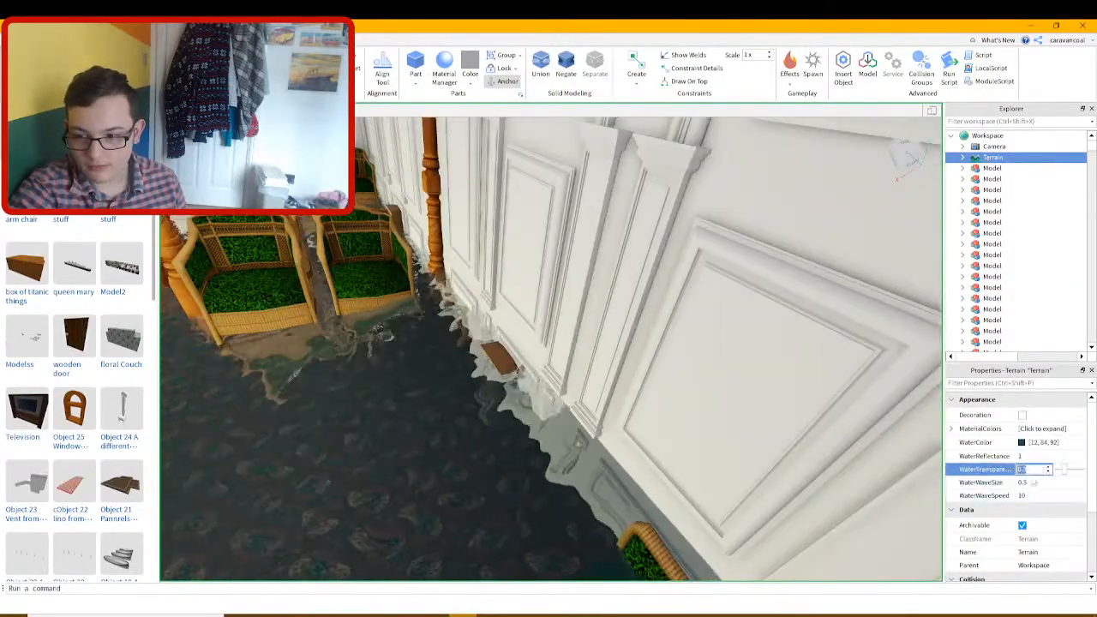
pyautogui.click(1034, 496)
pyautogui.write('5')
pyautogui.press('Return')
pyautogui.moveTo(653, 432); pyautogui.dragTo(630, 430, button='right')
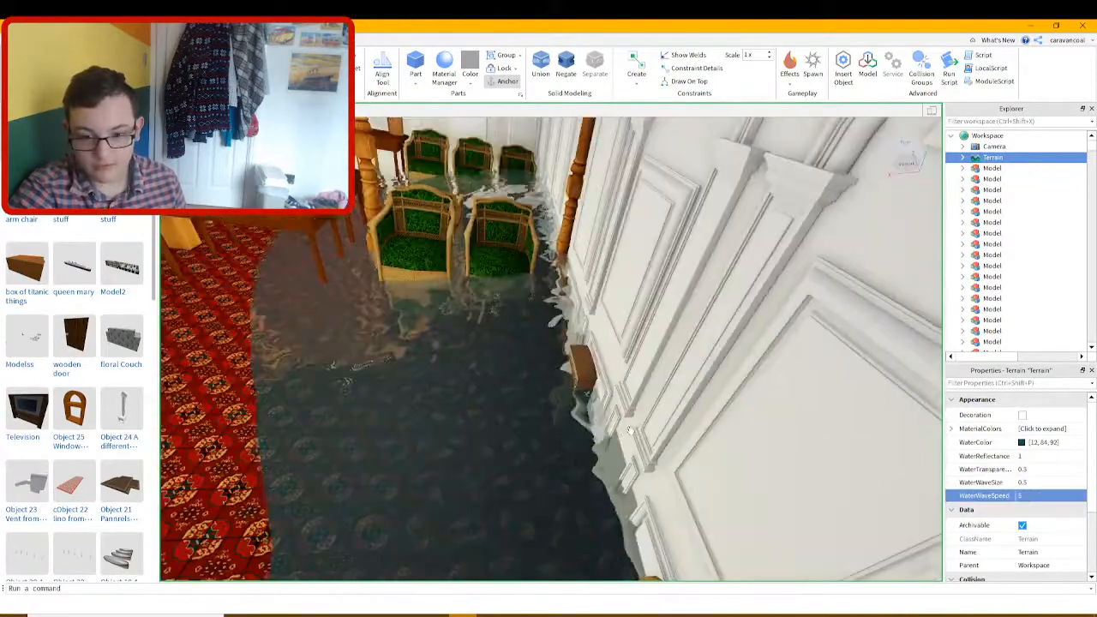
# Set the terrain's water wave speed and water wave size both to 0
pyautogui.click(1024, 493)
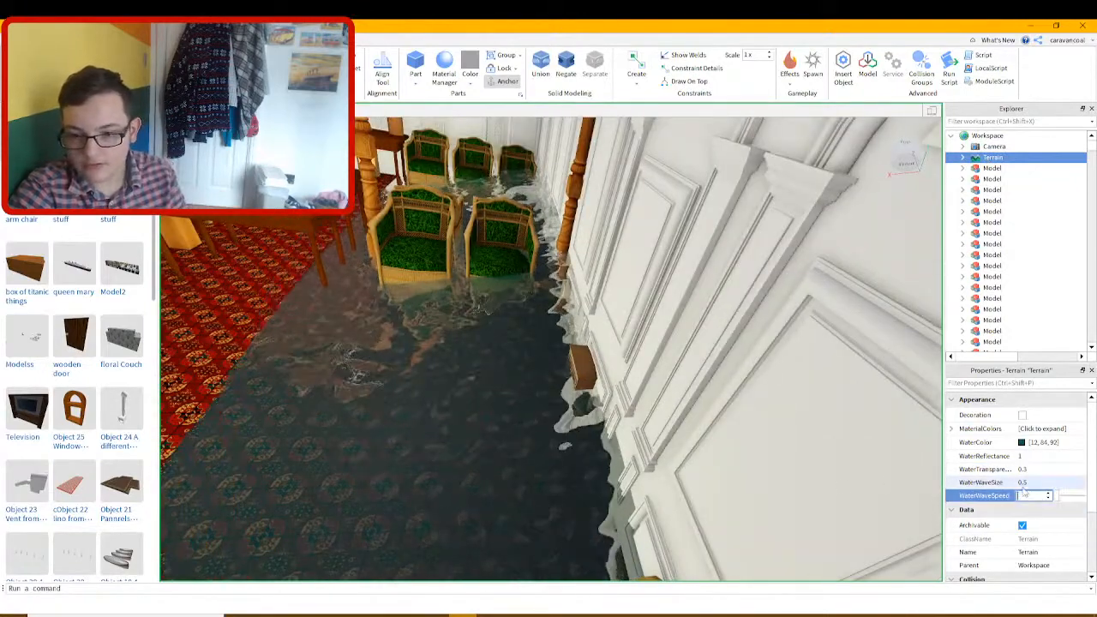
pyautogui.write('0')
pyautogui.click(1035, 482)
pyautogui.write('0')
pyautogui.moveTo(483, 419); pyautogui.dragTo(511, 395, button='right')
pyautogui.scroll(3, 510, 414)
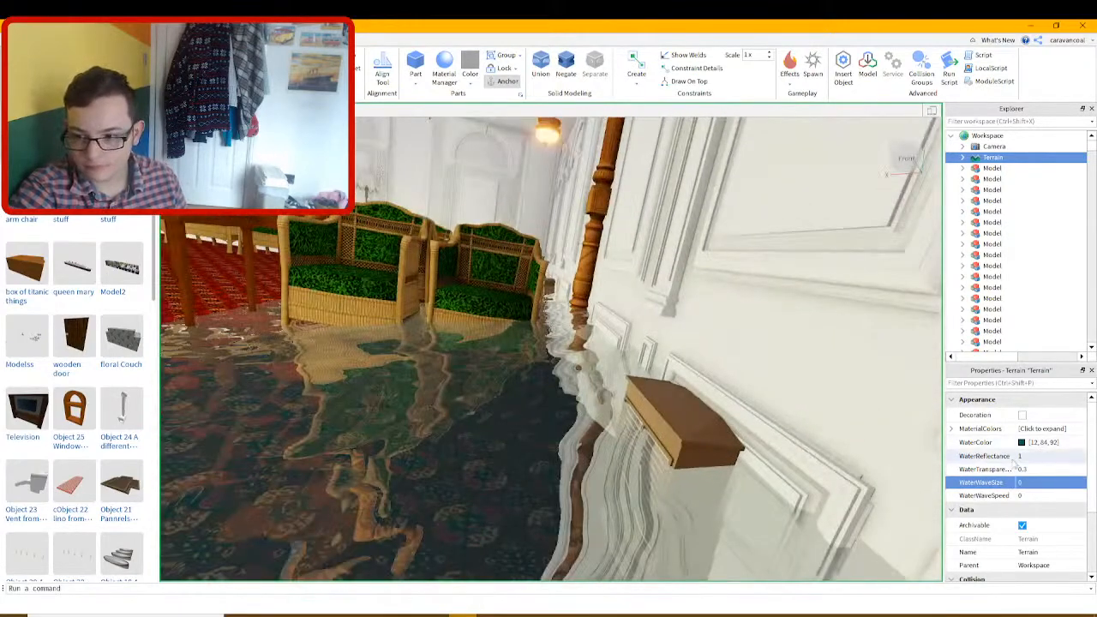
# Set the terrain's water transparency to 0 and reduce its water reflectance slightly
pyautogui.click(1041, 469)
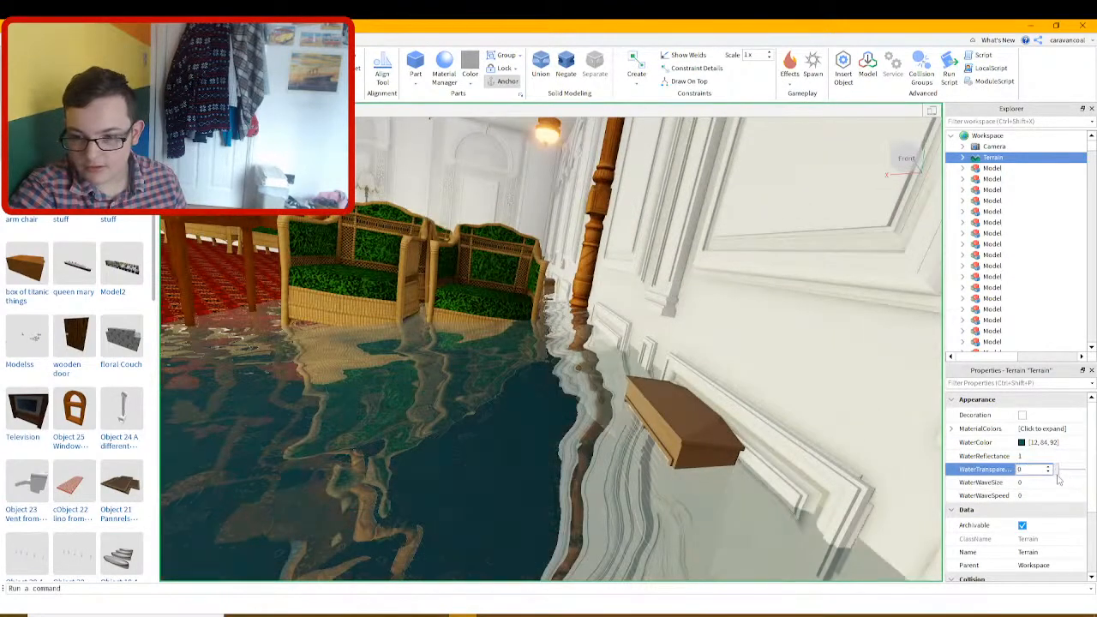
pyautogui.write('0')
pyautogui.moveTo(649, 374); pyautogui.dragTo(729, 412, button='right')
pyautogui.click(1035, 456)
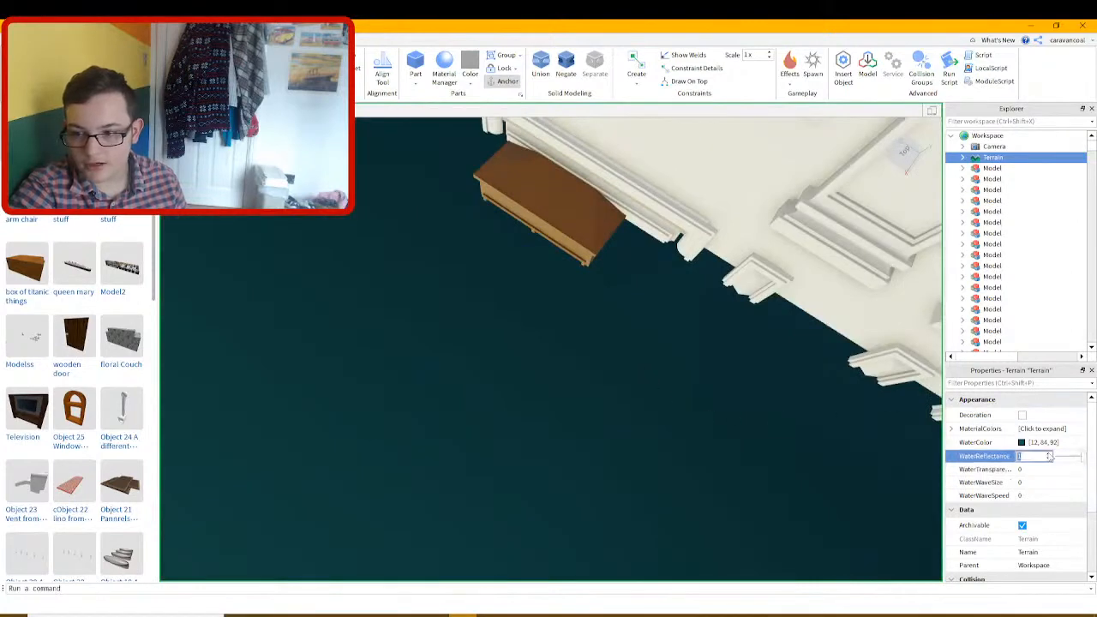
pyautogui.moveTo(1081, 458)
pyautogui.mouseDown()
pyautogui.moveTo(1069, 450)
pyautogui.moveTo(1079, 450)
pyautogui.mouseUp()
pyautogui.moveTo(558, 386); pyautogui.dragTo(609, 375, button='right')
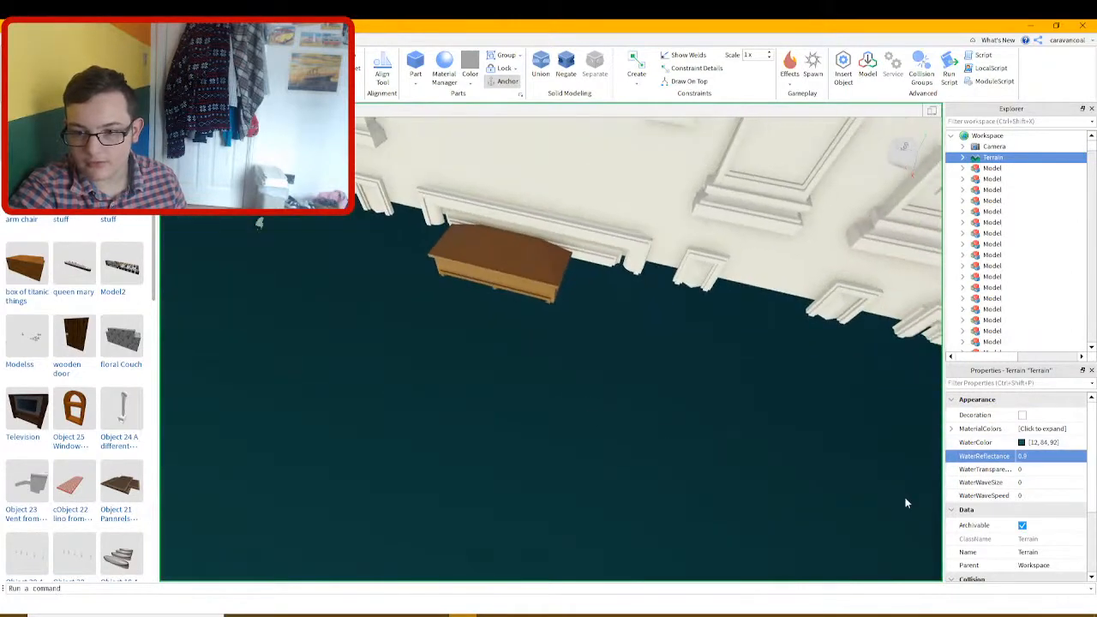
# Set the terrain's water reflectance to 0 and view the water along the panelled wall
pyautogui.click(1071, 460)
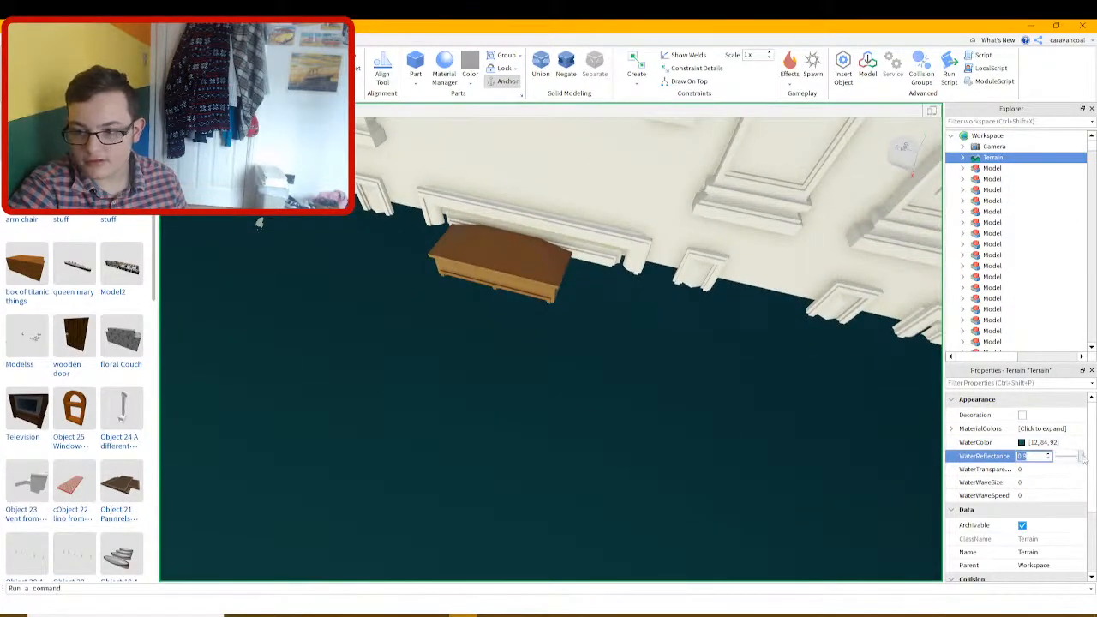
pyautogui.moveTo(294, 391); pyautogui.dragTo(295, 390, button='right')
pyautogui.moveTo(463, 338)
pyautogui.mouseDown(button='right')
pyautogui.moveTo(484, 335)
pyautogui.moveTo(473, 338)
pyautogui.mouseUp(button='right')
pyautogui.scroll(3, 484, 335)
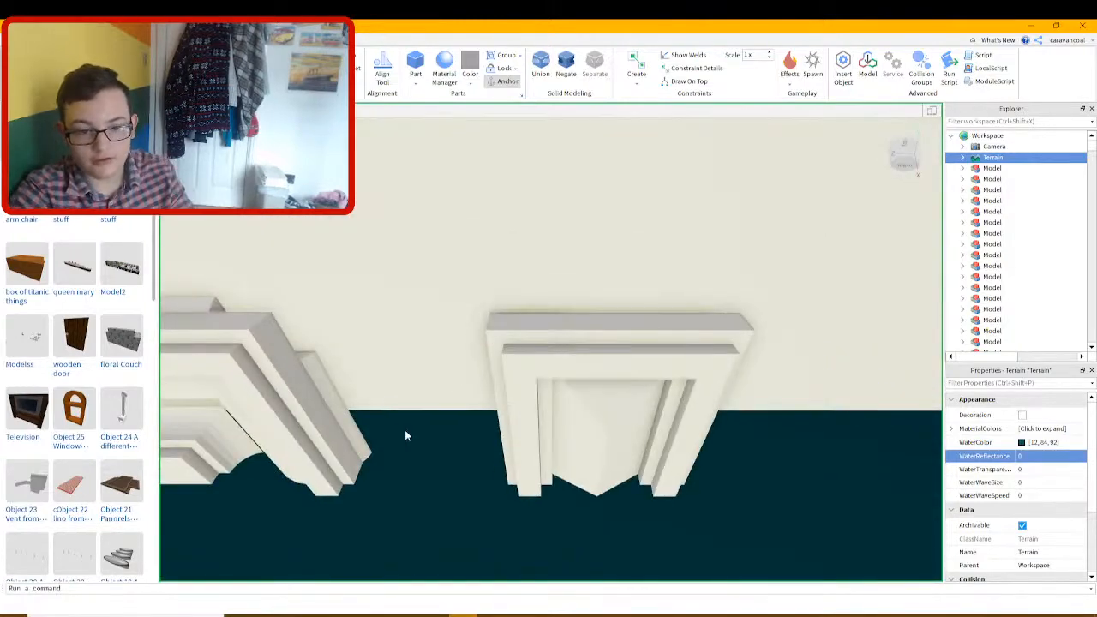
pyautogui.press('a')
pyautogui.moveTo(405, 430); pyautogui.dragTo(436, 426, button='right')
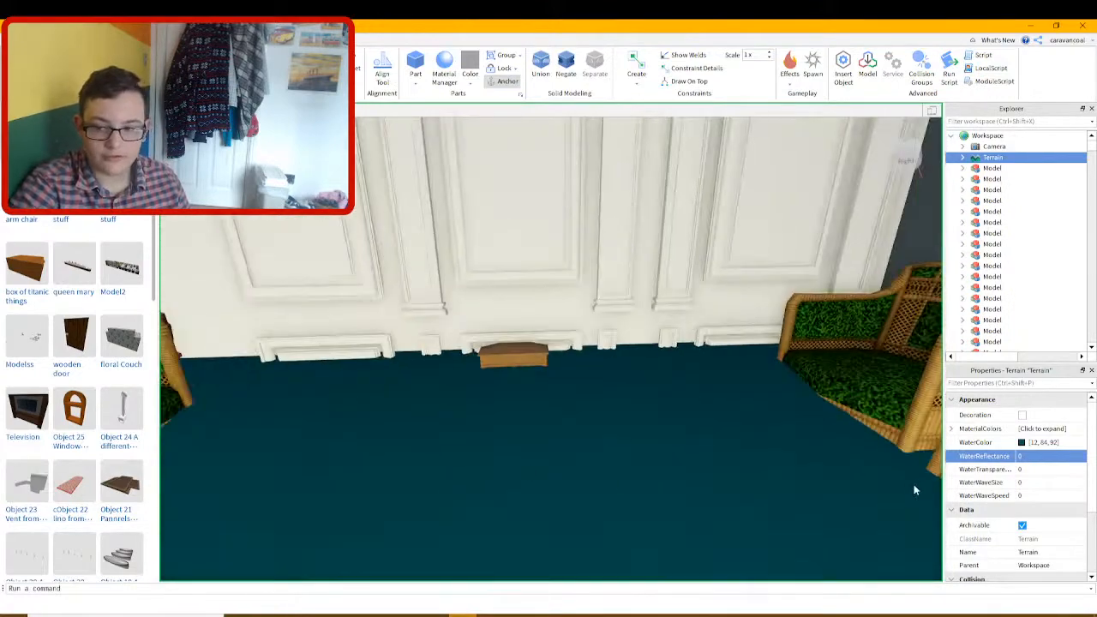
# Set the terrain's water reflectance to 1 and its water transparency to 0.2
pyautogui.click(1028, 456)
pyautogui.write('1')
pyautogui.press('Return')
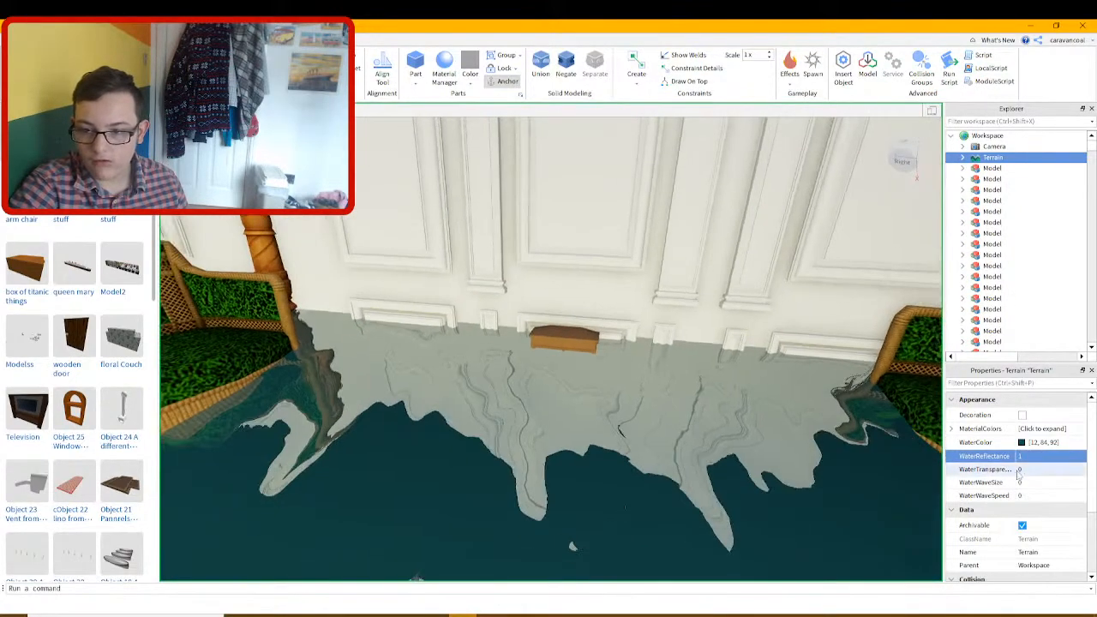
pyautogui.click(1055, 472)
pyautogui.moveTo(1060, 473)
pyautogui.mouseDown()
pyautogui.moveTo(1072, 472)
pyautogui.moveTo(1062, 473)
pyautogui.mouseUp()
pyautogui.moveTo(728, 385); pyautogui.dragTo(718, 391, button='right')
# Try a water wave speed of 1 with the water wave size raised from 0.05 through 0.3 to 1
pyautogui.click(1046, 483)
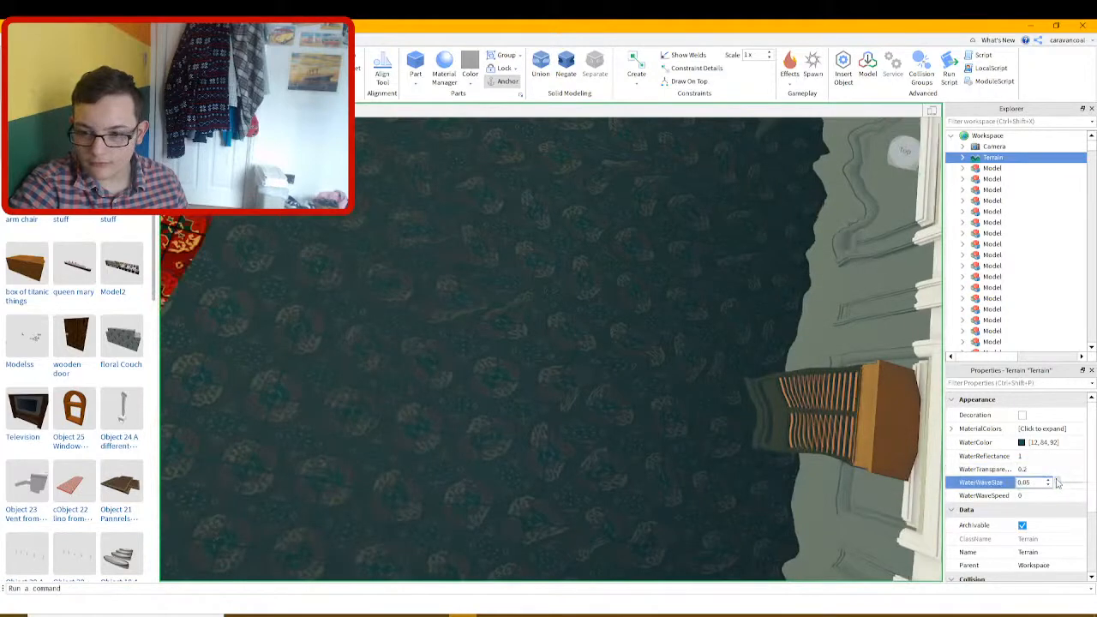
pyautogui.click(1048, 497)
pyautogui.moveTo(732, 423); pyautogui.dragTo(744, 407, button='right')
pyautogui.click(1069, 486)
pyautogui.write('0.3')
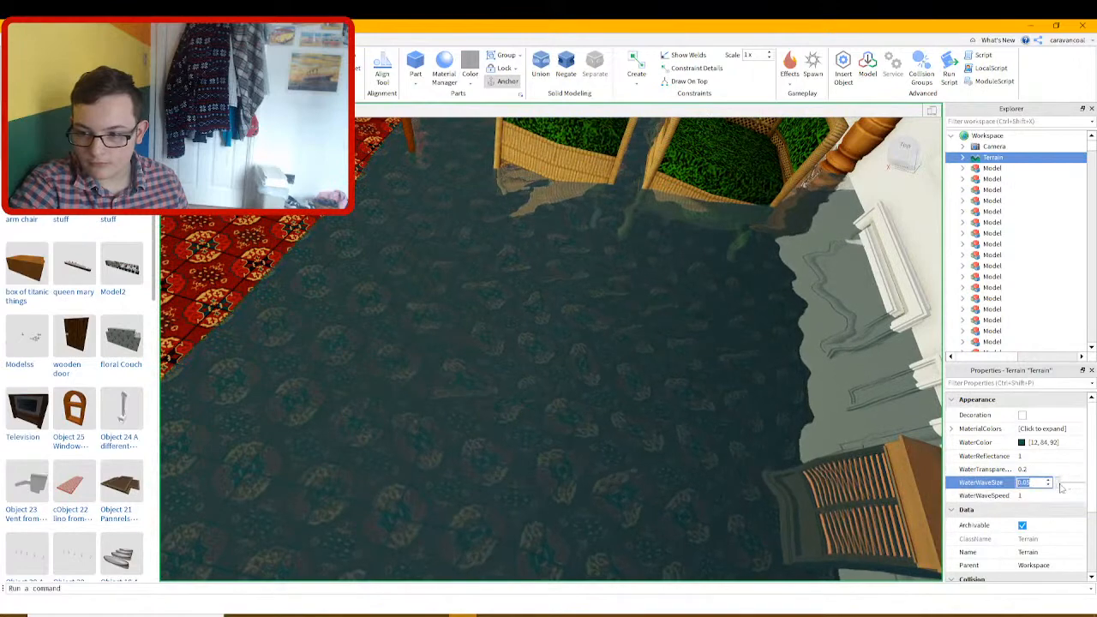
pyautogui.press('Return')
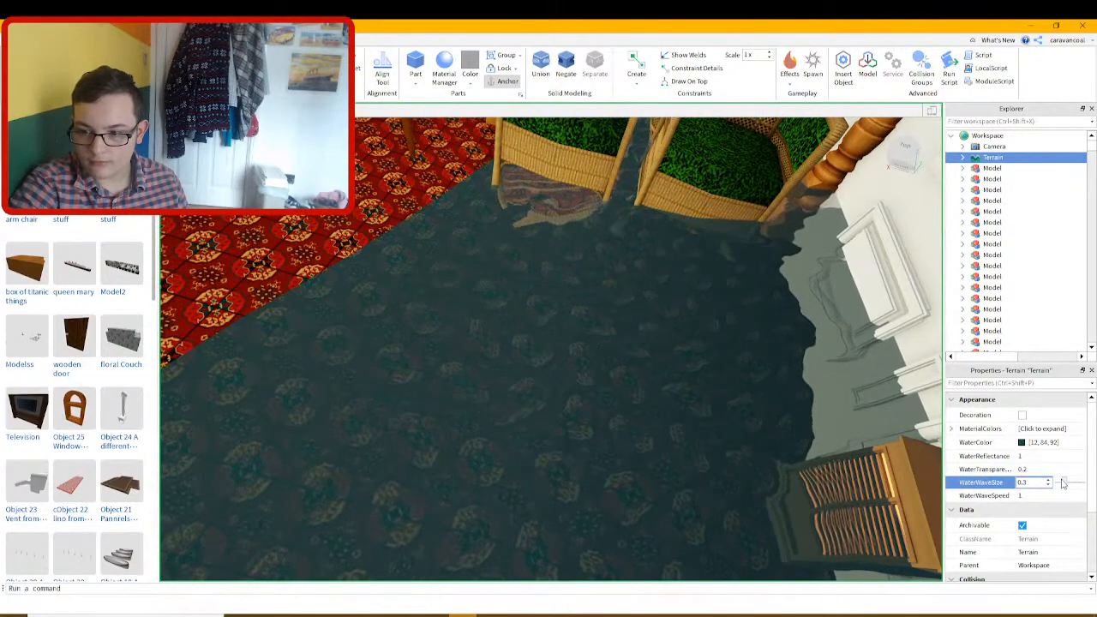
pyautogui.moveTo(1064, 482); pyautogui.dragTo(1092, 496)
pyautogui.moveTo(878, 473); pyautogui.dragTo(903, 420, button='right')
# Set the terrain's water wave size to 0.25 and water wave speed to 2
pyautogui.click(1048, 496)
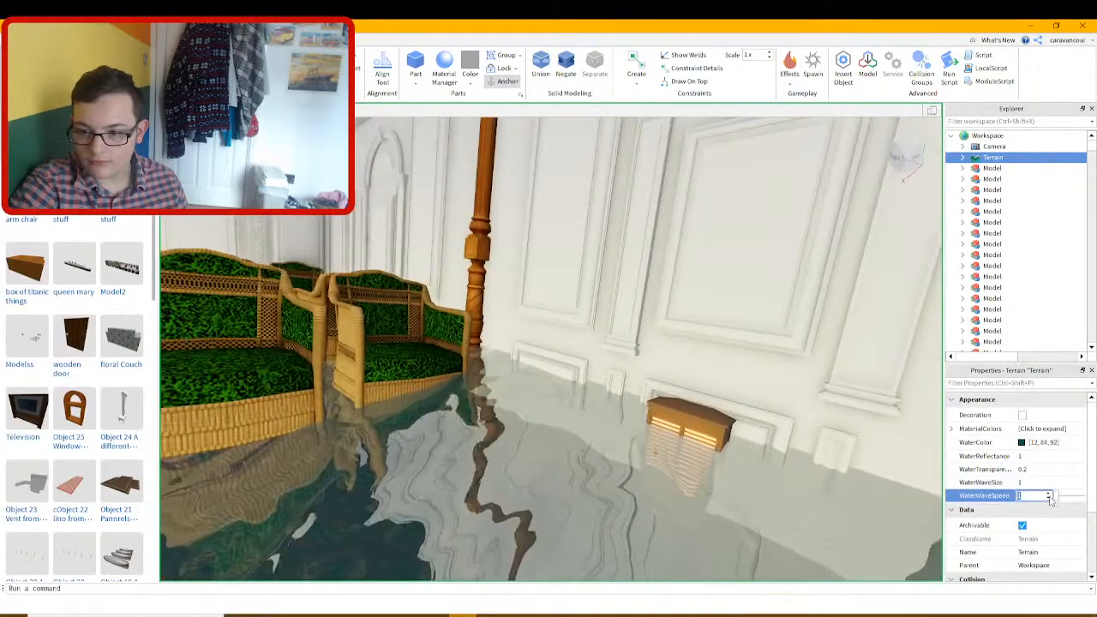
pyautogui.moveTo(1059, 498)
pyautogui.mouseDown()
pyautogui.moveTo(1071, 484)
pyautogui.moveTo(1059, 498)
pyautogui.mouseUp()
pyautogui.click(1063, 483)
pyautogui.click(1048, 497)
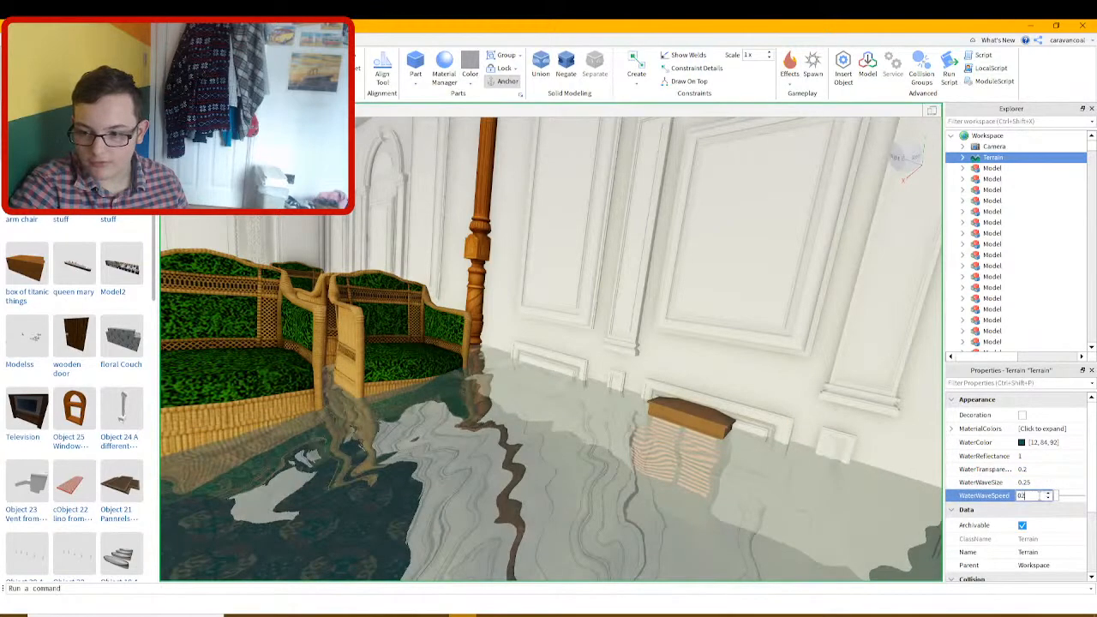
pyautogui.press('Return')
pyautogui.moveTo(848, 443); pyautogui.dragTo(842, 443, button='right')
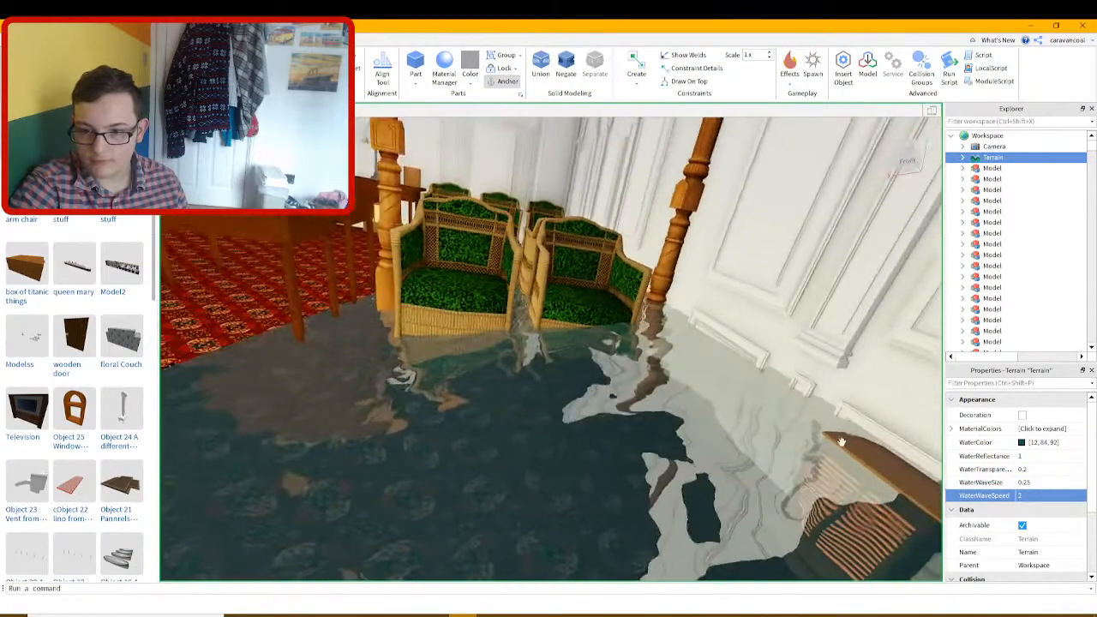
# Set the terrain's water wave speed to 5 and view the flooded floor by the green chairs
pyautogui.click(1044, 496)
pyautogui.write('5')
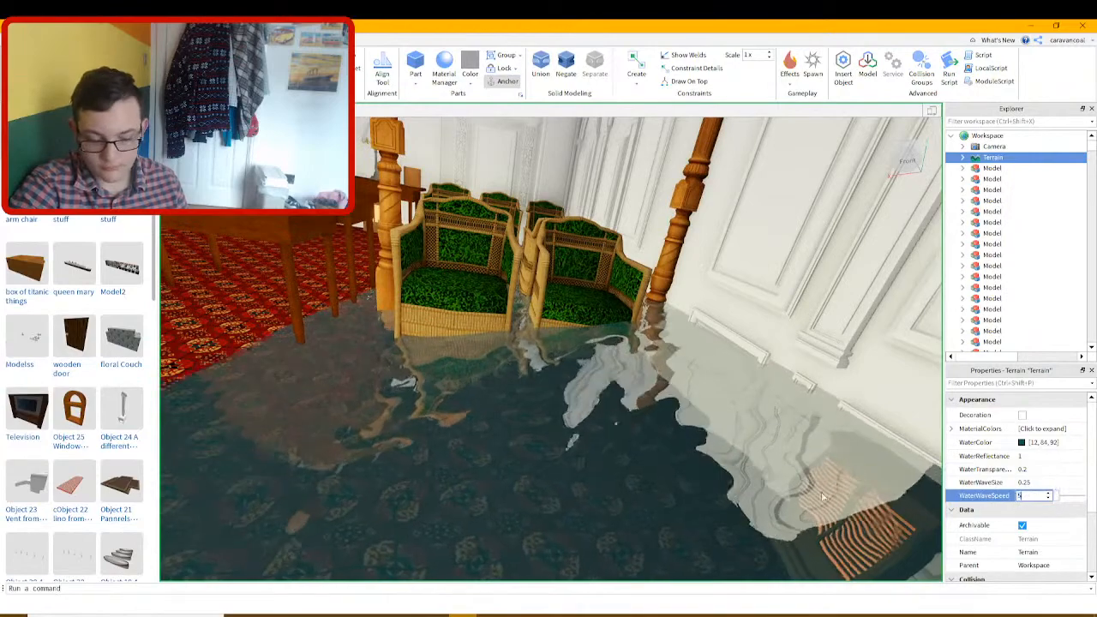
pyautogui.press('Return')
pyautogui.moveTo(694, 437); pyautogui.dragTo(688, 436, button='right')
# Select the raised half of the ship and rotate it at the mid-hull split to a 6° tilt
pyautogui.scroll(-10, 668, 413)
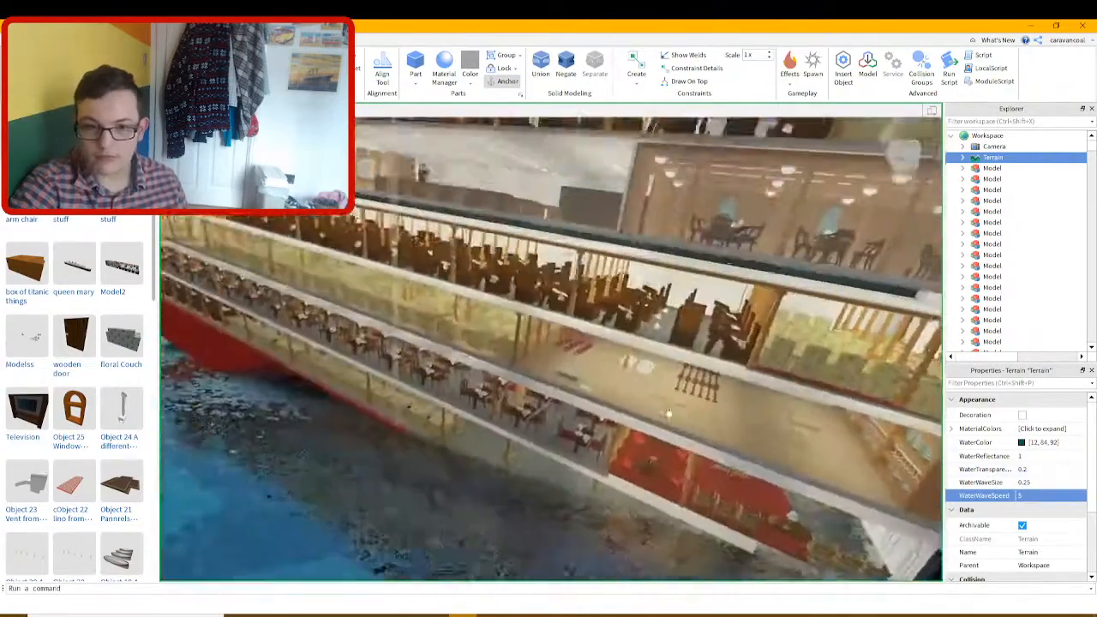
pyautogui.scroll(-5, 668, 413)
pyautogui.scroll(4, 531, 387)
pyautogui.click(532, 387)
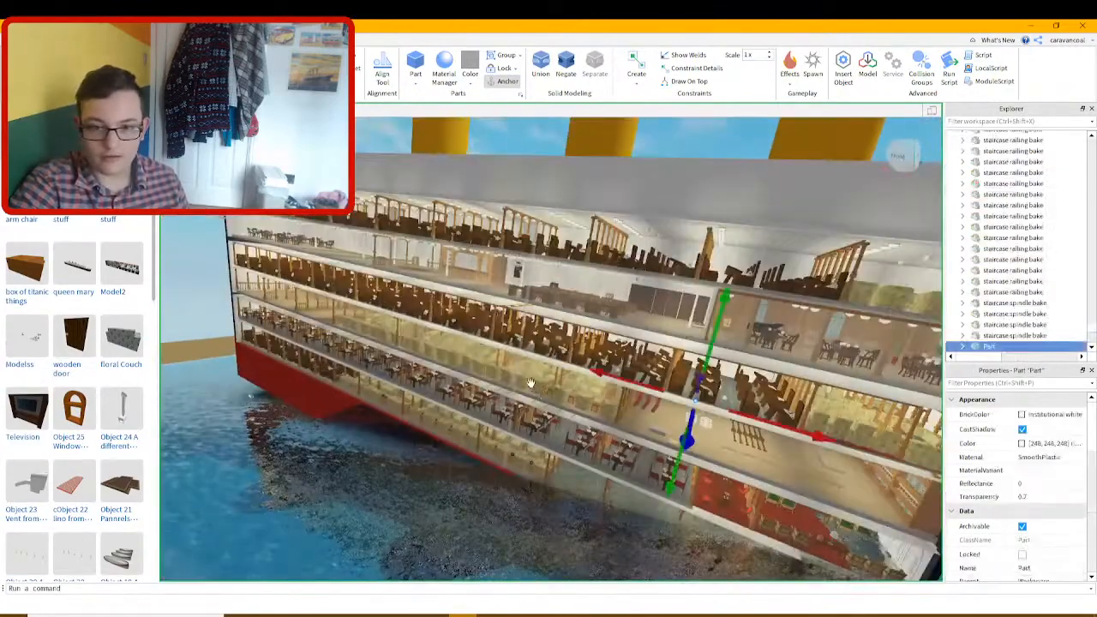
pyautogui.click(480, 382)
pyautogui.scroll(5, 480, 382)
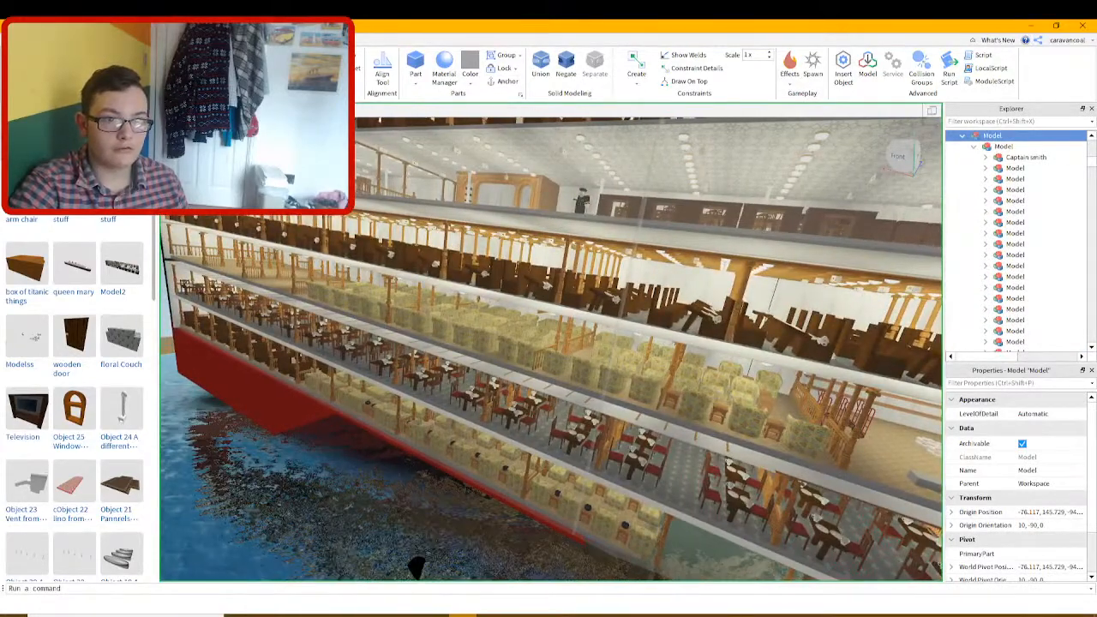
pyautogui.scroll(8, 691, 493)
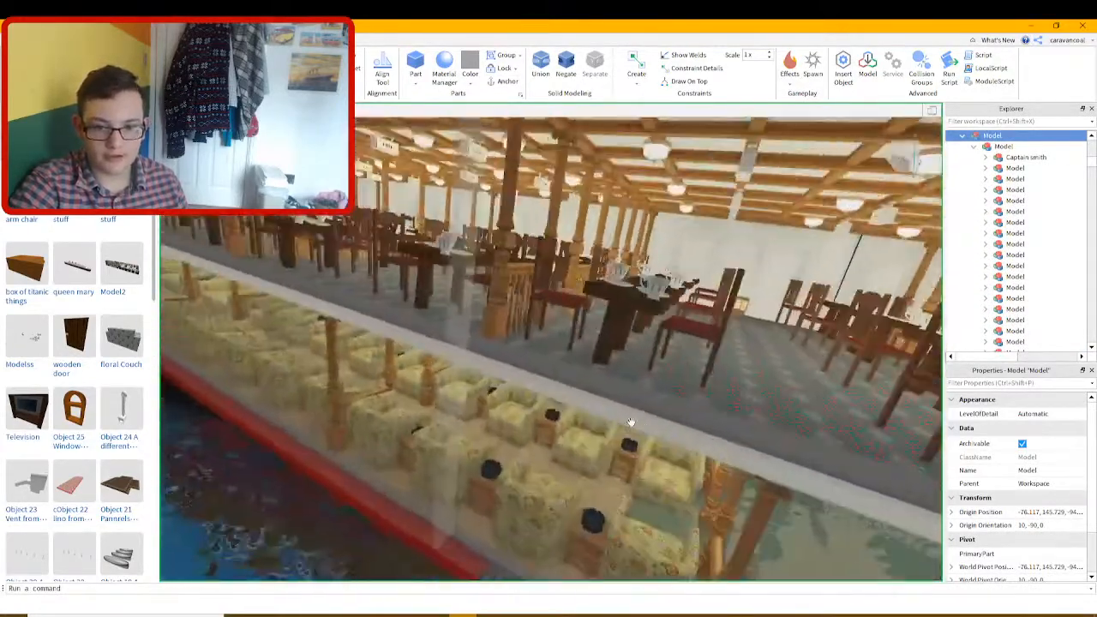
pyautogui.scroll(3, 476, 419)
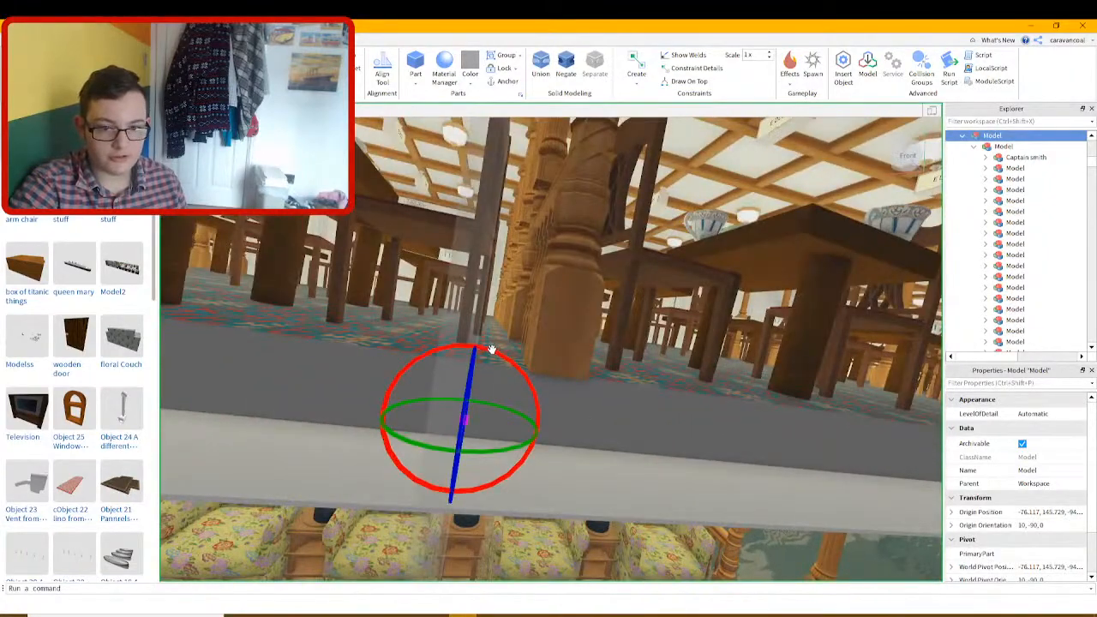
pyautogui.moveTo(491, 349); pyautogui.dragTo(487, 348)
# Raise the rotated ship half by about 0.2 studs so its decks line up with the other half
pyautogui.hotkey('ctrl', '2')
pyautogui.scroll(-5, 561, 379)
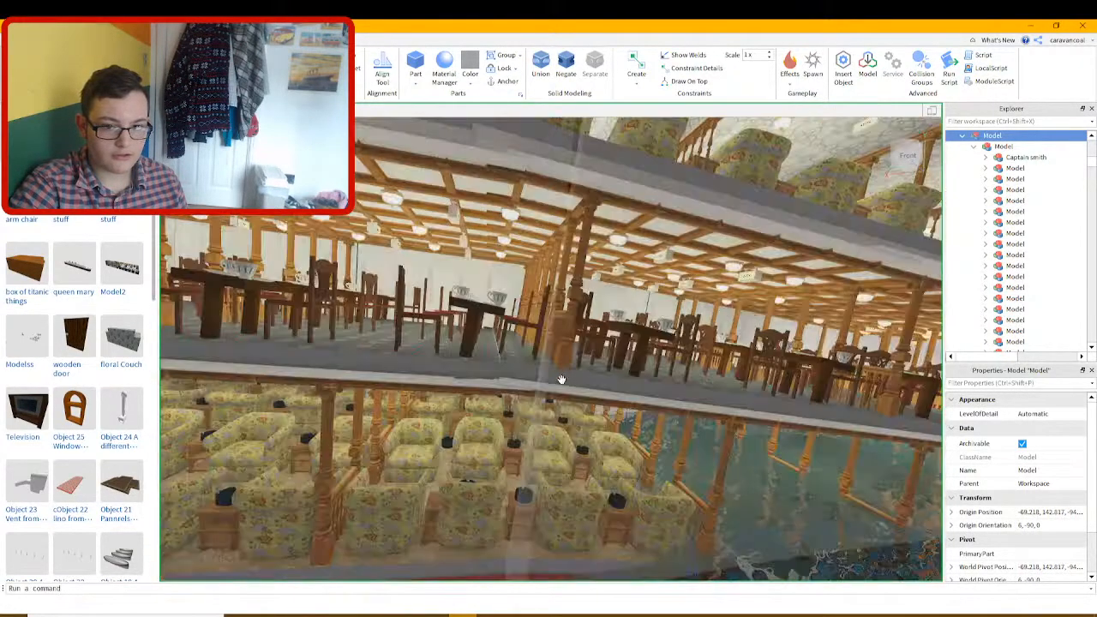
pyautogui.scroll(3, 485, 391)
pyautogui.scroll(5, 564, 352)
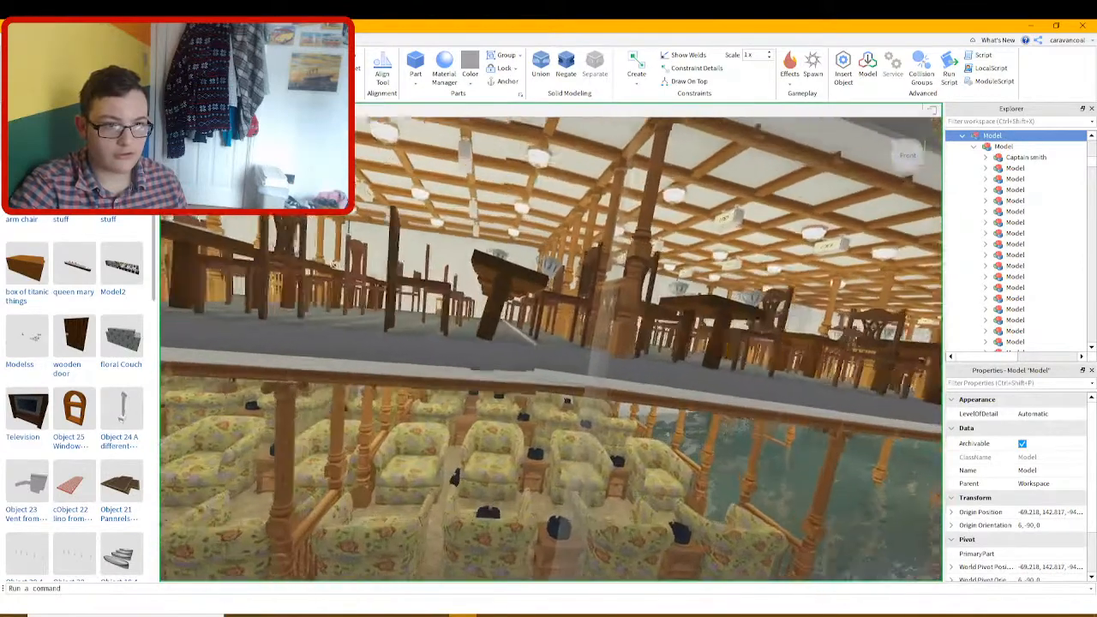
pyautogui.scroll(2, 564, 352)
pyautogui.hotkey('ctrl', '2')
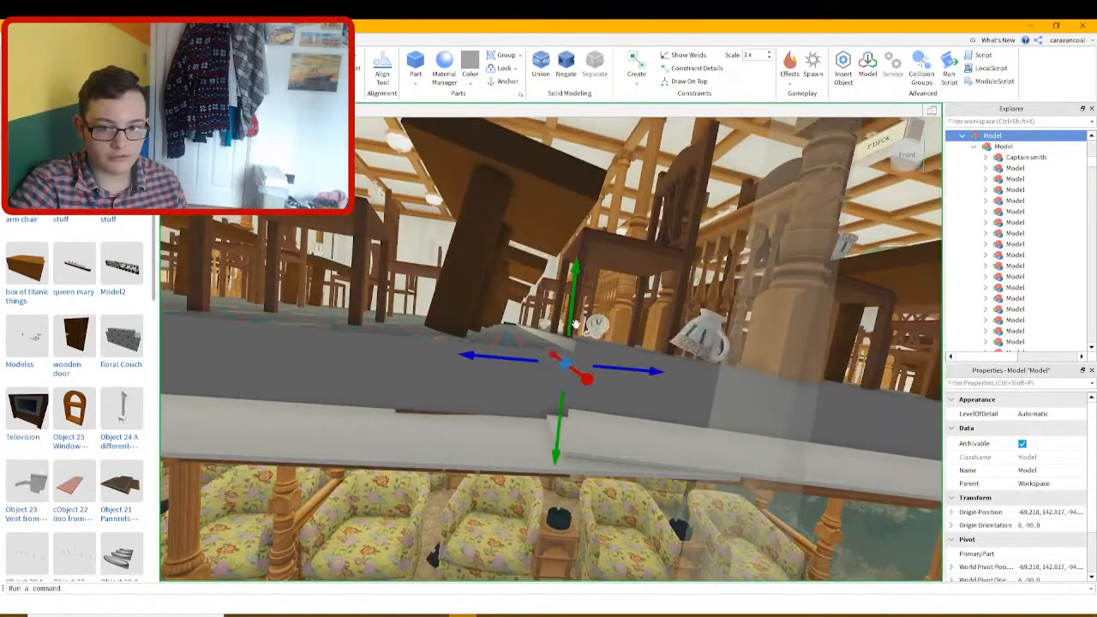
pyautogui.moveTo(572, 318); pyautogui.dragTo(575, 292)
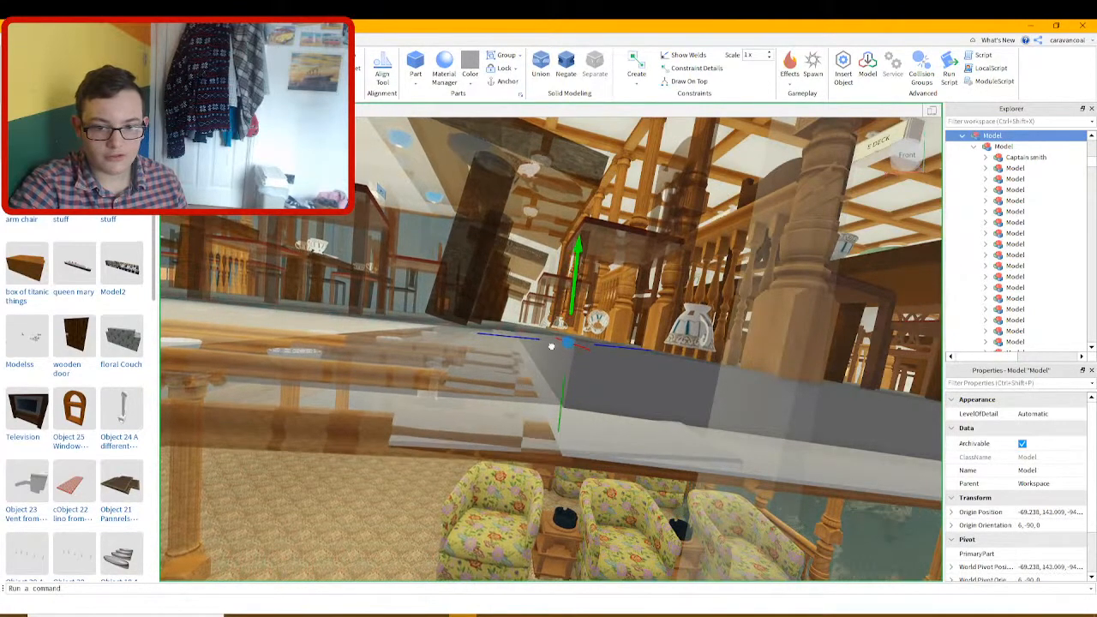
pyautogui.scroll(-2, 557, 474)
pyautogui.scroll(-3, 555, 475)
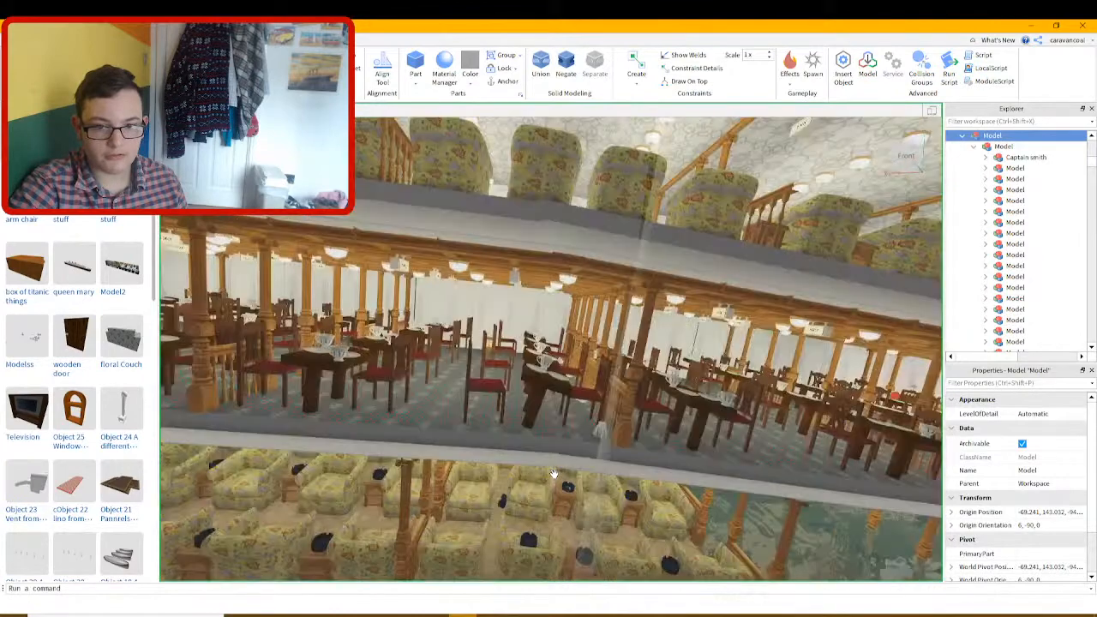
# Rotate the raised half of the ship about the mid-hull split to an 8° tilt
pyautogui.scroll(-8, 554, 474)
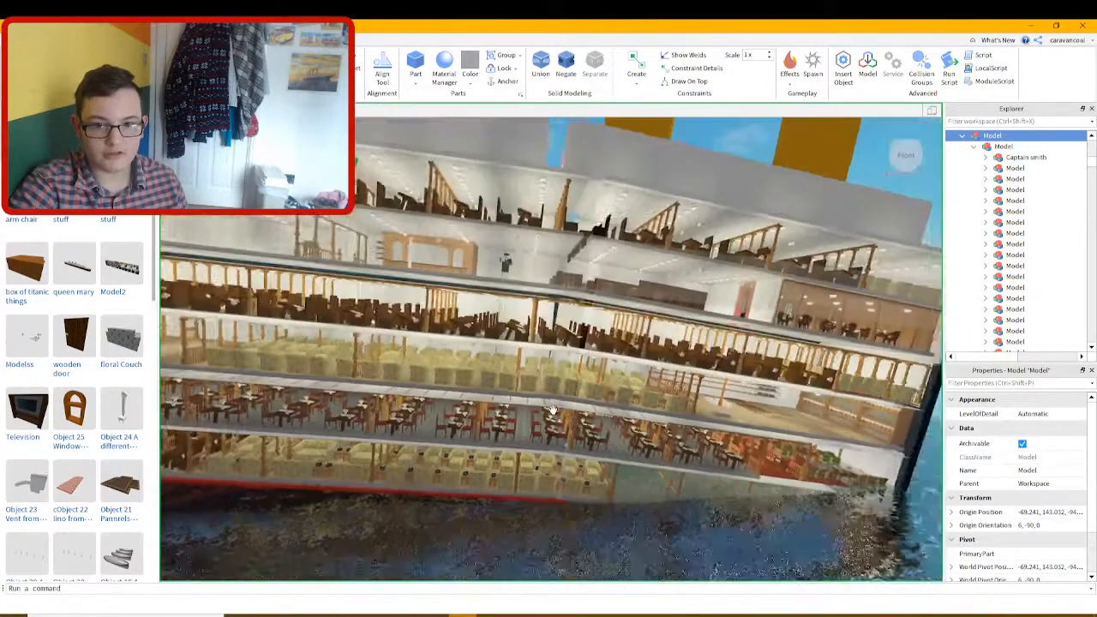
pyautogui.moveTo(554, 474); pyautogui.dragTo(612, 222, button='right')
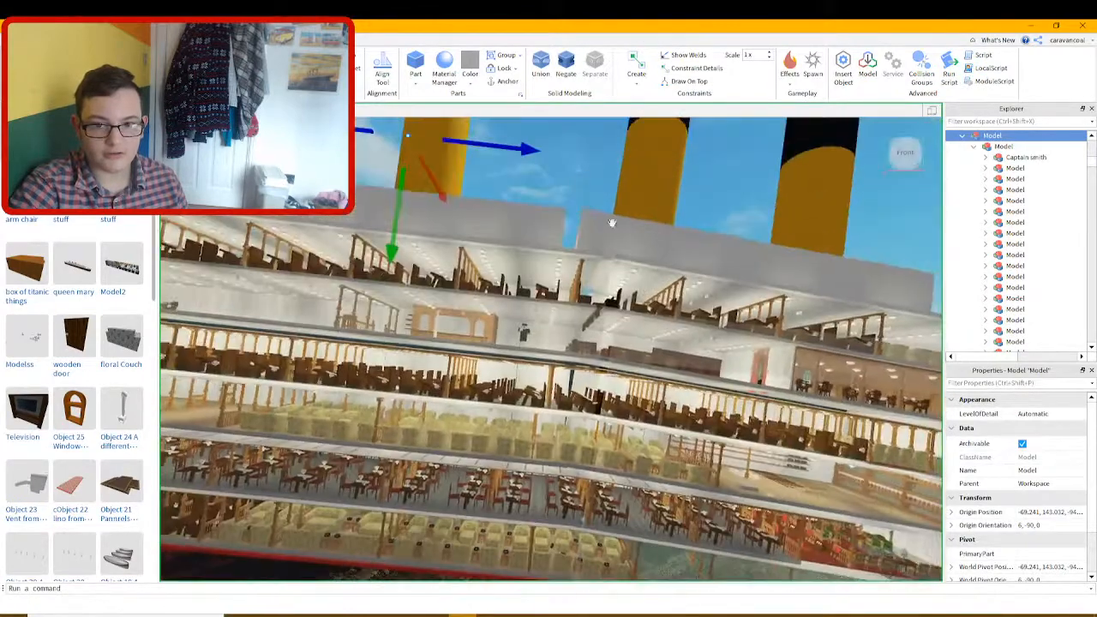
pyautogui.moveTo(541, 388); pyautogui.dragTo(552, 439, button='right')
pyautogui.hotkey('ctrl', '4')
pyautogui.scroll(10, 553, 439)
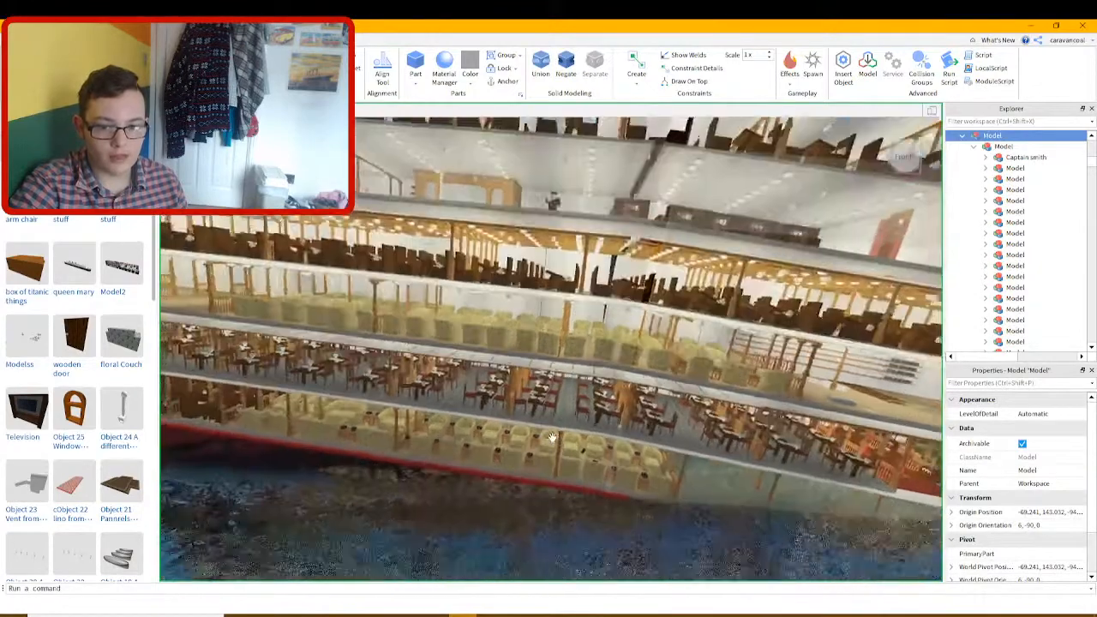
pyautogui.scroll(8, 612, 346)
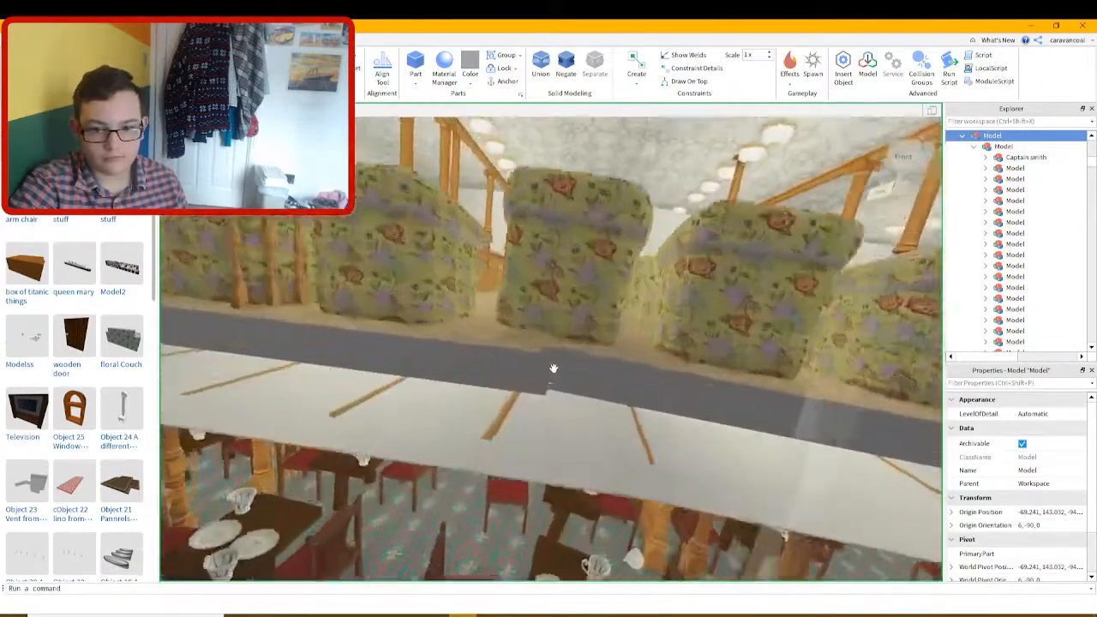
pyautogui.moveTo(551, 327); pyautogui.dragTo(549, 328)
pyautogui.hotkey('ctrl', '1')
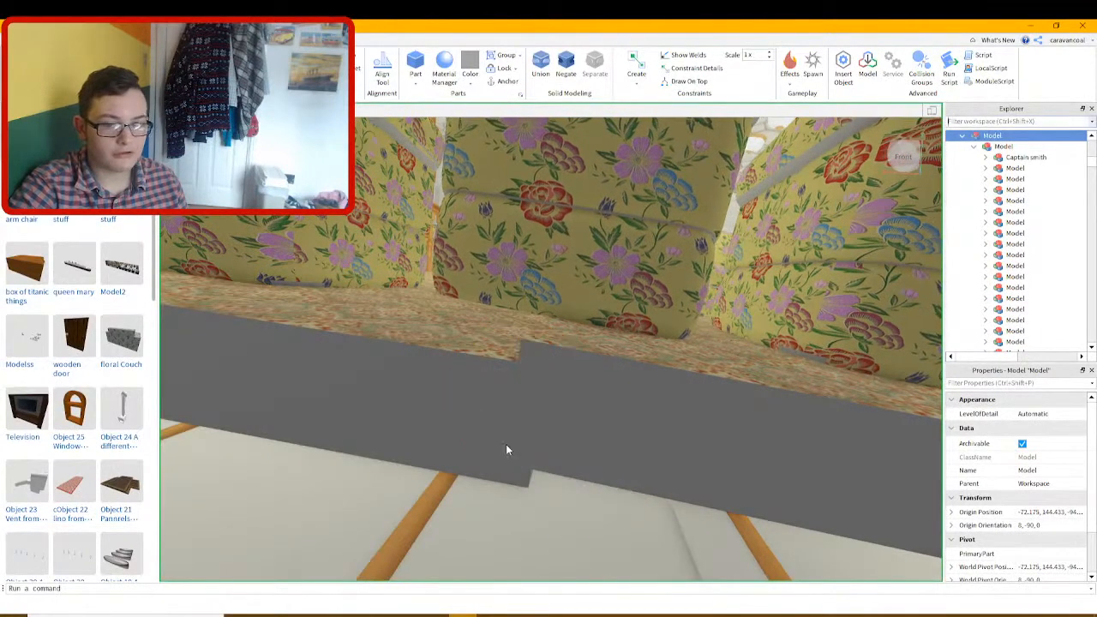
# Nudge the 8° tilted ship half up by about 0.17 studs to close the deck step at the split
pyautogui.hotkey('ctrl', '2')
pyautogui.scroll(-5, 540, 345)
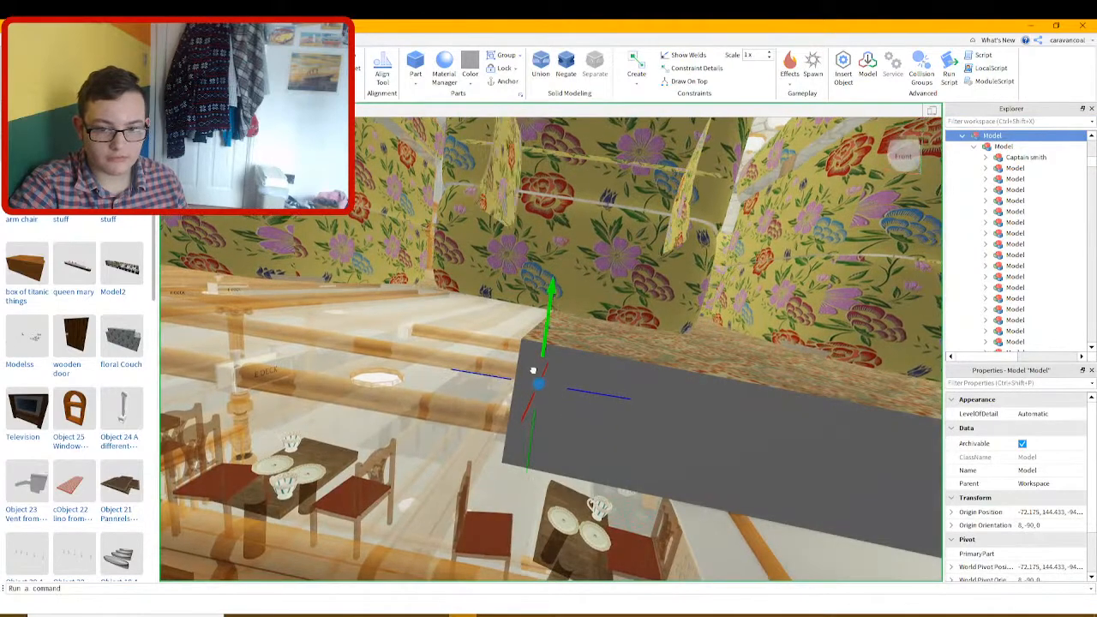
pyautogui.scroll(5, 576, 385)
pyautogui.moveTo(571, 388); pyautogui.dragTo(570, 387, button='right')
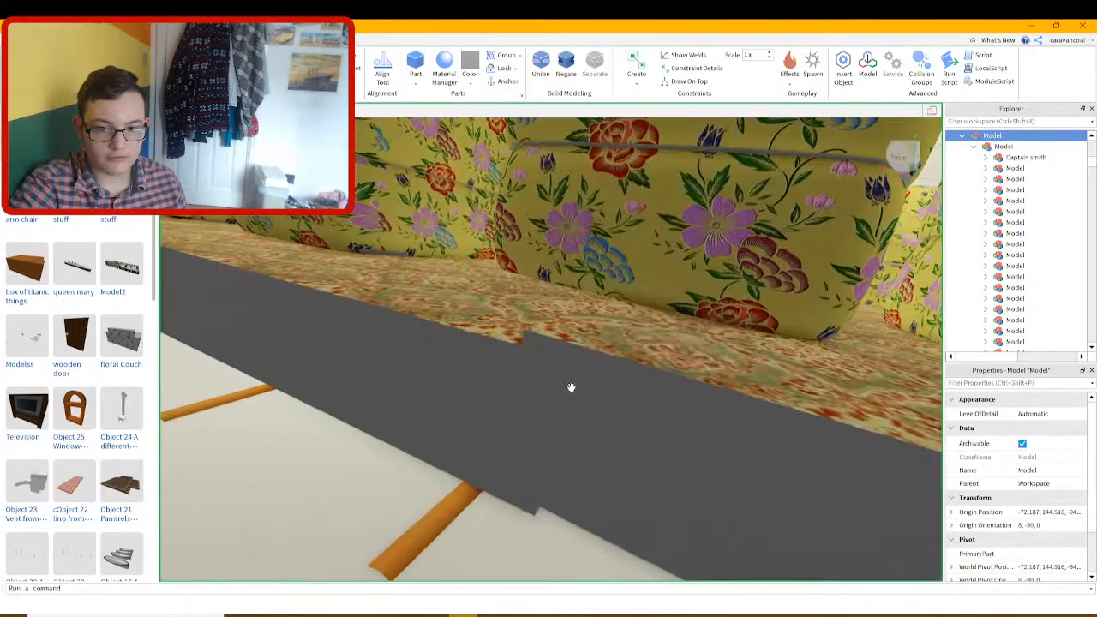
pyautogui.scroll(-3, 576, 314)
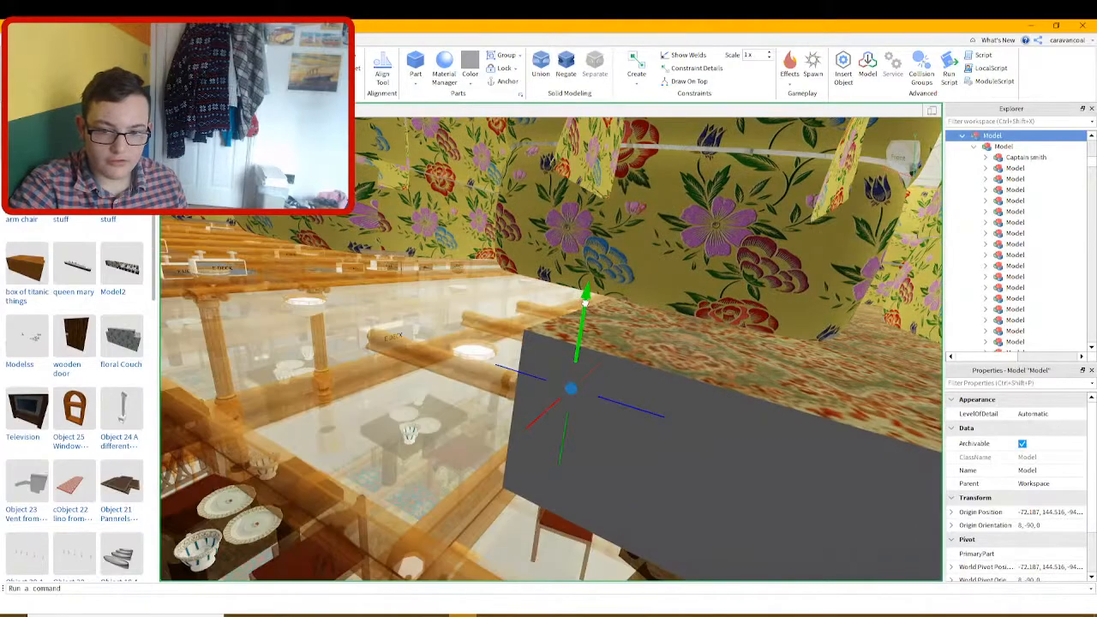
pyautogui.moveTo(586, 299); pyautogui.dragTo(586, 296)
# Inspect the split along the whole hull and undo the last change to the ship half
pyautogui.scroll(-8, 521, 361)
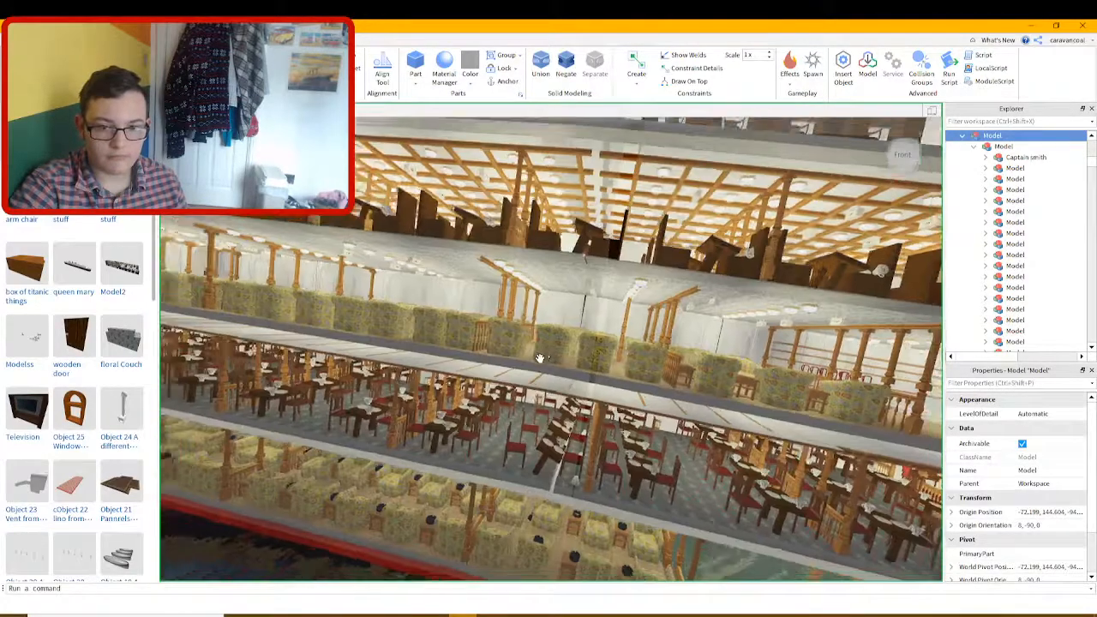
pyautogui.scroll(-5, 540, 357)
pyautogui.moveTo(540, 352); pyautogui.dragTo(587, 302, button='right')
pyautogui.scroll(5, 543, 353)
pyautogui.scroll(-5, 545, 355)
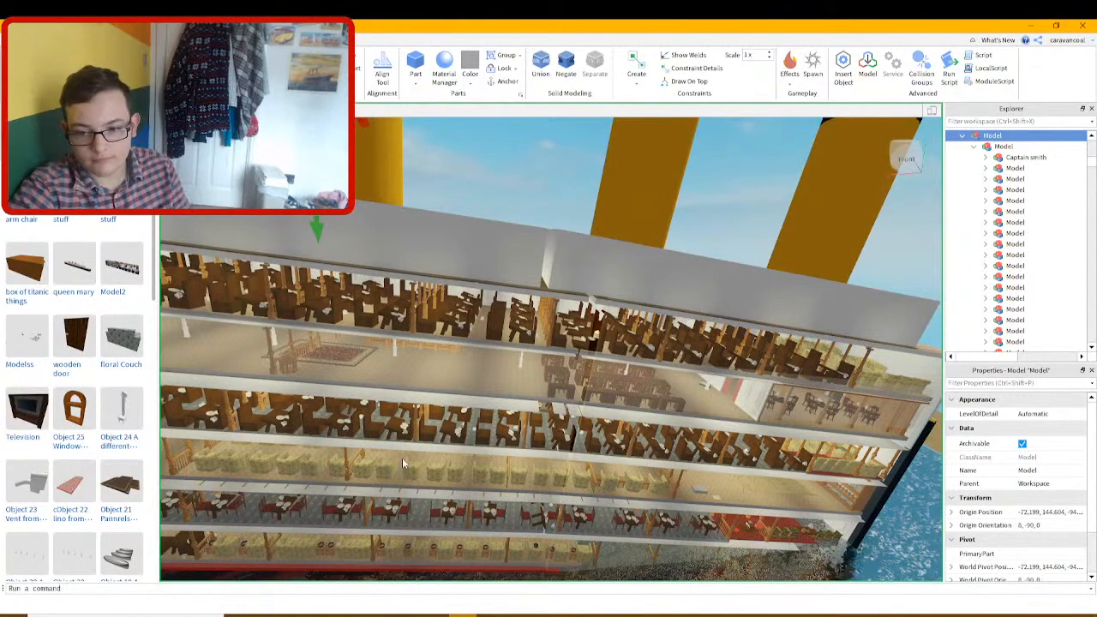
pyautogui.hotkey('ctrl', 'z')
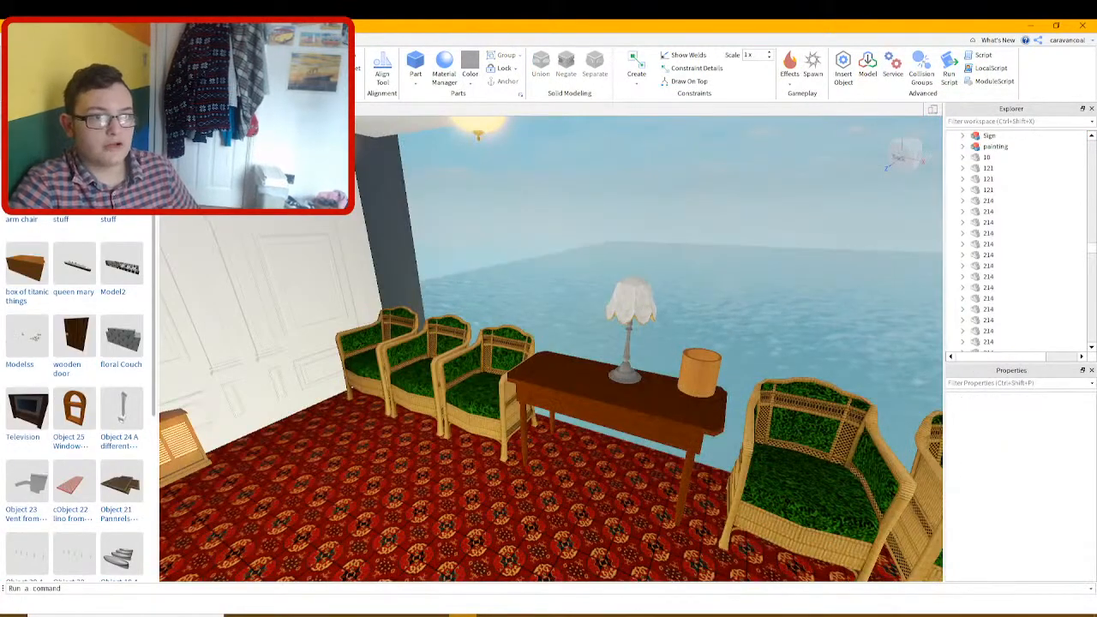
# Close the ship place and the place file folder, and switch to the streaming software
pyautogui.click(147, 40)
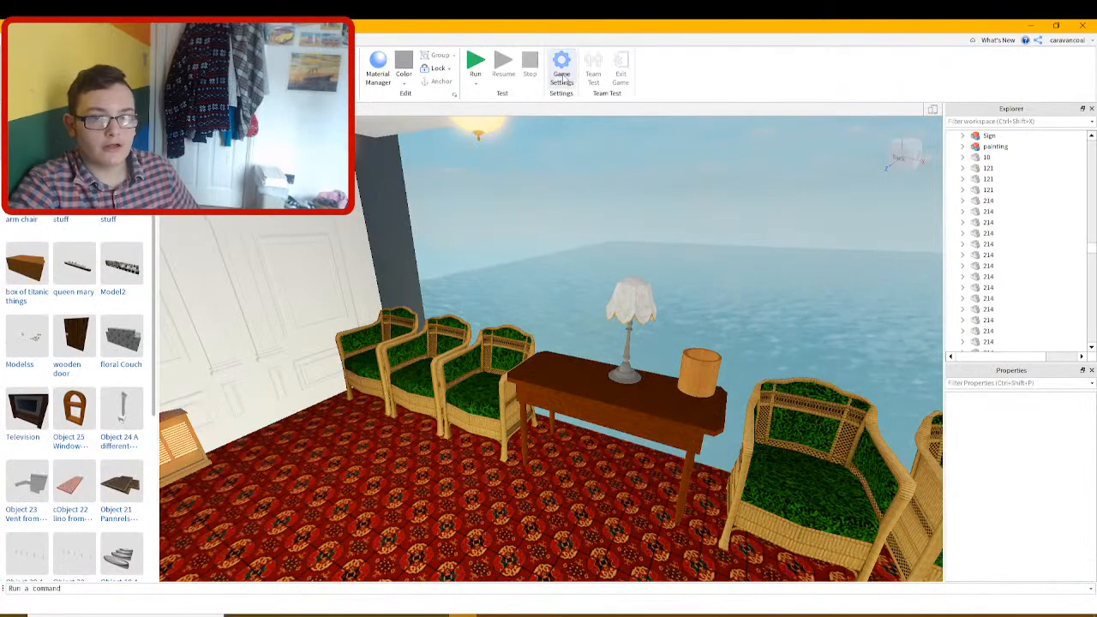
pyautogui.click(1083, 26)
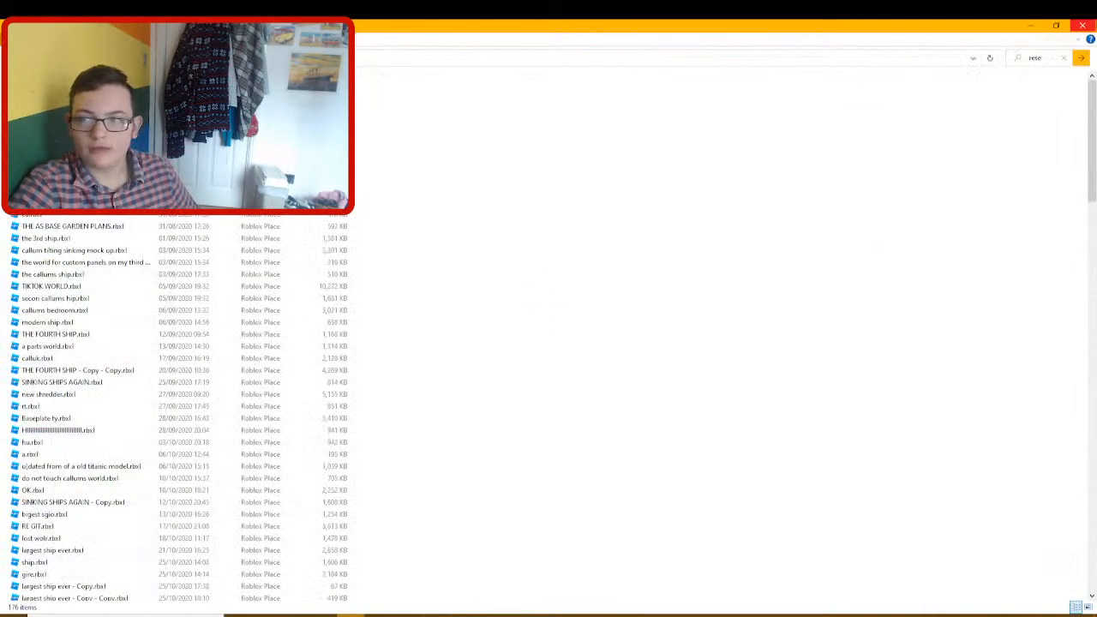
pyautogui.click(1083, 26)
pyautogui.hotkey('alt', 'Tab')
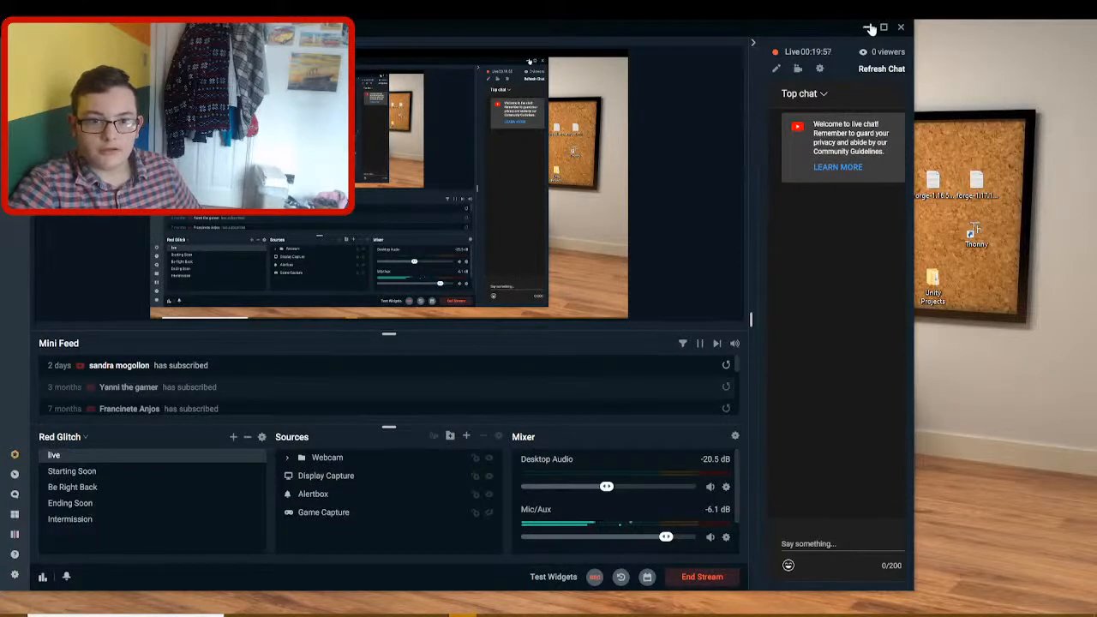
# Minimise the streaming software and launch Roblox Player from the desktop to open the Roblox home page in the browser
pyautogui.click(869, 28)
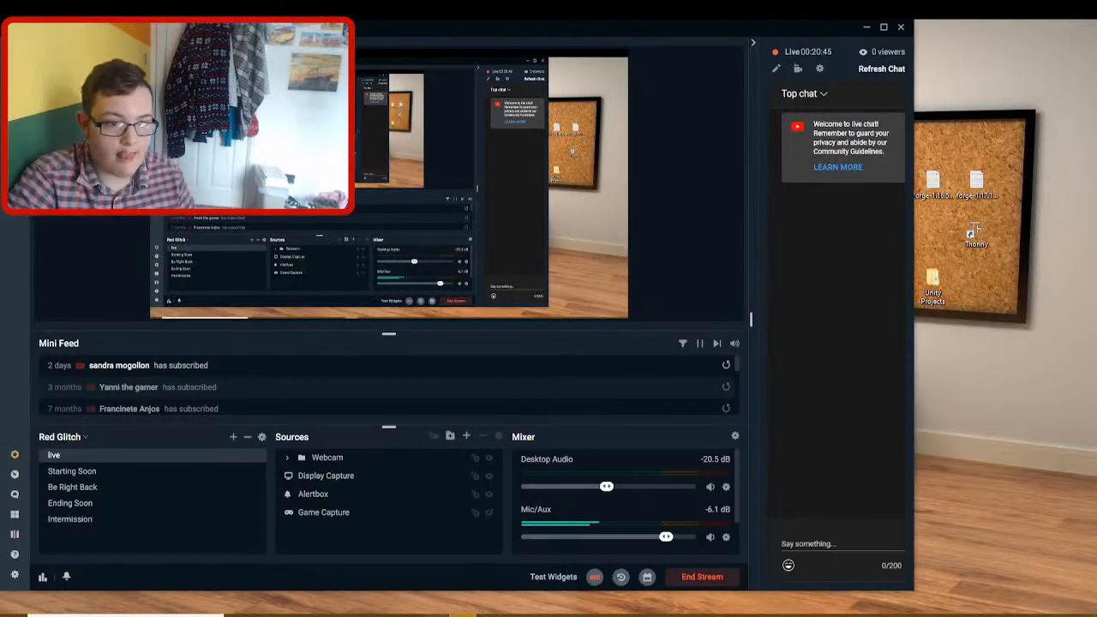
pyautogui.click(463, 615)
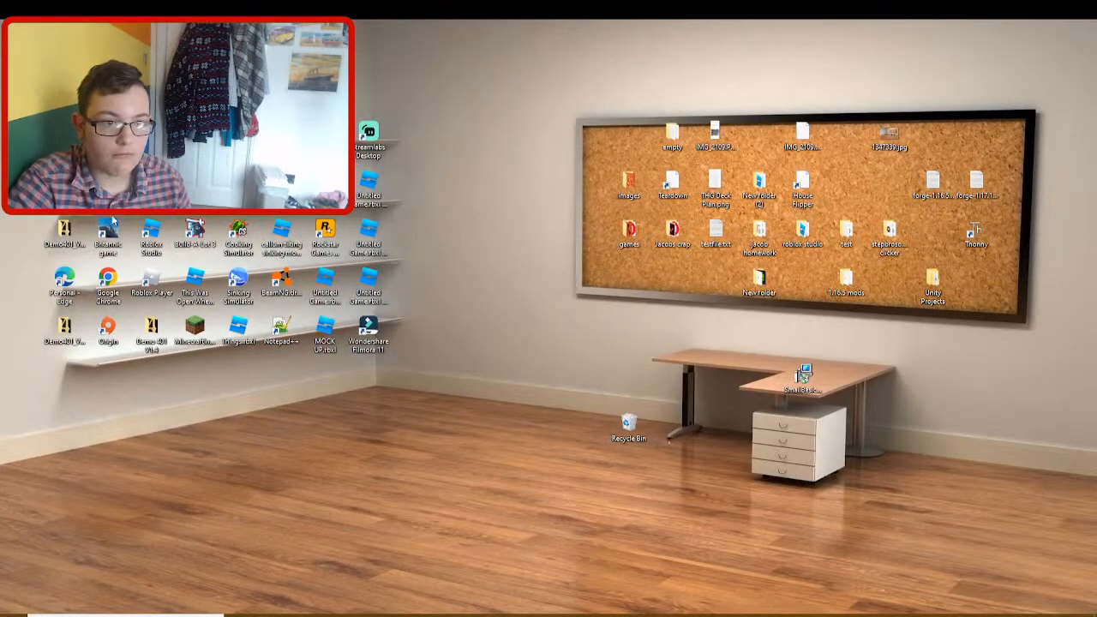
pyautogui.doubleClick(152, 283)
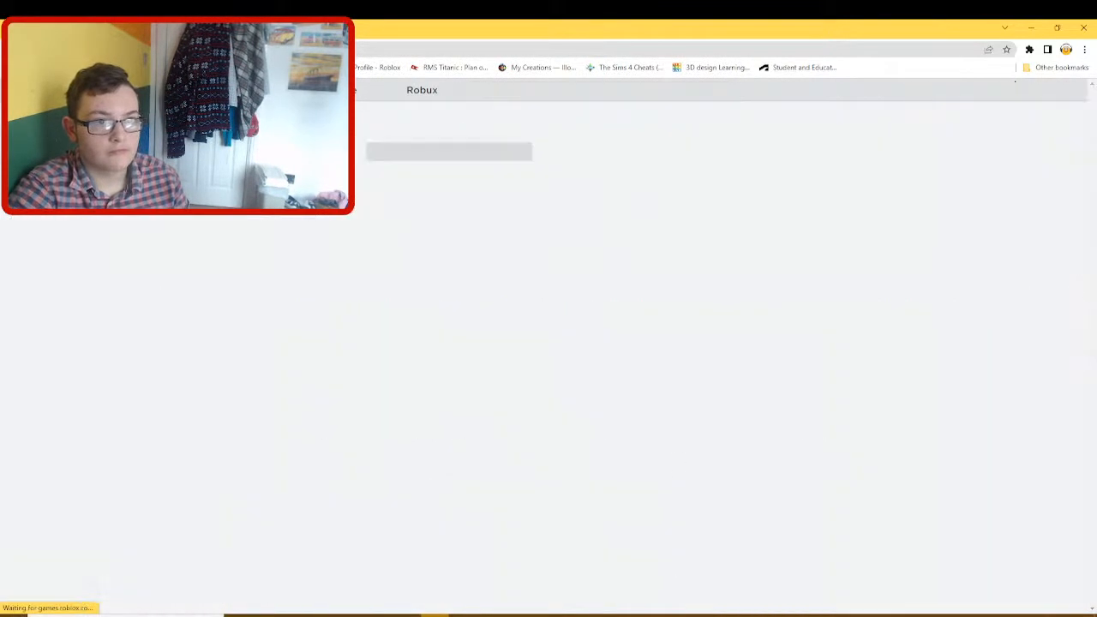
pyautogui.hotkey('ctrl', 'Tab')
pyautogui.hotkey('ctrl', 'Tab')
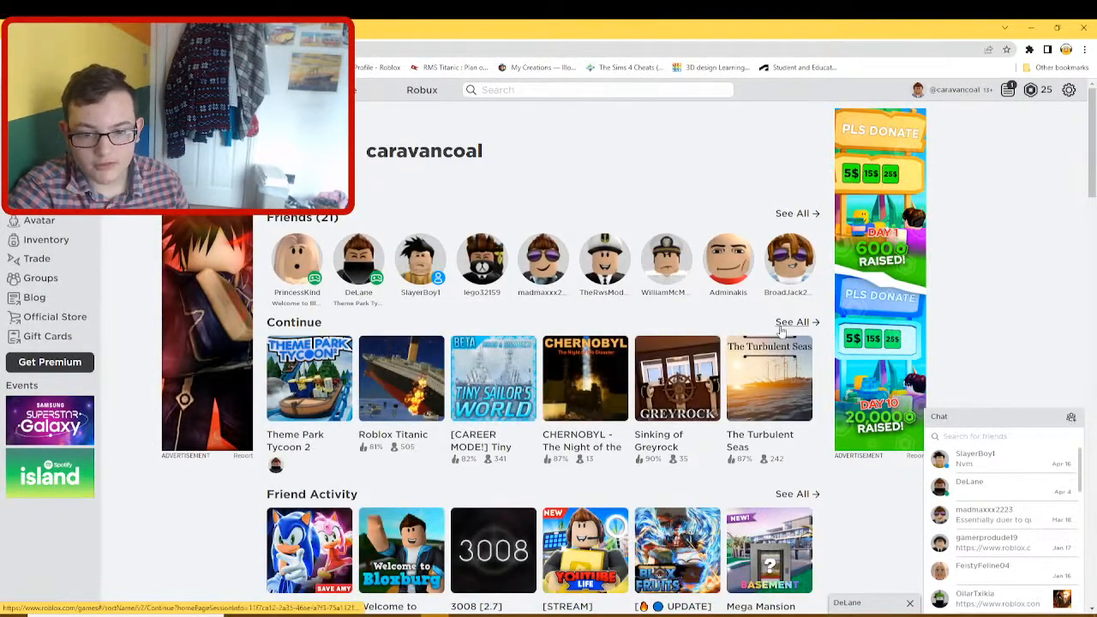
# Open the page of the game [CAREER MODE!] Tiny Sailor's: WORLD, look over its description, and start the game
pyautogui.click(483, 389)
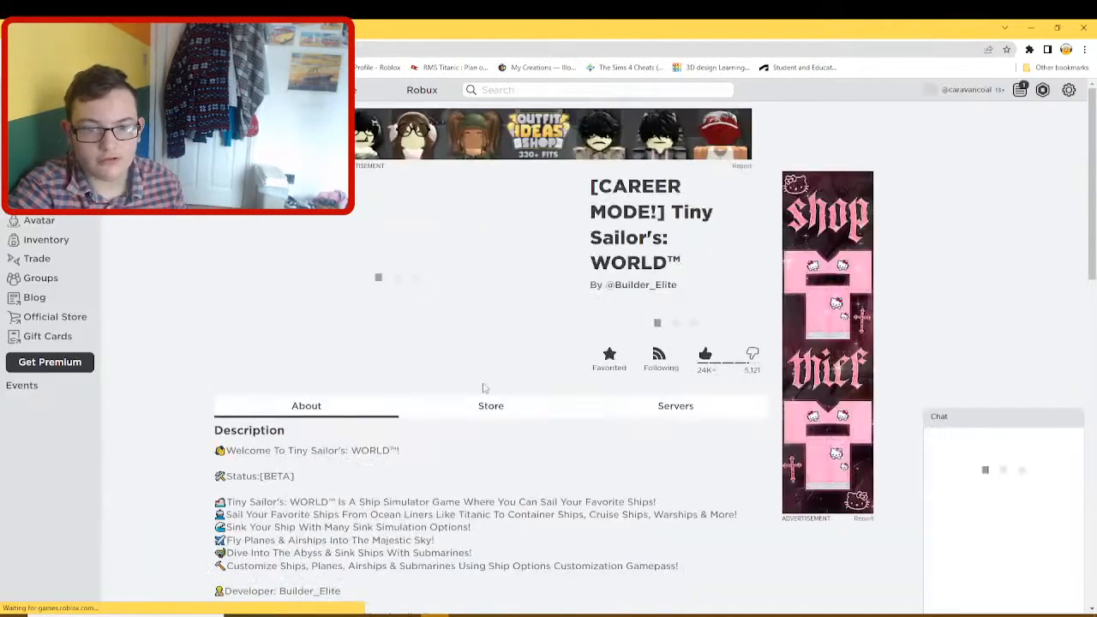
pyautogui.scroll(-1, 504, 390)
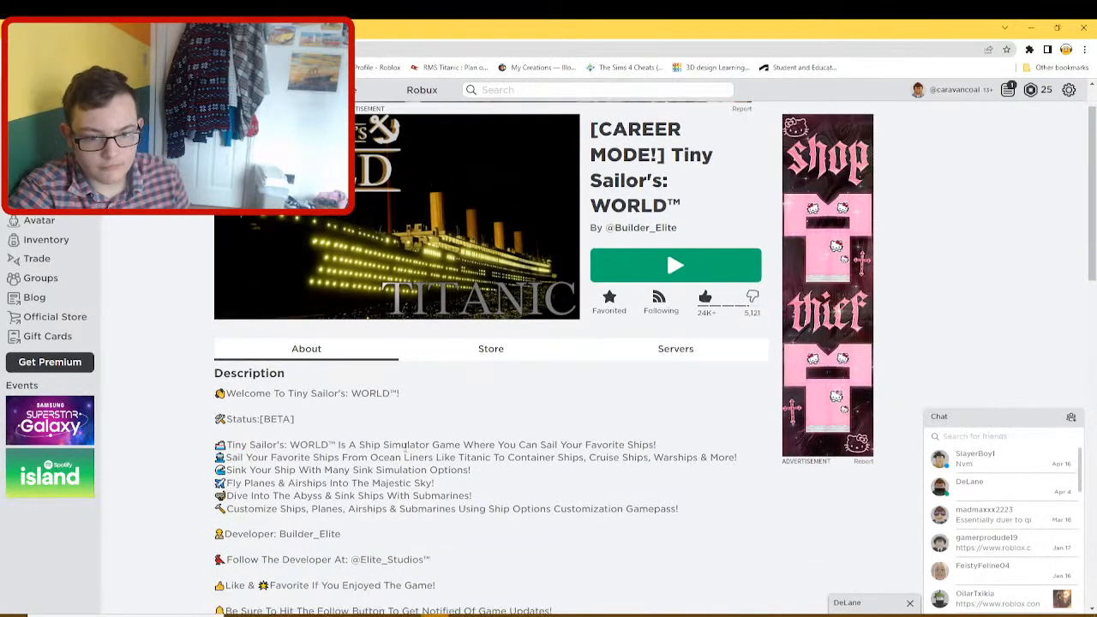
pyautogui.scroll(-2, 454, 470)
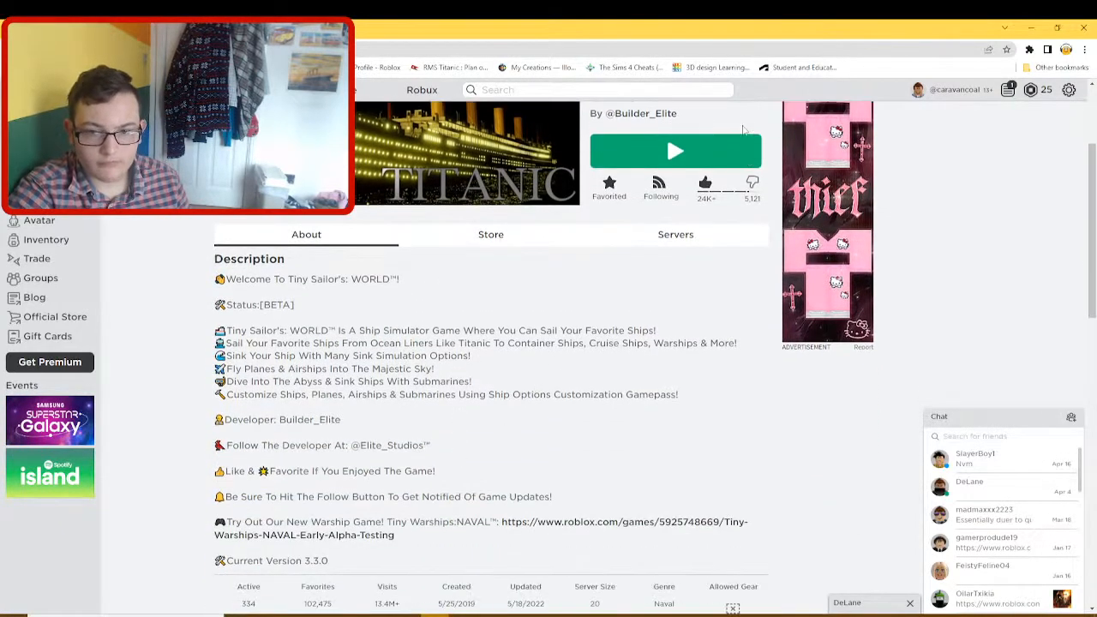
pyautogui.click(690, 159)
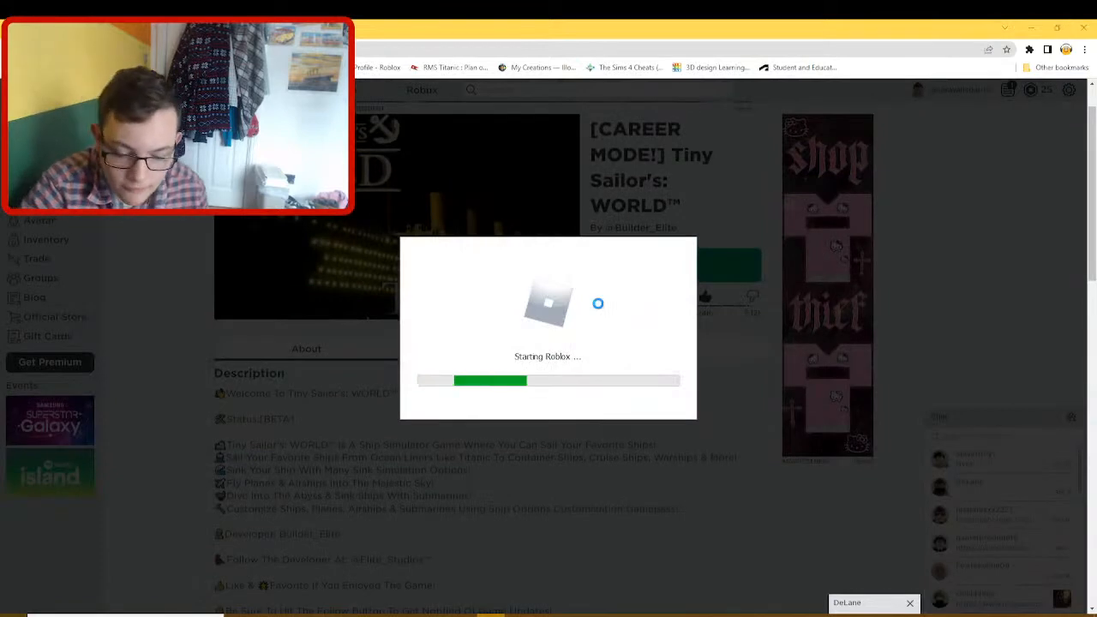
# Switch to the streaming software and set the active scene to Intermission
pyautogui.click(490, 615)
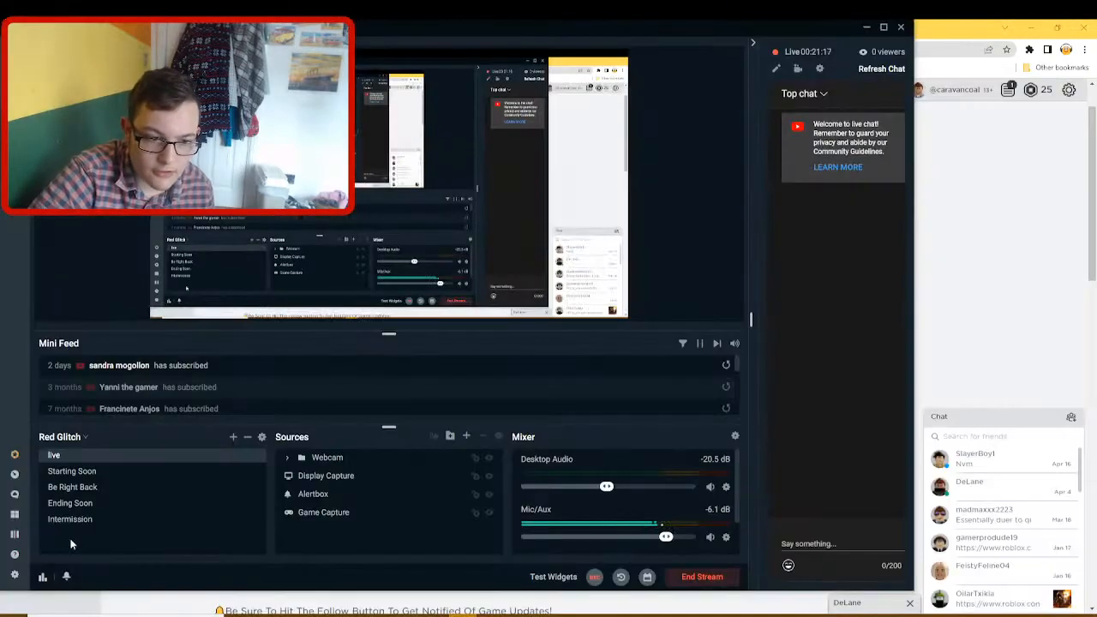
pyautogui.click(71, 519)
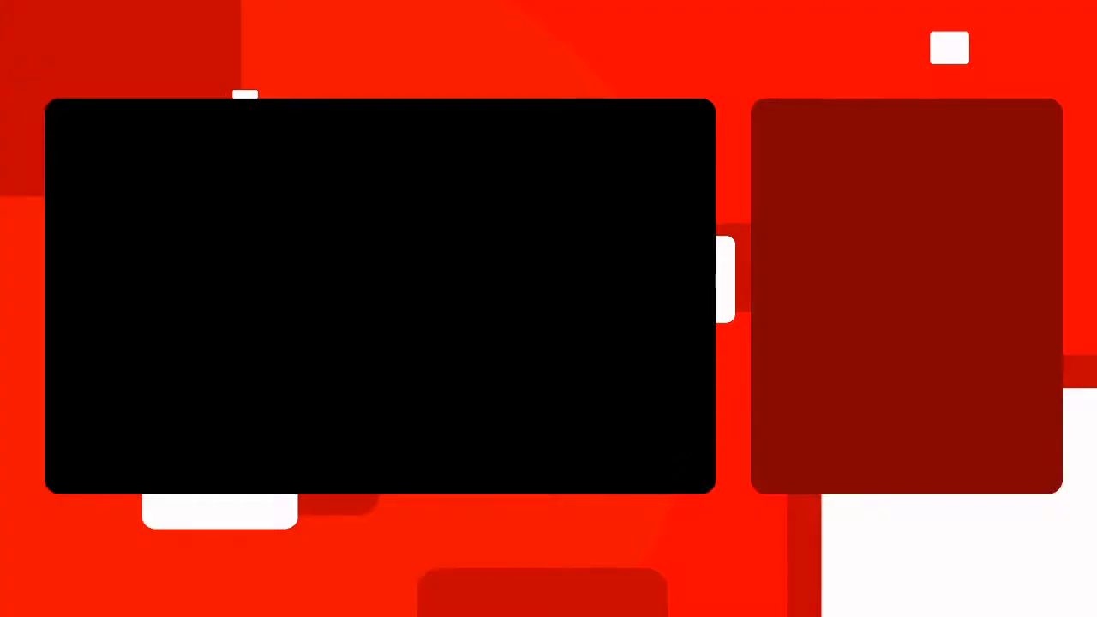
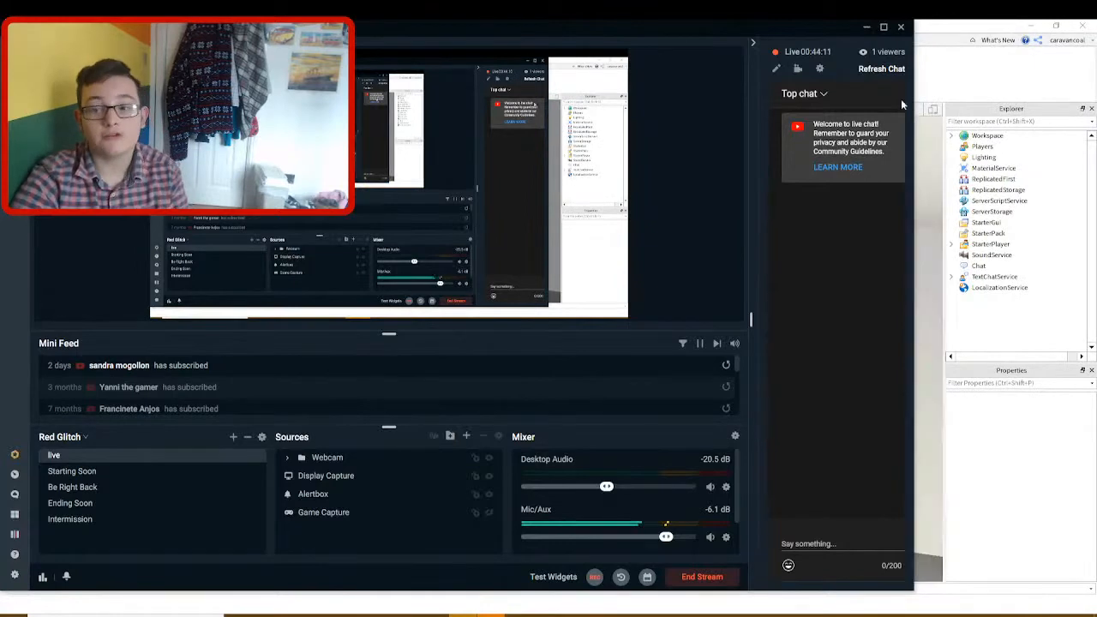
# Minimise the streaming software and return to the ship place in Roblox Studio
pyautogui.click(865, 28)
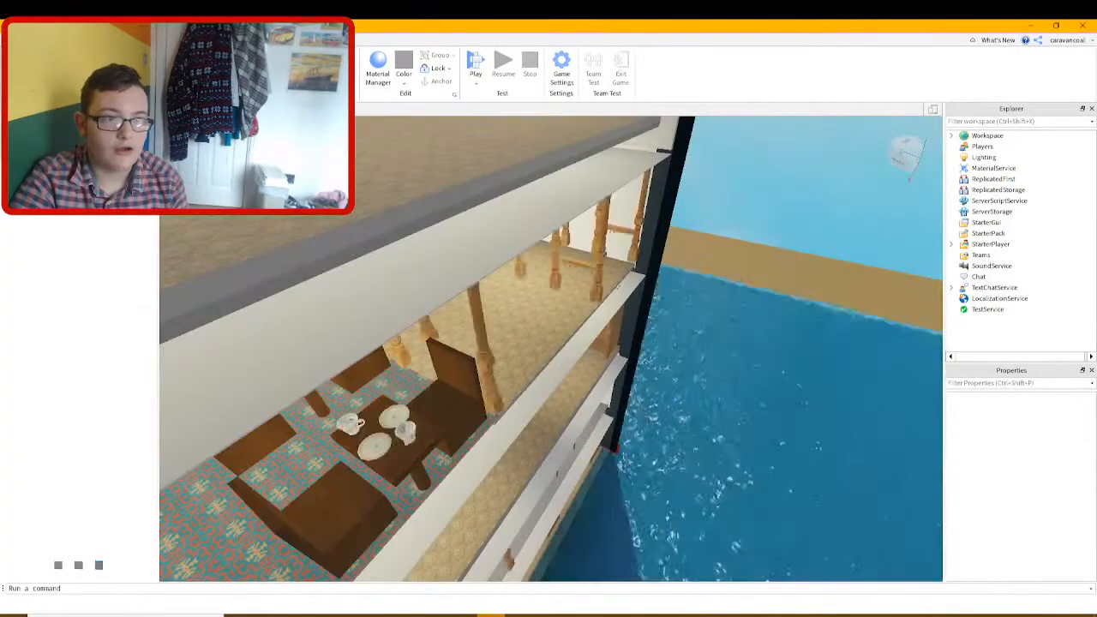
pyautogui.click(16, 40)
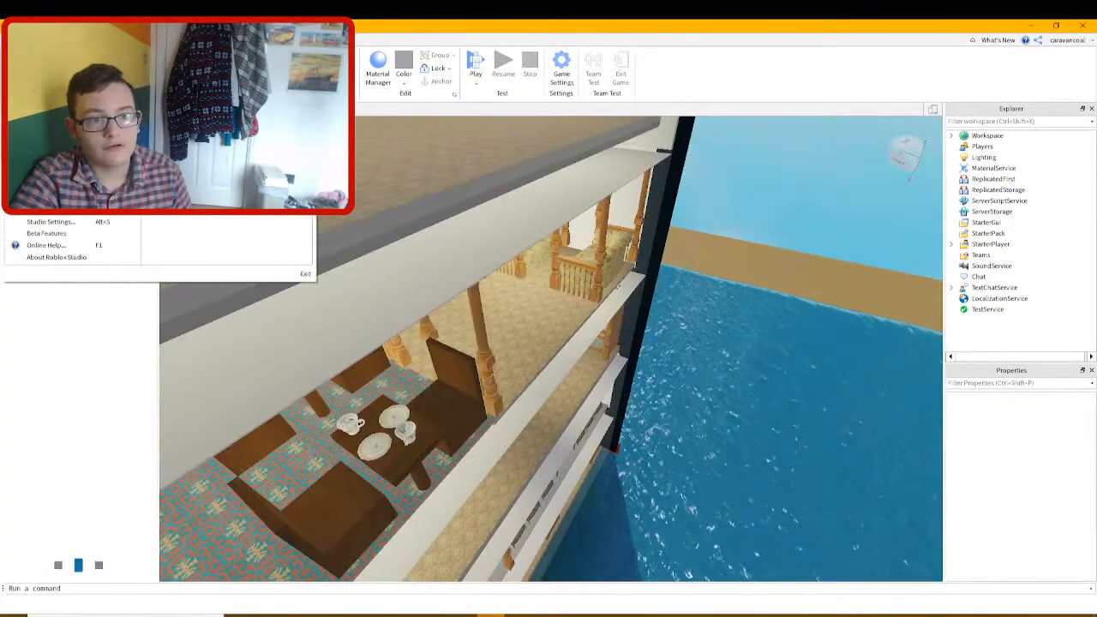
pyautogui.press('Escape')
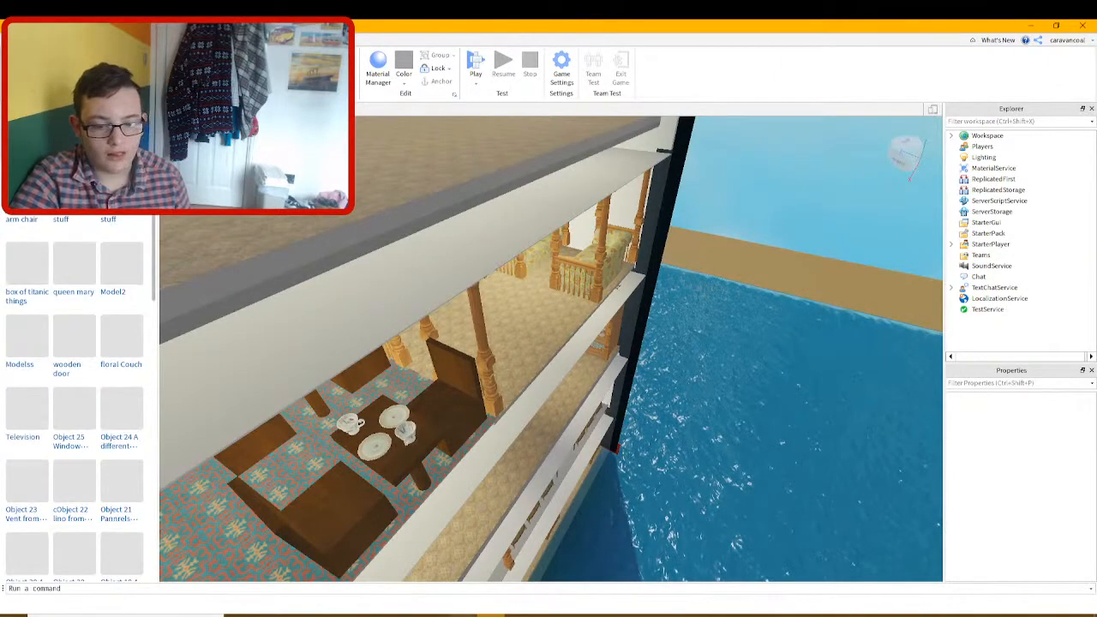
pyautogui.click(463, 614)
pyautogui.click(434, 614)
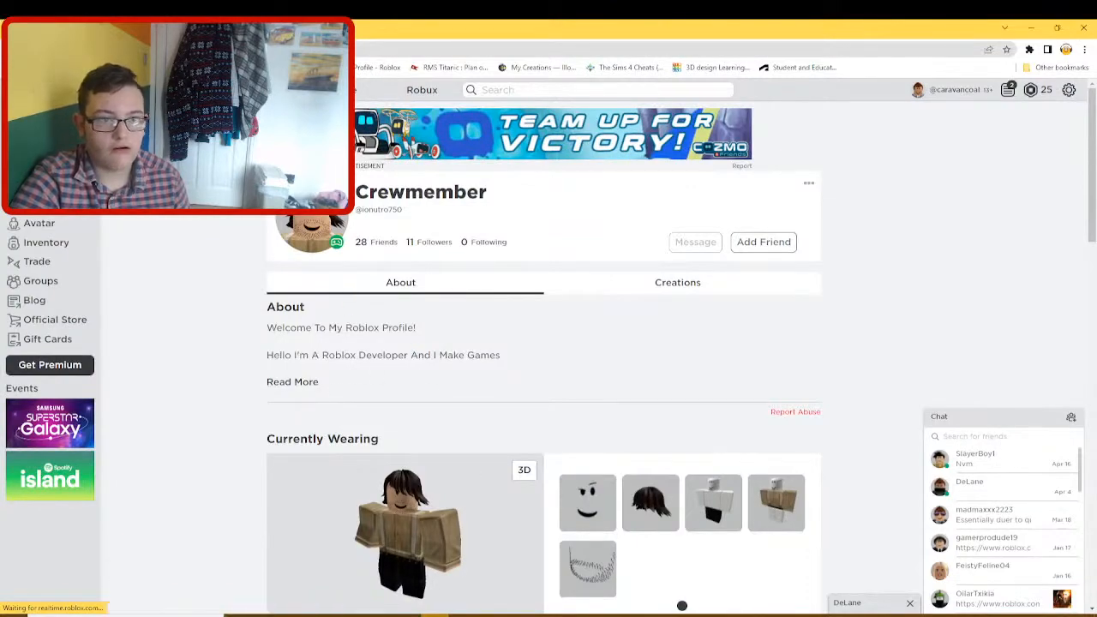
pyautogui.click(490, 615)
# Look through the ship's dining deck and select the model of assorted Titanic furnishings and texture swatches above the water
pyautogui.scroll(-5, 510, 512)
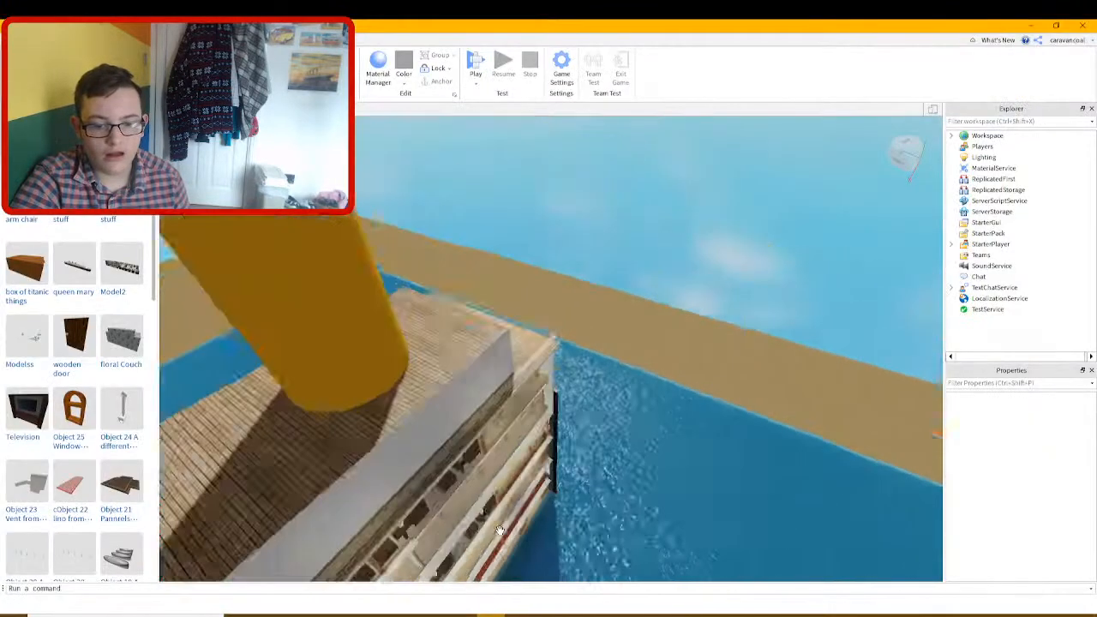
pyautogui.moveTo(509, 512); pyautogui.dragTo(451, 370, button='right')
pyautogui.scroll(5, 513, 326)
pyautogui.press('d')
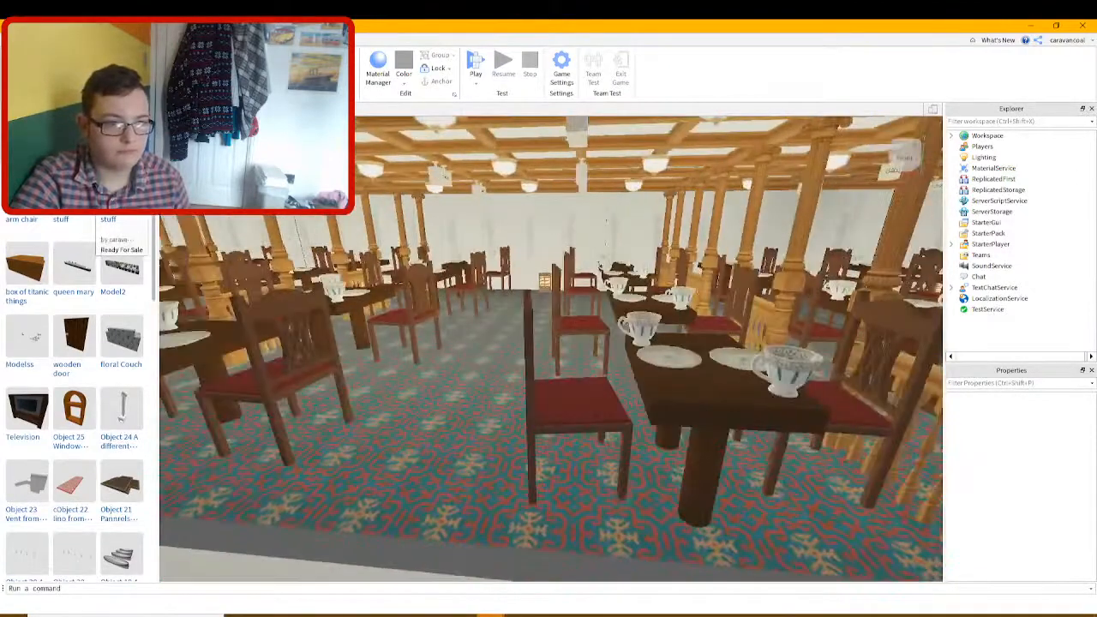
pyautogui.scroll(-5, 540, 300)
pyautogui.click(534, 306)
pyautogui.moveTo(534, 306); pyautogui.dragTo(557, 265, button='right')
pyautogui.scroll(4, 532, 304)
pyautogui.moveTo(558, 266); pyautogui.dragTo(575, 399)
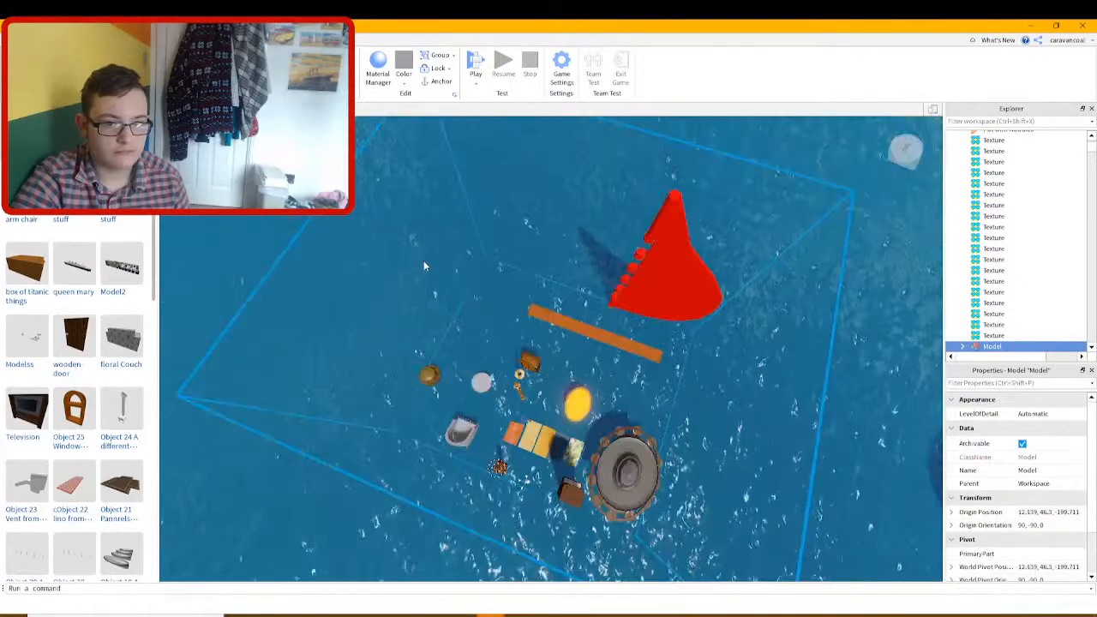
# Submit the asset "box of titanic things" with genre All and marketplace distribution enabled, and close the upload dialog
pyautogui.scroll(5, 571, 358)
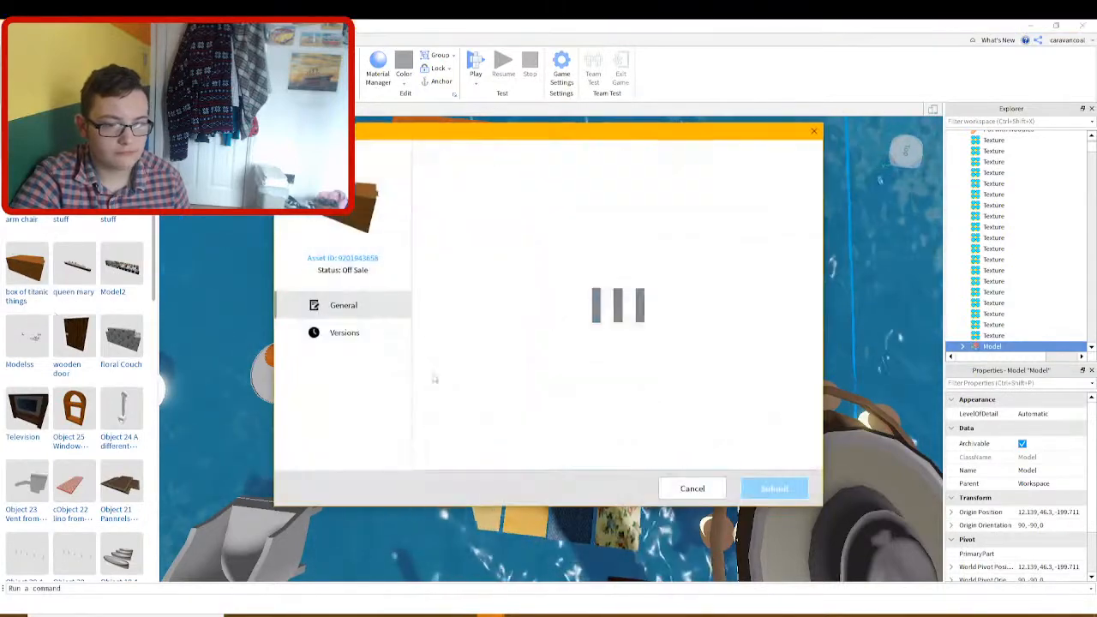
pyautogui.scroll(-3, 557, 343)
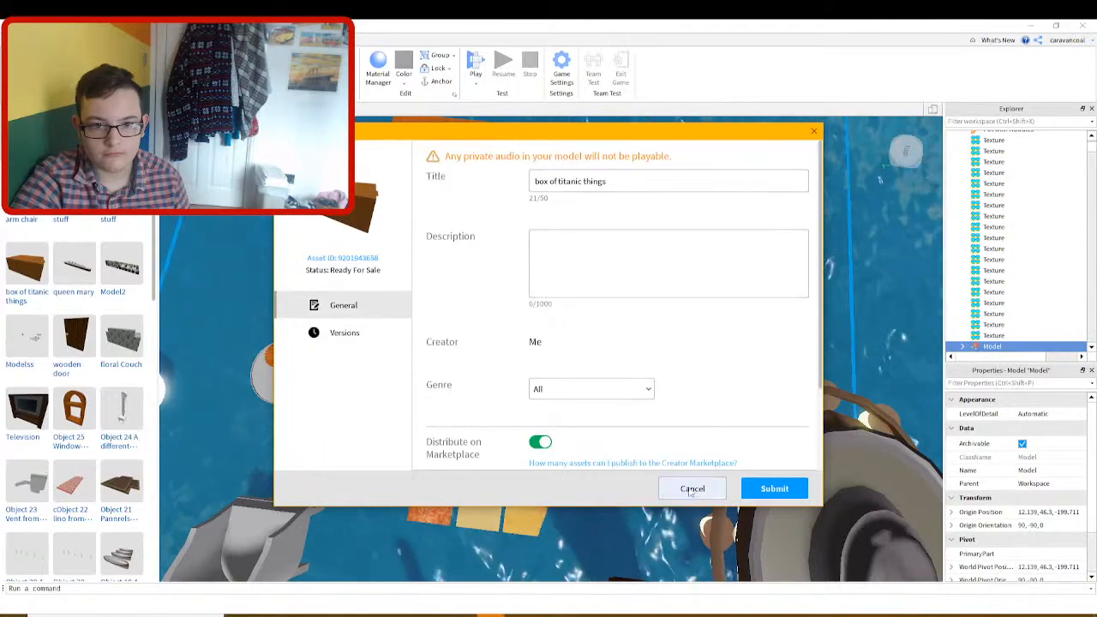
pyautogui.click(780, 489)
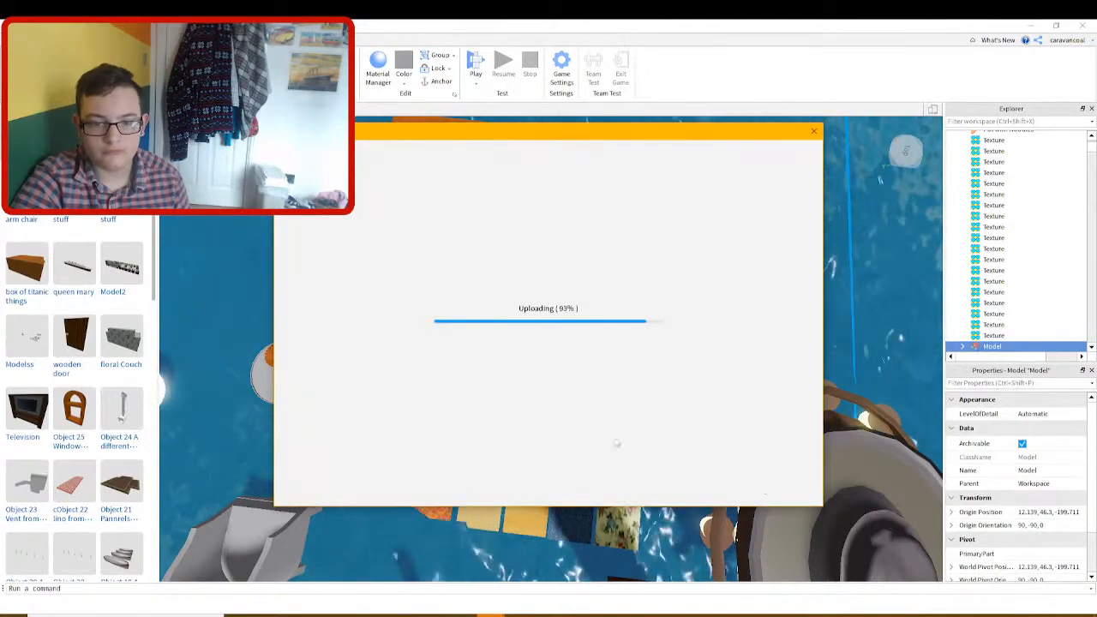
pyautogui.click(548, 465)
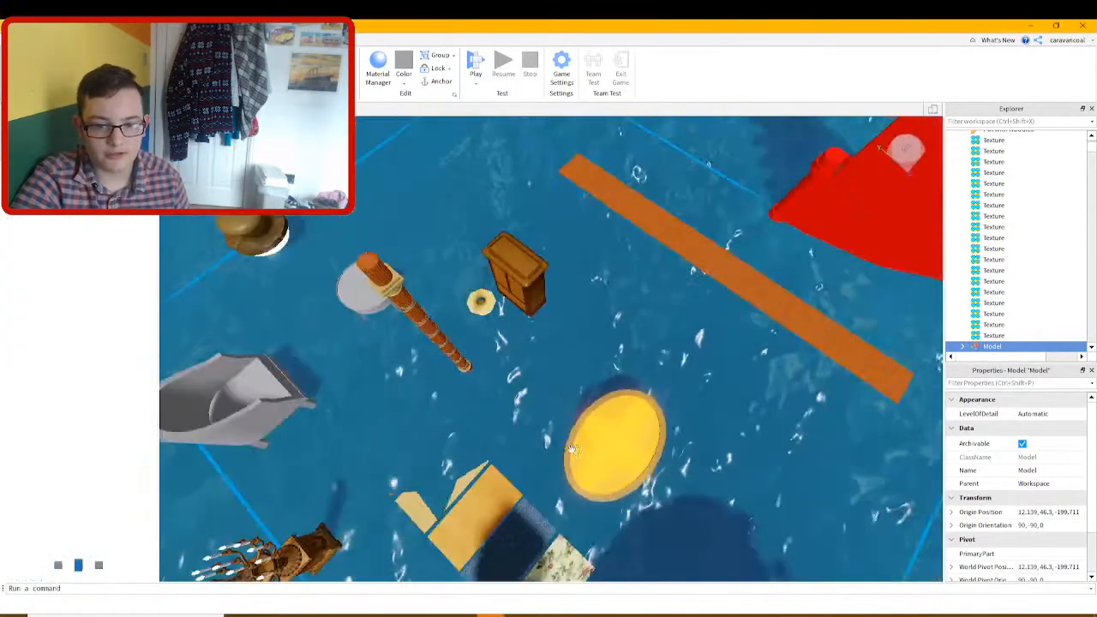
# Move the furnishings model near the ship's open hull and select the texture on the wooden swatch beside the red carpet swatch
pyautogui.moveTo(621, 356); pyautogui.dragTo(414, 293)
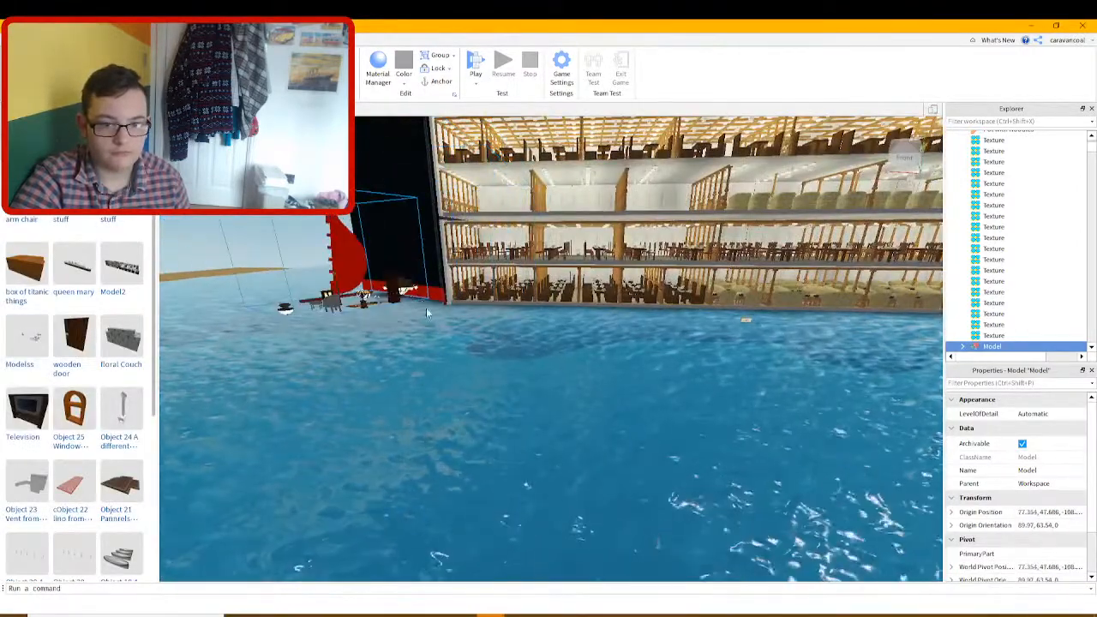
pyautogui.press('w')
pyautogui.moveTo(426, 309); pyautogui.dragTo(414, 306, button='right')
pyautogui.press('w')
pyautogui.press('s')
pyautogui.press('w')
pyautogui.moveTo(531, 319); pyautogui.dragTo(538, 324, button='right')
pyautogui.press('s')
pyautogui.click(631, 342)
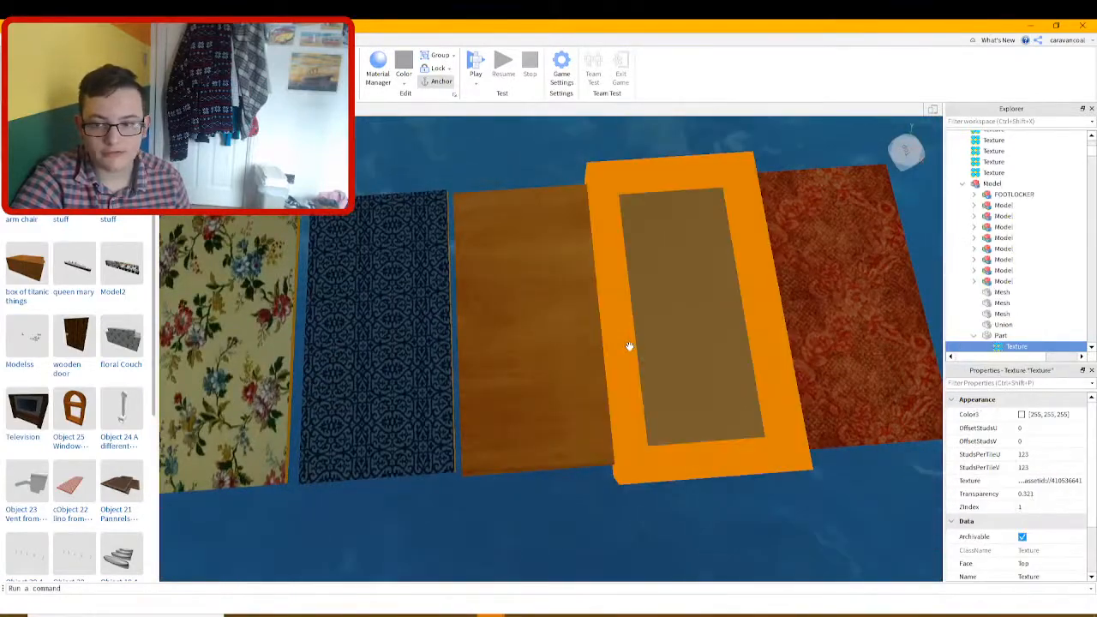
# Examine the texture swatches and the ship's teal and red patterned dining-room carpet up close
pyautogui.press('f')
pyautogui.moveTo(619, 342); pyautogui.dragTo(624, 367, button='right')
pyautogui.press('s')
pyautogui.click(624, 366)
pyautogui.press('w')
pyautogui.click(627, 367)
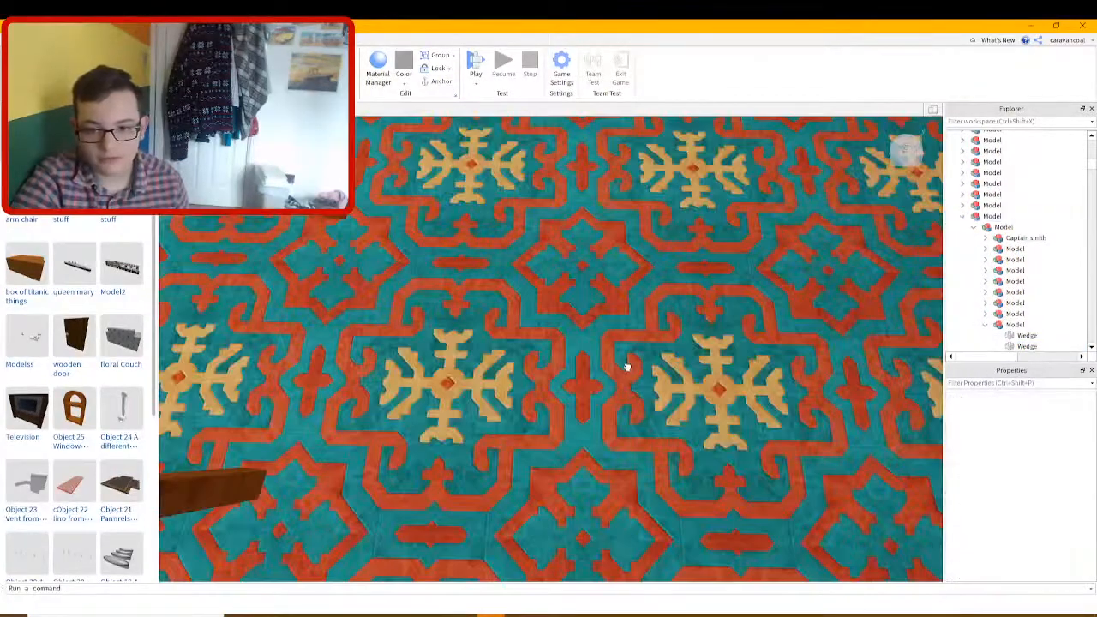
pyautogui.press('s')
# Delete the loose furnishings model from the water beside the ship's hull
pyautogui.click(392, 295)
pyautogui.press('Delete')
pyautogui.moveTo(493, 289); pyautogui.dragTo(493, 296, button='right')
pyautogui.press('w')
pyautogui.press('w')
pyautogui.moveTo(585, 333)
pyautogui.mouseDown(button='right')
pyautogui.moveTo(586, 354)
pyautogui.moveTo(573, 345)
pyautogui.mouseUp(button='right')
pyautogui.press('d')
pyautogui.press('a')
pyautogui.press('w')
pyautogui.press('s')
pyautogui.press('w')
pyautogui.press('w')
pyautogui.click(573, 345)
pyautogui.press('Delete')
# Switch to the Baseplate place and delete the spawn location
pyautogui.moveTo(488, 613)
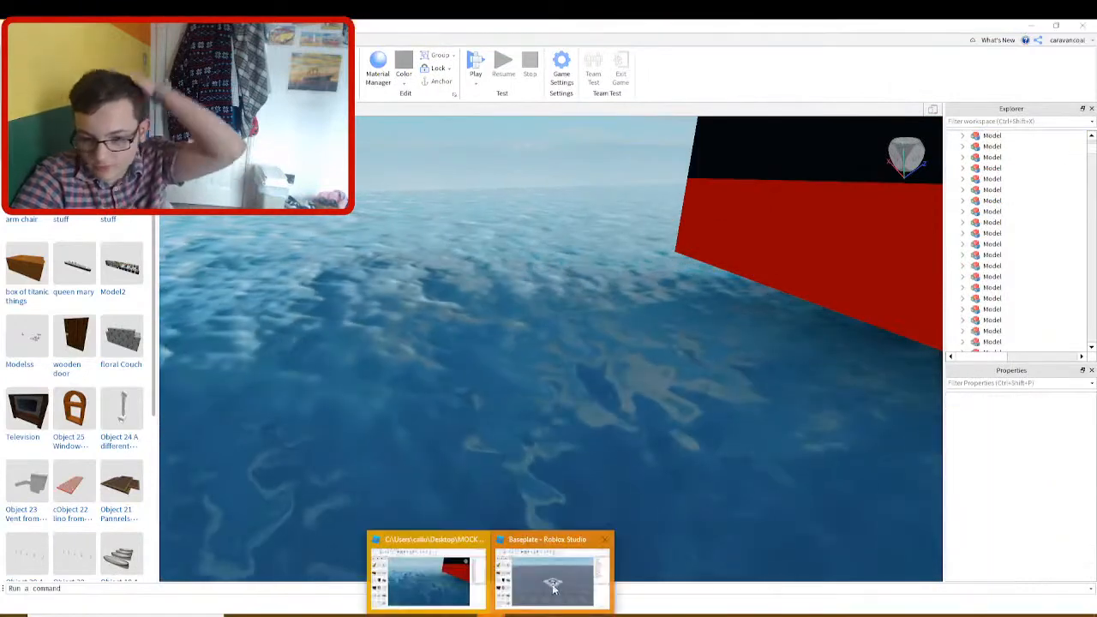
pyautogui.click(552, 570)
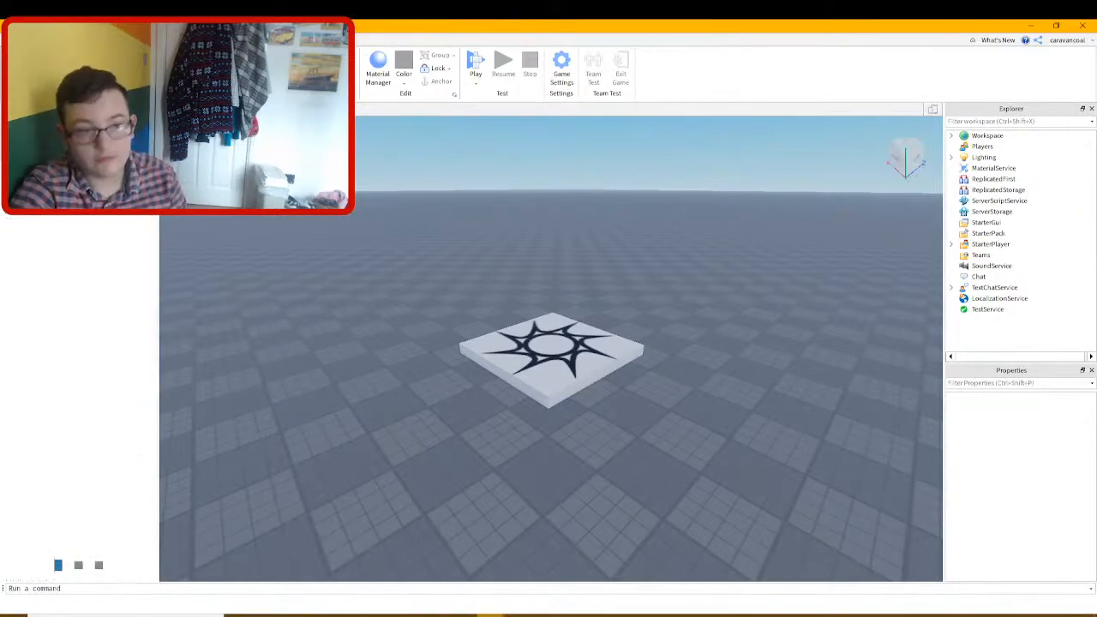
pyautogui.click(500, 358)
pyautogui.press('Delete')
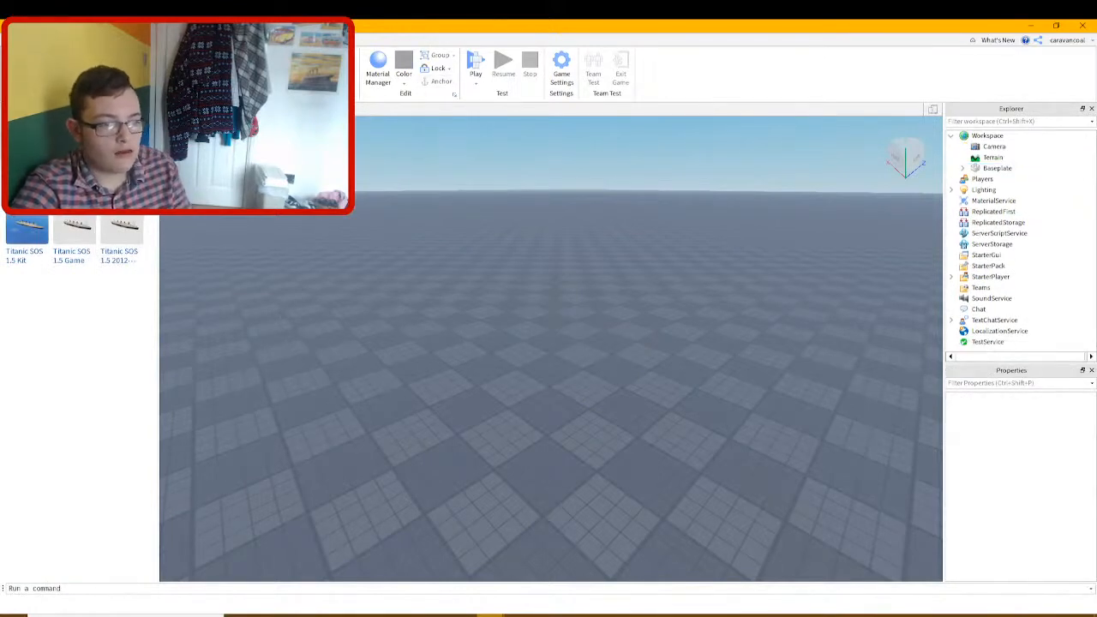
# Insert a Titanic SOS 1.5 ship model from the toolbox into the Baseplate place
pyautogui.moveTo(122, 230); pyautogui.dragTo(173, 243)
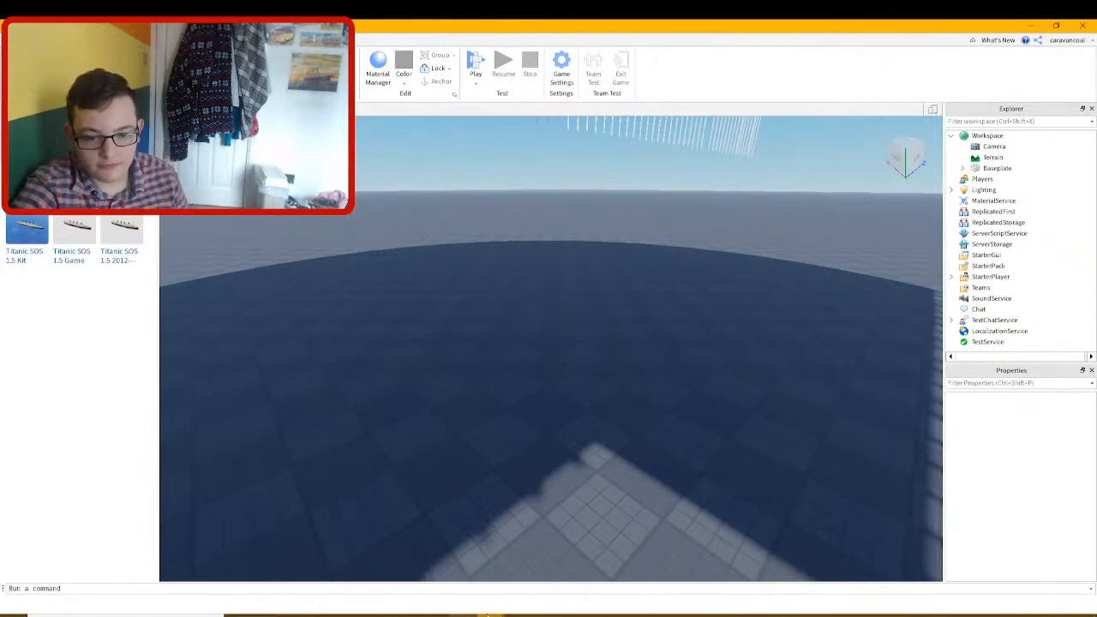
pyautogui.moveTo(486, 613)
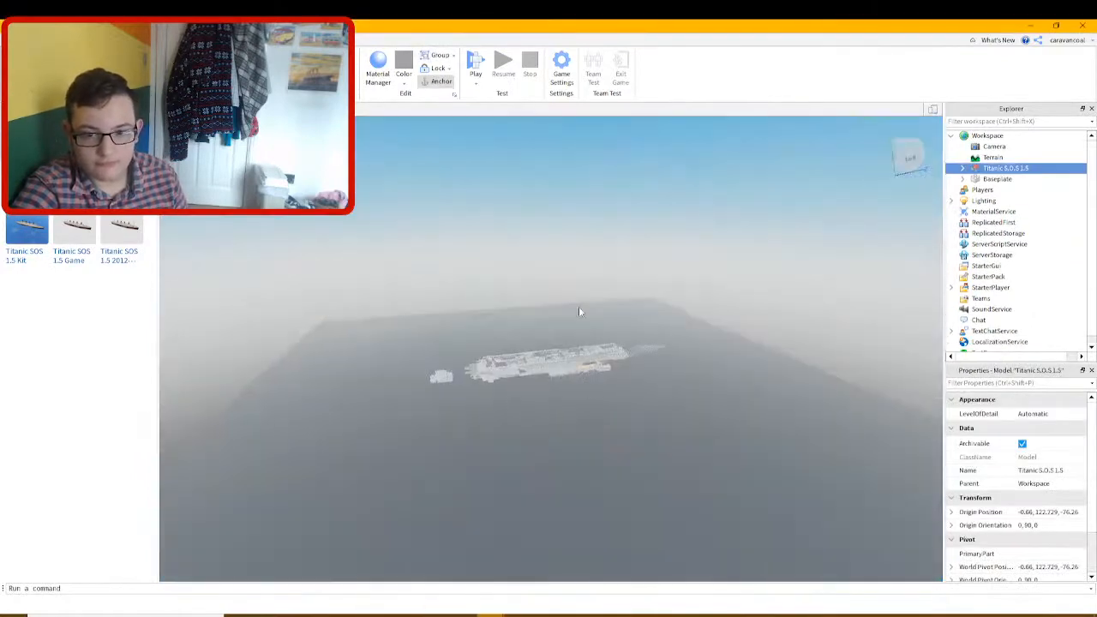
pyautogui.scroll(10, 610, 359)
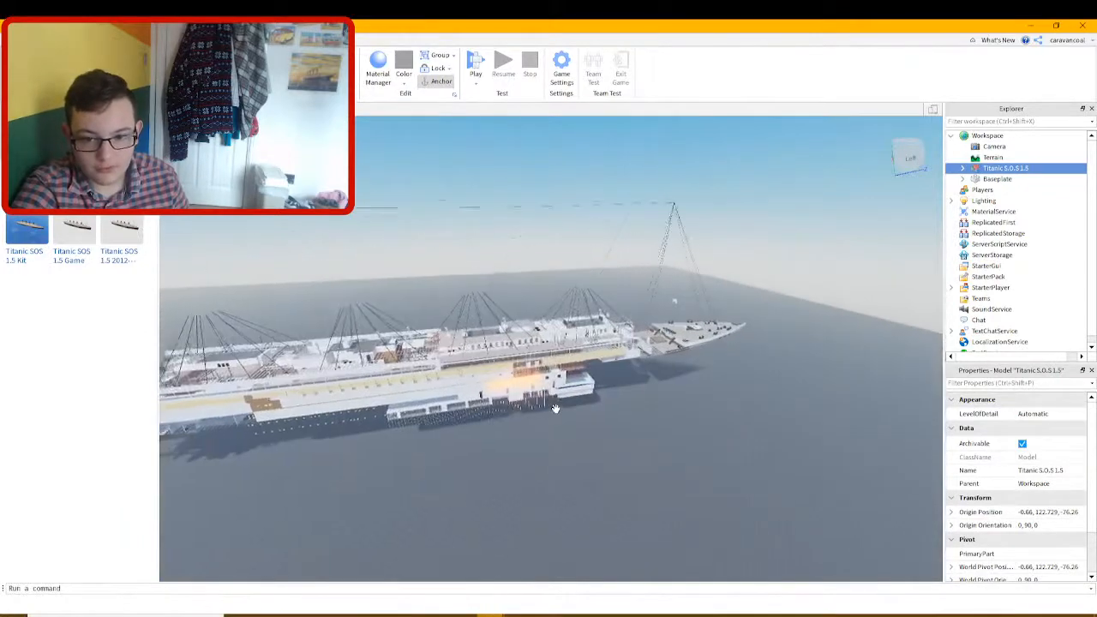
pyautogui.scroll(10, 556, 408)
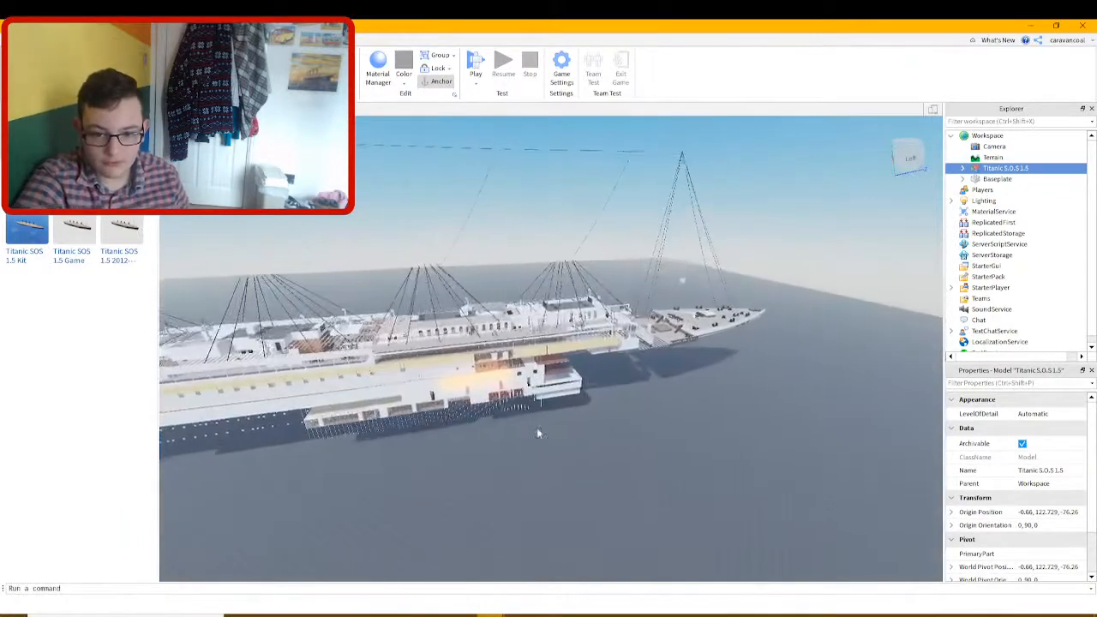
pyautogui.scroll(10, 546, 369)
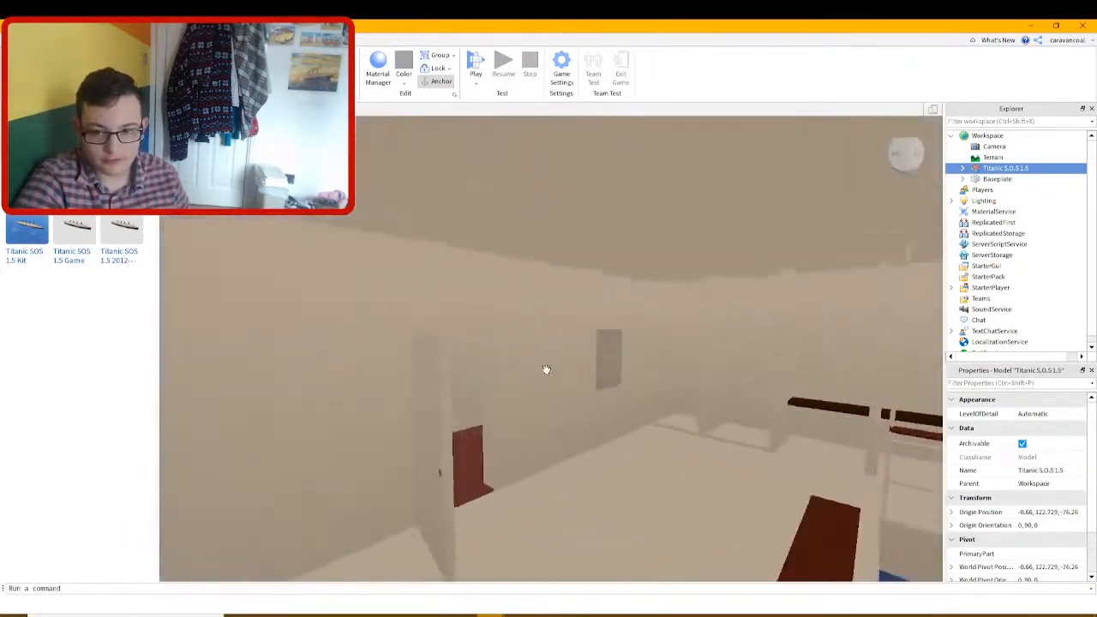
# Examine the inserted Titanic's interior rooms, corridors and patterned floor tiles
pyautogui.moveTo(546, 368)
pyautogui.mouseDown(button='right')
pyautogui.moveTo(558, 379)
pyautogui.moveTo(545, 378)
pyautogui.mouseUp(button='right')
pyautogui.press('s')
pyautogui.press('w')
pyautogui.press('w')
pyautogui.scroll(-10, 546, 368)
pyautogui.scroll(8, 553, 378)
pyautogui.press('w')
pyautogui.press('w')
pyautogui.scroll(-10, 544, 378)
pyautogui.press('w')
pyautogui.press('w')
pyautogui.press('w')
pyautogui.press('w')
pyautogui.press('w')
pyautogui.press('w')
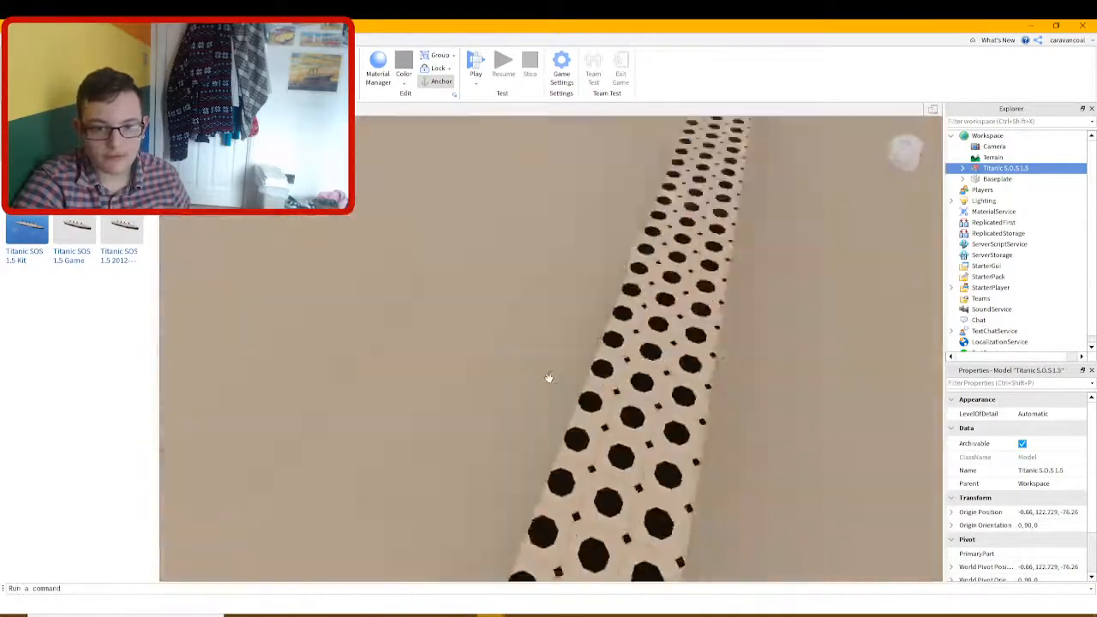
pyautogui.moveTo(548, 378); pyautogui.dragTo(551, 349, button='right')
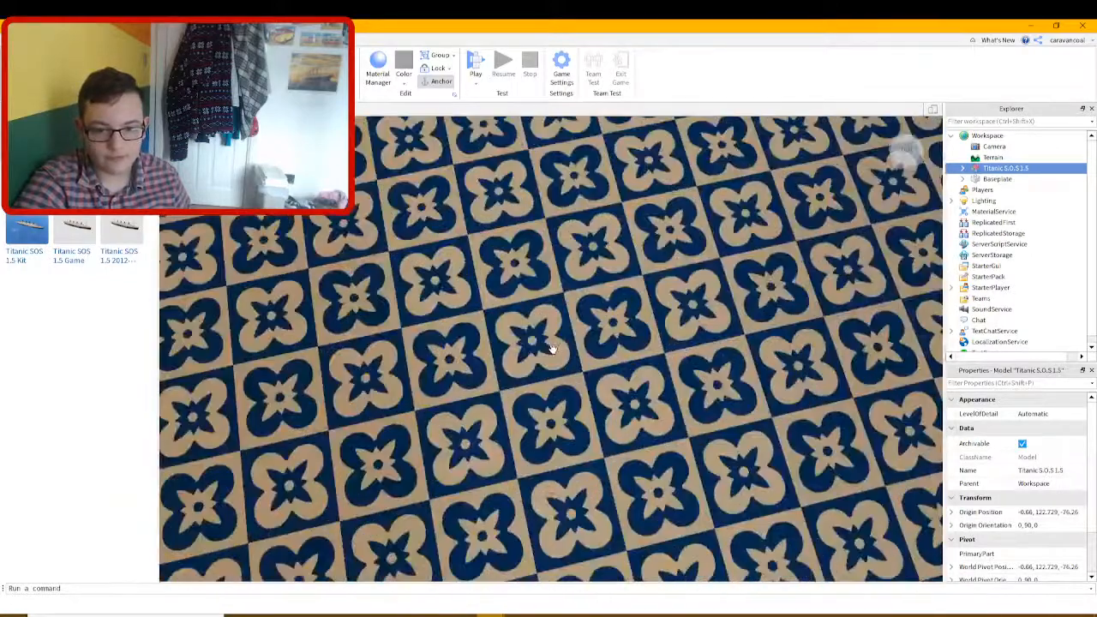
# Copy the blue floral tile texture from the Titanic's floor and apply it to the dining saloon floor in the ship place
pyautogui.moveTo(544, 392); pyautogui.dragTo(545, 393, button='right')
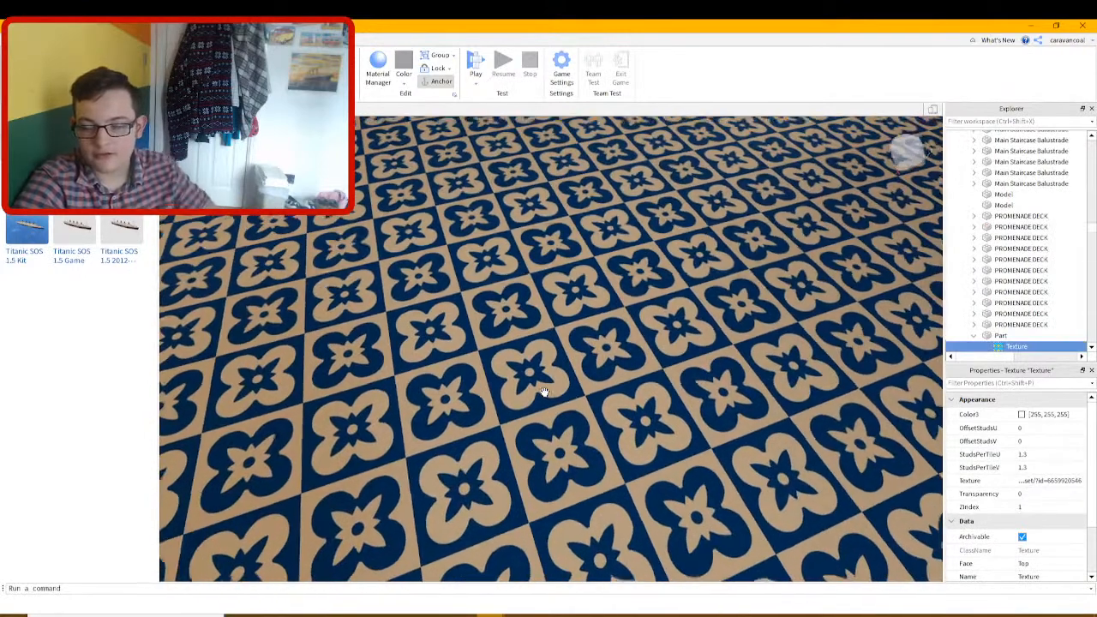
pyautogui.click(448, 582)
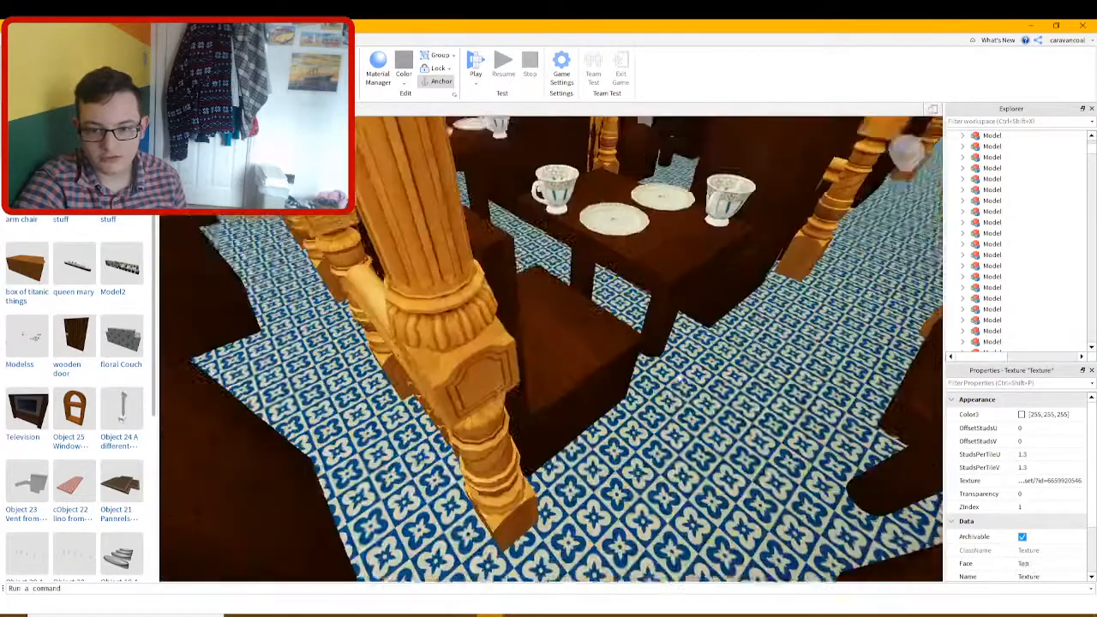
pyautogui.click(679, 378)
pyautogui.moveTo(680, 378); pyautogui.dragTo(581, 300, button='right')
# Paste the blue floral tile texture onto a small part on the carpeted floor and shrink that part to one square tile
pyautogui.hotkey('ctrl', 'v')
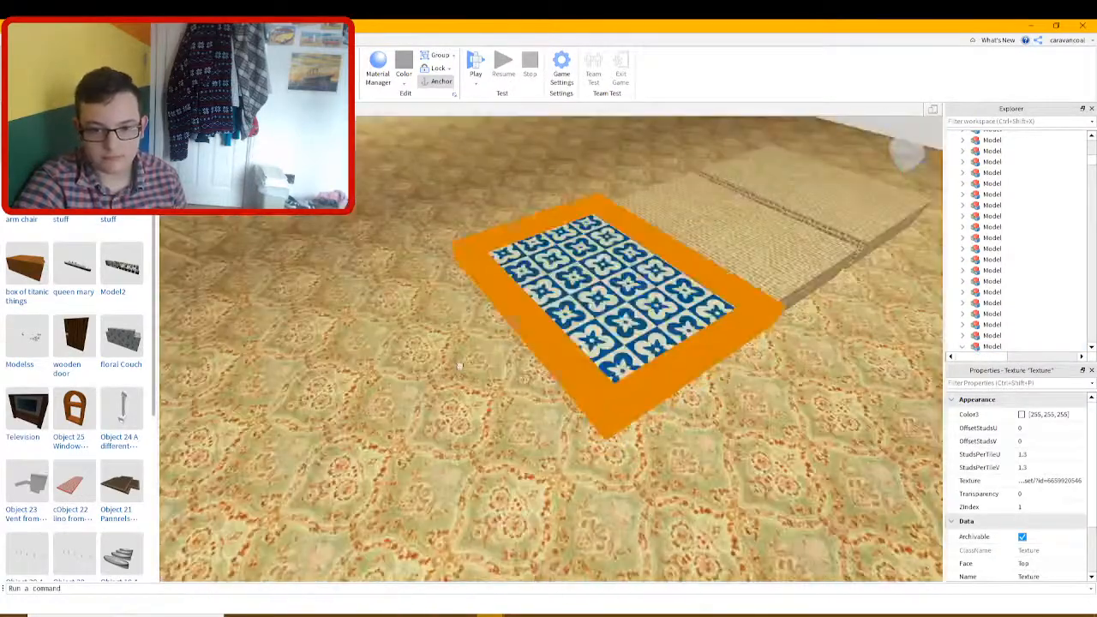
pyautogui.hotkey('ctrl', 'z')
pyautogui.hotkey('ctrl', 'v')
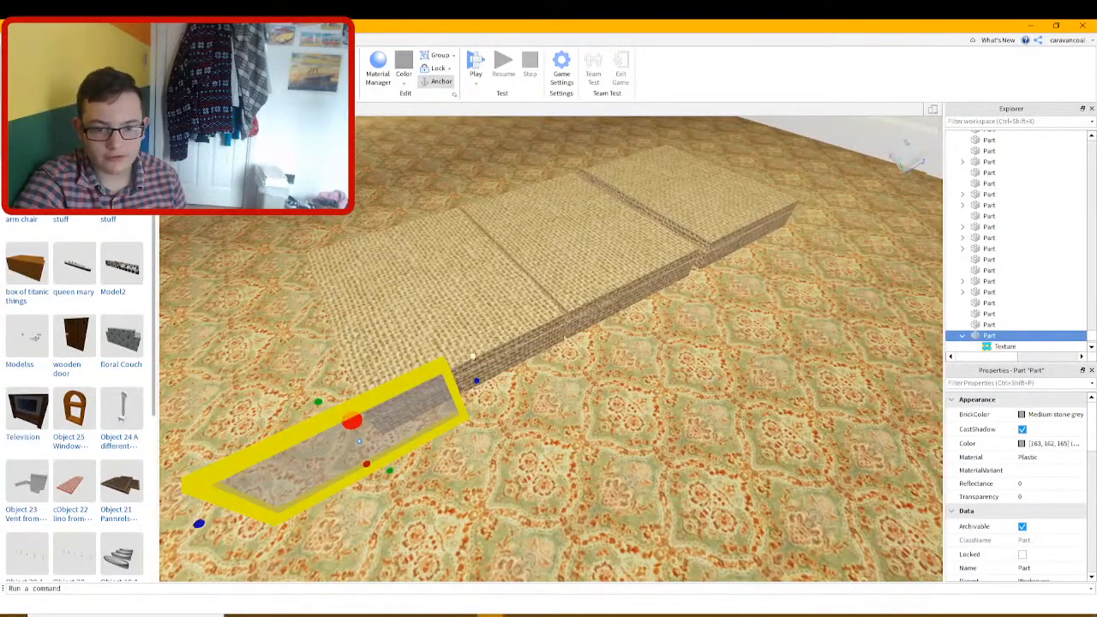
pyautogui.hotkey('ctrl', 'z')
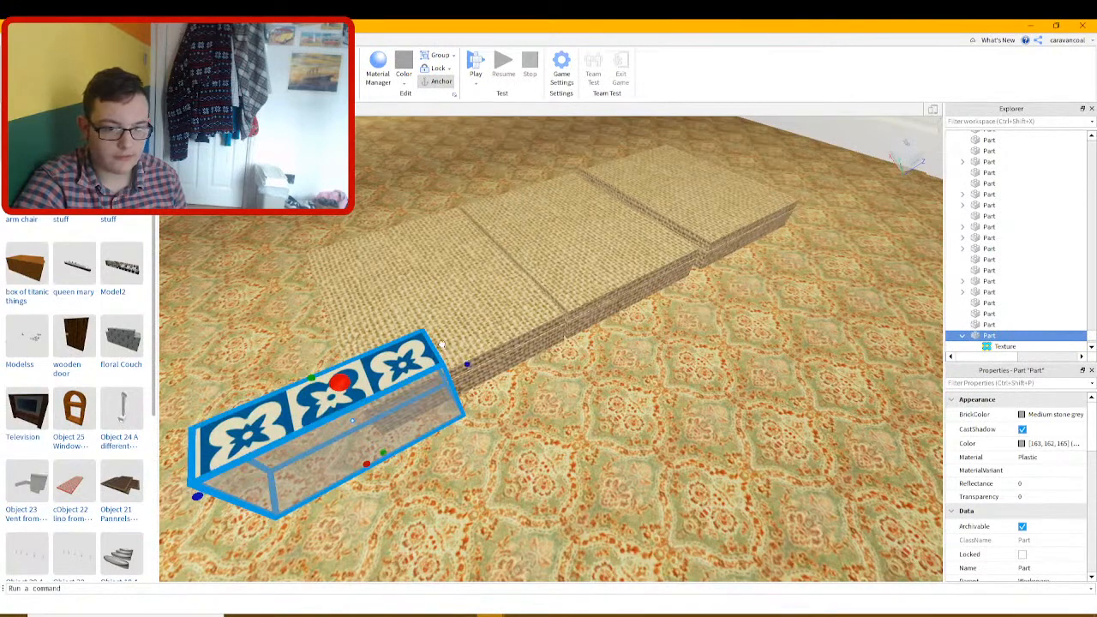
pyautogui.moveTo(442, 344); pyautogui.dragTo(282, 409)
pyautogui.moveTo(215, 410); pyautogui.dragTo(322, 477)
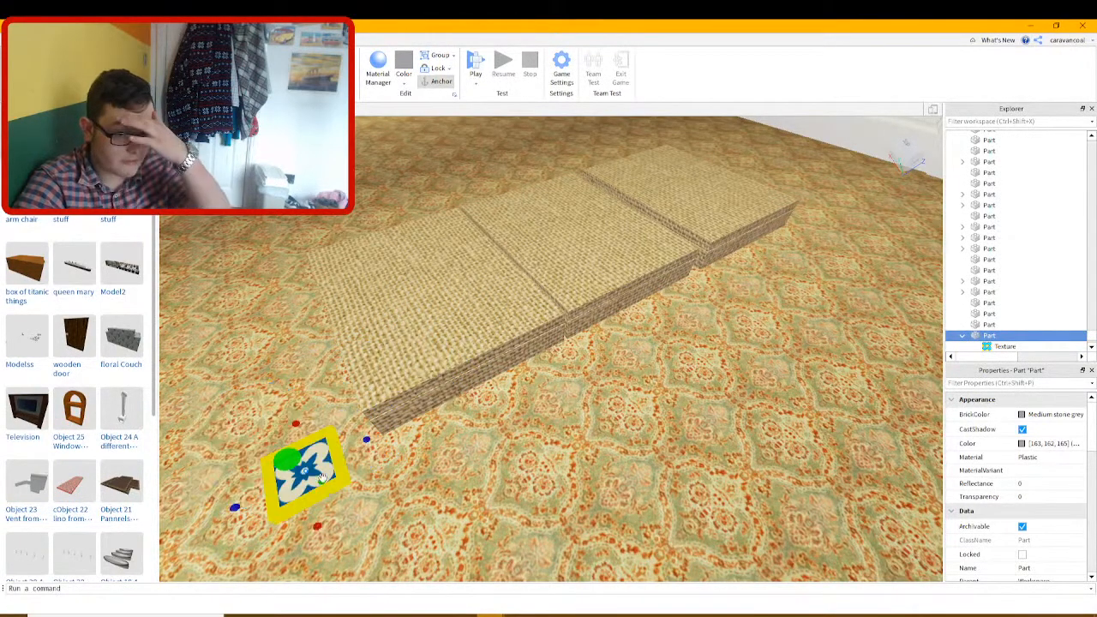
# Duplicate the square tile, group the three copies, and duplicate the group into a slightly uneven stack
pyautogui.scroll(4, 499, 421)
pyautogui.moveTo(499, 421); pyautogui.dragTo(341, 391, button='right')
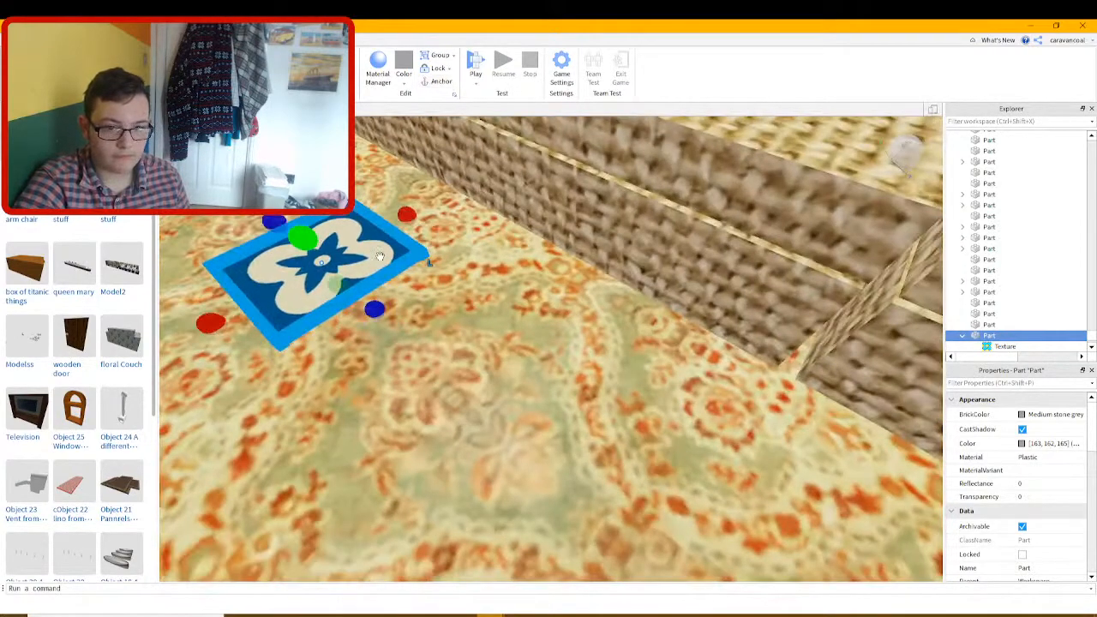
pyautogui.hotkey('ctrl', 'd')
pyautogui.moveTo(365, 263)
pyautogui.mouseDown()
pyautogui.moveTo(370, 247)
pyautogui.moveTo(381, 258)
pyautogui.mouseUp()
pyautogui.hotkey('ctrl', 'd')
pyautogui.keyDown('ctrl'); pyautogui.click(404, 258); pyautogui.keyUp('ctrl')
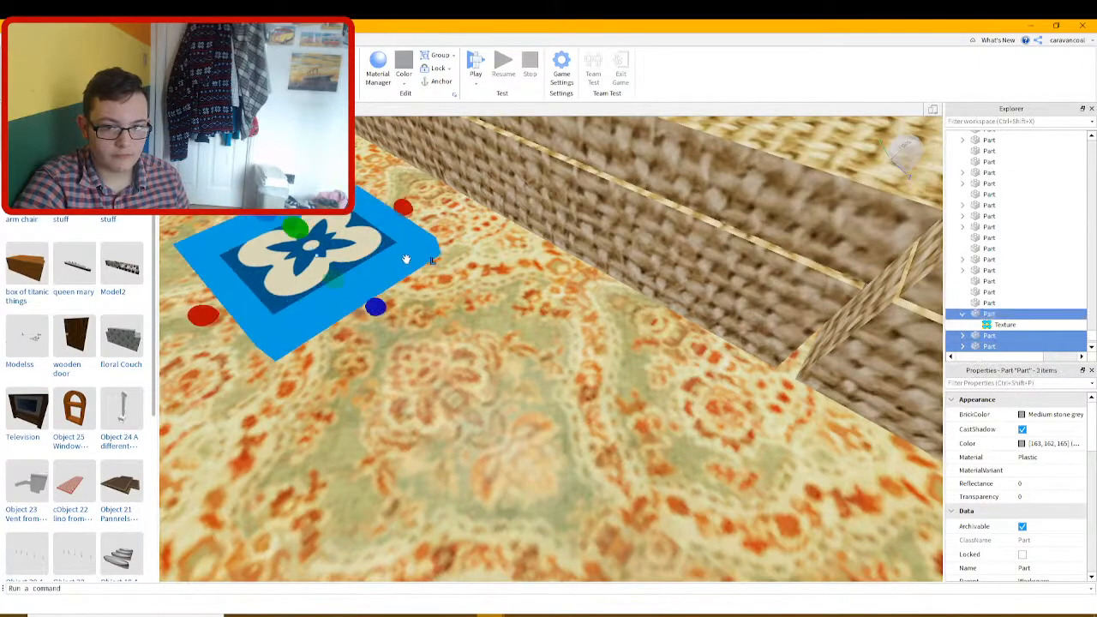
pyautogui.hotkey('ctrl', 'g')
pyautogui.hotkey('ctrl', 'd')
pyautogui.moveTo(382, 253)
pyautogui.mouseDown()
pyautogui.moveTo(375, 242)
pyautogui.moveTo(394, 247)
pyautogui.mouseUp()
pyautogui.hotkey('ctrl', 'd')
# Run the simulation and view the stack of blue floral tiles on the carpeted floor
pyautogui.click(473, 289)
pyautogui.moveTo(473, 289); pyautogui.dragTo(549, 257, button='right')
pyautogui.click(239, 280)
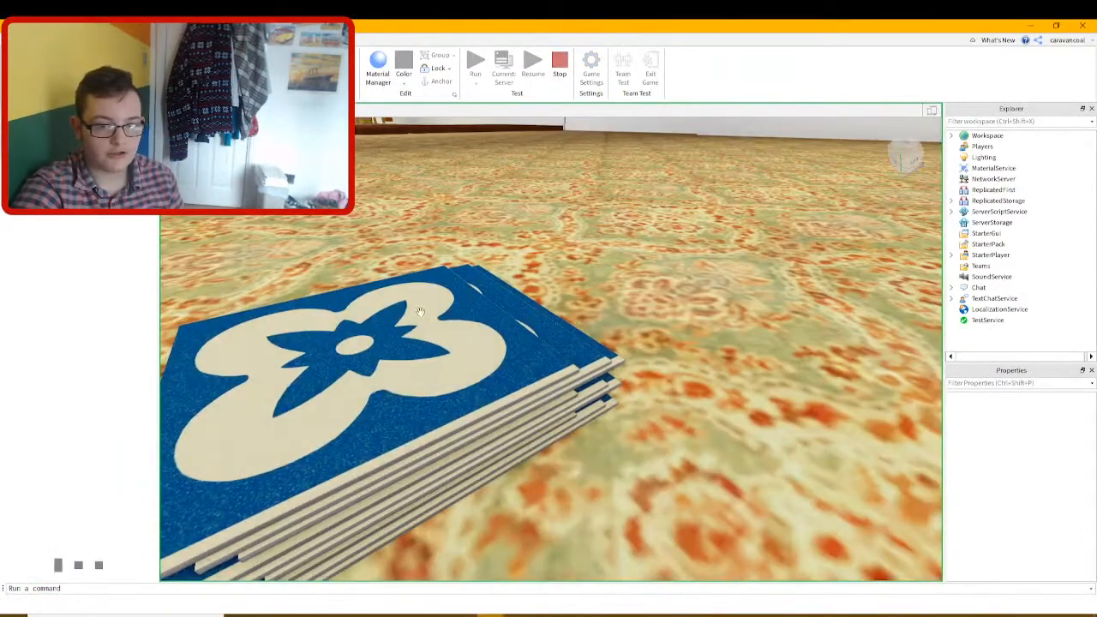
pyautogui.click(555, 341)
pyautogui.moveTo(555, 342); pyautogui.dragTo(678, 363, button='right')
pyautogui.scroll(-3, 640, 362)
pyautogui.click(640, 363)
pyautogui.press('f')
# Delete the stacked blue tile groups one after another while the simulation is running
pyautogui.click(598, 339)
pyautogui.press('Delete')
pyautogui.click(707, 449)
pyautogui.press('Delete')
pyautogui.click(712, 467)
pyautogui.press('Delete')
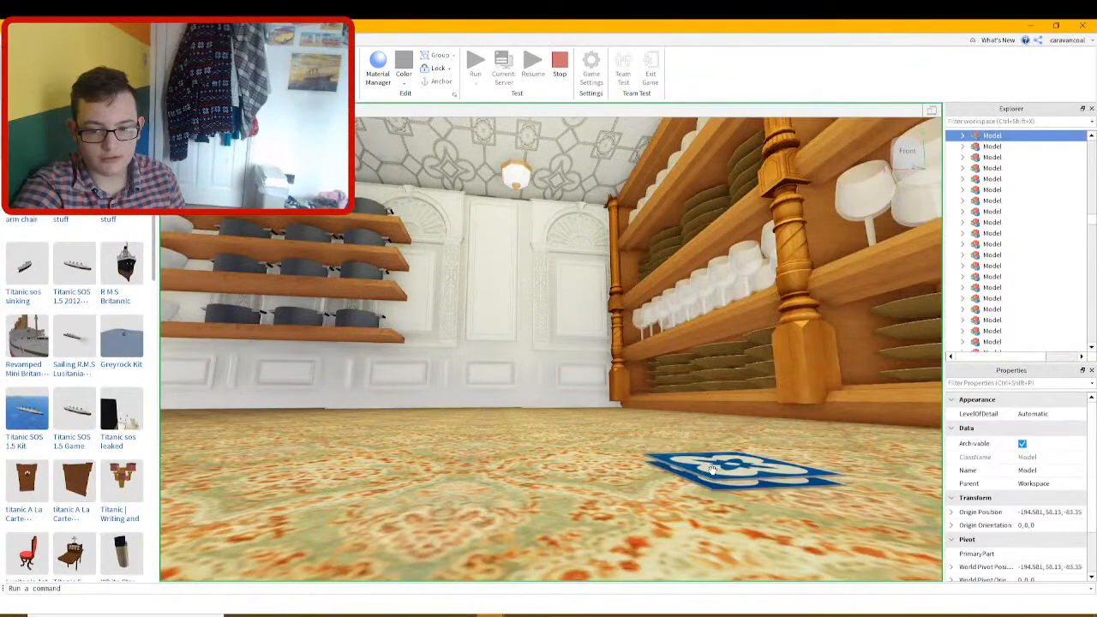
pyautogui.click(715, 473)
pyautogui.press('Delete')
pyautogui.click(720, 476)
pyautogui.press('Delete')
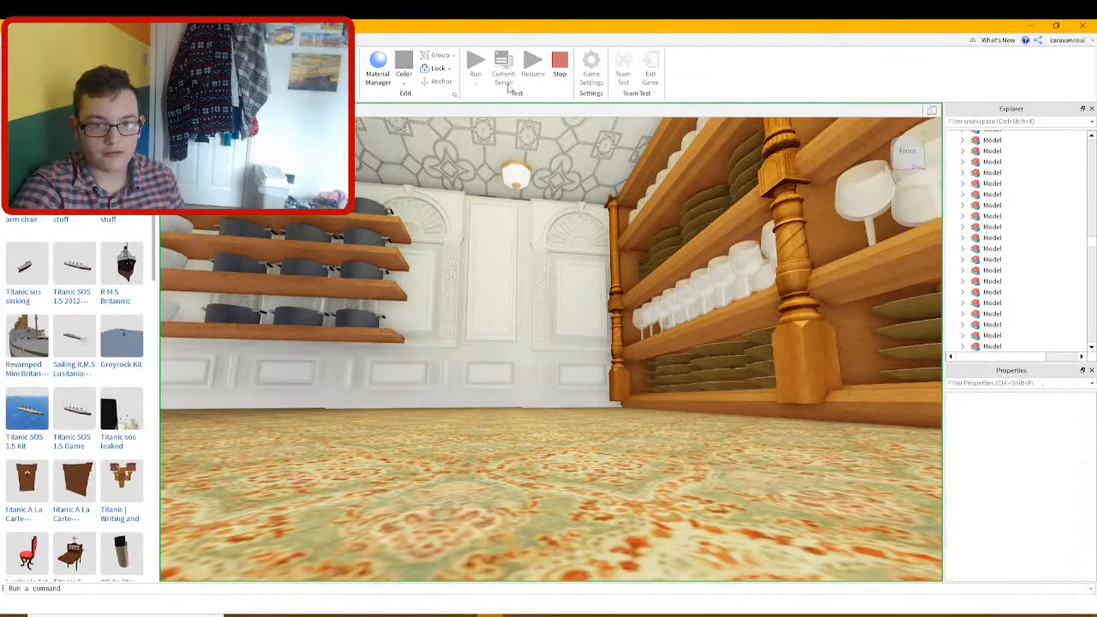
# Switch to the Baseplate place and examine the Titanic's interior decks, walls and ceilings
pyautogui.moveTo(490, 614)
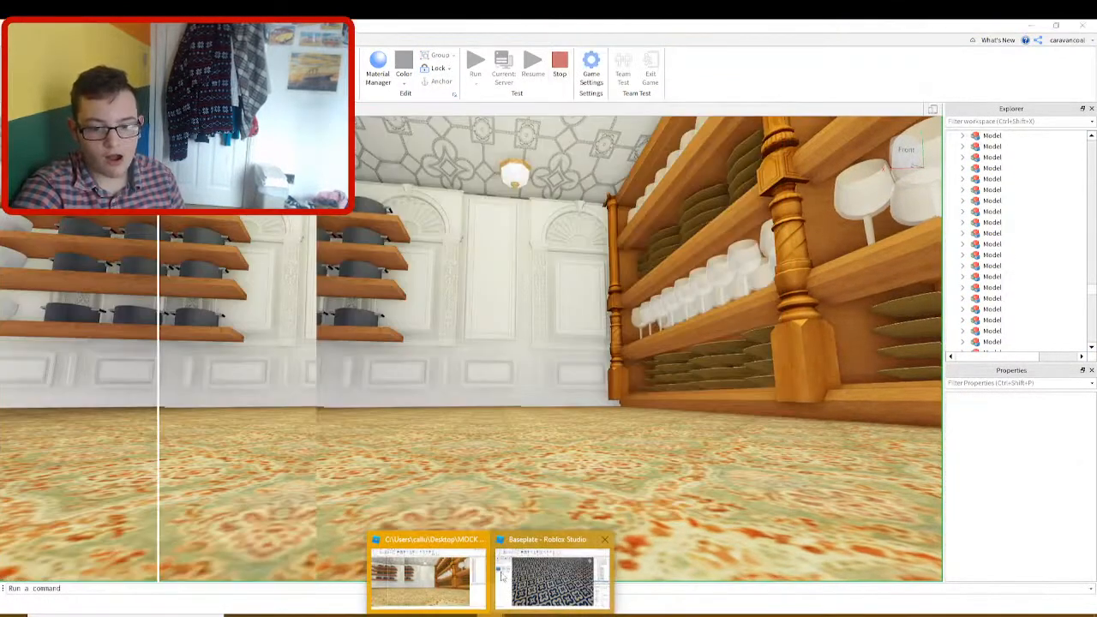
pyautogui.click(552, 573)
pyautogui.moveTo(600, 350); pyautogui.dragTo(598, 401, button='right')
pyautogui.press('w')
pyautogui.press('w')
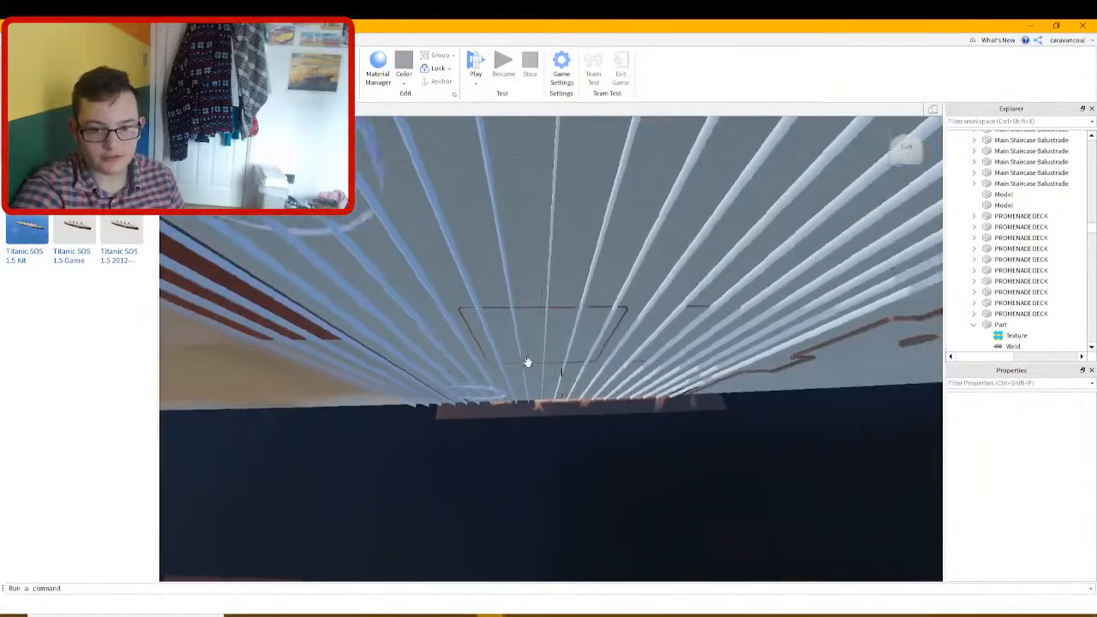
pyautogui.press('w')
pyautogui.moveTo(528, 362); pyautogui.dragTo(525, 390, button='right')
pyautogui.press('w')
pyautogui.press('s')
pyautogui.press('w')
pyautogui.press('s')
pyautogui.press('w')
pyautogui.press('w')
pyautogui.press('w')
pyautogui.press('w')
pyautogui.press('w')
pyautogui.press('w')
pyautogui.press('w')
pyautogui.press('w')
pyautogui.press('w')
pyautogui.press('w')
pyautogui.press('s')
pyautogui.press('w')
pyautogui.press('w')
pyautogui.press('s')
pyautogui.press('w')
pyautogui.press('s')
pyautogui.press('w')
pyautogui.press('w')
pyautogui.press('w')
pyautogui.press('w')
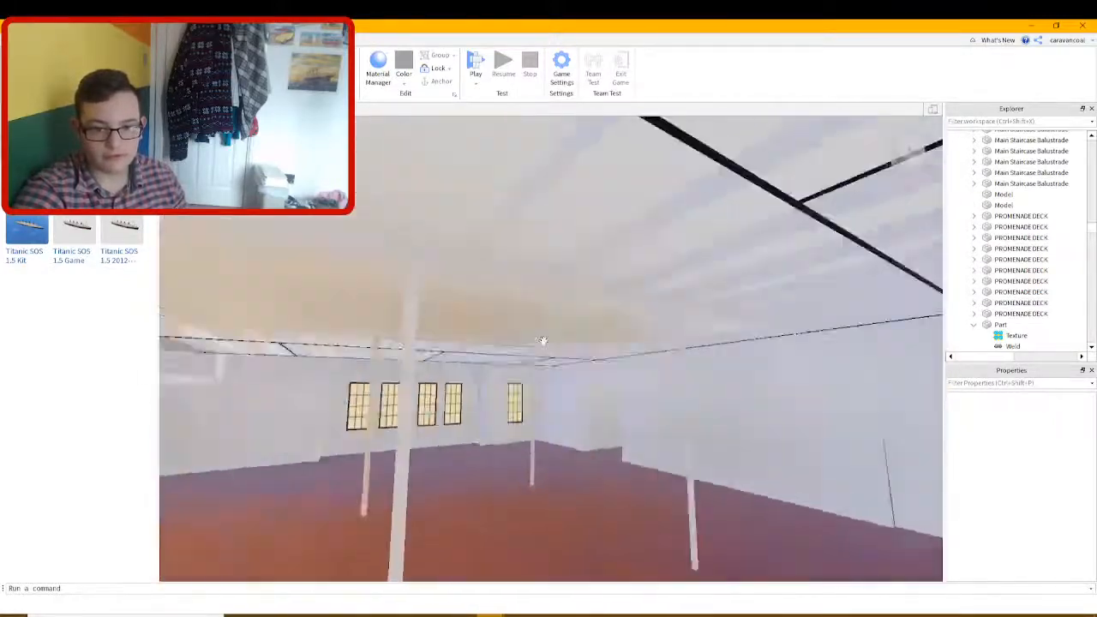
# Examine the Titanic's red-floored hall with white posts, the surrounding rooms and the hull towards the stern
pyautogui.press('w')
pyautogui.moveTo(543, 341); pyautogui.dragTo(505, 323, button='right')
pyautogui.press('w')
pyautogui.press('w')
pyautogui.press('w')
pyautogui.press('w')
pyautogui.click(546, 350)
pyautogui.press('w')
pyautogui.press('s')
pyautogui.press('w')
pyautogui.press('w')
pyautogui.press('w')
pyautogui.press('w')
pyautogui.press('w')
pyautogui.press('w')
pyautogui.press('s')
pyautogui.press('w')
pyautogui.press('s')
pyautogui.press('w')
pyautogui.press('w')
pyautogui.press('s')
pyautogui.press('w')
pyautogui.press('w')
pyautogui.press('s')
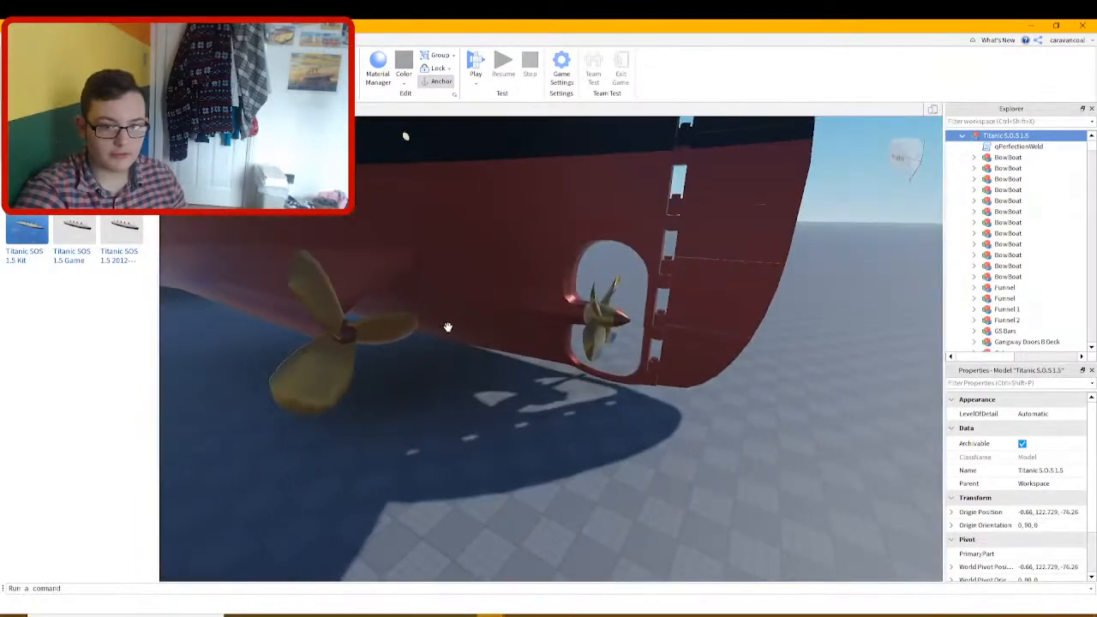
# Examine the Titanic's propellers and rudder and the boat deck around its funnels
pyautogui.press('s')
pyautogui.moveTo(383, 332); pyautogui.dragTo(383, 333, button='right')
pyautogui.press('w')
pyautogui.press('s')
pyautogui.moveTo(470, 367); pyautogui.dragTo(475, 379, button='right')
pyautogui.press('w')
pyautogui.press('s')
pyautogui.press('w')
pyautogui.moveTo(581, 385); pyautogui.dragTo(666, 380, button='right')
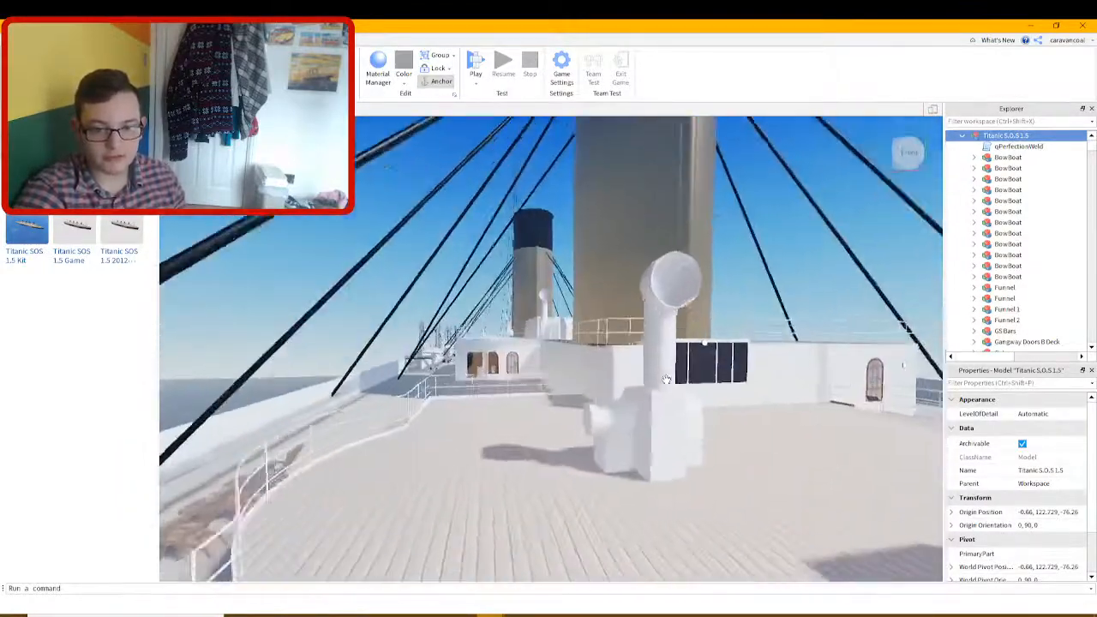
# Delete the Titanic model from the Baseplate place and insert the Titanic SOS 1.5 Game model
pyautogui.press('Delete')
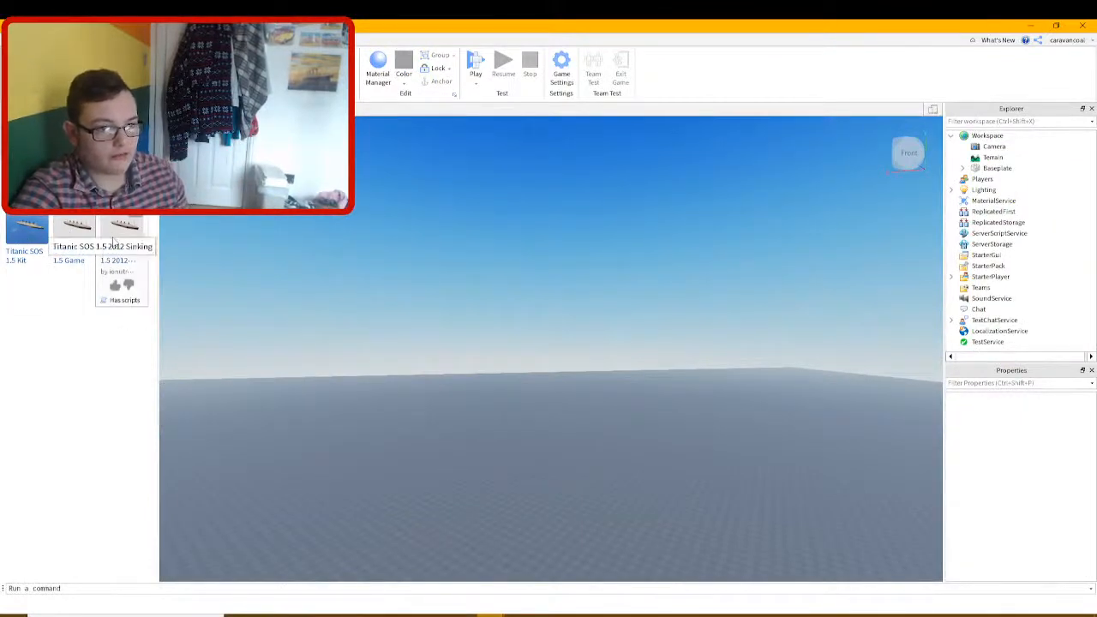
pyautogui.click(71, 230)
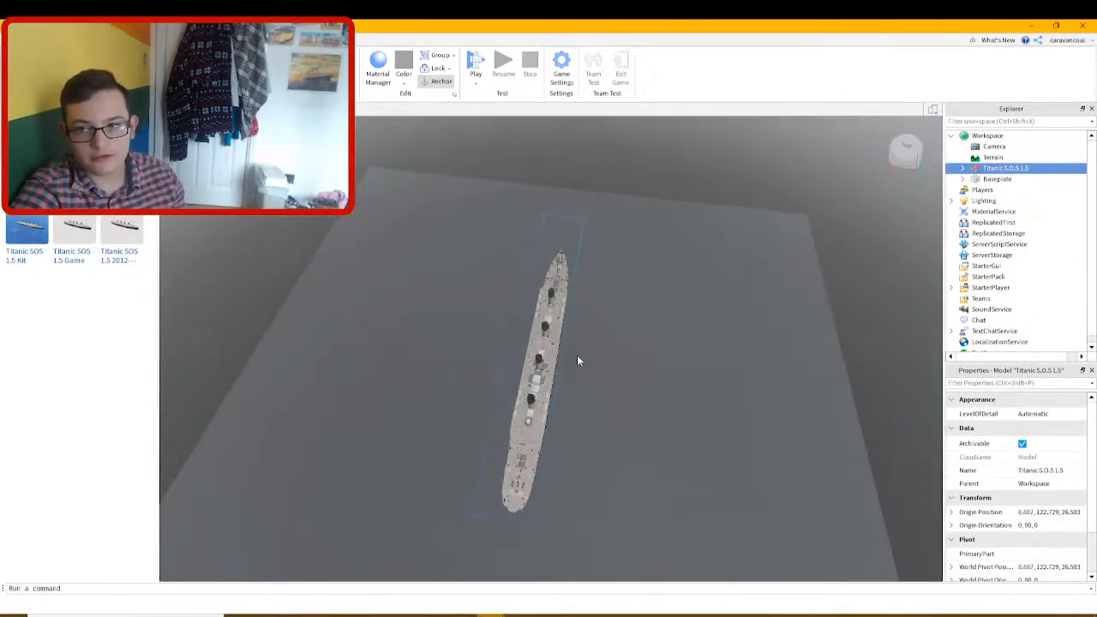
pyautogui.scroll(2, 577, 354)
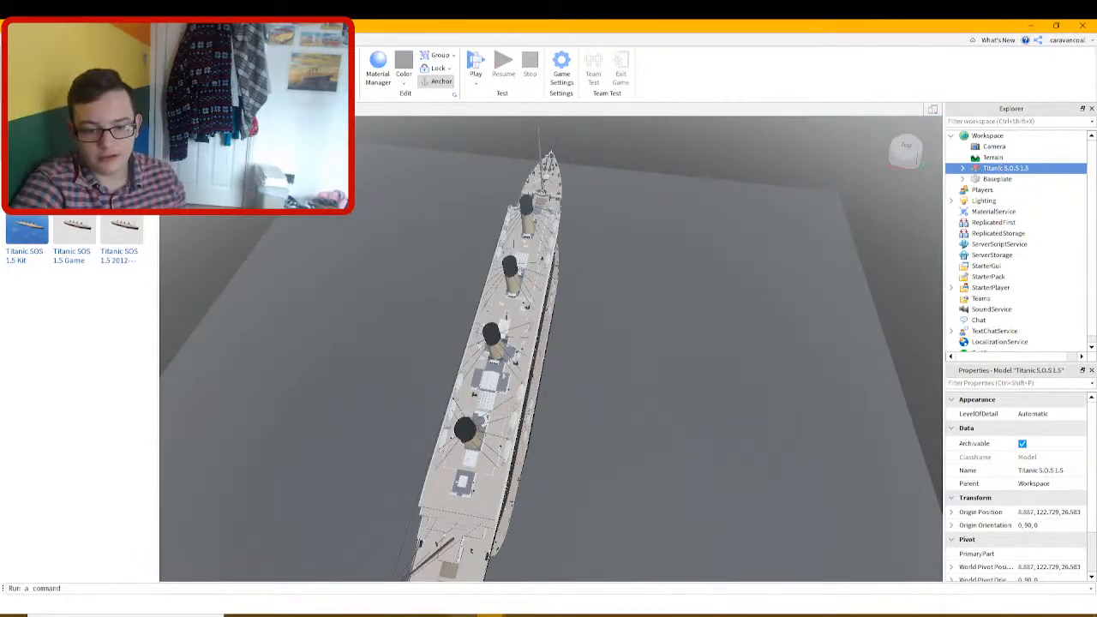
# Switch to the ship place and delete the loose stack of blue tile groups from the carpeted floor
pyautogui.moveTo(489, 615)
pyautogui.click(436, 576)
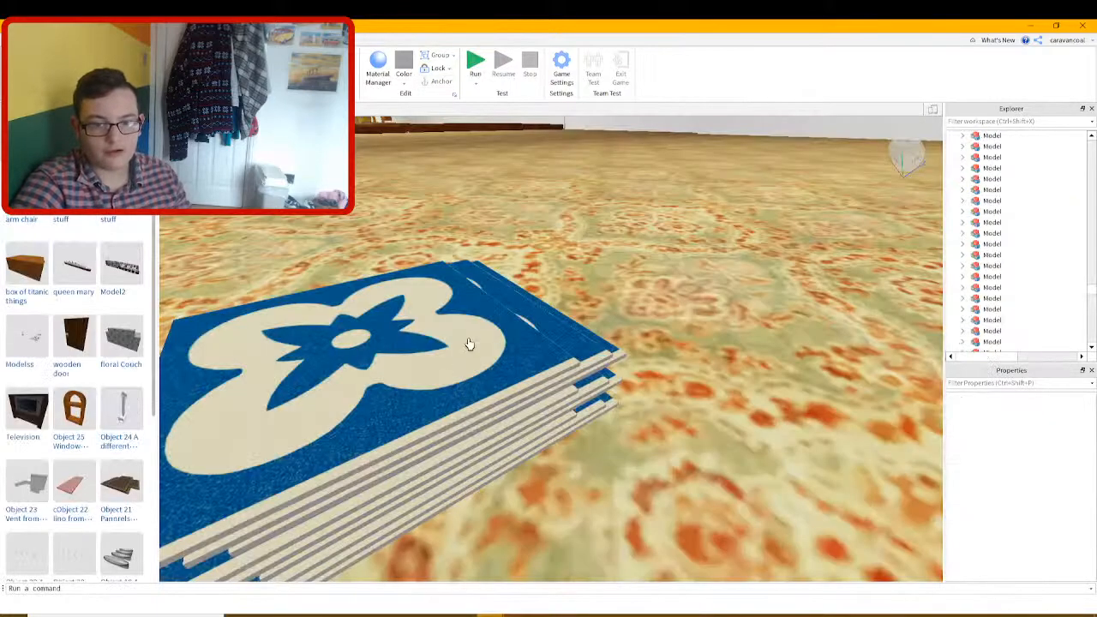
pyautogui.moveTo(470, 344); pyautogui.dragTo(480, 350, button='right')
pyautogui.scroll(-5, 480, 350)
pyautogui.scroll(2, 422, 415)
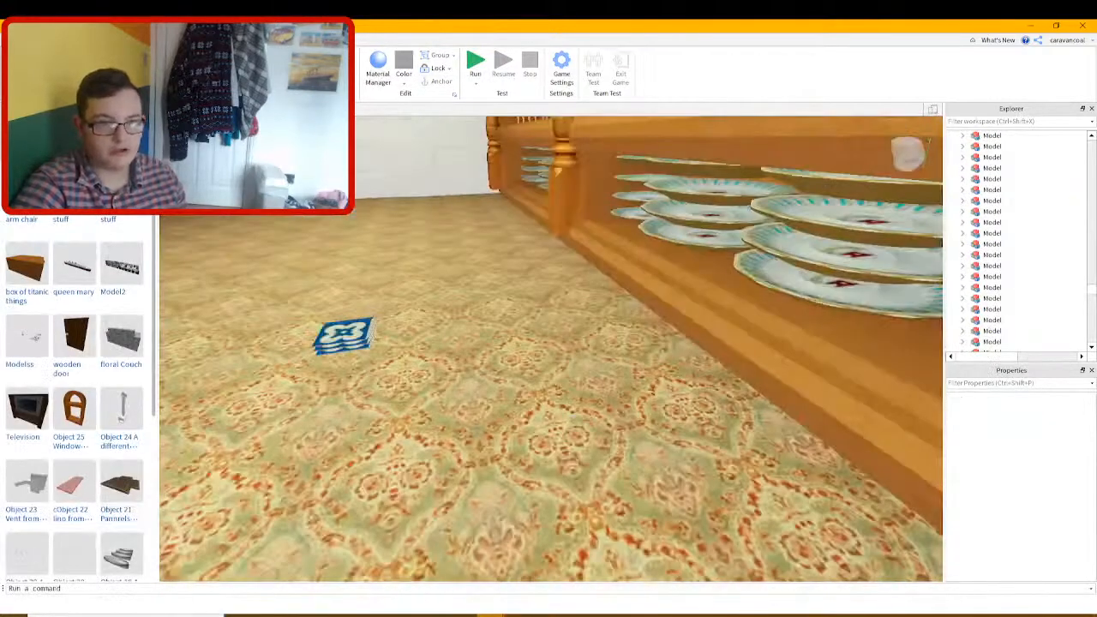
pyautogui.click(338, 330)
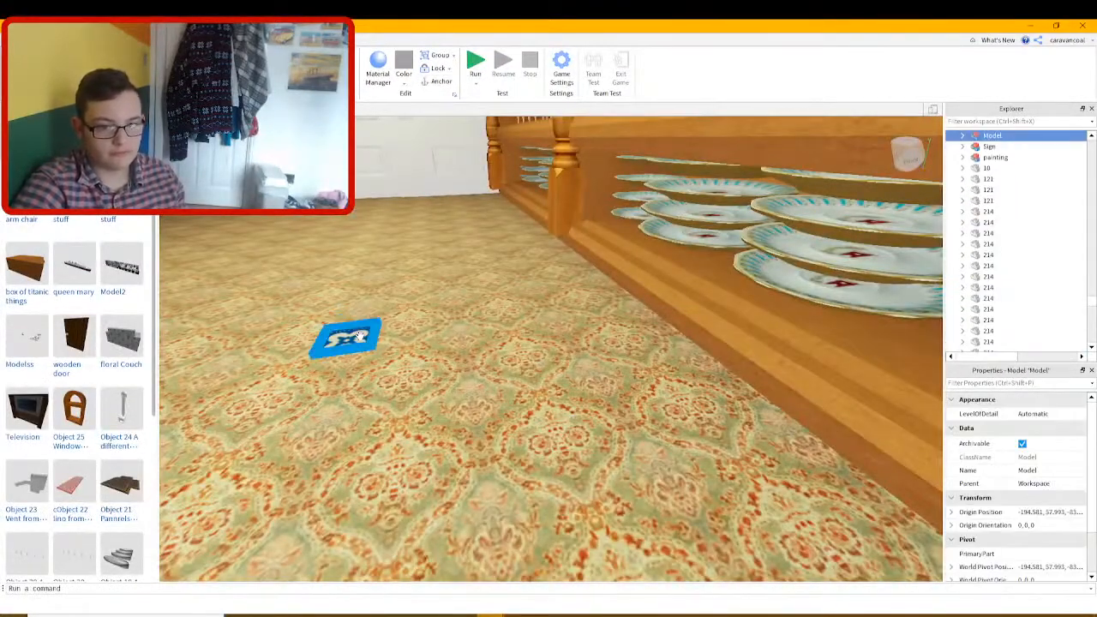
pyautogui.press('Delete')
pyautogui.scroll(-5, 419, 348)
pyautogui.moveTo(420, 348); pyautogui.dragTo(525, 369, button='right')
pyautogui.click(608, 387)
pyautogui.press('Delete')
pyautogui.click(607, 387)
pyautogui.click(598, 381)
pyautogui.press('Delete')
pyautogui.scroll(3, 538, 371)
pyautogui.click(536, 372)
pyautogui.click(538, 370)
pyautogui.scroll(4, 540, 370)
pyautogui.scroll(-4, 536, 366)
pyautogui.press('Delete')
pyautogui.click(592, 366)
pyautogui.press('Delete')
# Try removing the texture from the dining saloon floor, undo the deletion, and inspect the tiled floor and saloon
pyautogui.click(592, 365)
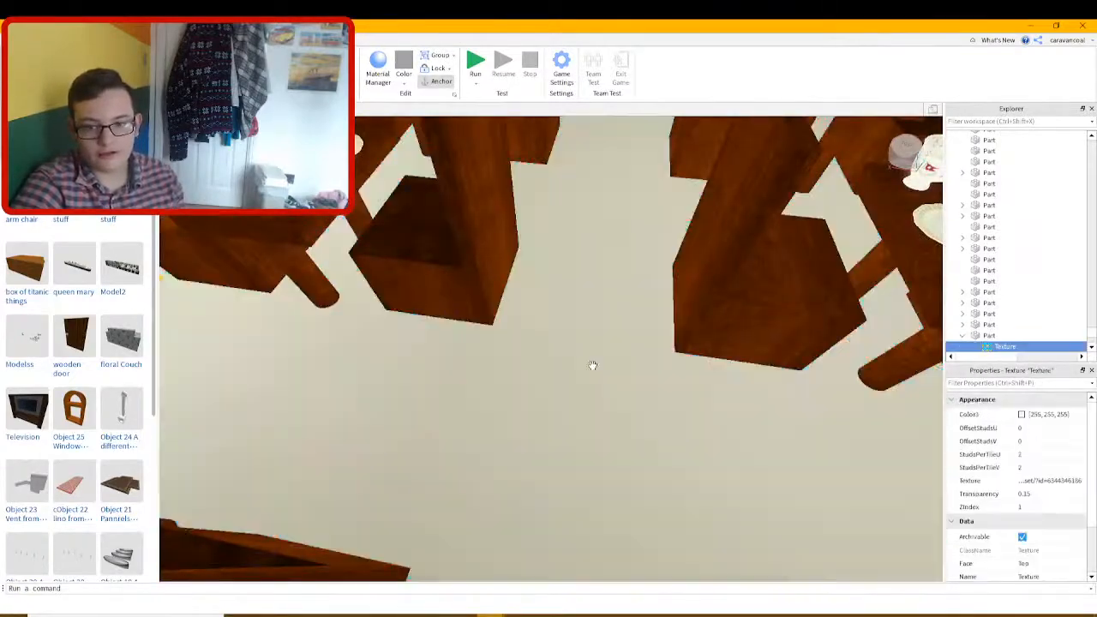
pyautogui.press('Delete')
pyautogui.hotkey('ctrl', 'z')
pyautogui.click(595, 353)
pyautogui.moveTo(595, 353); pyautogui.dragTo(603, 357, button='right')
pyautogui.scroll(3, 603, 356)
pyautogui.click(431, 322)
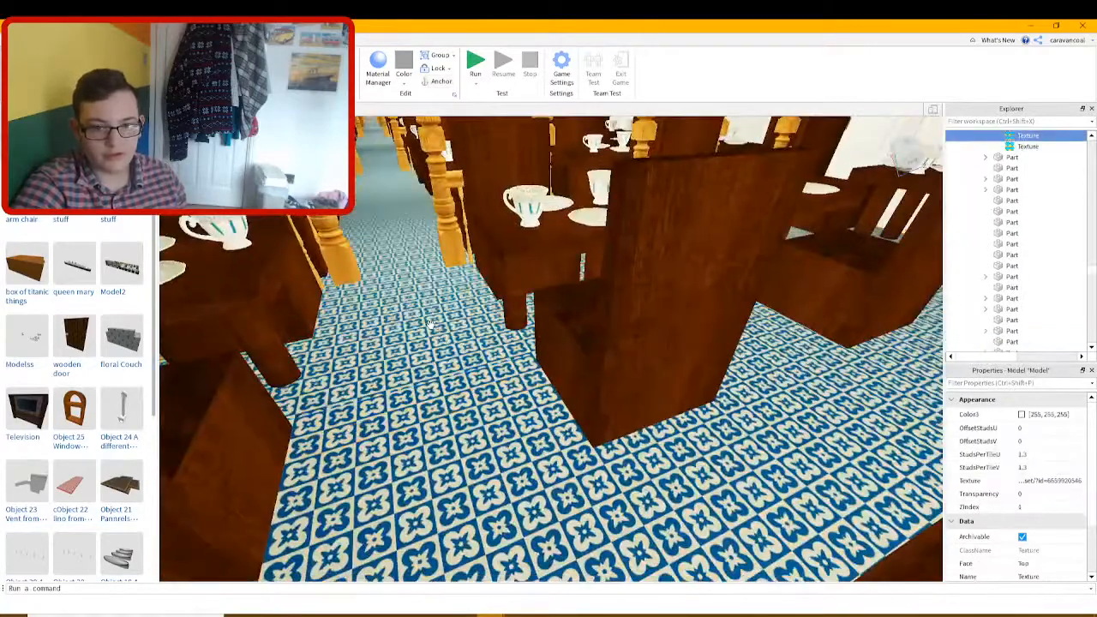
pyautogui.click(880, 352)
pyautogui.moveTo(551, 397); pyautogui.dragTo(551, 398, button='right')
pyautogui.scroll(3, 551, 398)
pyautogui.scroll(-5, 551, 398)
pyautogui.scroll(5, 551, 397)
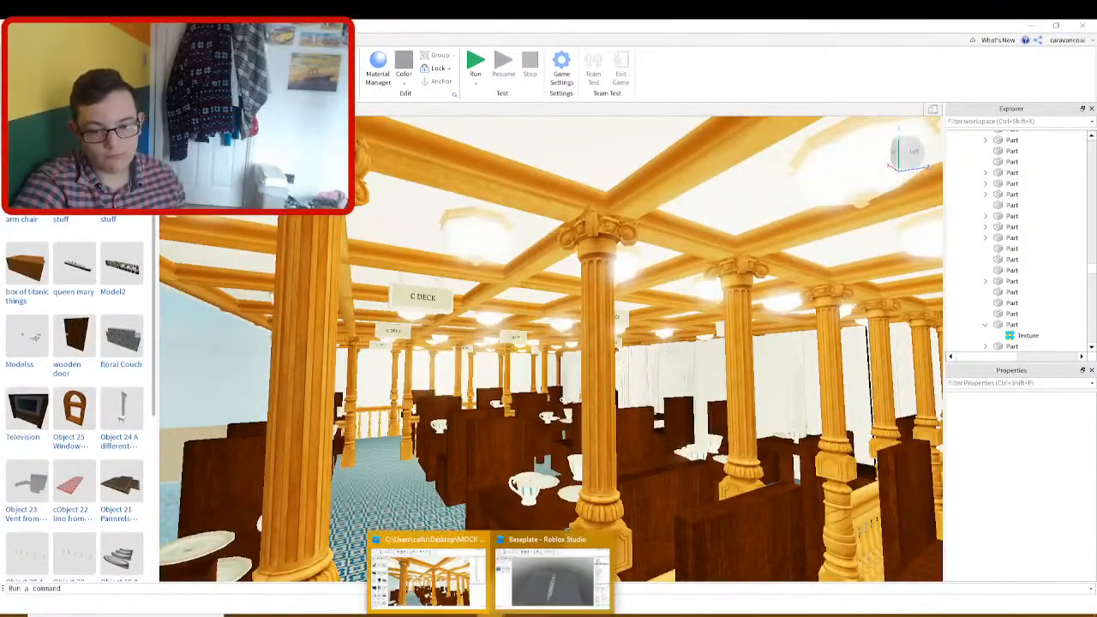
# Switch to the Baseplate place and delete the second, duplicate Titanic S.O.S 1.5 model
pyautogui.click(553, 583)
pyautogui.scroll(2, 567, 417)
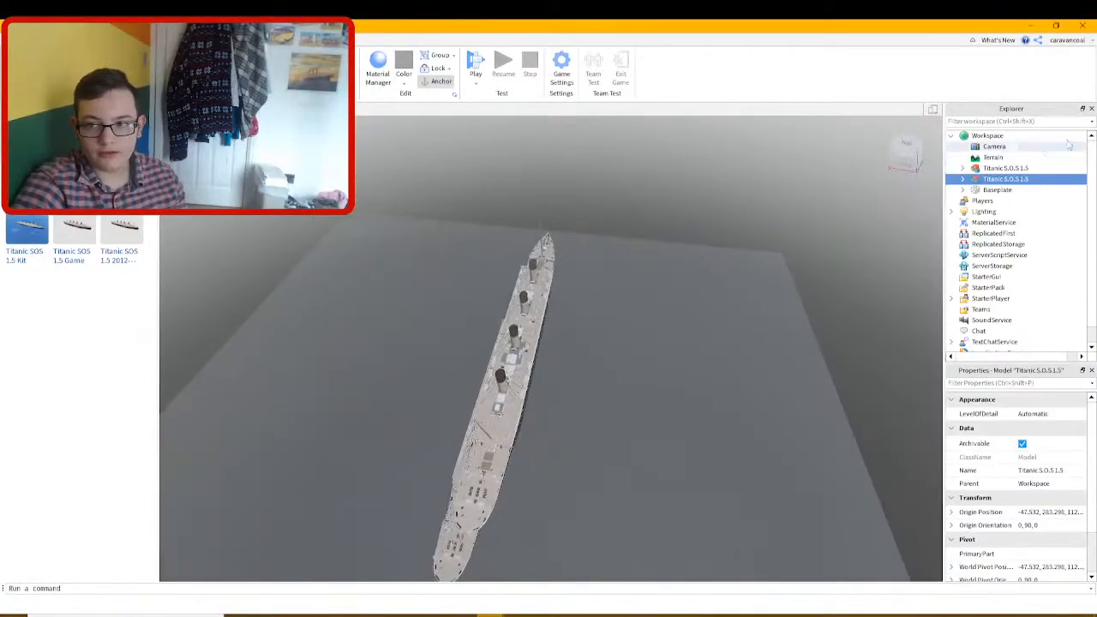
pyautogui.press('Delete')
pyautogui.scroll(3, 571, 360)
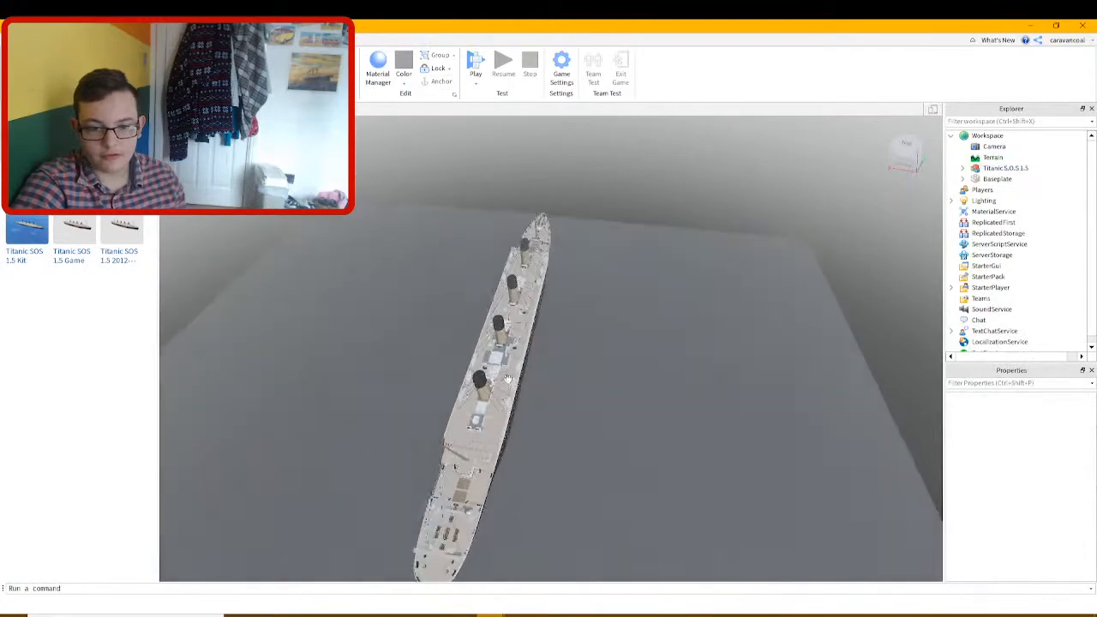
# Look over the boat deck and delete the remaining Titanic S.O.S 1.5 model from the Baseplate place
pyautogui.press('w')
pyautogui.moveTo(576, 366); pyautogui.dragTo(610, 314, button='right')
pyautogui.press('w')
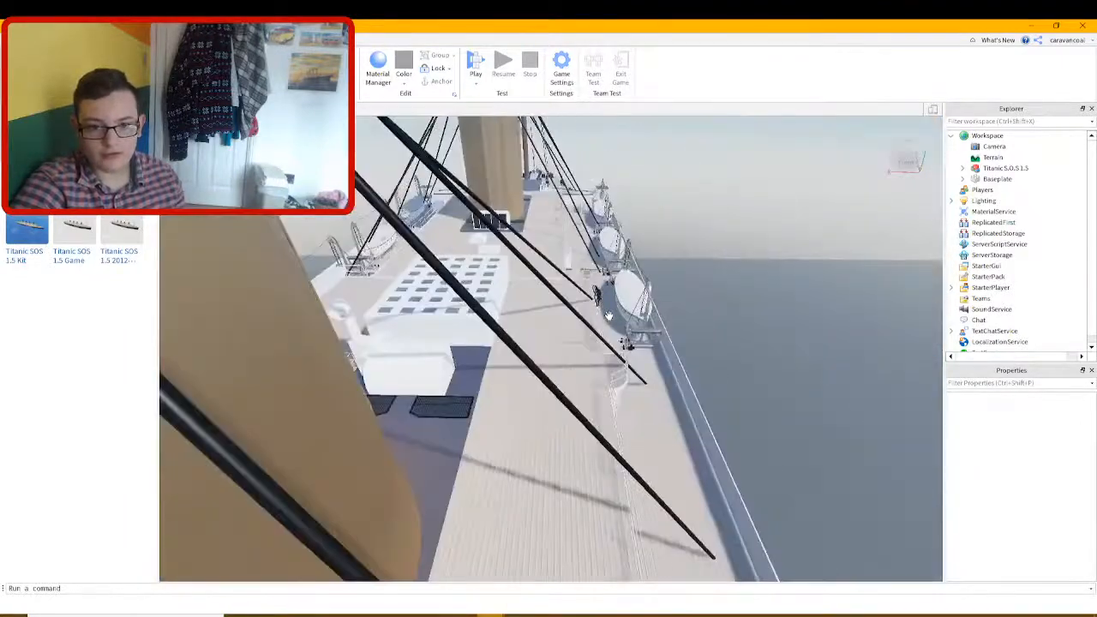
pyautogui.click(593, 340)
pyautogui.press('Delete')
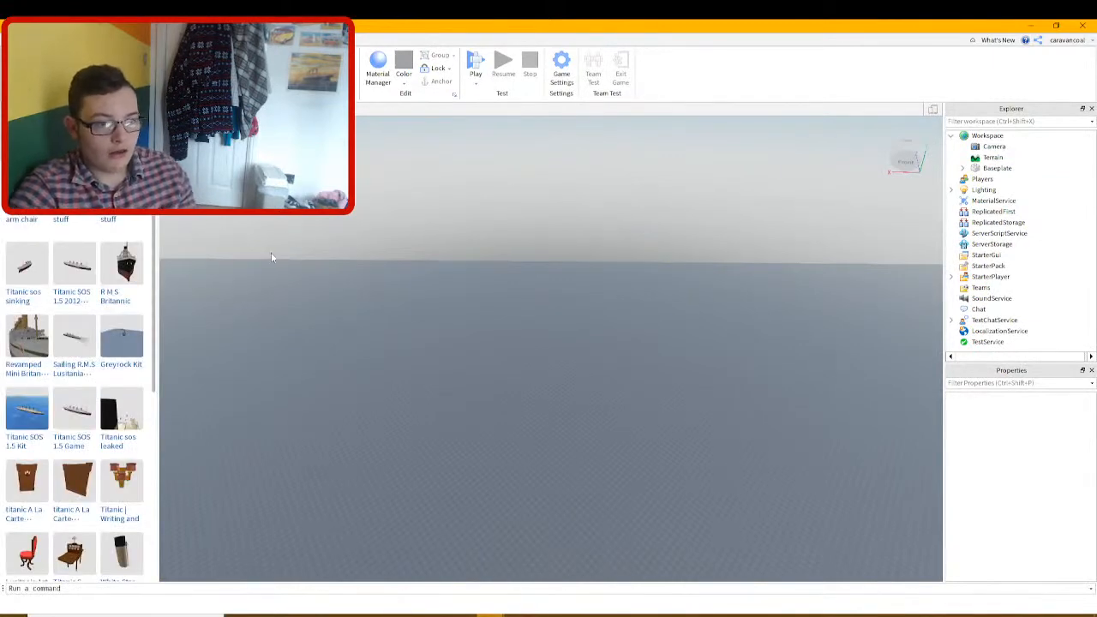
# Search the toolbox for Britannic models and insert Roblox Britannic into the Baseplate place
pyautogui.moveTo(24, 343)
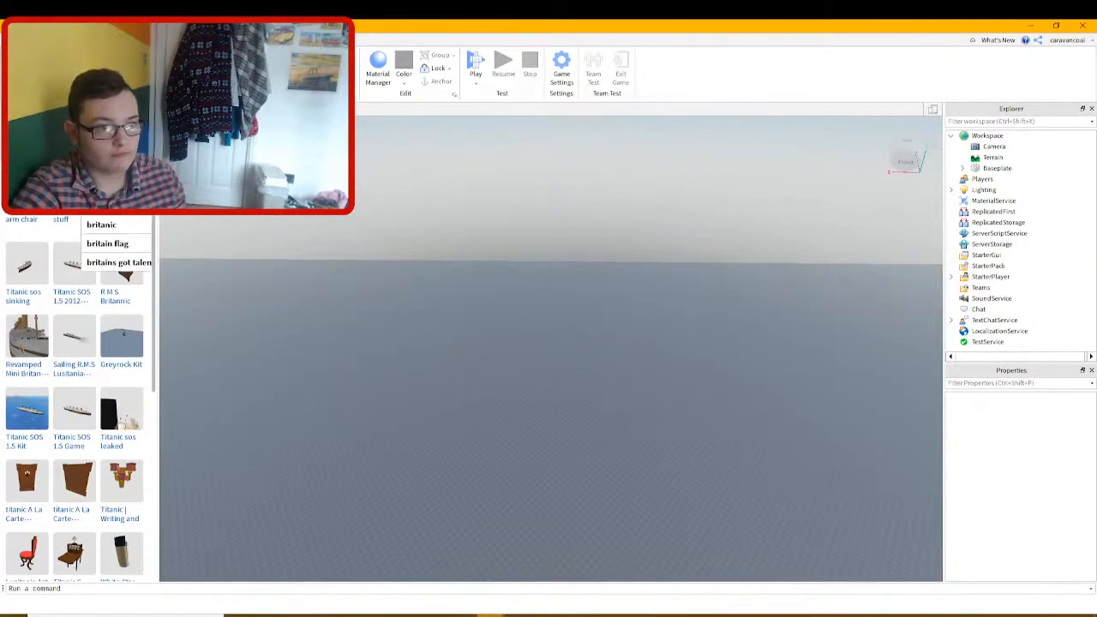
pyautogui.press('Return')
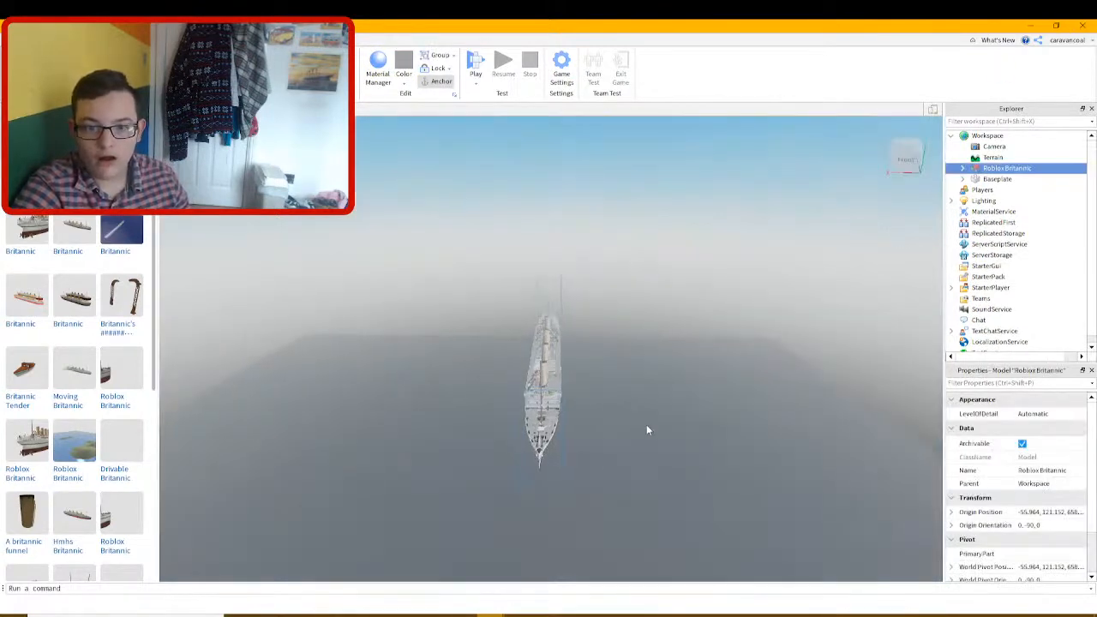
pyautogui.click(561, 407)
# Look through Roblox Britannic's decks, bridge front, cabins and floor textures for reference
pyautogui.scroll(10, 559, 434)
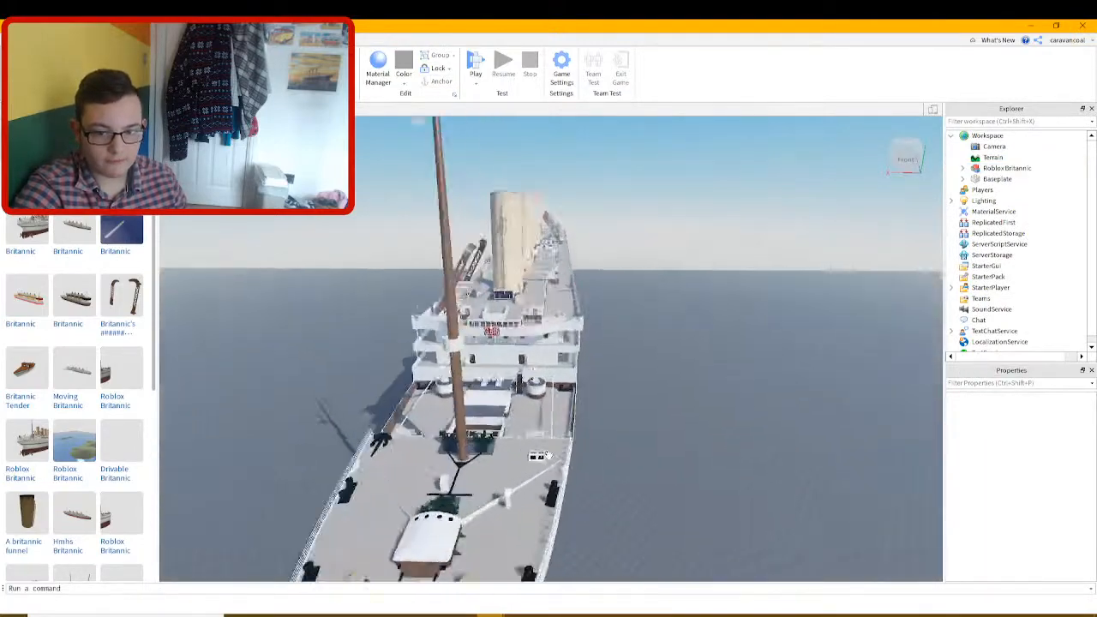
pyautogui.scroll(10, 546, 456)
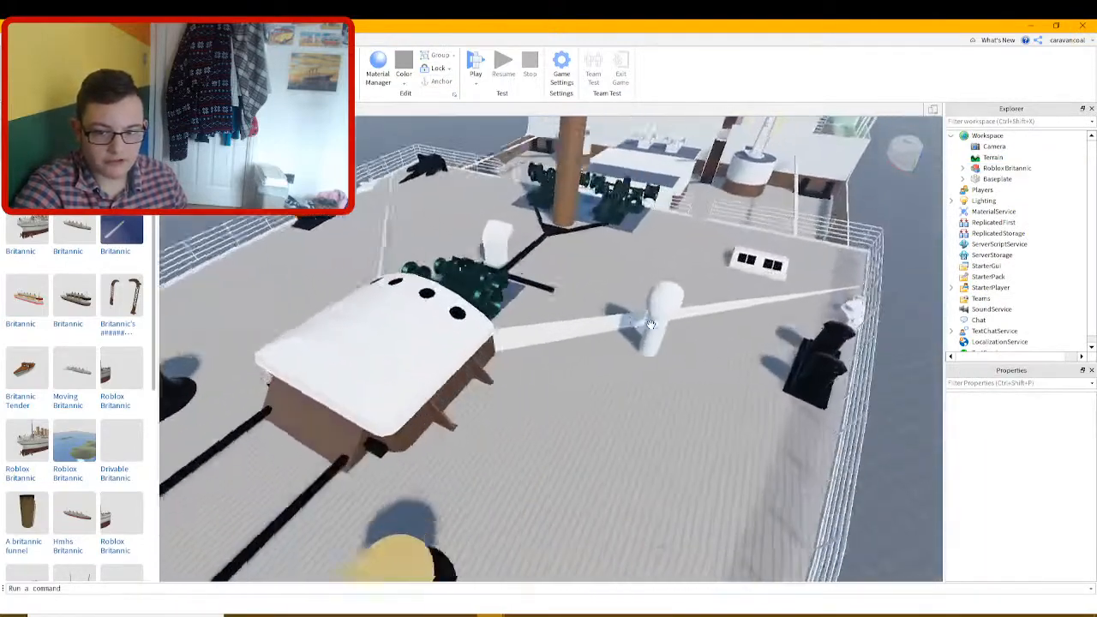
pyautogui.scroll(10, 601, 283)
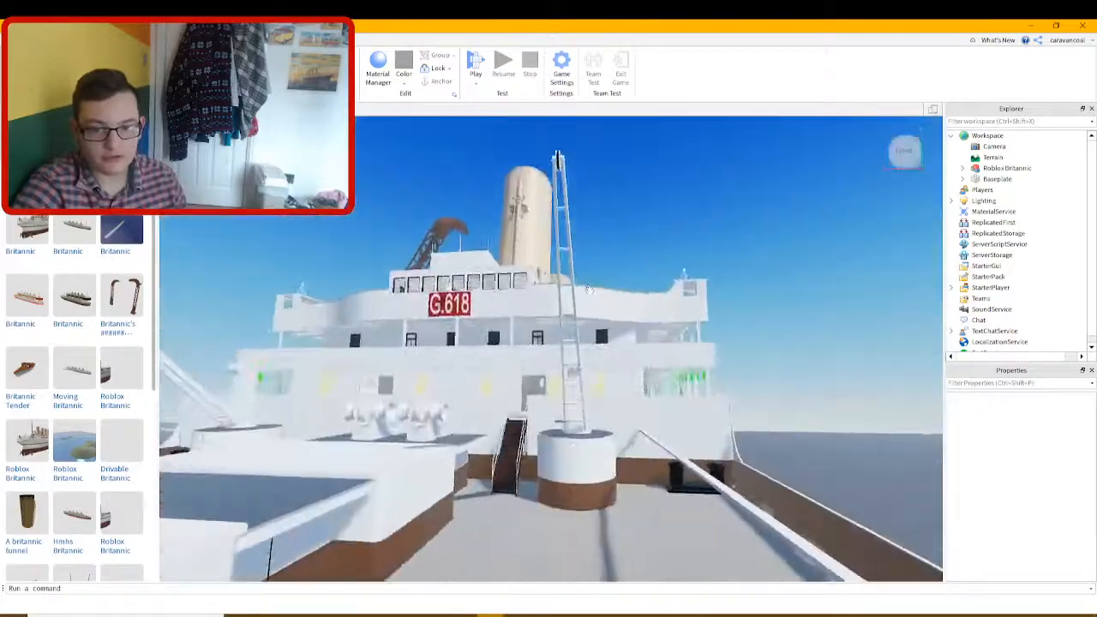
pyautogui.scroll(10, 591, 377)
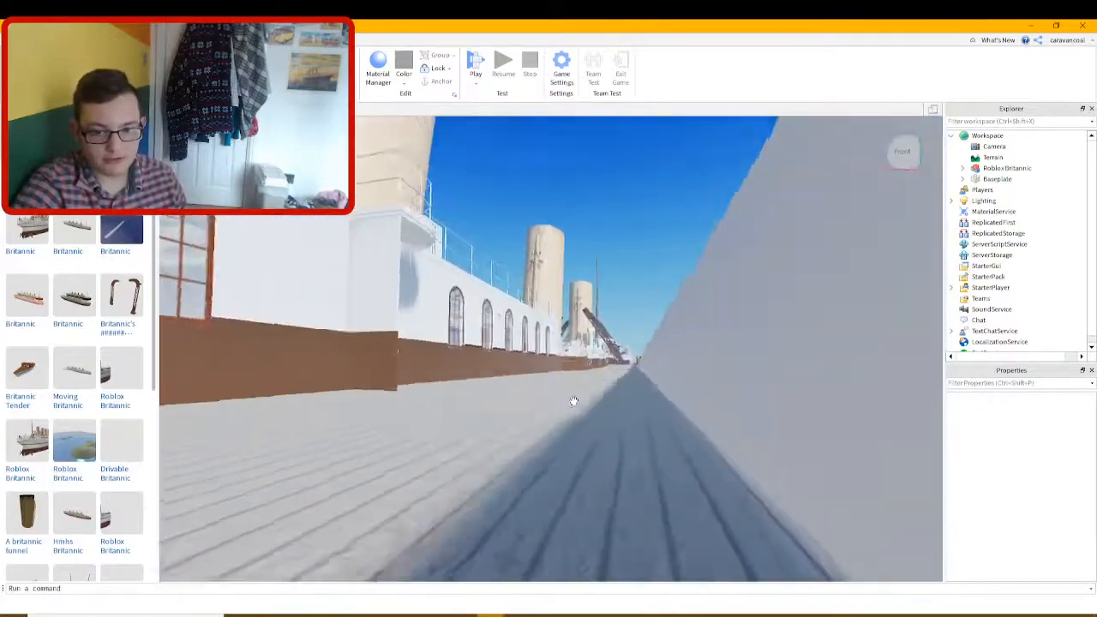
pyautogui.scroll(10, 575, 296)
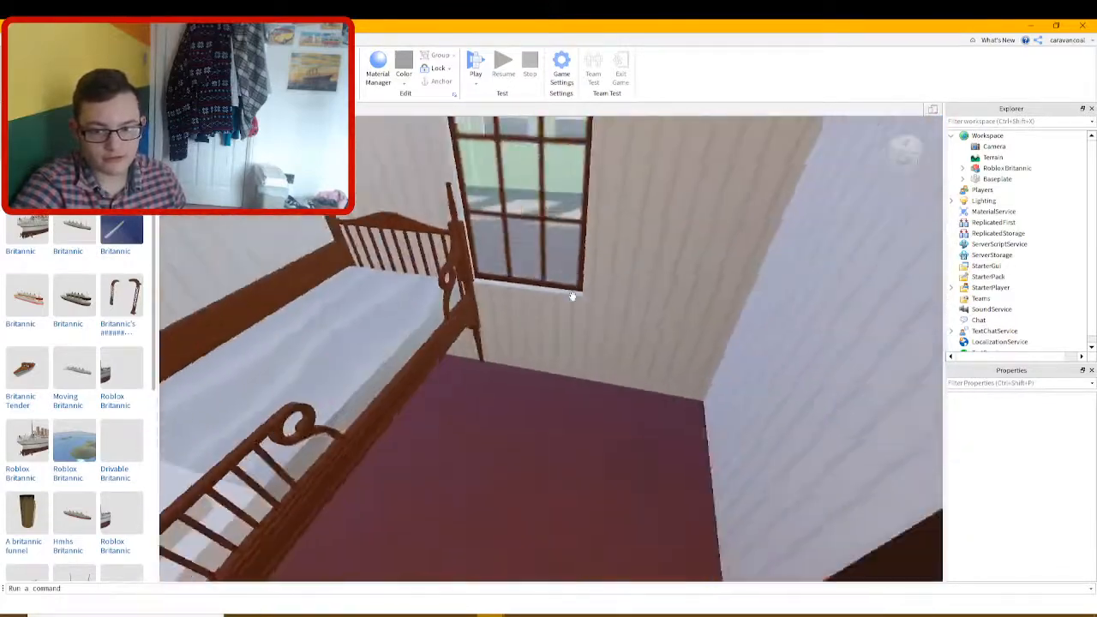
pyautogui.scroll(10, 574, 296)
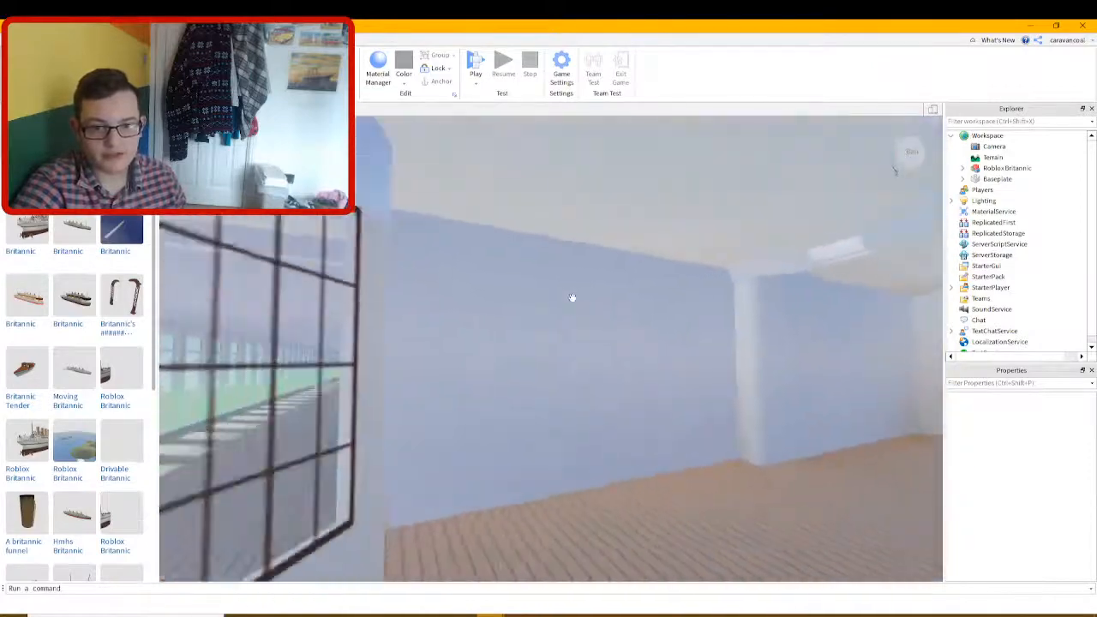
pyautogui.scroll(10, 572, 295)
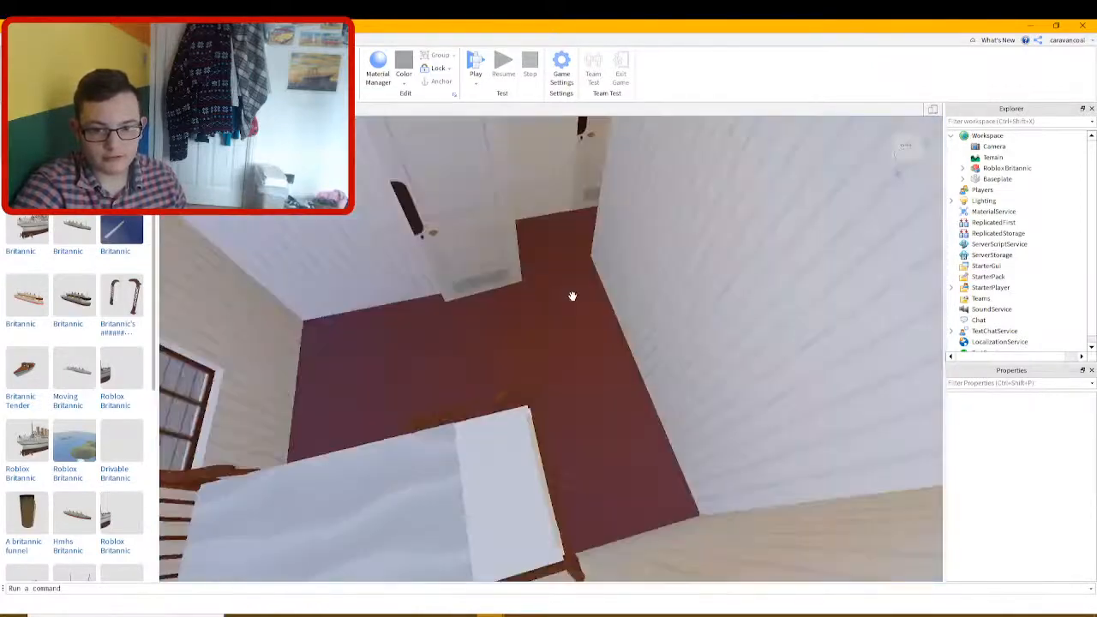
pyautogui.scroll(10, 573, 296)
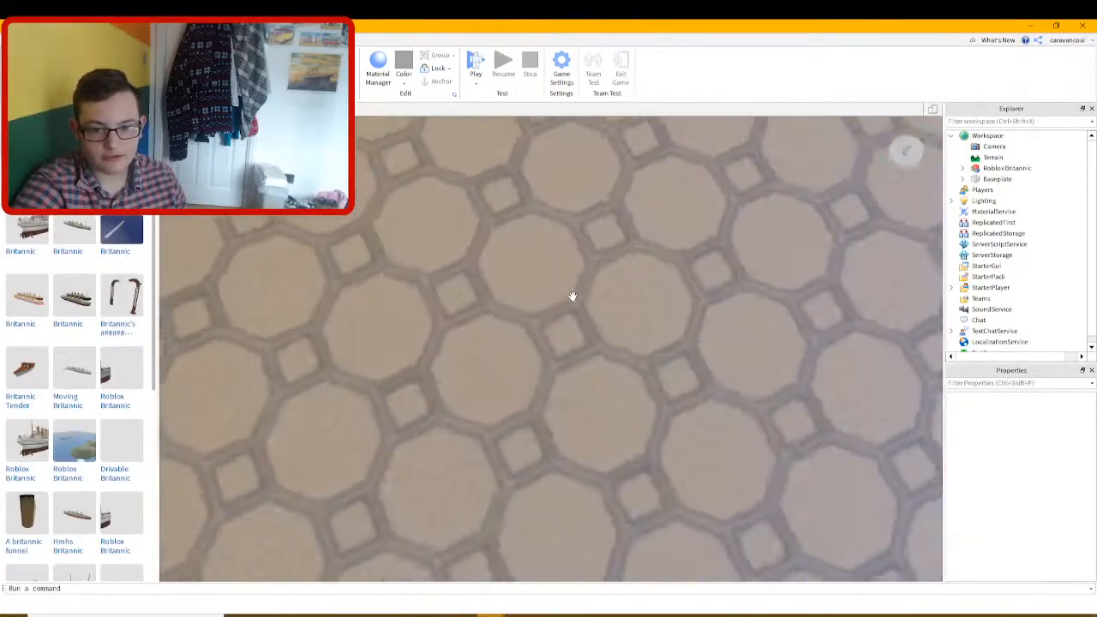
pyautogui.scroll(5, 572, 296)
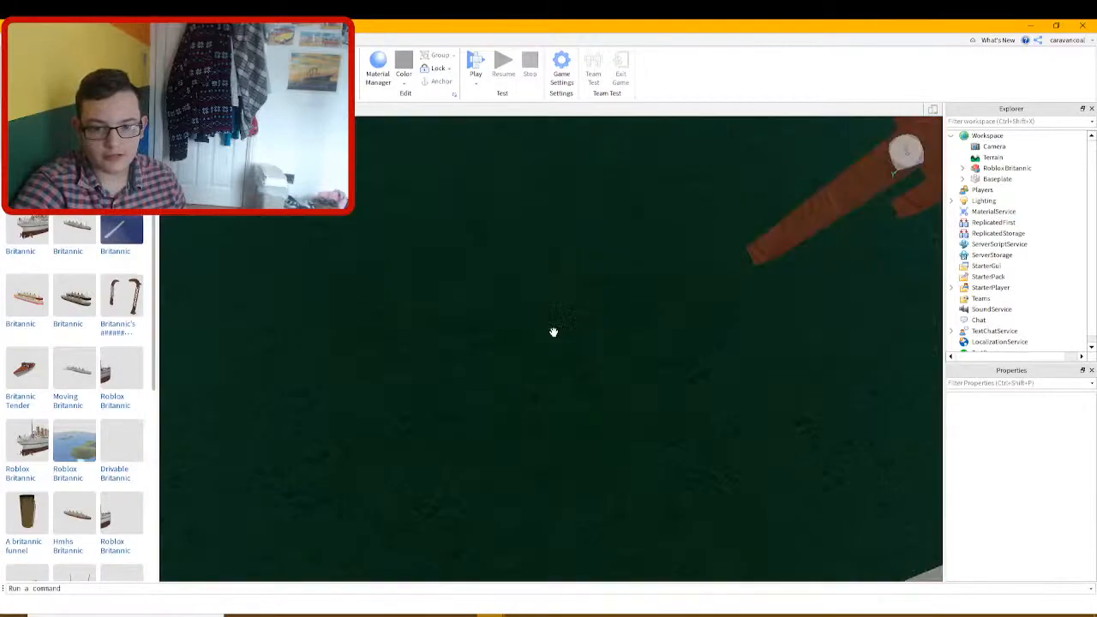
pyautogui.press('w')
pyautogui.moveTo(554, 333); pyautogui.dragTo(557, 366, button='right')
pyautogui.moveTo(636, 328)
pyautogui.mouseDown(button='right')
pyautogui.moveTo(648, 309)
pyautogui.moveTo(631, 343)
pyautogui.mouseUp(button='right')
# Delete the Roblox Britannic model from the Baseplate place and close the place without saving
pyautogui.click(546, 292)
pyautogui.moveTo(546, 292); pyautogui.dragTo(542, 279, button='right')
pyautogui.press('Delete')
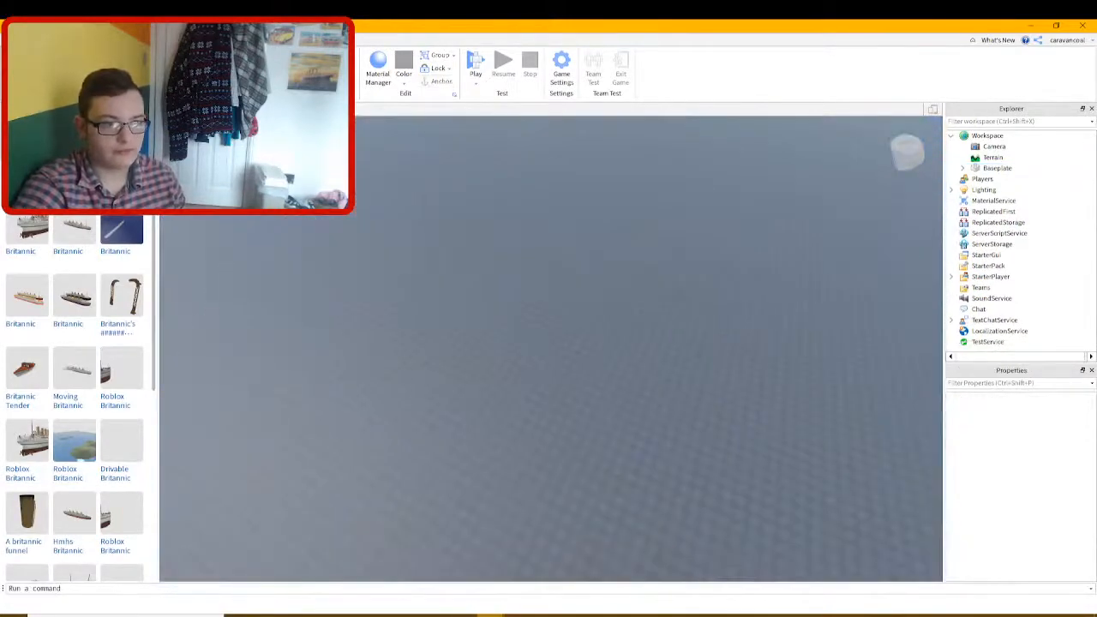
pyautogui.click(1082, 25)
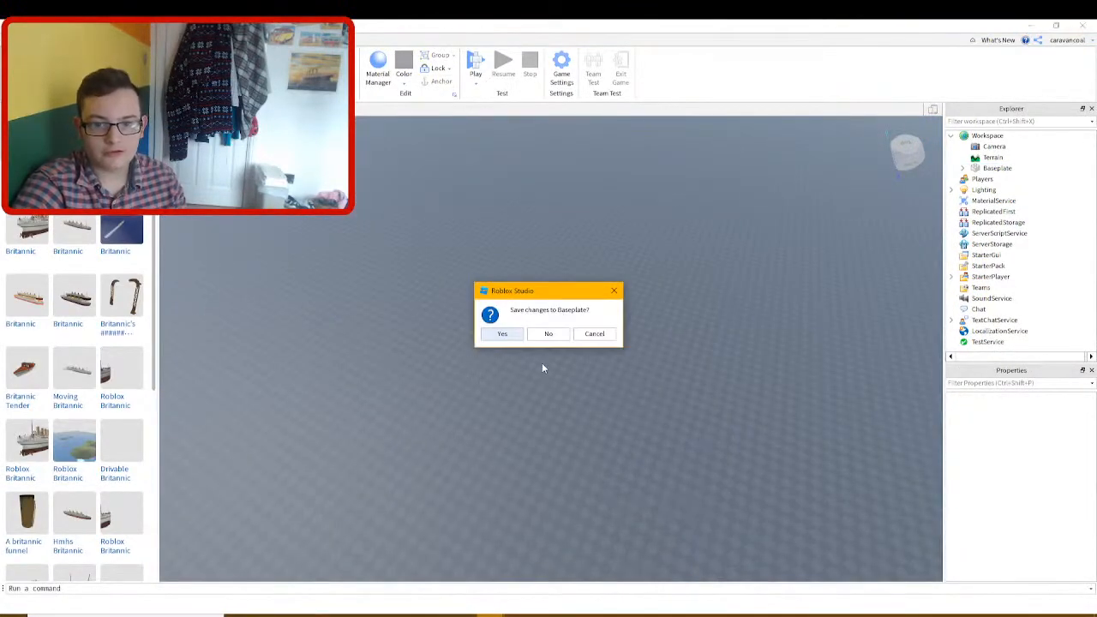
pyautogui.click(549, 334)
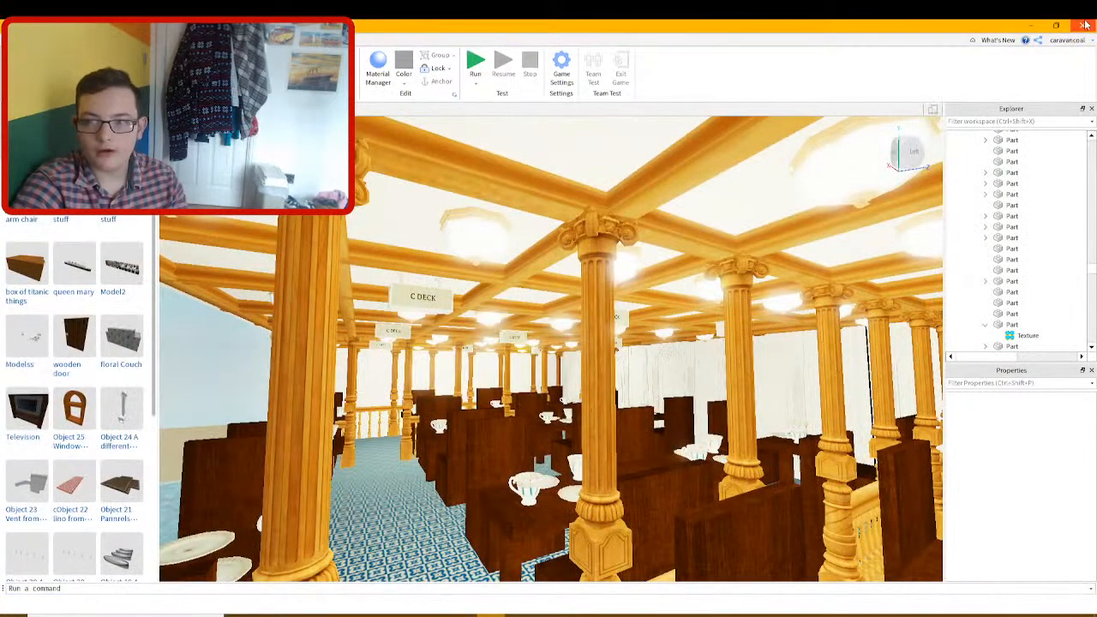
# Save and close the MOCK UP file, minimize the browser, and ignore the auto-recovered file
pyautogui.click(1085, 25)
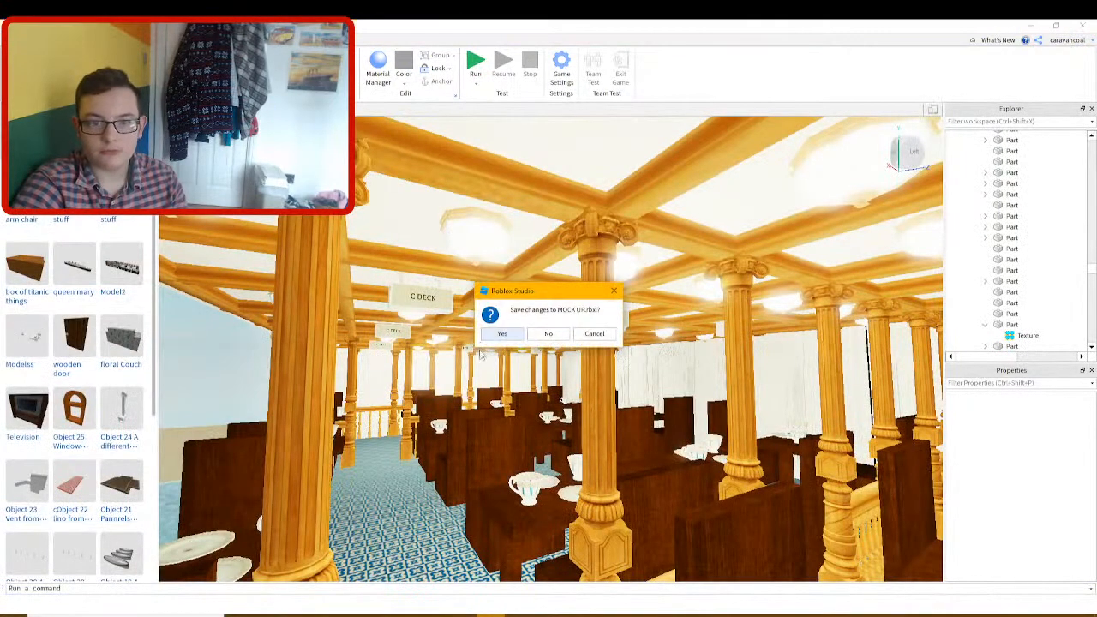
pyautogui.click(504, 333)
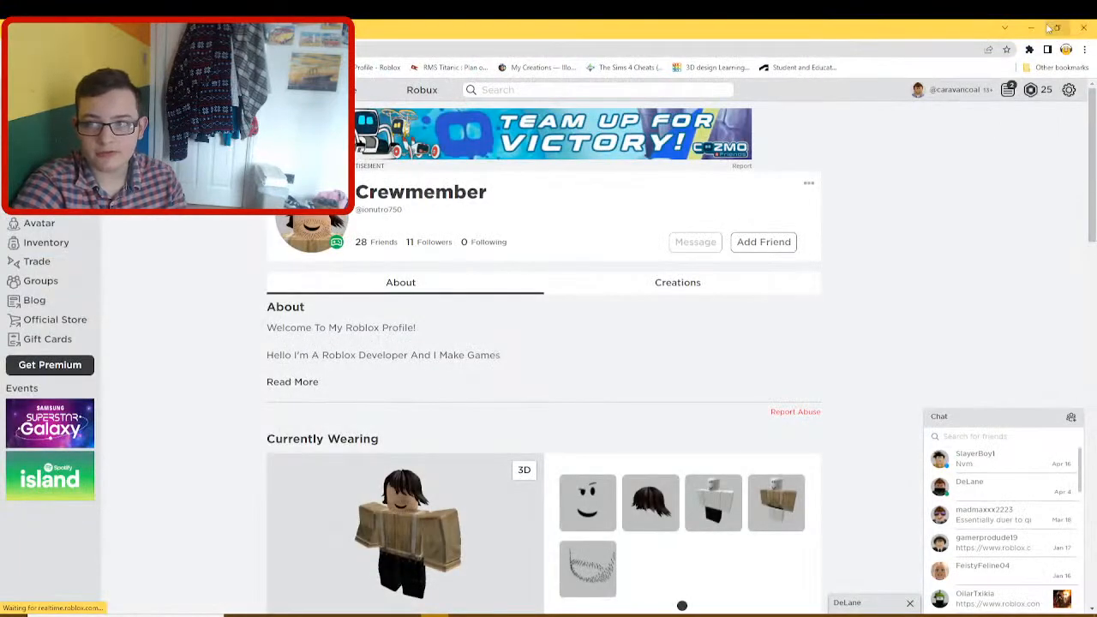
pyautogui.click(1027, 29)
pyautogui.click(867, 29)
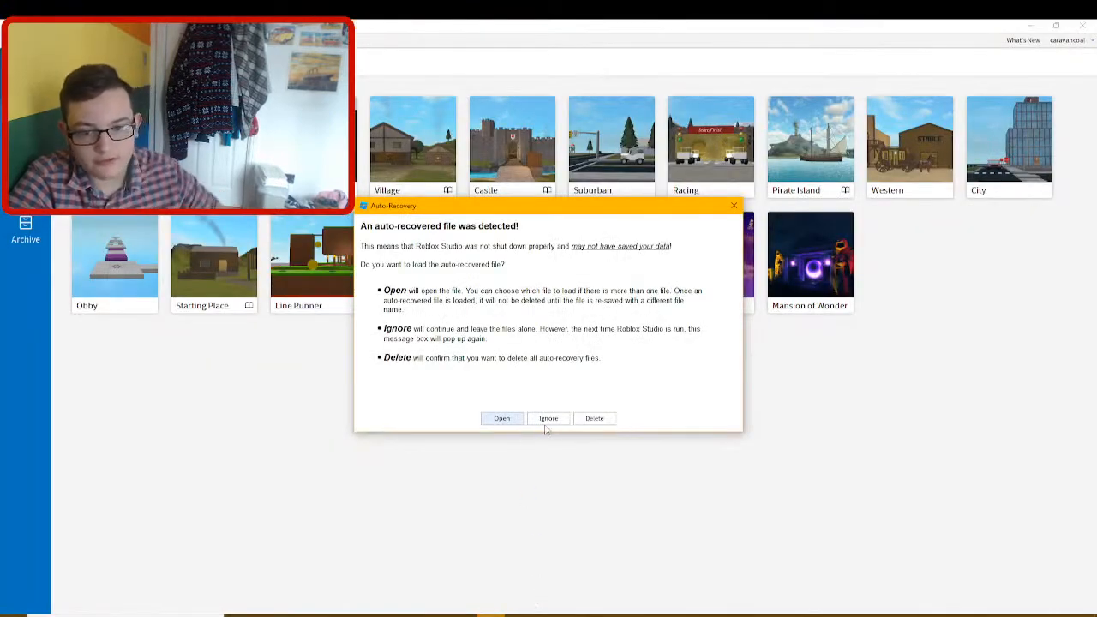
pyautogui.click(548, 419)
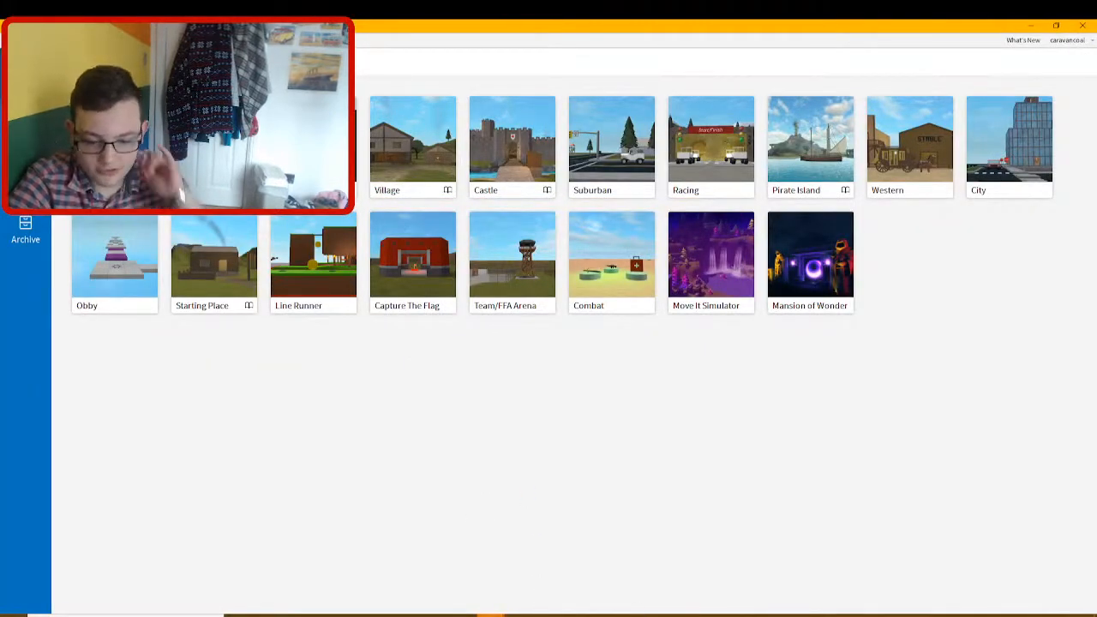
# Switch to the ship place and select the wooden shelf section stacked with plates
pyautogui.click(491, 614)
pyautogui.click(576, 568)
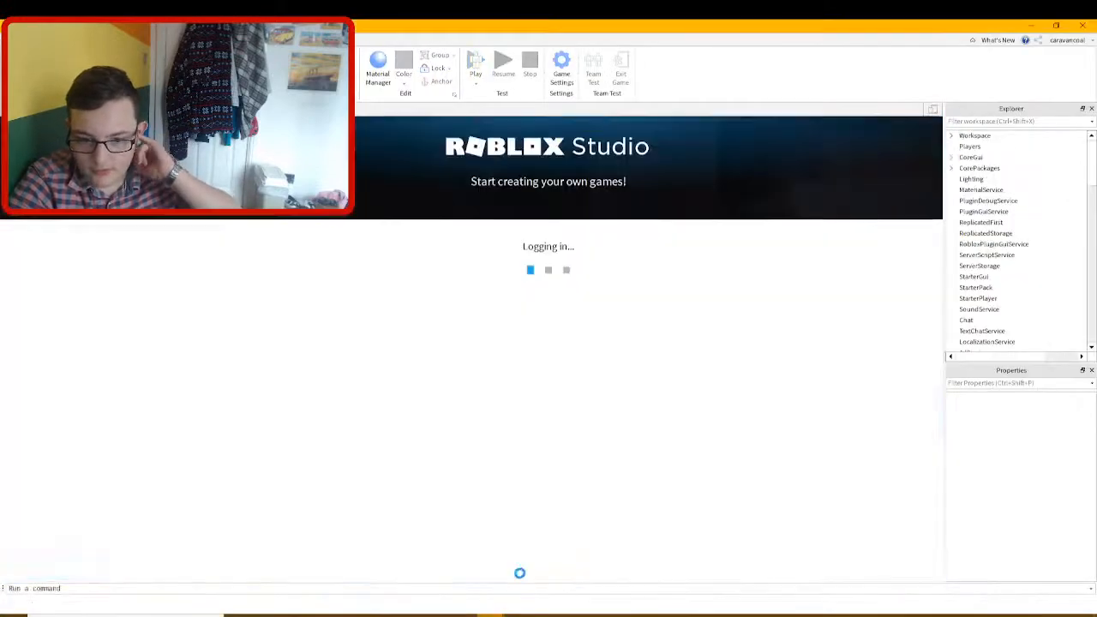
pyautogui.scroll(6, 530, 412)
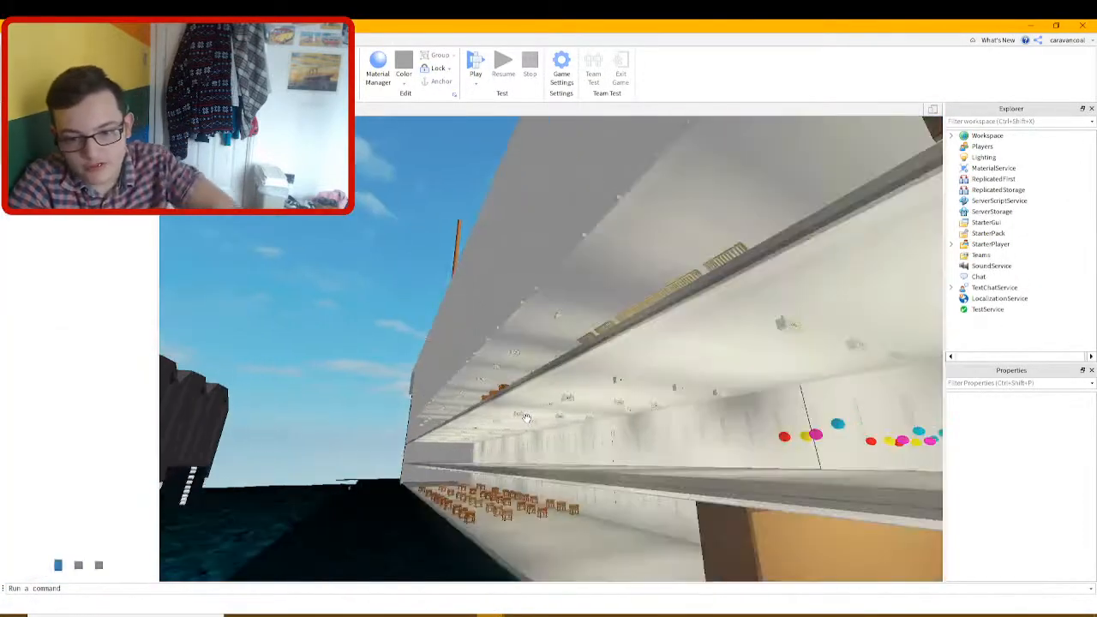
pyautogui.moveTo(543, 423); pyautogui.dragTo(565, 414, button='right')
pyautogui.scroll(8, 547, 424)
pyautogui.press('w')
pyautogui.moveTo(581, 347); pyautogui.dragTo(580, 347, button='right')
pyautogui.click(514, 438)
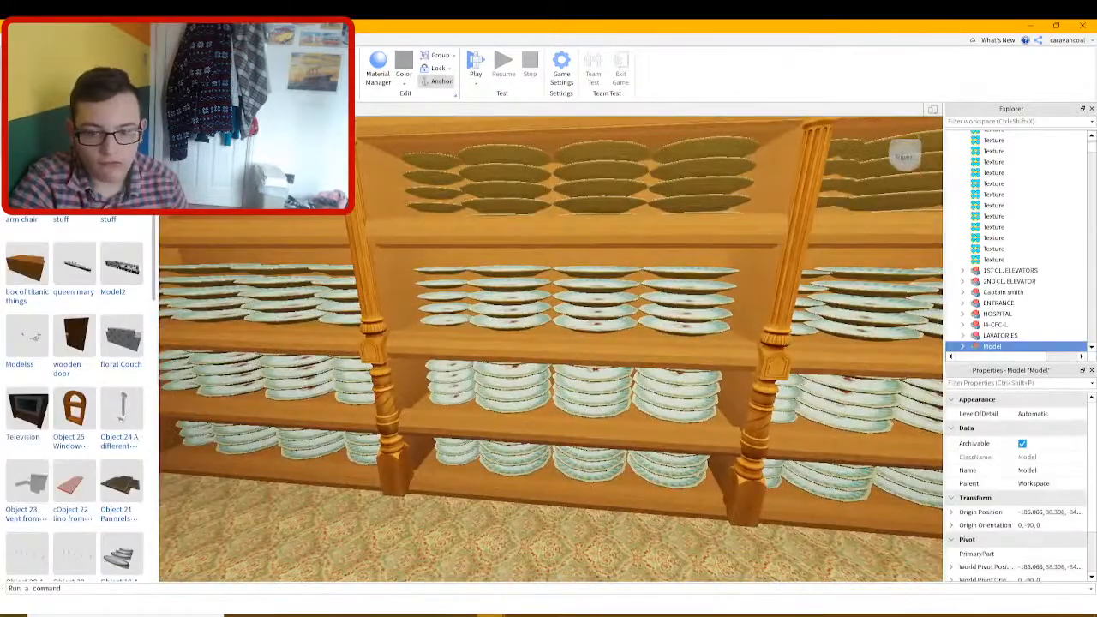
# Undo the recent changes and cut the long shelf unit with glasses and plates from the ship's serving room
pyautogui.click(600, 405)
pyautogui.press('w')
pyautogui.moveTo(593, 368); pyautogui.dragTo(592, 368, button='right')
pyautogui.hotkey('ctrl', 'z')
pyautogui.hotkey('ctrl', 'z')
pyautogui.hotkey('ctrl', 'z')
pyautogui.hotkey('ctrl', 'z')
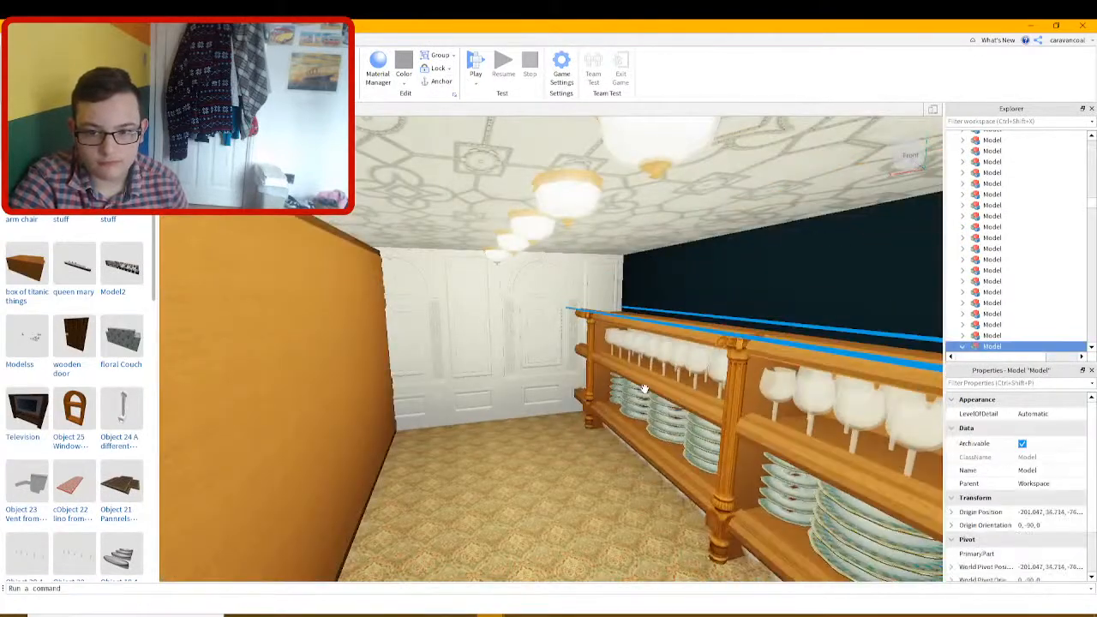
pyautogui.hotkey('ctrl', 'x')
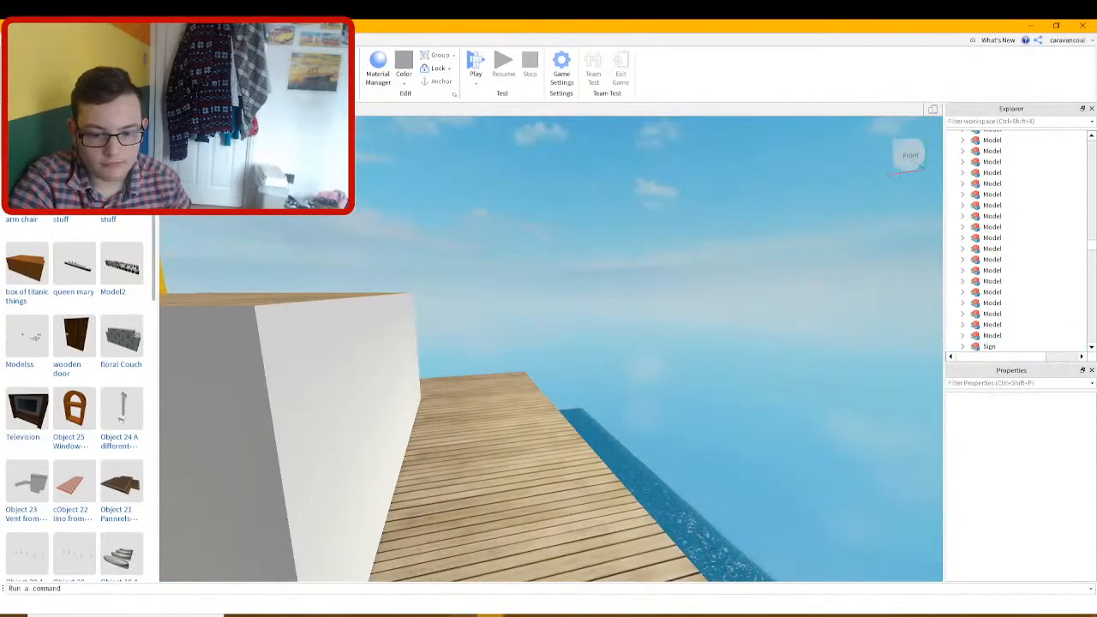
# Paste the shelf unit into the Baseplate place and ungroup it into its separate models
pyautogui.click(490, 614)
pyautogui.click(427, 577)
pyautogui.hotkey('ctrl', 'v')
pyautogui.moveTo(597, 347)
pyautogui.mouseDown(button='right')
pyautogui.moveTo(582, 337)
pyautogui.moveTo(598, 361)
pyautogui.mouseUp(button='right')
pyautogui.press('w')
pyautogui.press('s')
pyautogui.hotkey('ctrl', 'u')
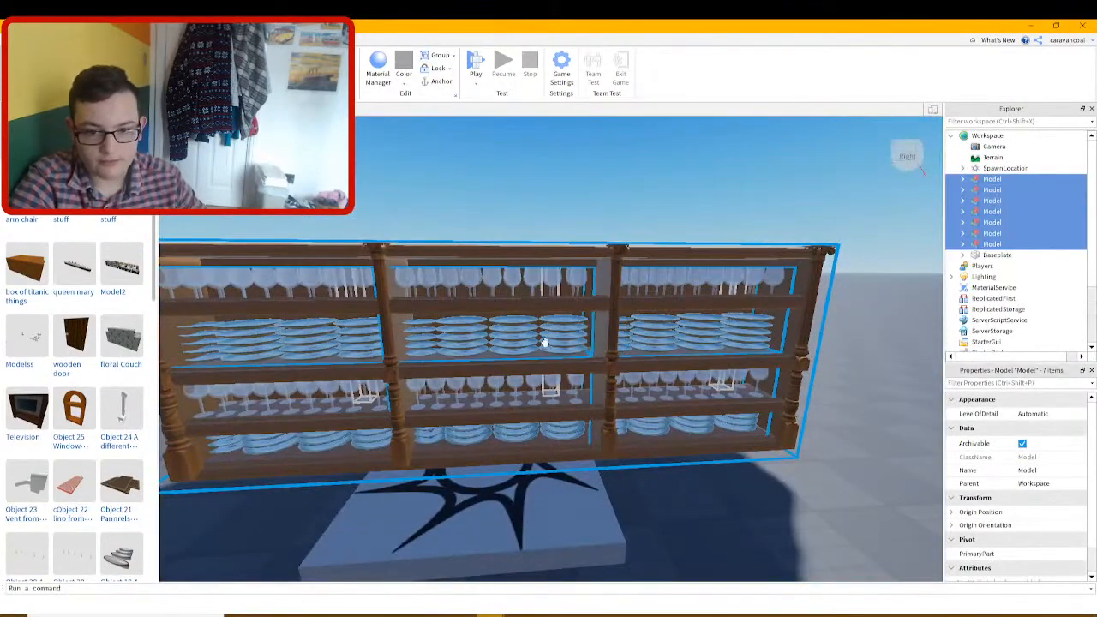
# Try deselecting individual dish sets of the ungrouped shelf to isolate one bay, and undo the attempt
pyautogui.keyDown('ctrl'); pyautogui.click(546, 343); pyautogui.keyUp('ctrl')
pyautogui.keyDown('ctrl'); pyautogui.click(652, 340); pyautogui.keyUp('ctrl')
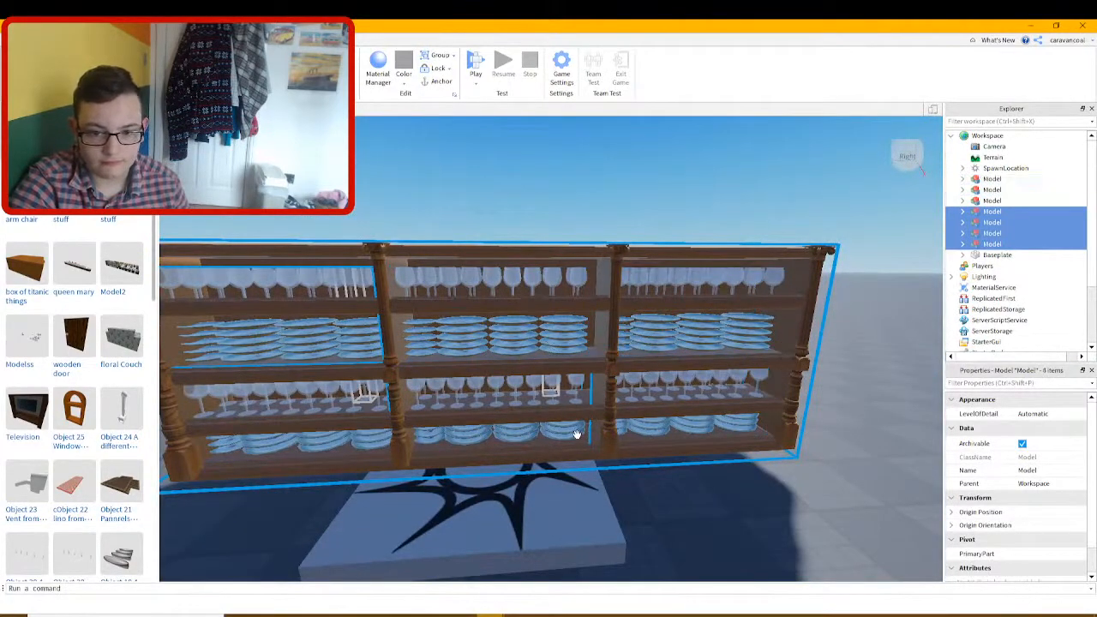
pyautogui.keyDown('ctrl'); pyautogui.click(575, 432); pyautogui.keyUp('ctrl')
pyautogui.moveTo(576, 432); pyautogui.dragTo(561, 432, button='right')
pyautogui.keyDown('ctrl'); pyautogui.click(455, 400); pyautogui.keyUp('ctrl')
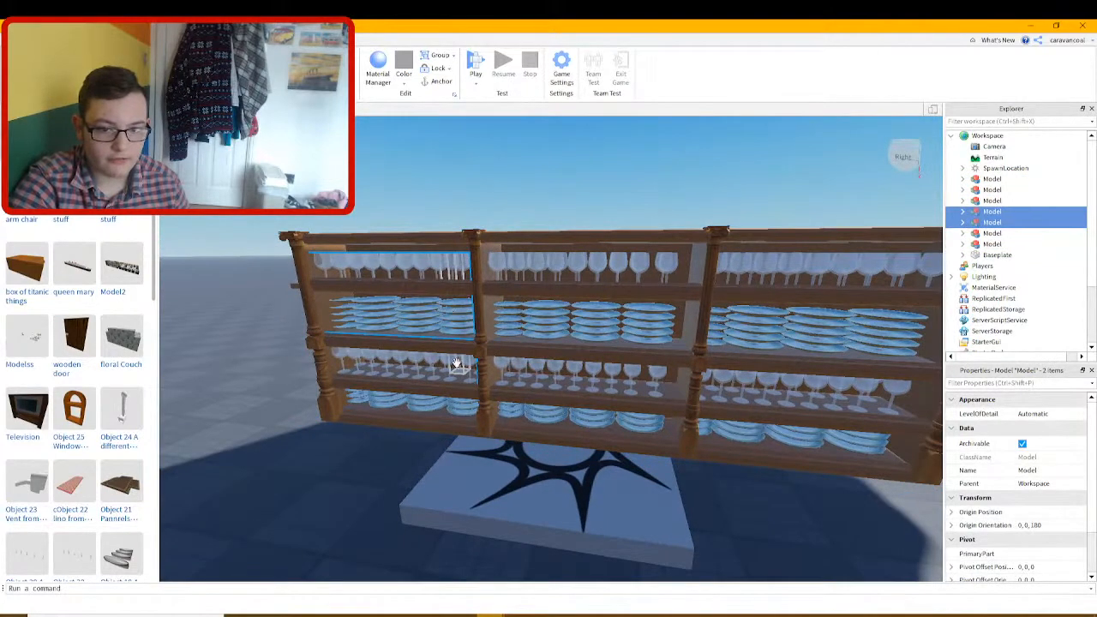
pyautogui.hotkey('ctrl', 'z')
# Ungroup the shelf and try deleting everything except the middle bay's glasses and plates, and undo the deletion
pyautogui.scroll(5, 497, 367)
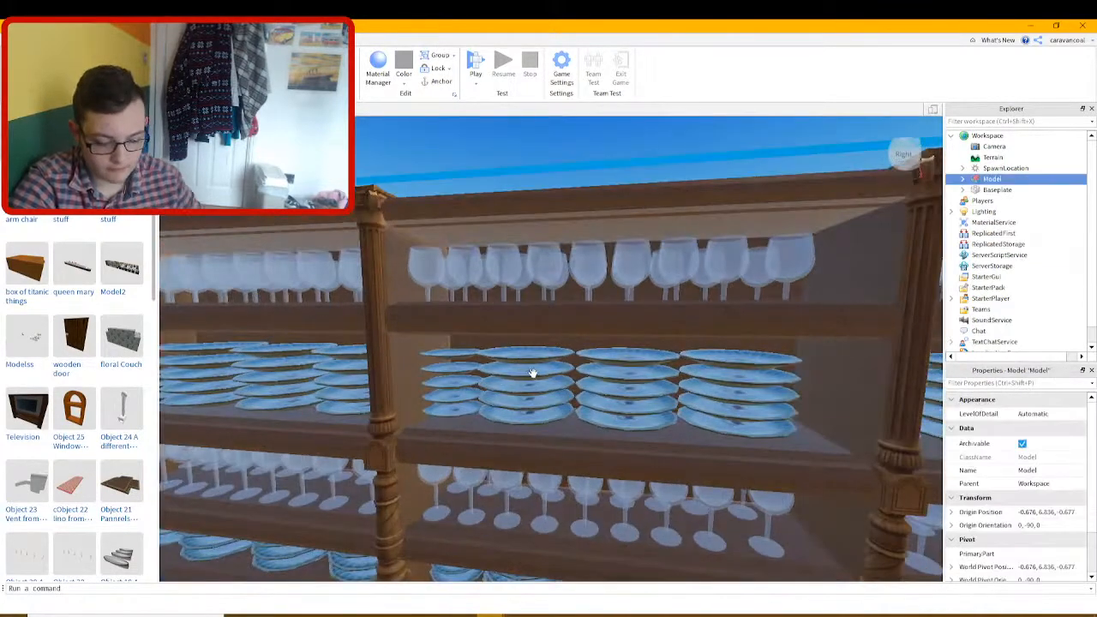
pyautogui.hotkey('ctrl', 'u')
pyautogui.keyDown('ctrl'); pyautogui.click(548, 276); pyautogui.keyUp('ctrl')
pyautogui.keyDown('ctrl'); pyautogui.click(549, 379); pyautogui.keyUp('ctrl')
pyautogui.press('Delete')
pyautogui.hotkey('ctrl', 'z')
pyautogui.hotkey('ctrl', 'z')
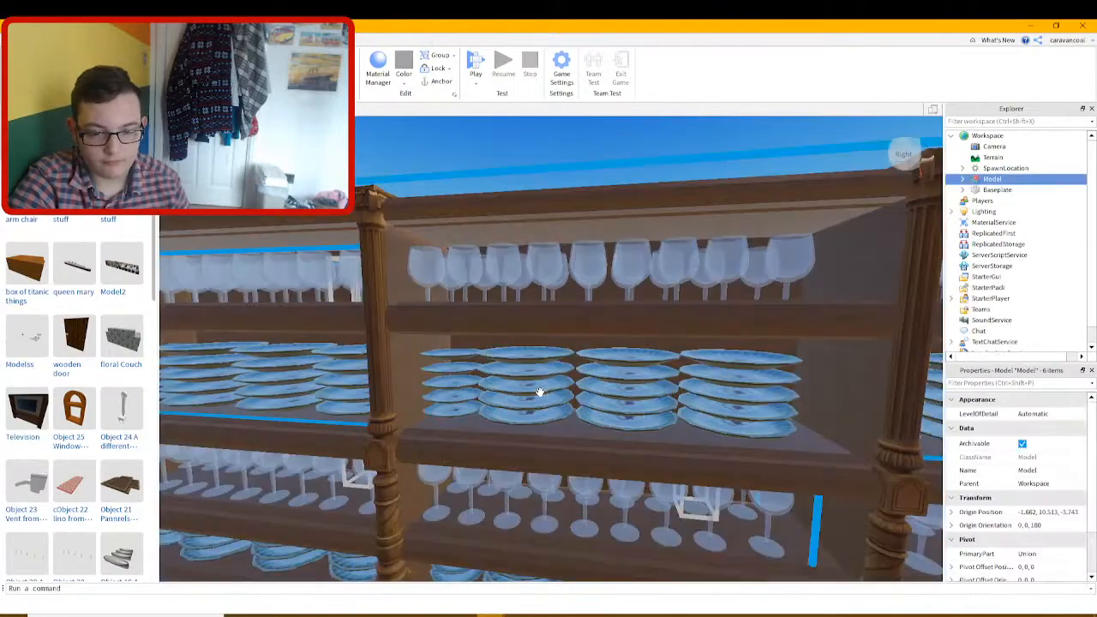
# Ungroup the shelf unit and delete the other dish models, keeping the wooden frame and the middle bay's set
pyautogui.hotkey('ctrl', 'u')
pyautogui.scroll(-5, 517, 392)
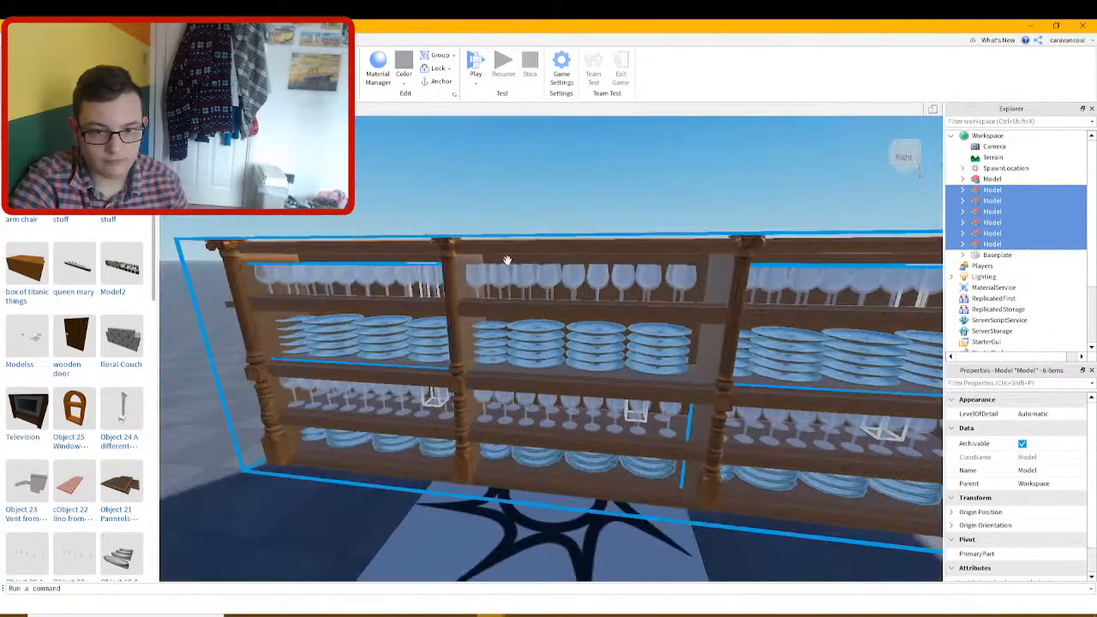
pyautogui.keyDown('ctrl'); pyautogui.click(498, 252); pyautogui.keyUp('ctrl')
pyautogui.press('Delete')
# Move the middle bay's glasses and plates out onto the baseplate and ungroup them
pyautogui.moveTo(539, 343); pyautogui.dragTo(639, 432)
pyautogui.press('f')
pyautogui.hotkey('ctrl', 'u')
pyautogui.click(570, 253)
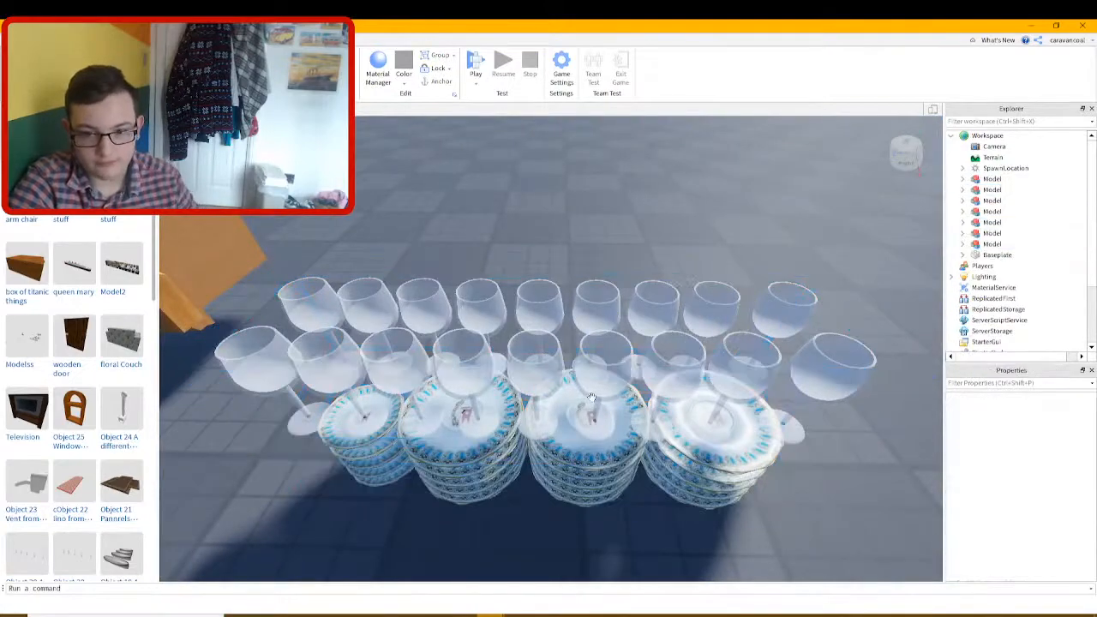
# Separate the plate stacks from the row of glasses and ungroup the stacks into individual plates
pyautogui.moveTo(591, 463); pyautogui.dragTo(675, 296)
pyautogui.click(514, 424)
pyautogui.hotkey('ctrl', 'u')
pyautogui.moveTo(617, 516); pyautogui.dragTo(382, 359)
pyautogui.press('s')
pyautogui.press('a')
pyautogui.hotkey('ctrl', 'u')
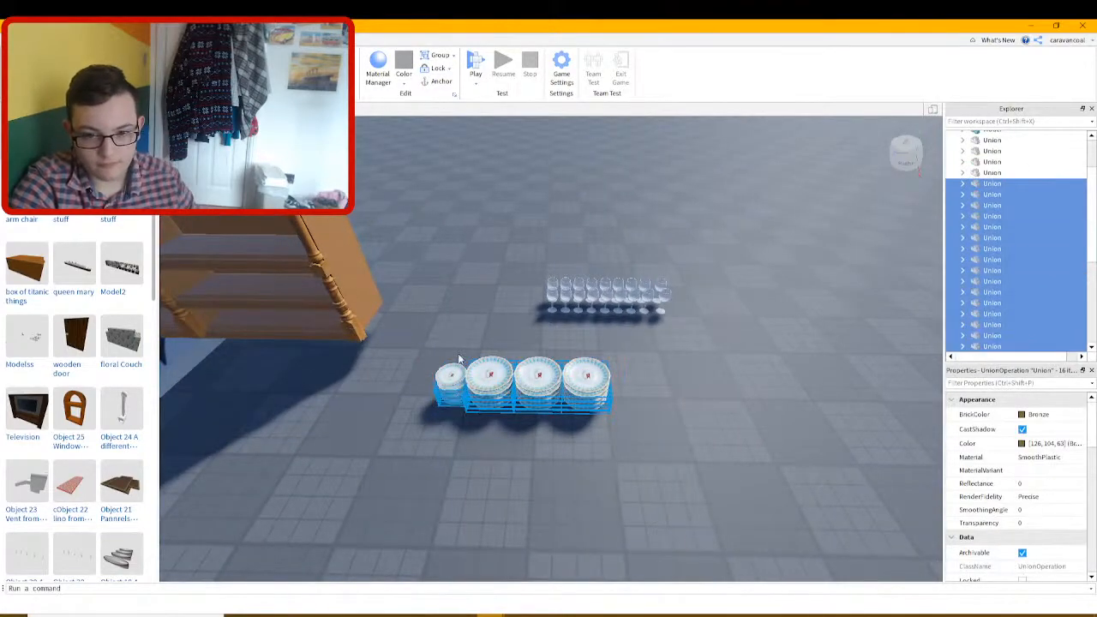
# Delete three of the four plate stacks, including the small one, and focus on the remaining large stack
pyautogui.moveTo(433, 328); pyautogui.dragTo(562, 474)
pyautogui.press('Delete')
pyautogui.click(582, 390)
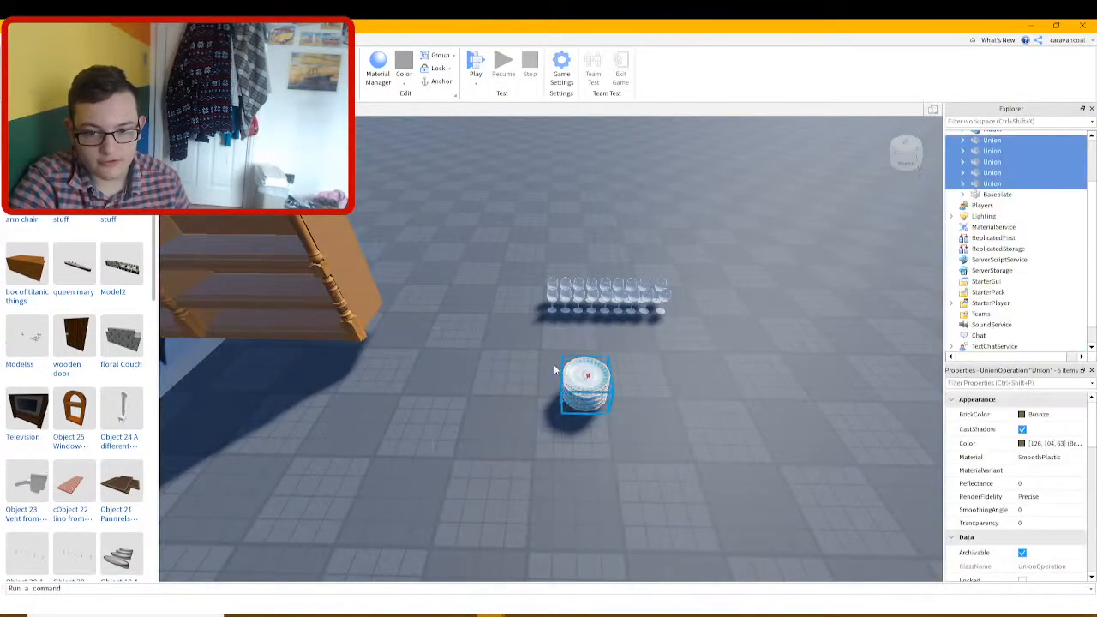
pyautogui.press('f')
pyautogui.hotkey('ctrl', 'u')
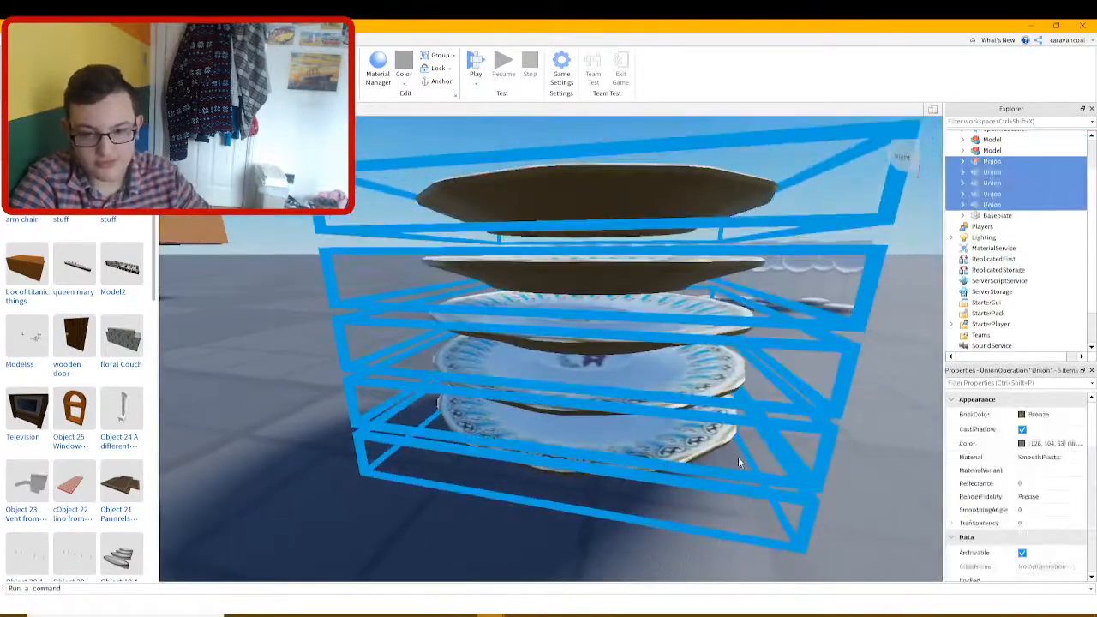
# Lower the stack's top plate close onto the second plate and group the two plates
pyautogui.click(596, 403)
pyautogui.moveTo(596, 403); pyautogui.dragTo(597, 472)
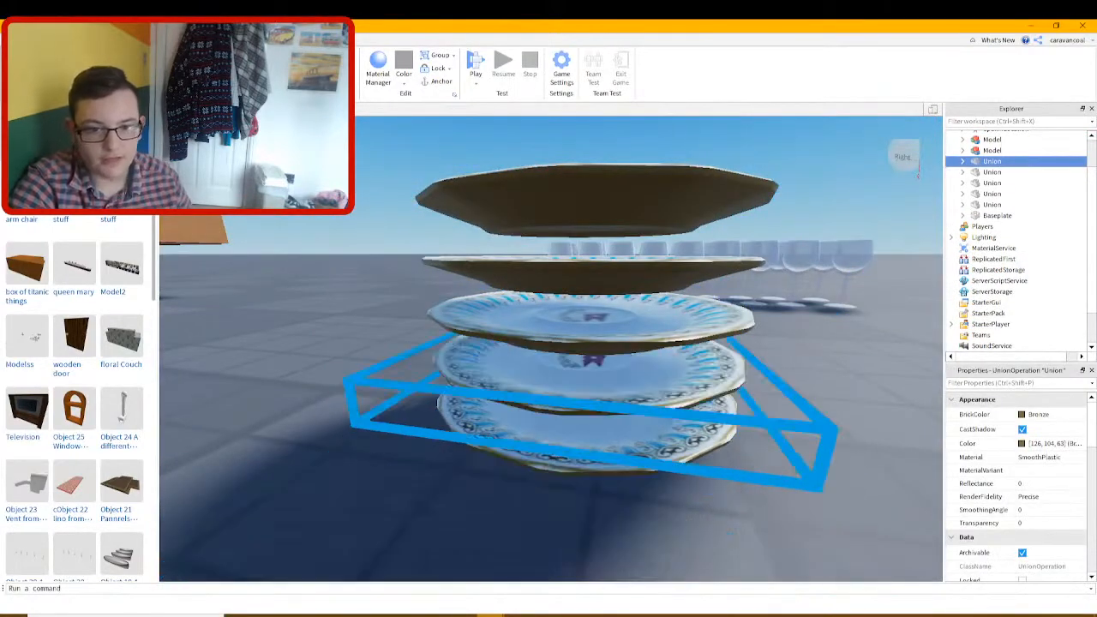
pyautogui.click(565, 294)
pyautogui.click(576, 192)
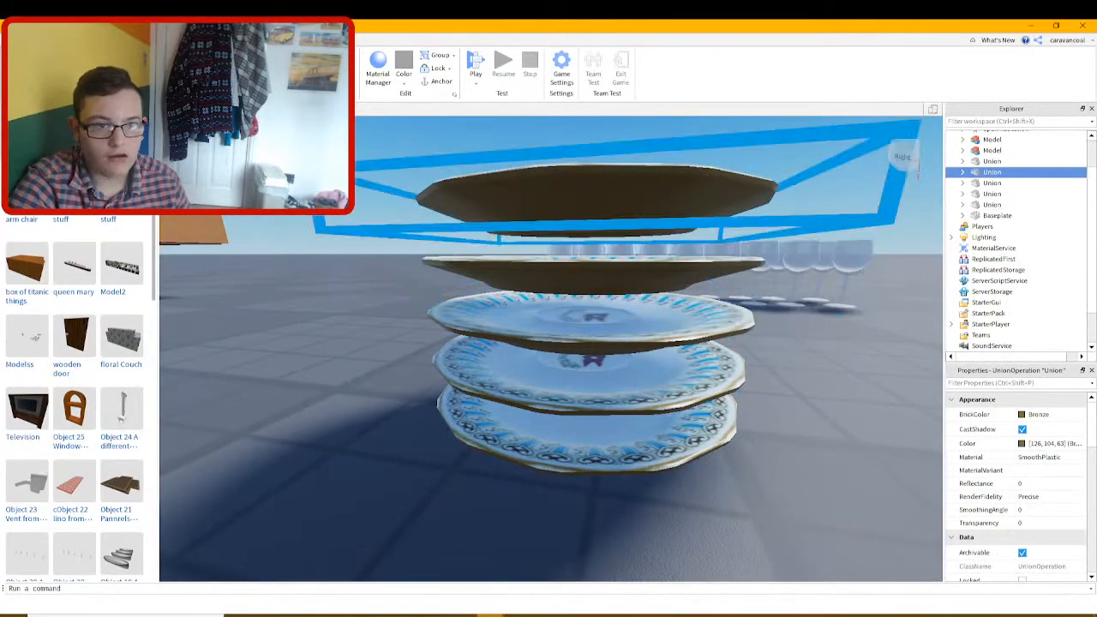
pyautogui.hotkey('ctrl', '2')
pyautogui.moveTo(590, 142); pyautogui.dragTo(588, 185)
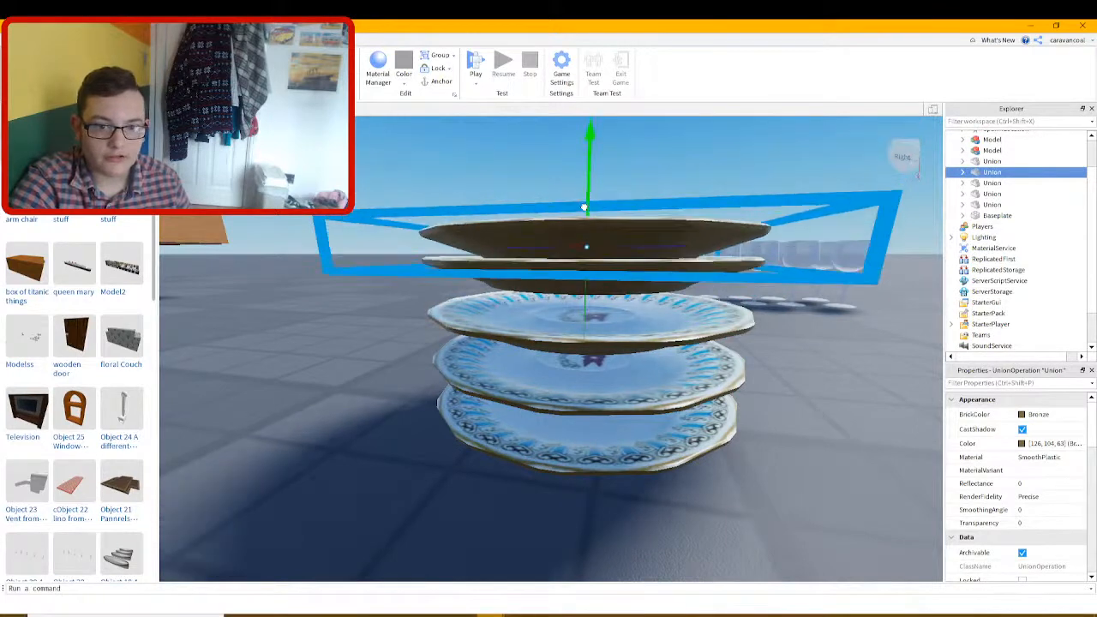
pyautogui.keyDown('ctrl'); pyautogui.click(625, 277); pyautogui.keyUp('ctrl')
pyautogui.hotkey('ctrl', 'g')
# Lower the selected raised plate onto the stack below and group all the plates together in one stack
pyautogui.moveTo(585, 198); pyautogui.dragTo(584, 338)
pyautogui.keyDown('ctrl'); pyautogui.click(670, 333); pyautogui.keyUp('ctrl')
pyautogui.hotkey('ctrl', 'g')
pyautogui.keyDown('ctrl'); pyautogui.click(657, 377); pyautogui.keyUp('ctrl')
pyautogui.hotkey('ctrl', 'g')
pyautogui.keyDown('ctrl'); pyautogui.click(637, 457); pyautogui.keyUp('ctrl')
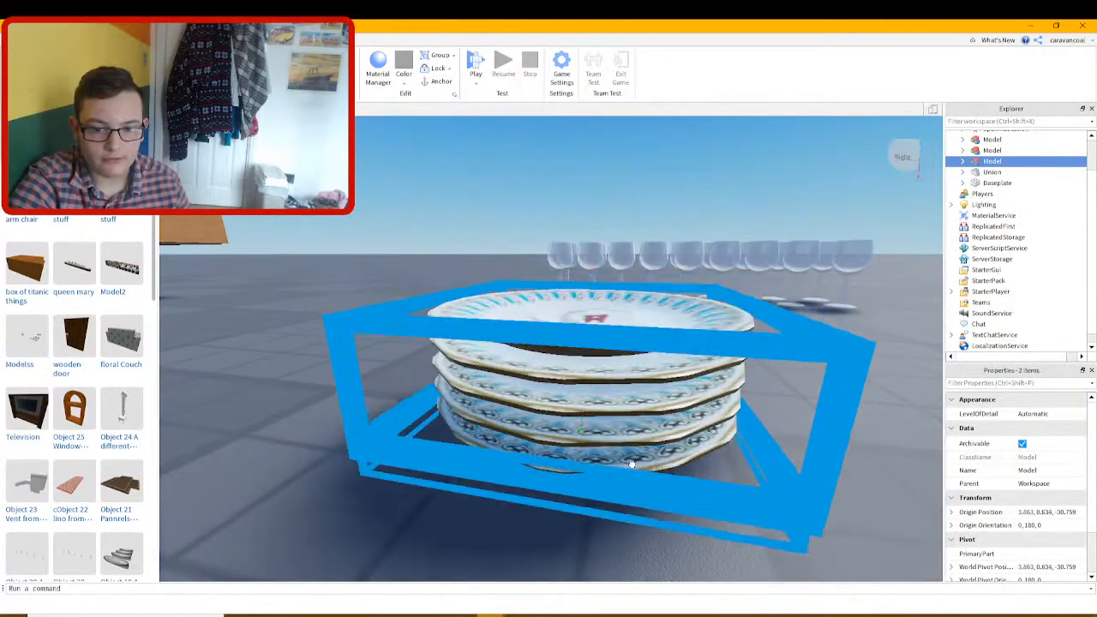
pyautogui.hotkey('ctrl', 'g')
# Duplicate the plate stack to double its height, placing the copy above the original, and group both
pyautogui.moveTo(584, 296); pyautogui.dragTo(565, 189)
pyautogui.hotkey('ctrl', 'd')
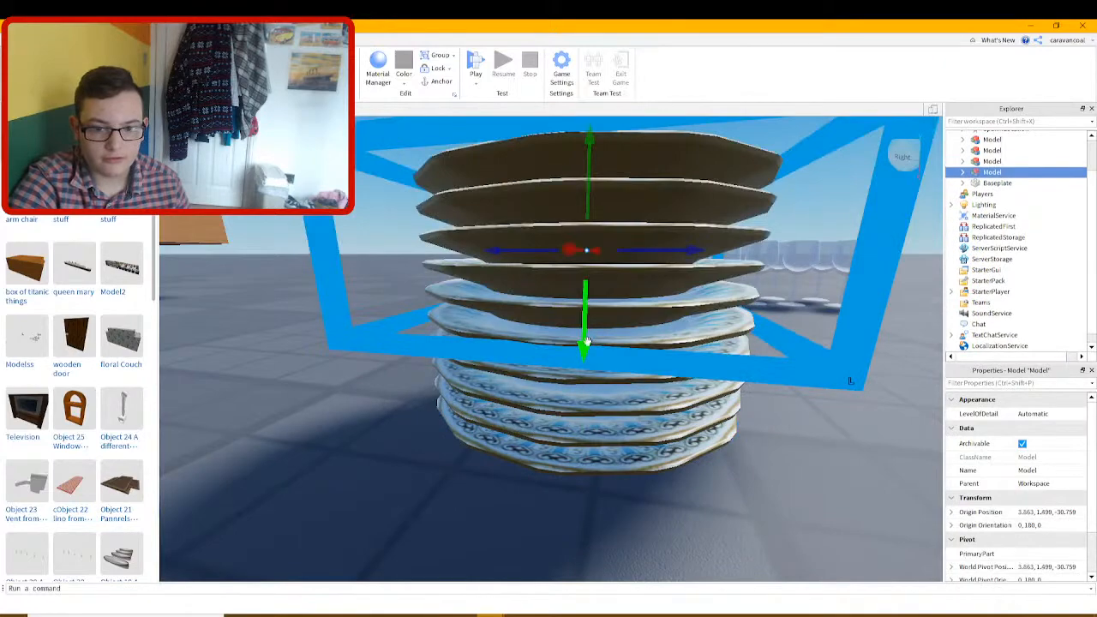
pyautogui.keyDown('ctrl'); pyautogui.click(621, 445); pyautogui.keyUp('ctrl')
pyautogui.hotkey('ctrl', 'g')
# Move the doubled plate stack beside the end of the row of glasses and deselect it
pyautogui.moveTo(625, 449); pyautogui.dragTo(583, 385, button='right')
pyautogui.scroll(-5, 582, 386)
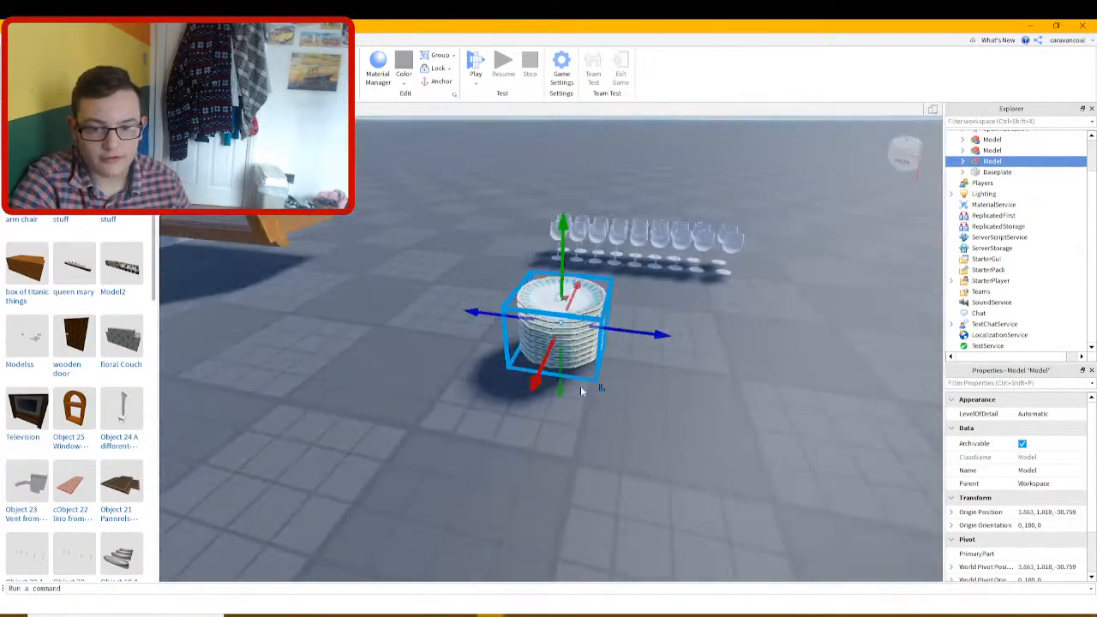
pyautogui.moveTo(569, 299); pyautogui.dragTo(678, 229)
pyautogui.click(626, 413)
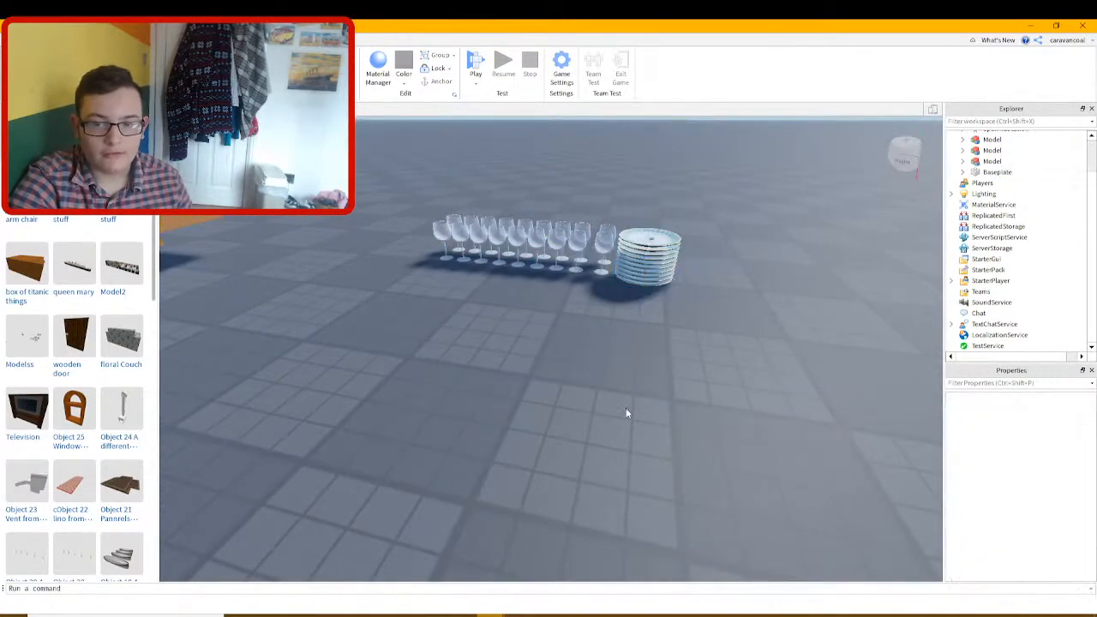
# Publish the place as a new game named "stuff" without granting asset permissions, and dismiss the confirmation
pyautogui.hotkey('alt', 'p')
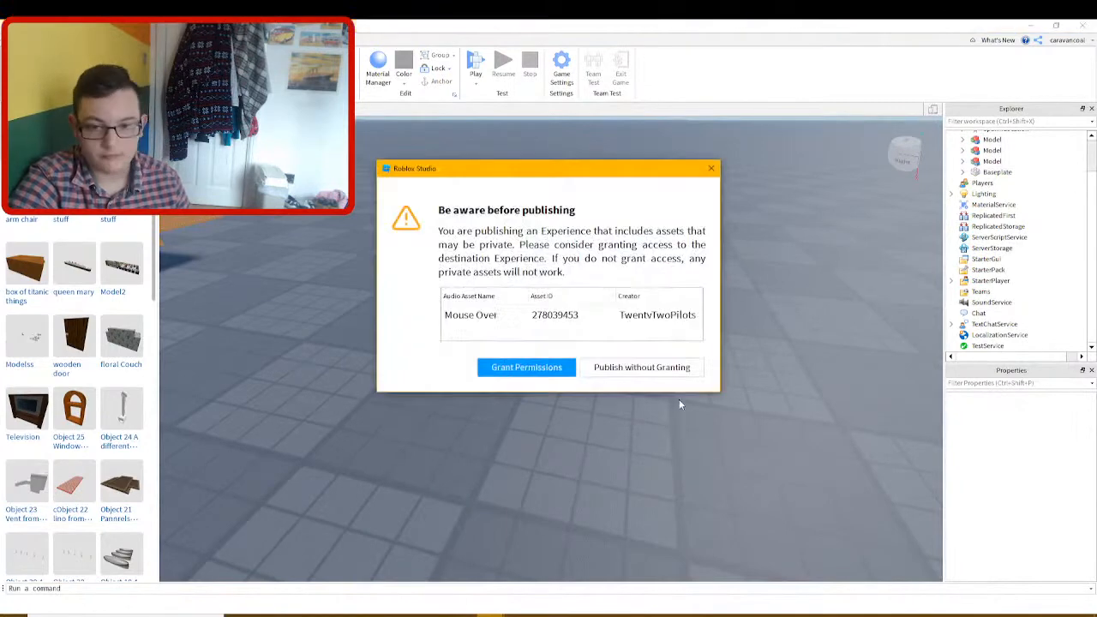
pyautogui.click(607, 370)
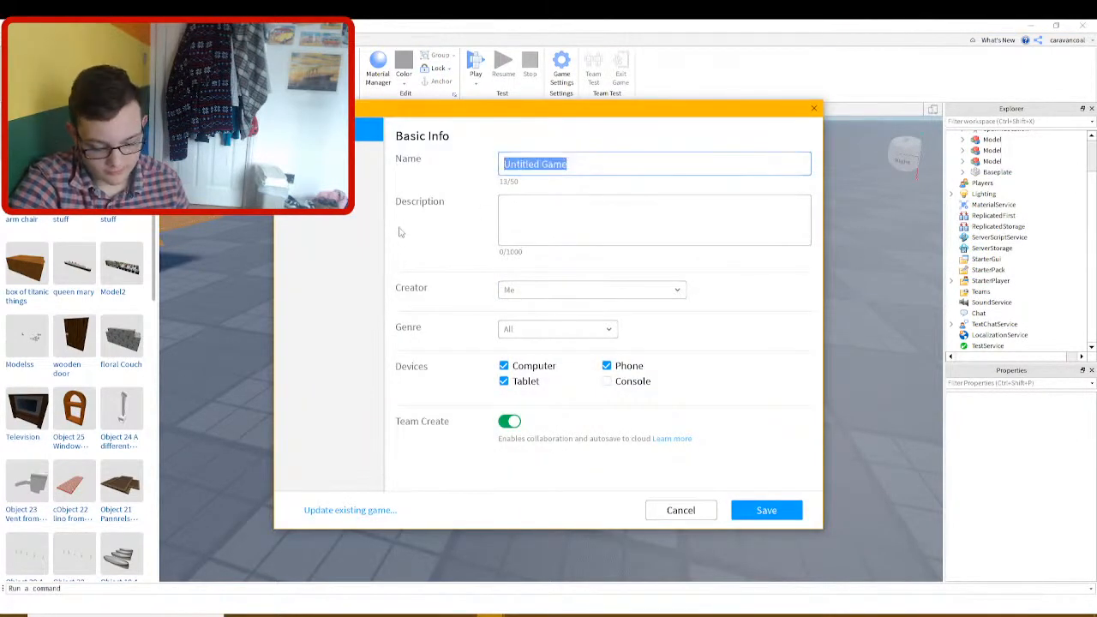
pyautogui.write('stuff')
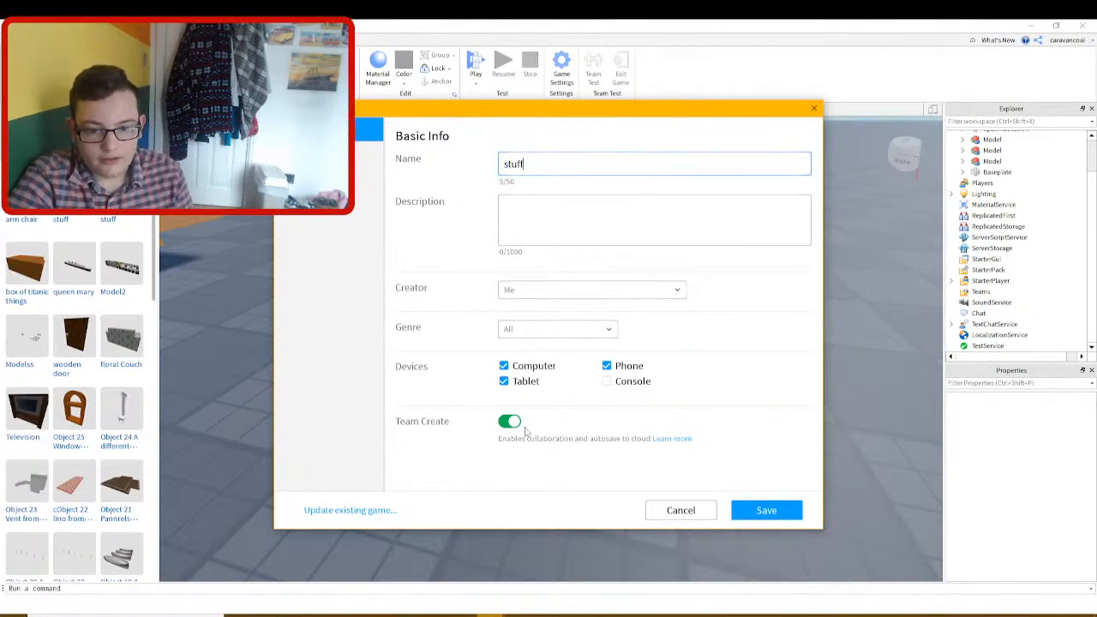
pyautogui.click(796, 512)
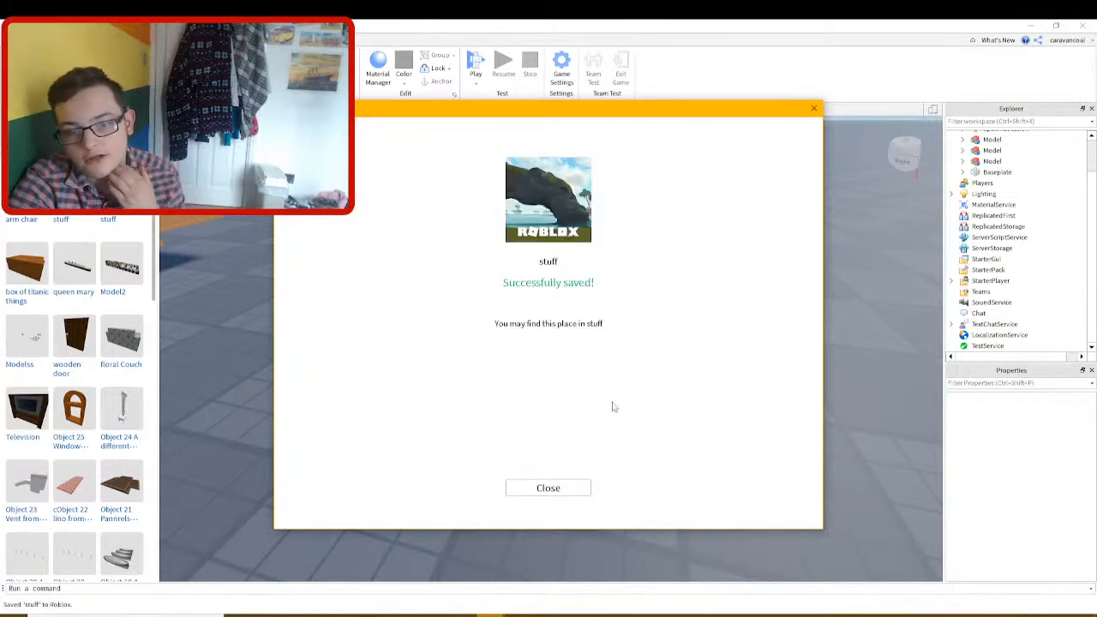
pyautogui.click(548, 488)
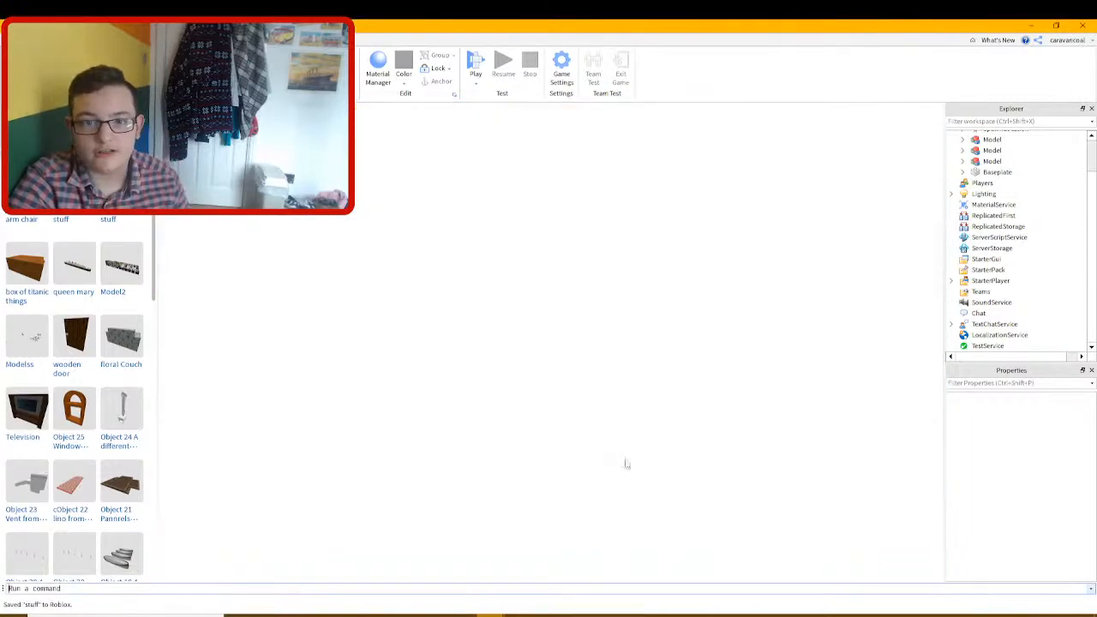
# Switch to the live-streaming software to view the stream dashboard
pyautogui.click(463, 614)
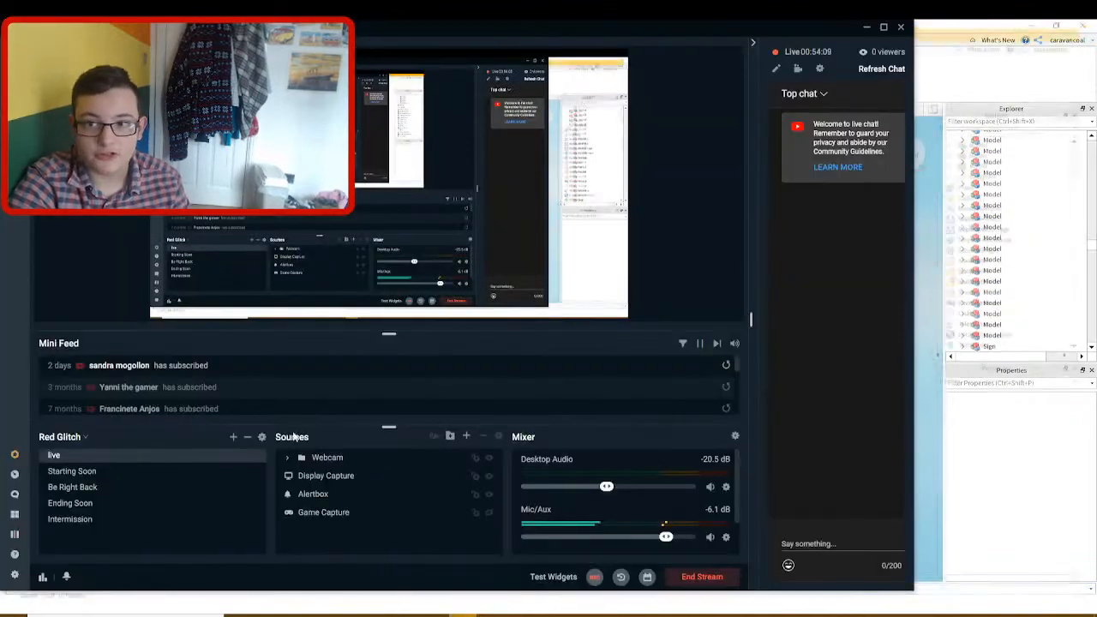